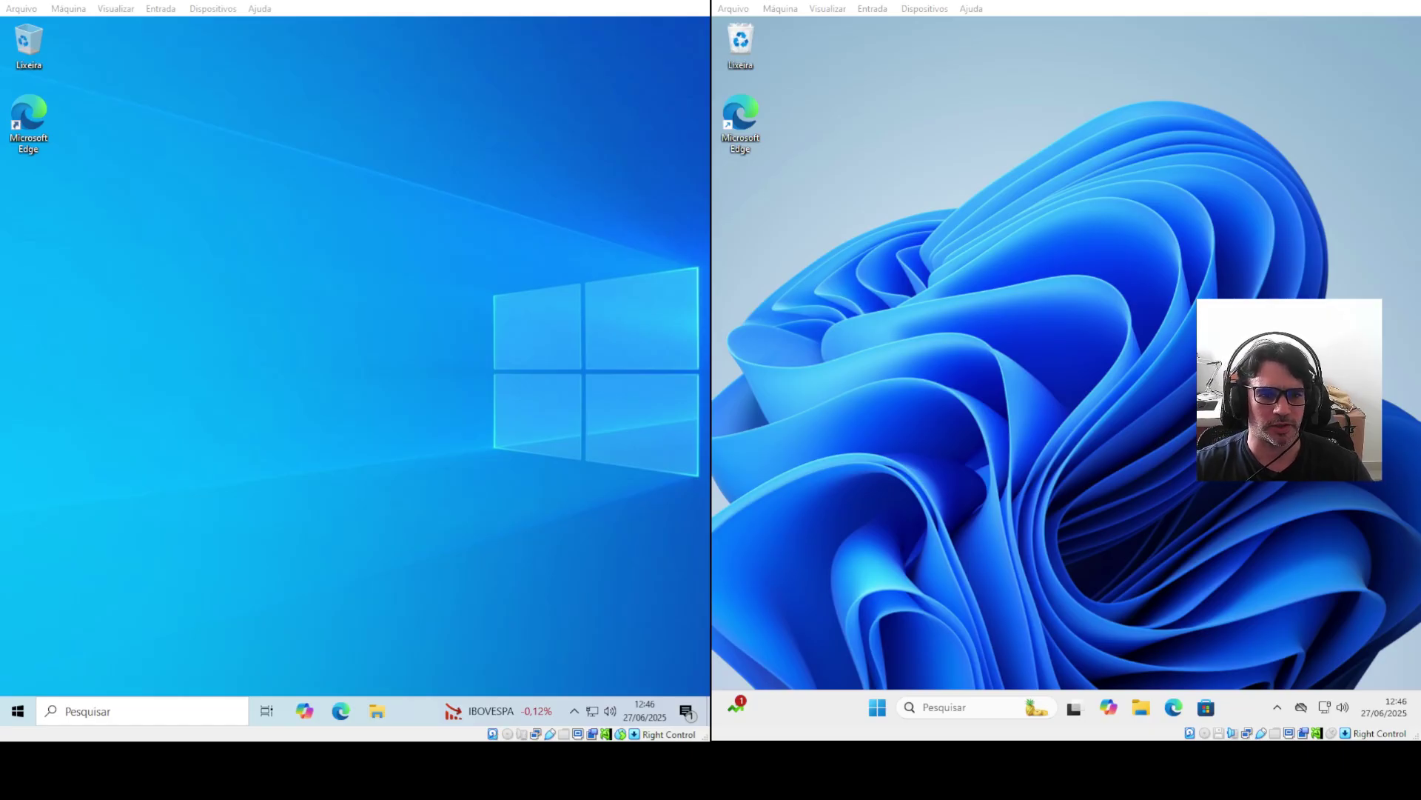
Open the Start menus of Windows 10 and Windows 11 side by side to compare their layouts
click(432, 347)
click(930, 254)
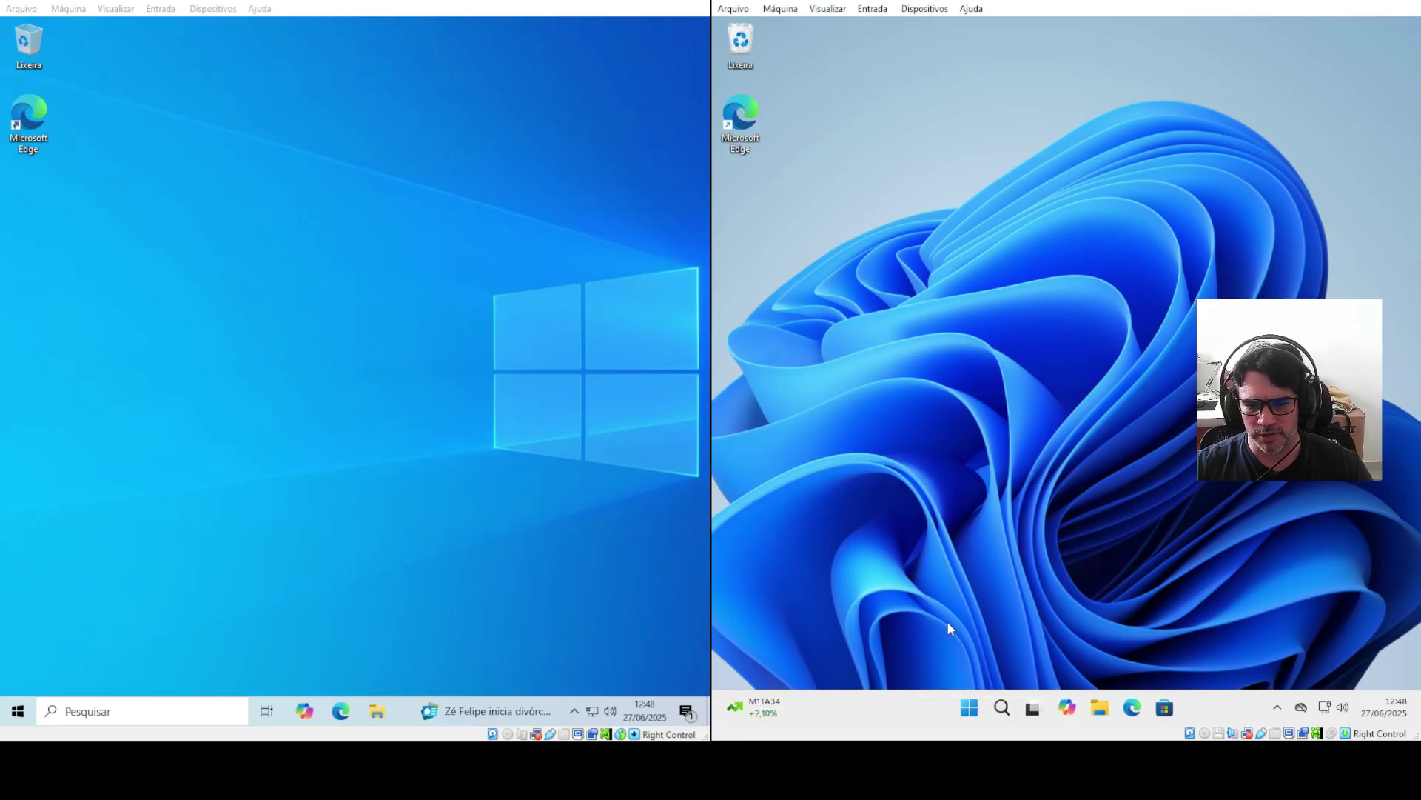
click(14, 704)
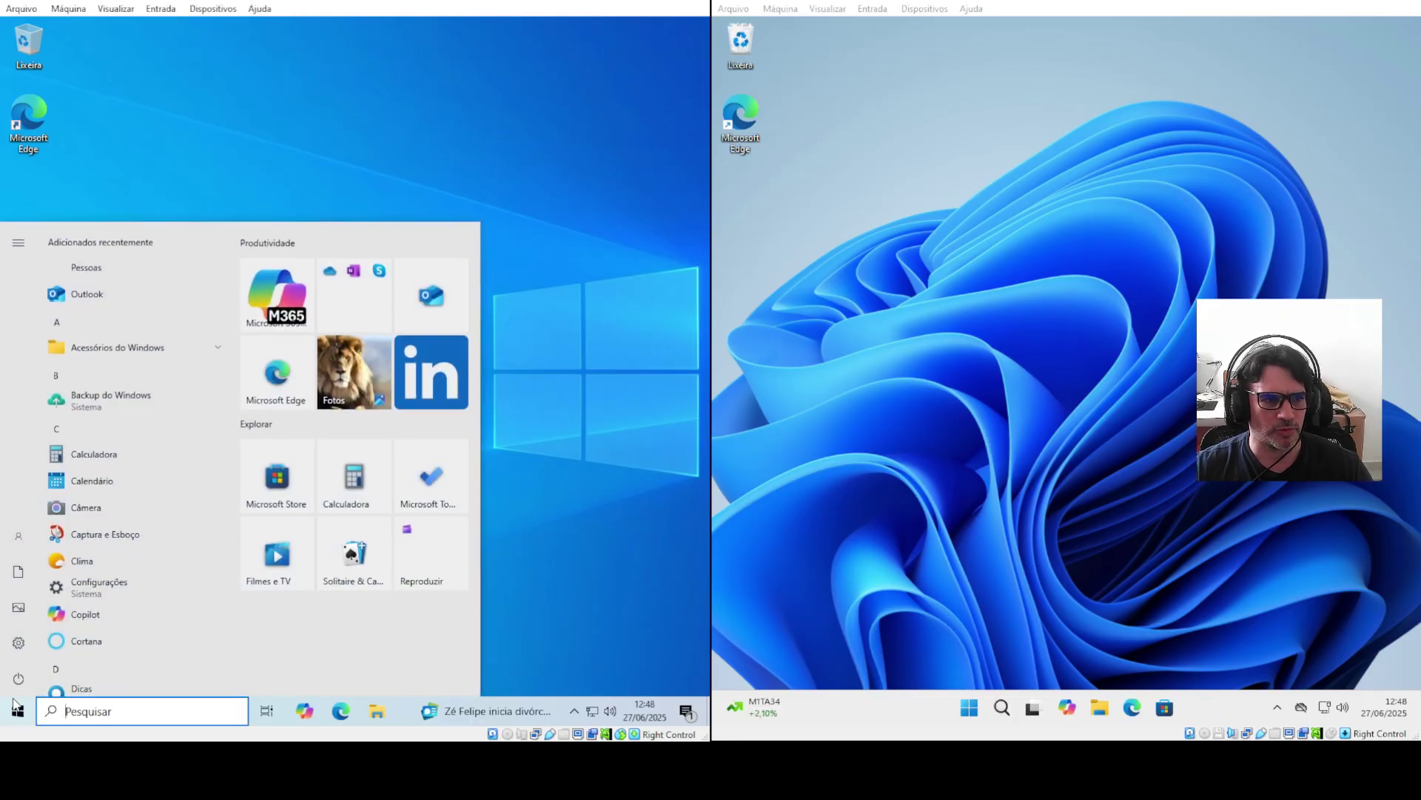
click(969, 707)
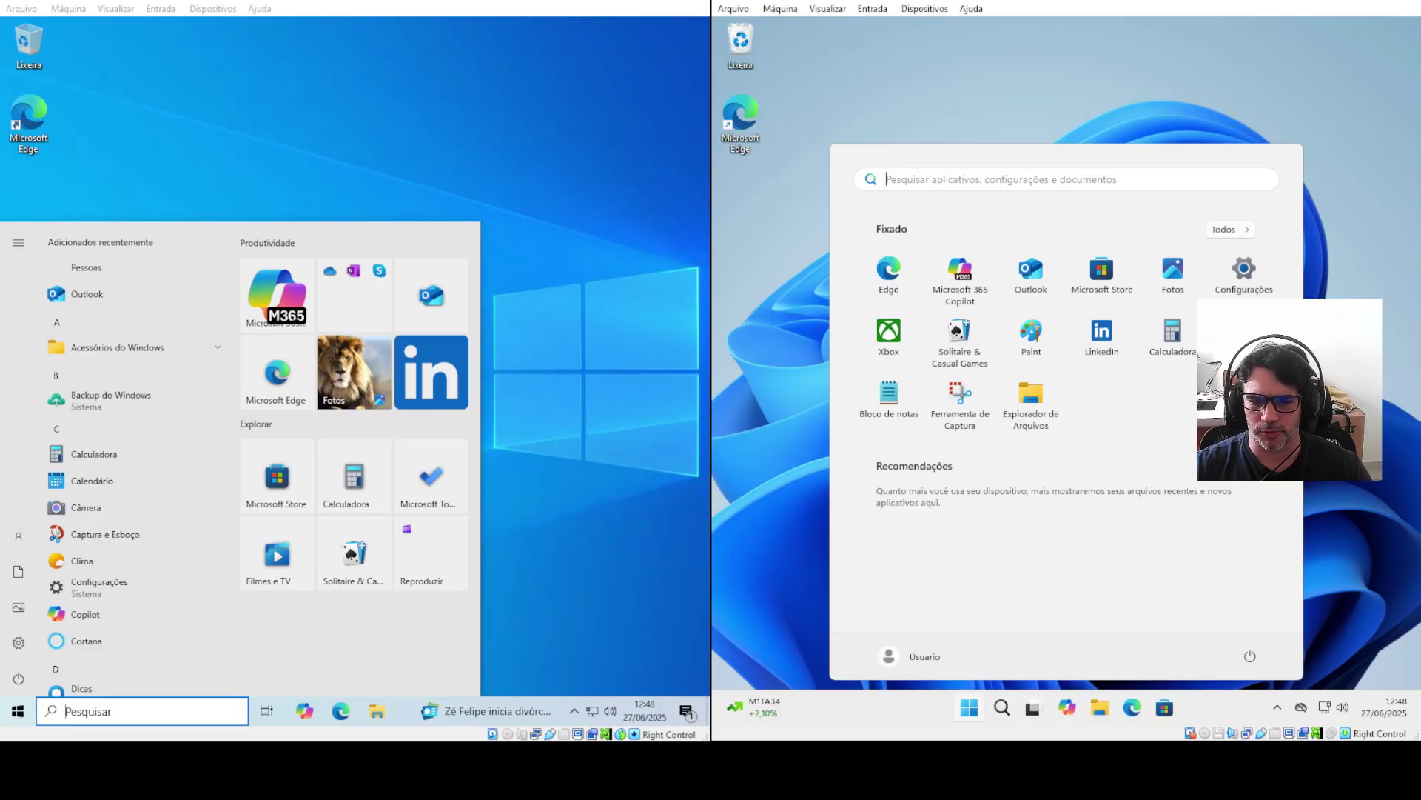
Try the Esquerda taskbar alignment in the Windows 11 taskbar behaviour settings, and close Configurações
click(818, 707)
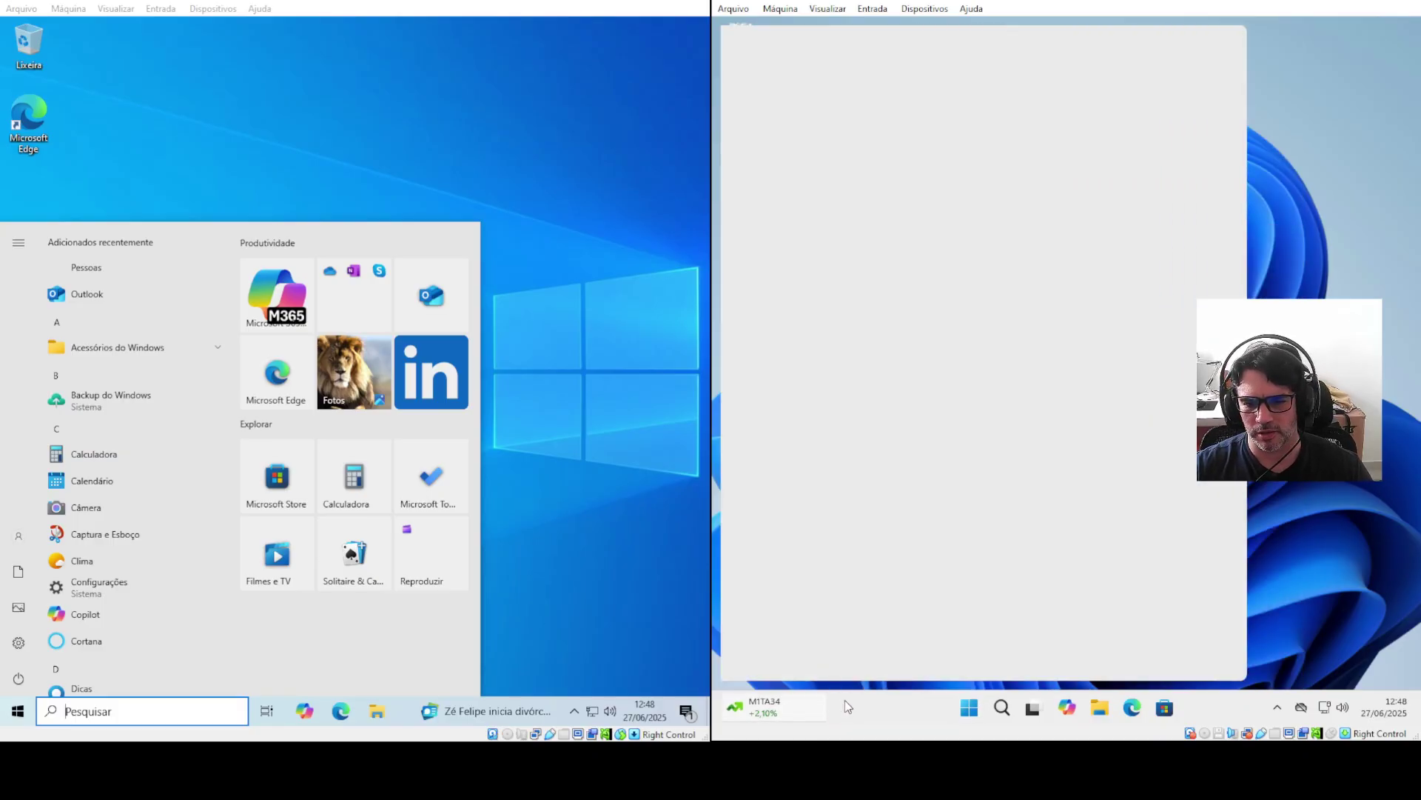
right_click(843, 702)
click(900, 681)
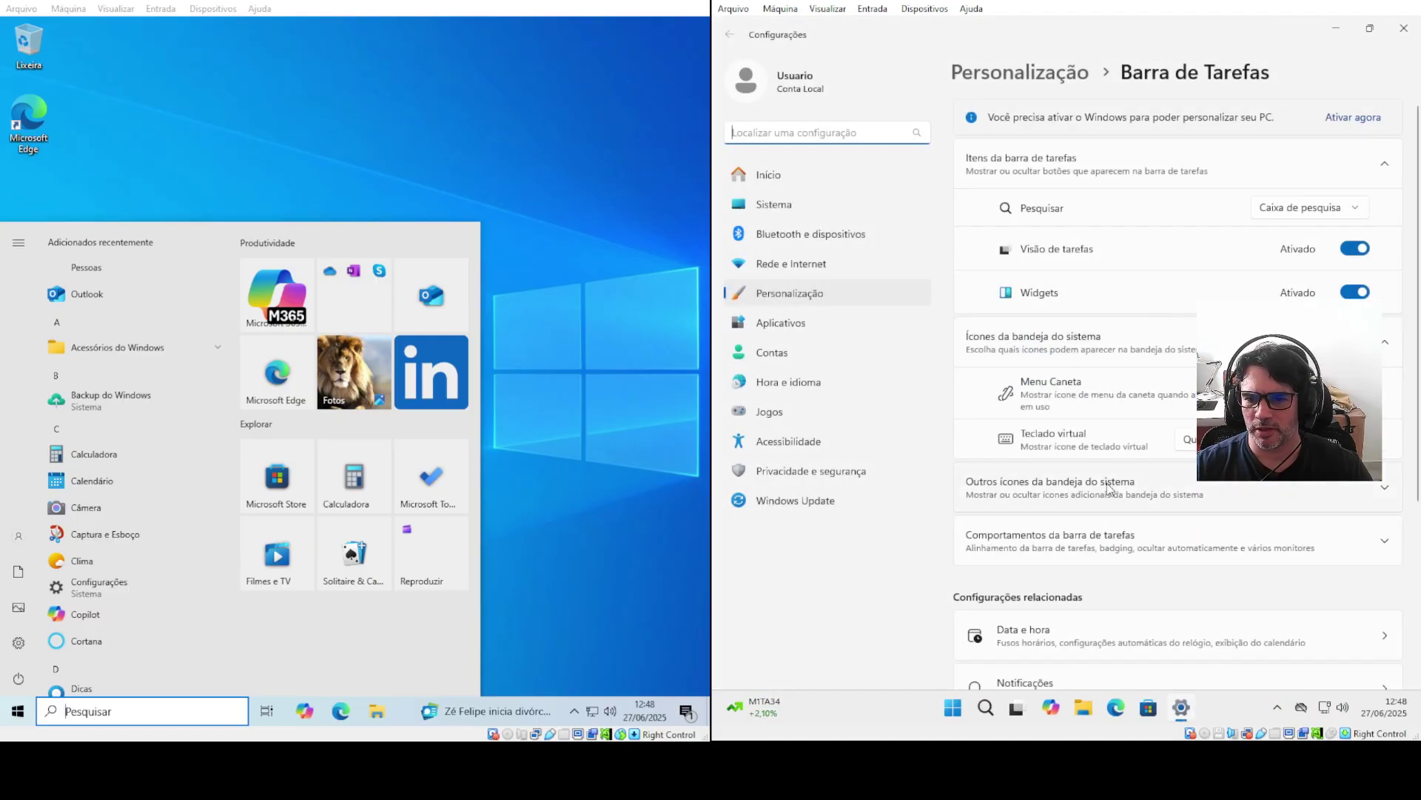
scroll(1108, 488, down, 5)
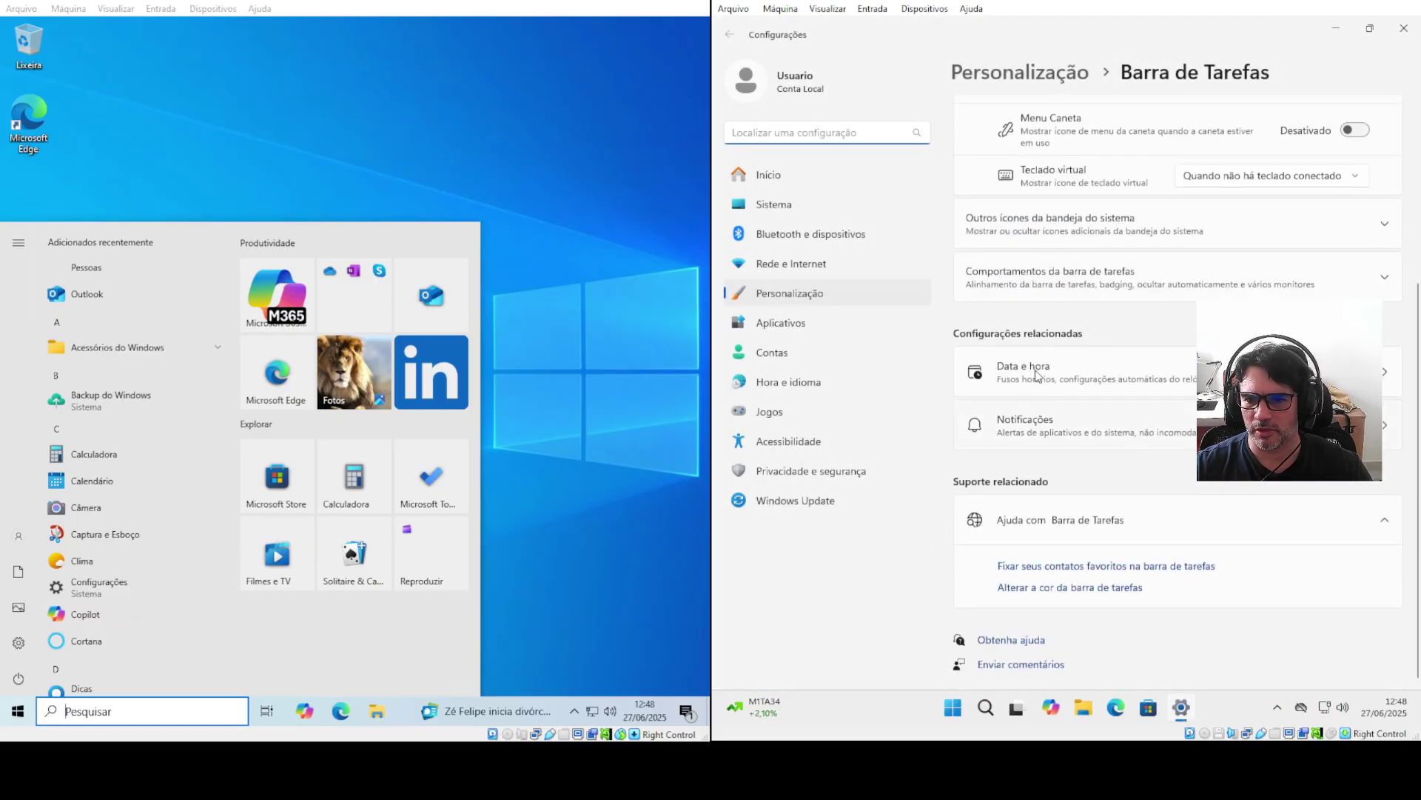
click(1129, 282)
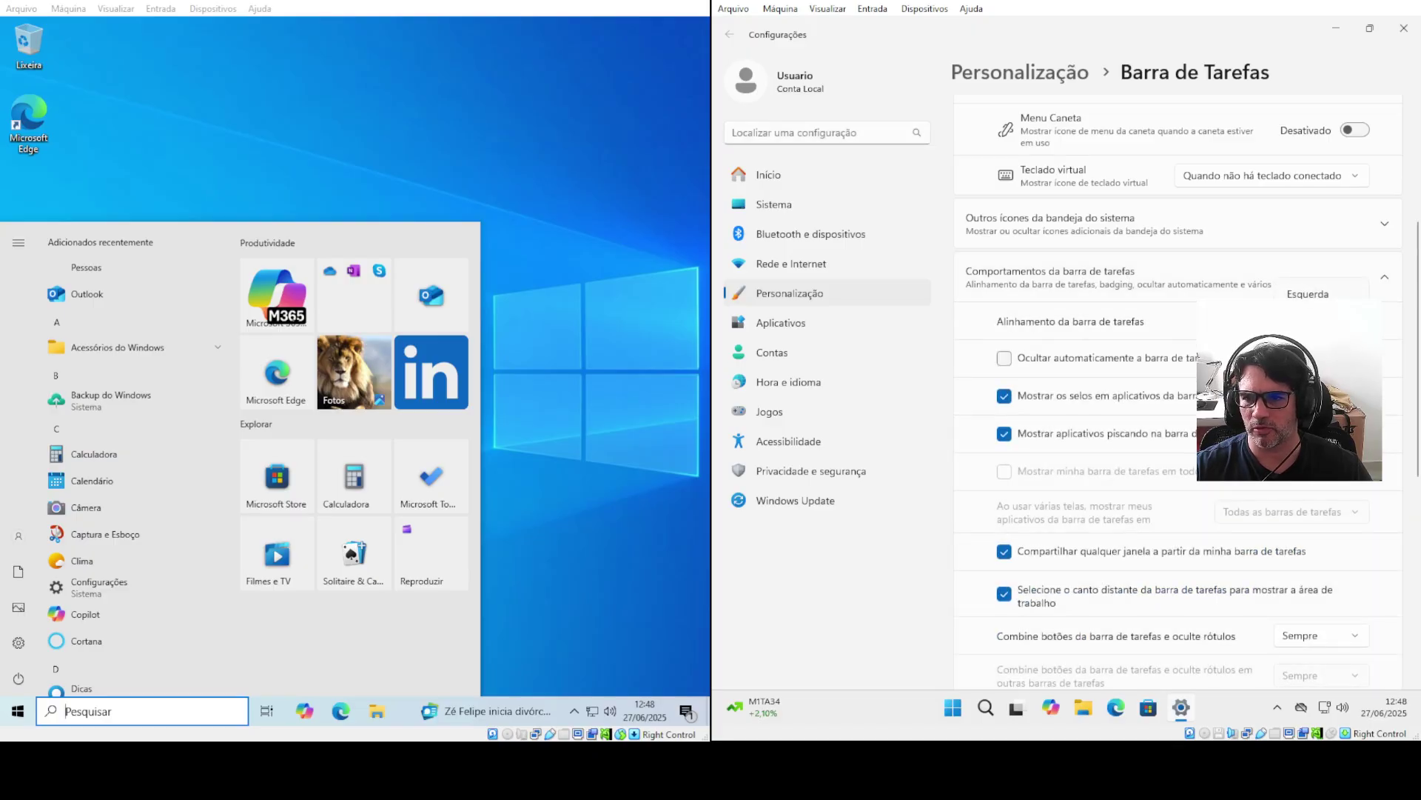
click(1304, 294)
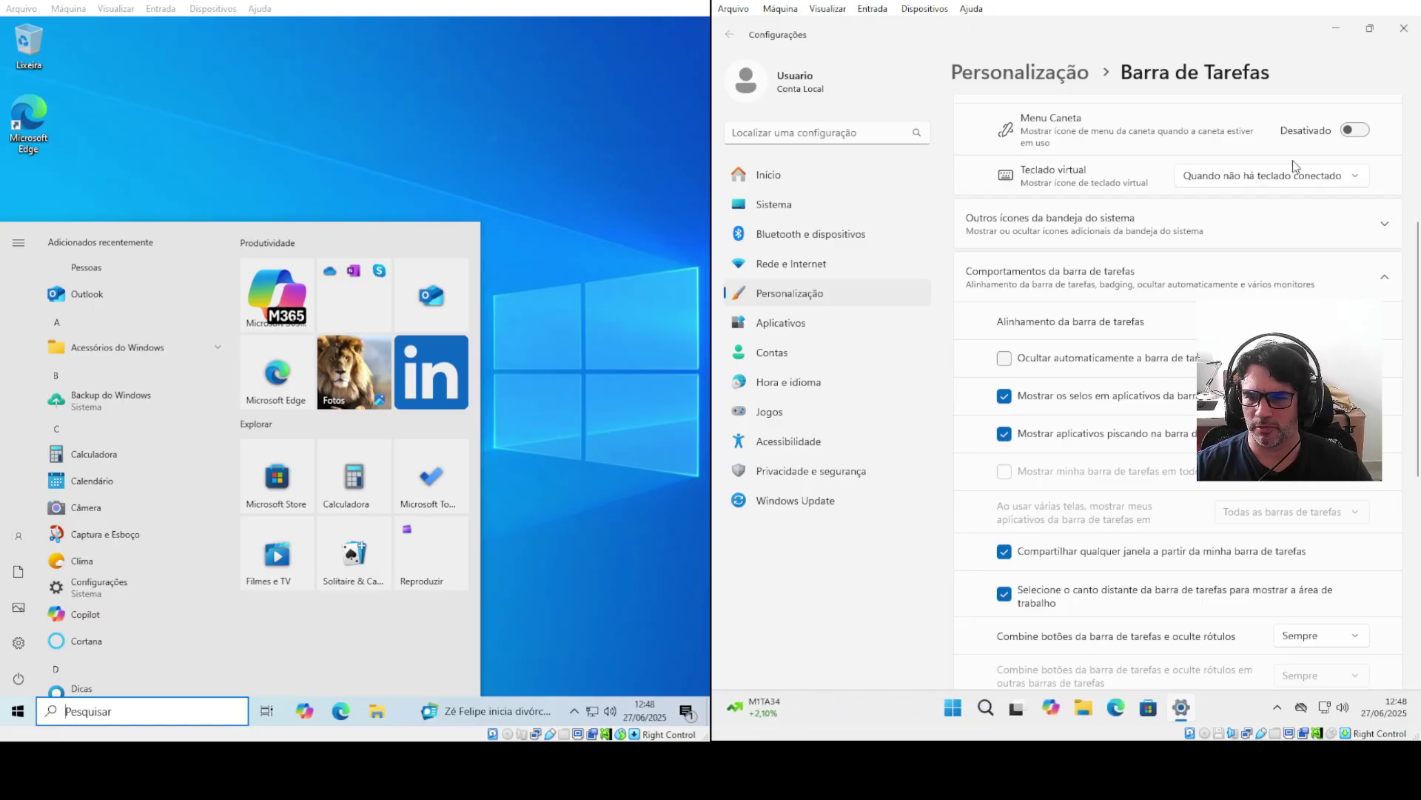
click(1404, 29)
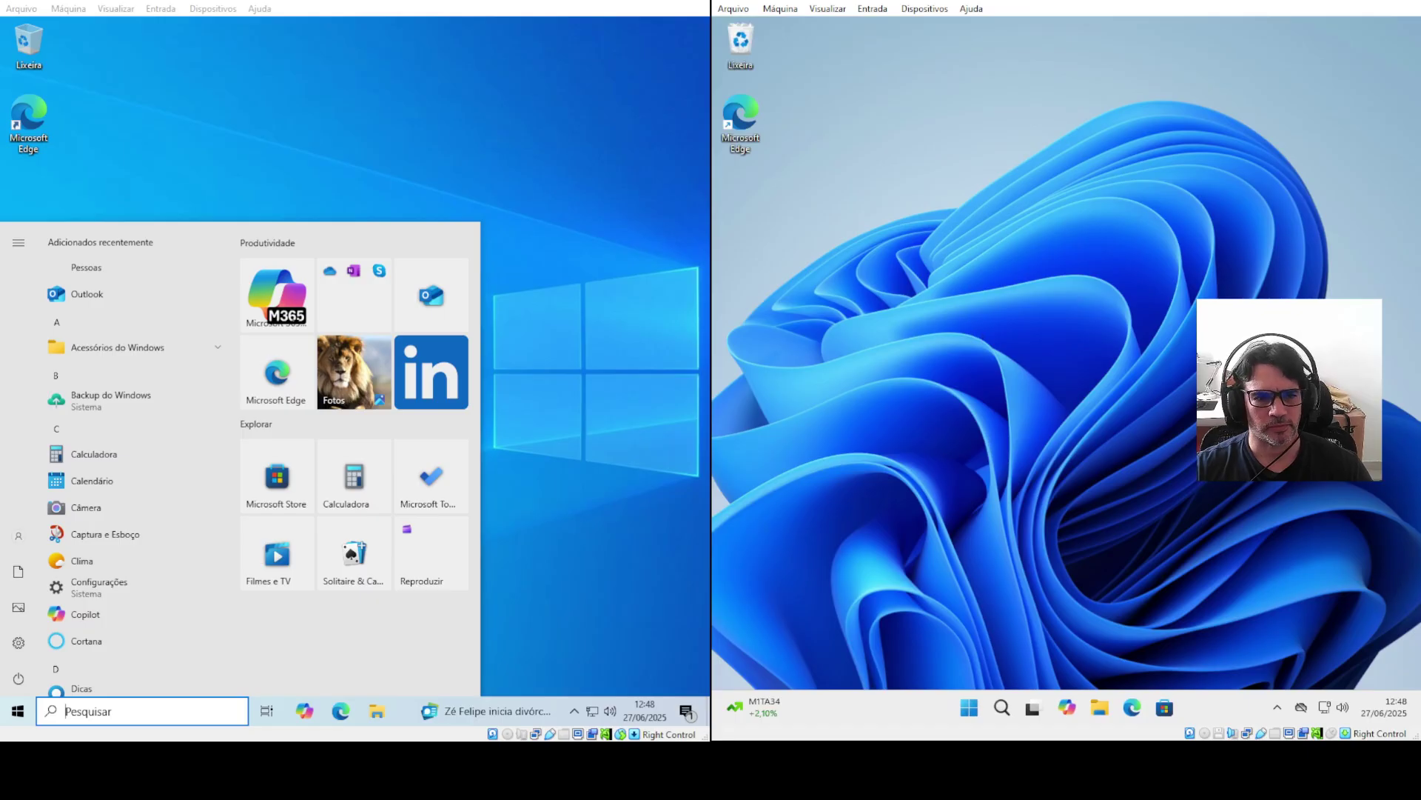
Reopen the Start menu on both Windows systems for another comparison, and return to the desktops
key(Escape)
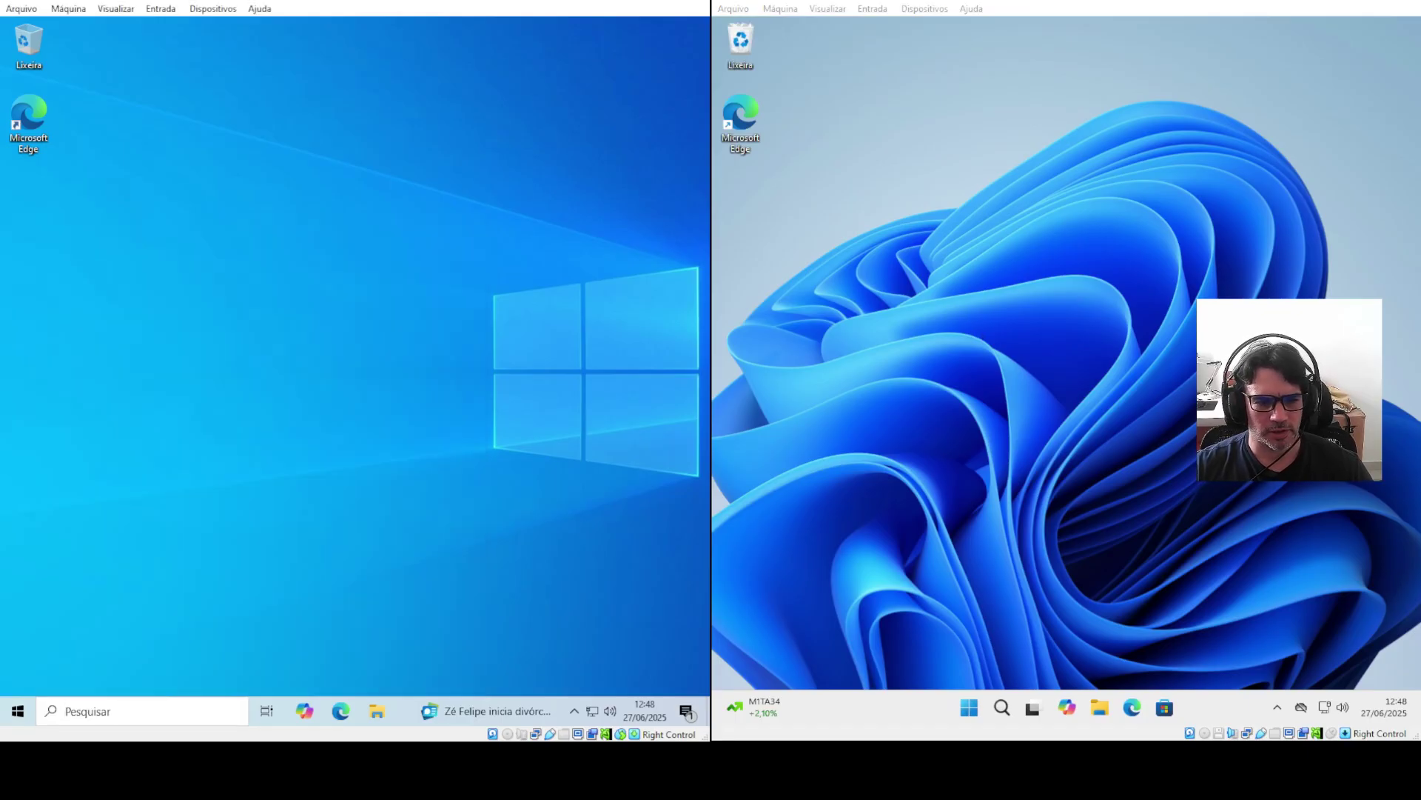
key(super)
click(832, 144)
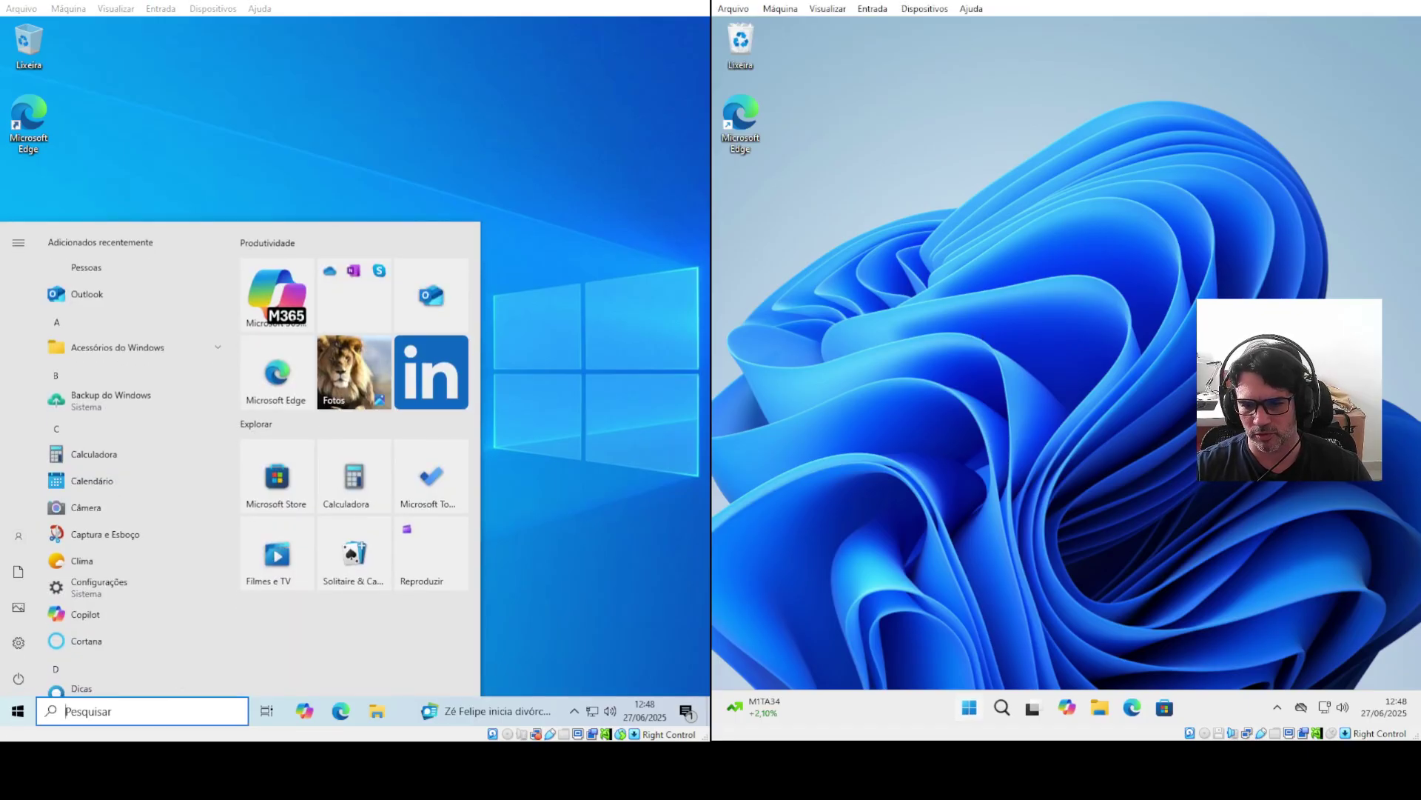
key(super)
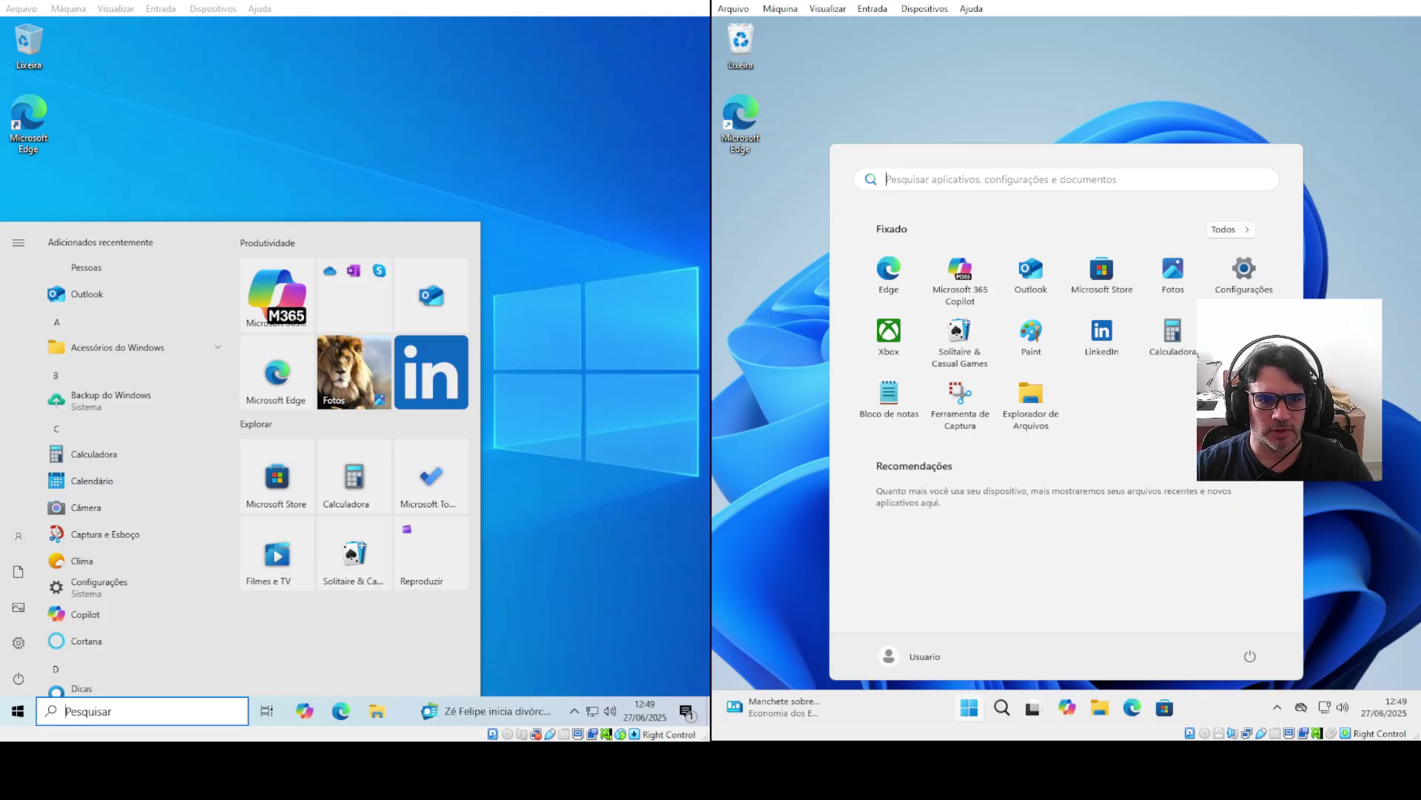
click(667, 363)
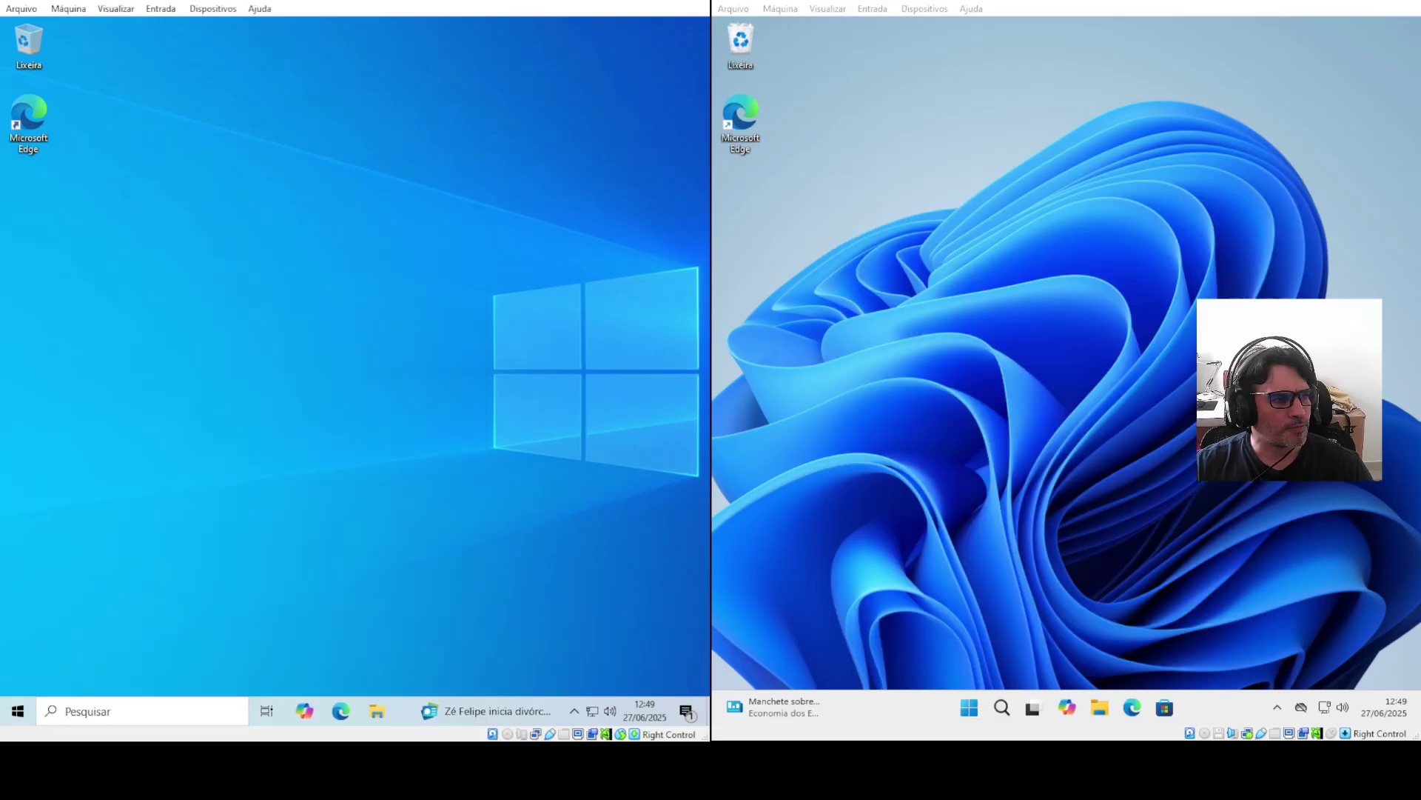
Open File Explorer on both systems and reposition the two windows on their desktops
click(379, 716)
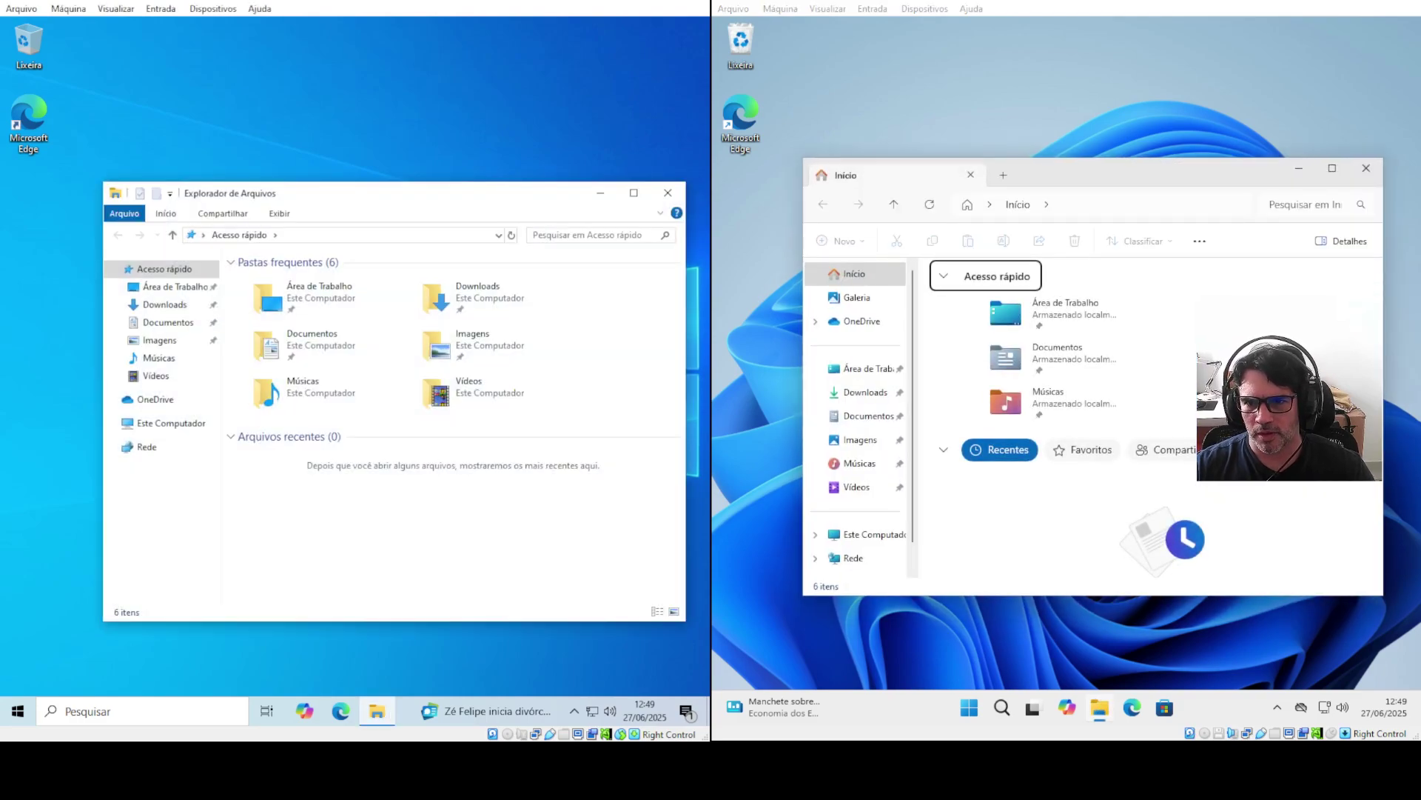
drag(449, 208, 423, 174)
drag(1050, 183, 1040, 177)
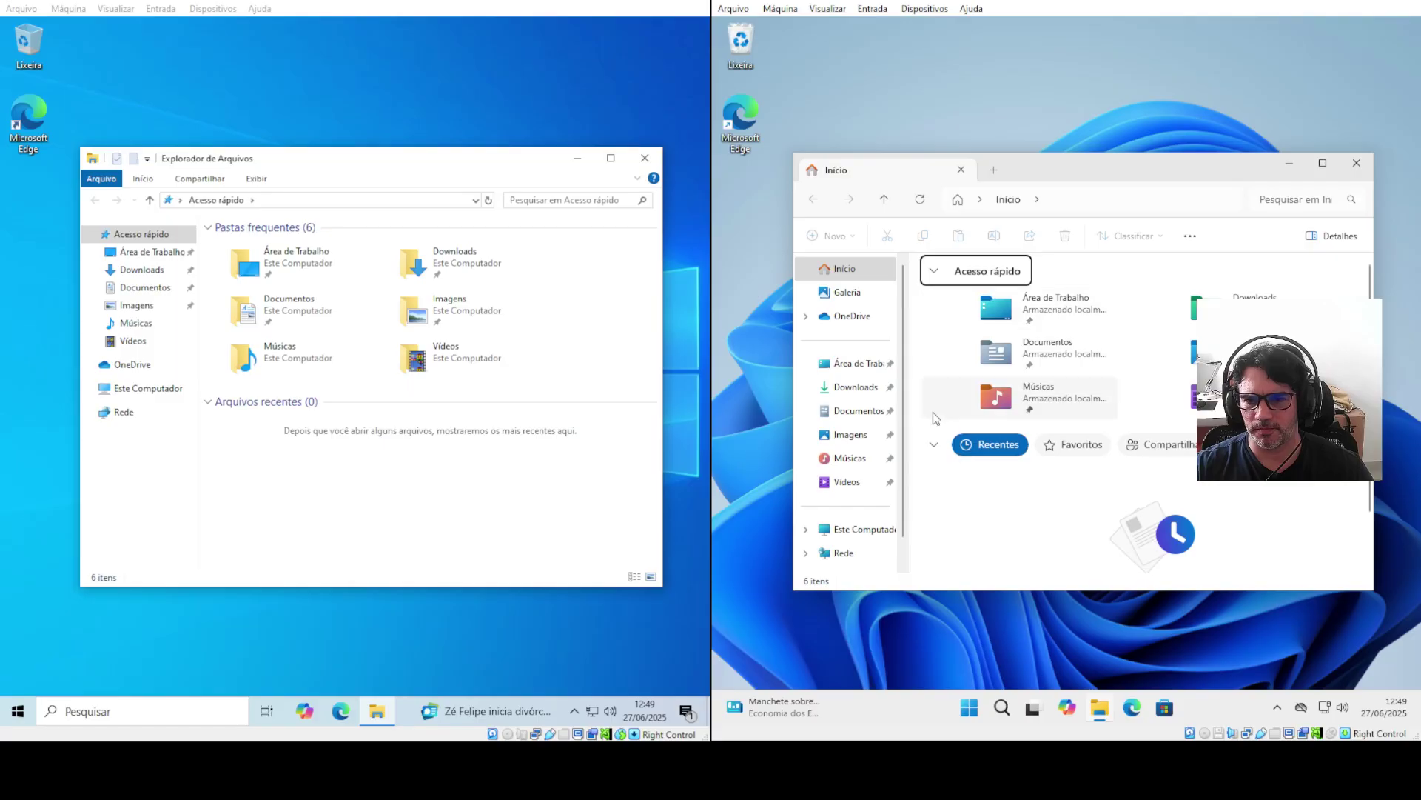
Set up three tabs in the Windows 11 File Explorer showing Vídeos, Downloads and Documentos, with Documentos active
click(995, 172)
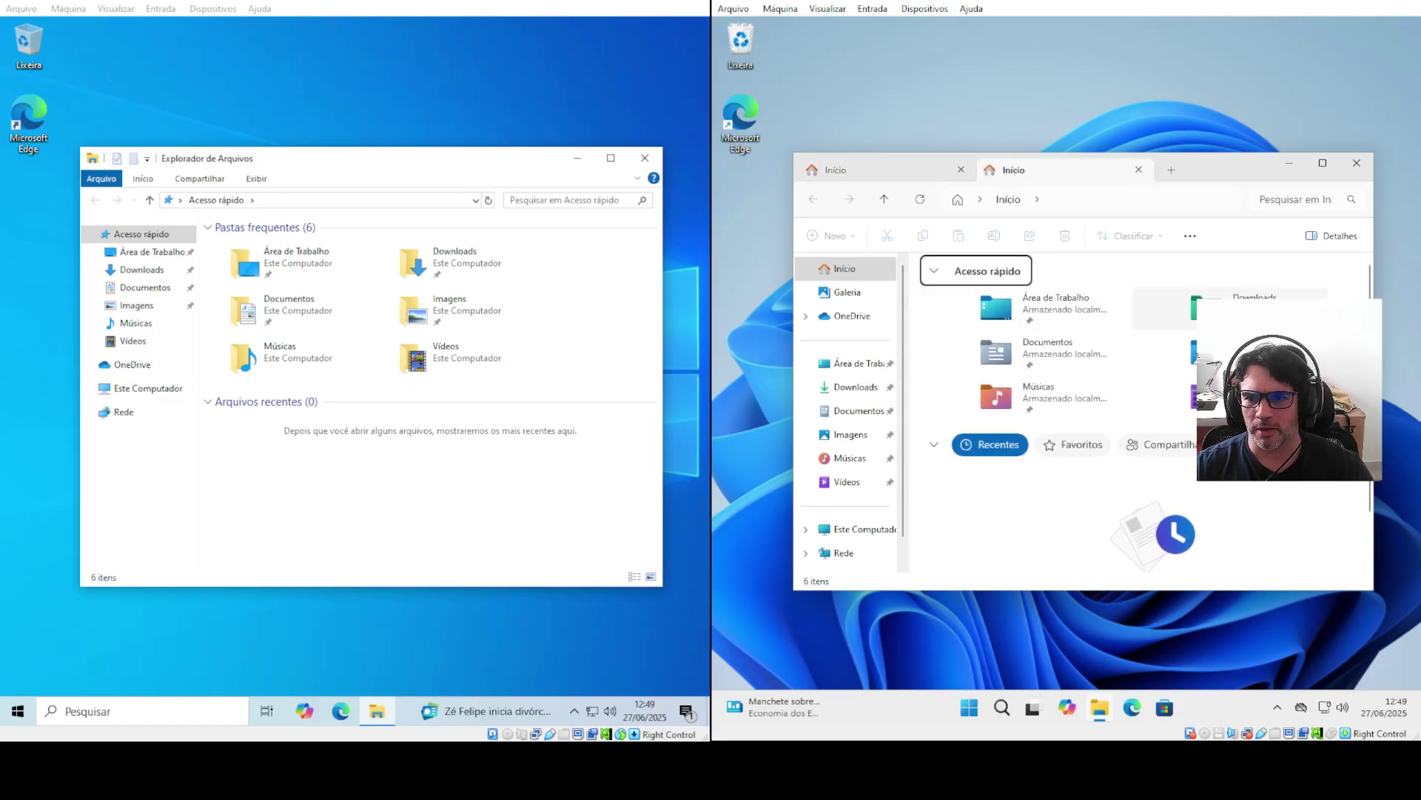
double_click(1233, 309)
click(1174, 169)
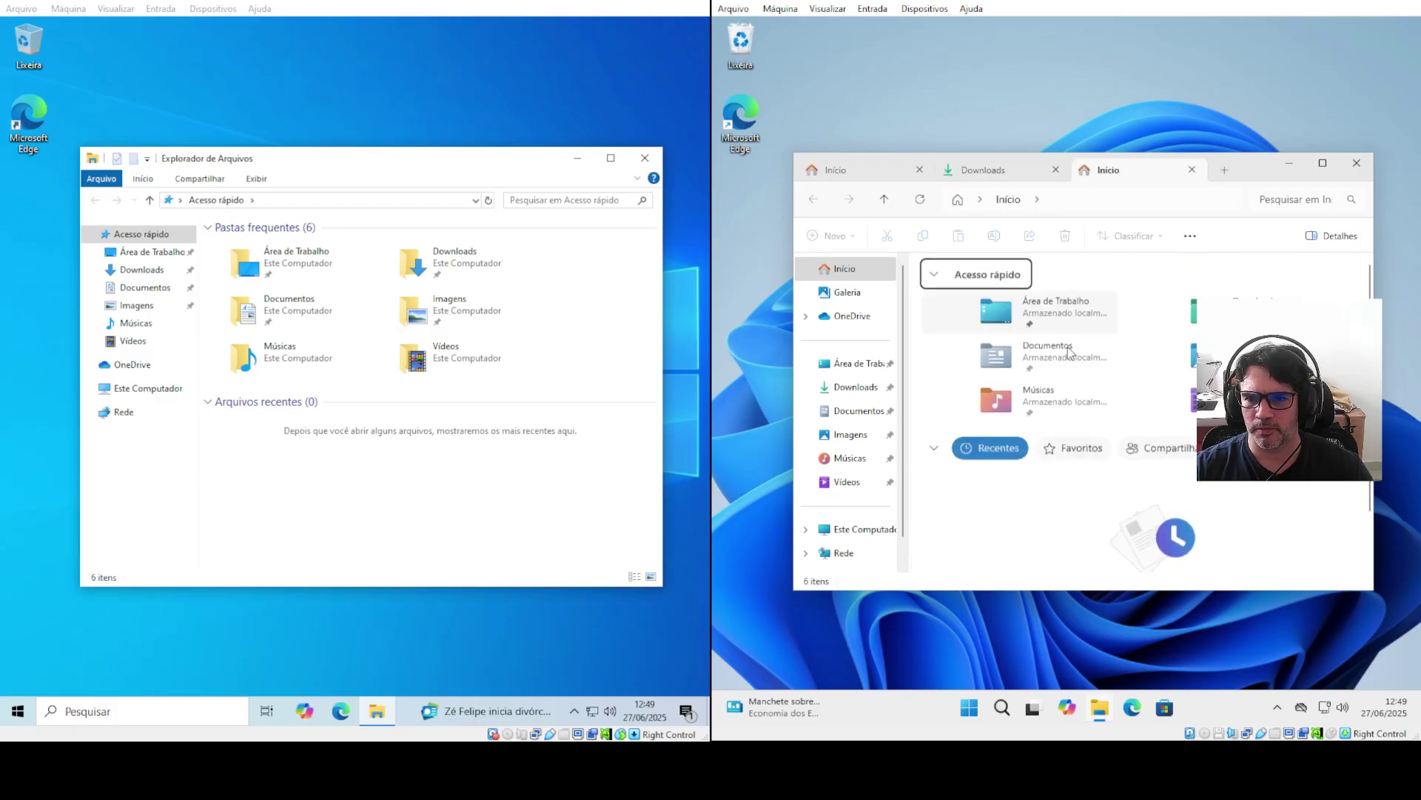
double_click(1052, 352)
click(837, 170)
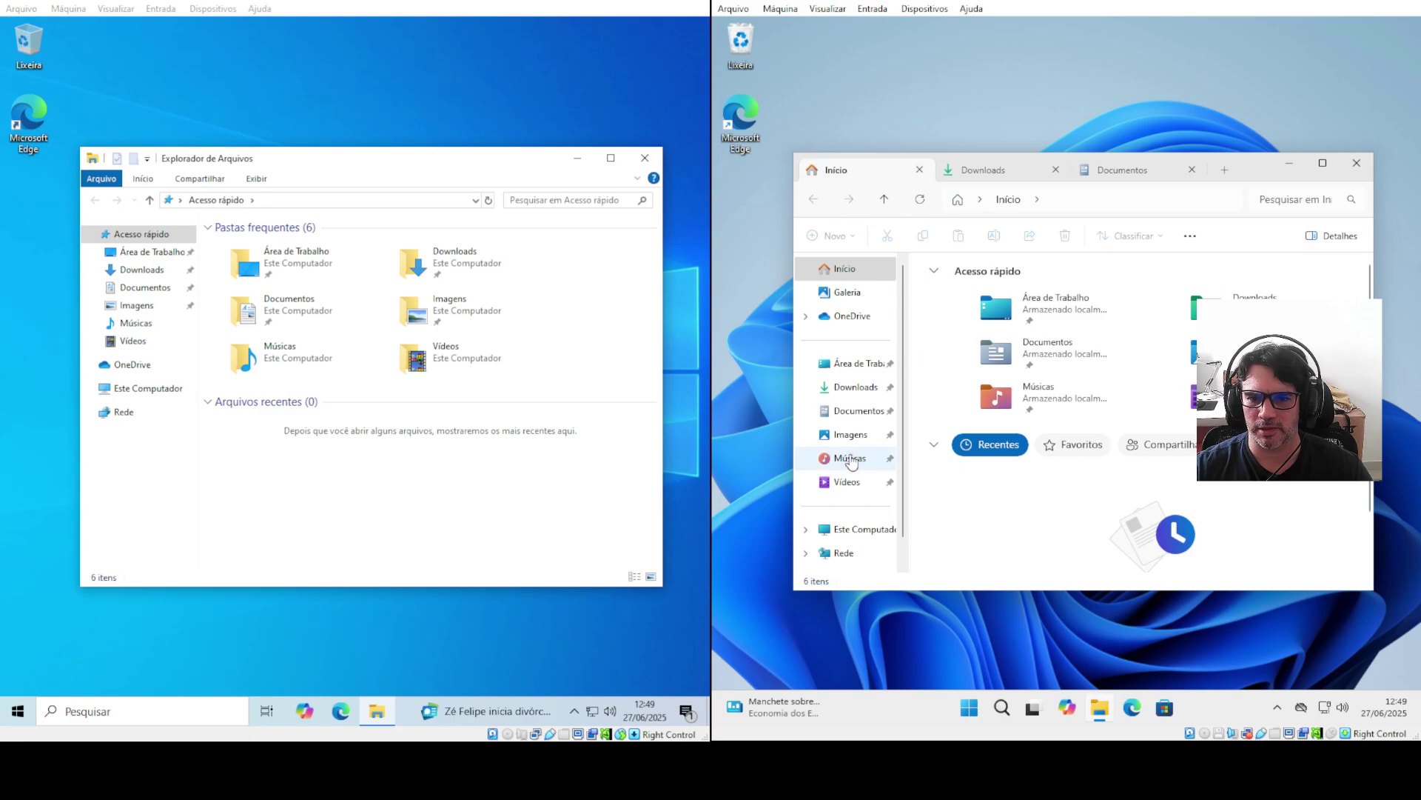
click(848, 482)
click(1122, 170)
Open Lixeira as a second window on Windows 10, switch it to Vídeos, and arrange both Explorer windows
double_click(29, 43)
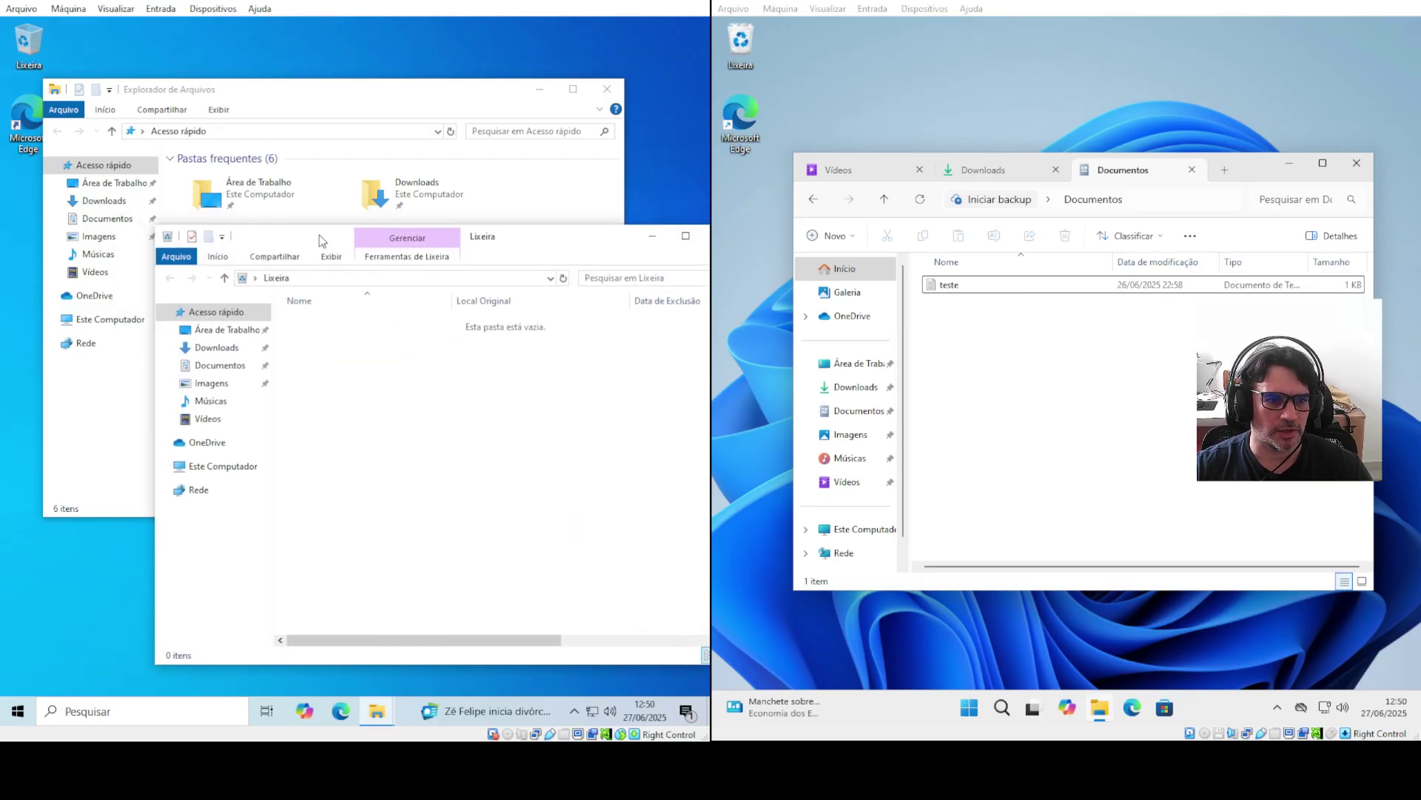
click(206, 418)
drag(331, 236, 213, 260)
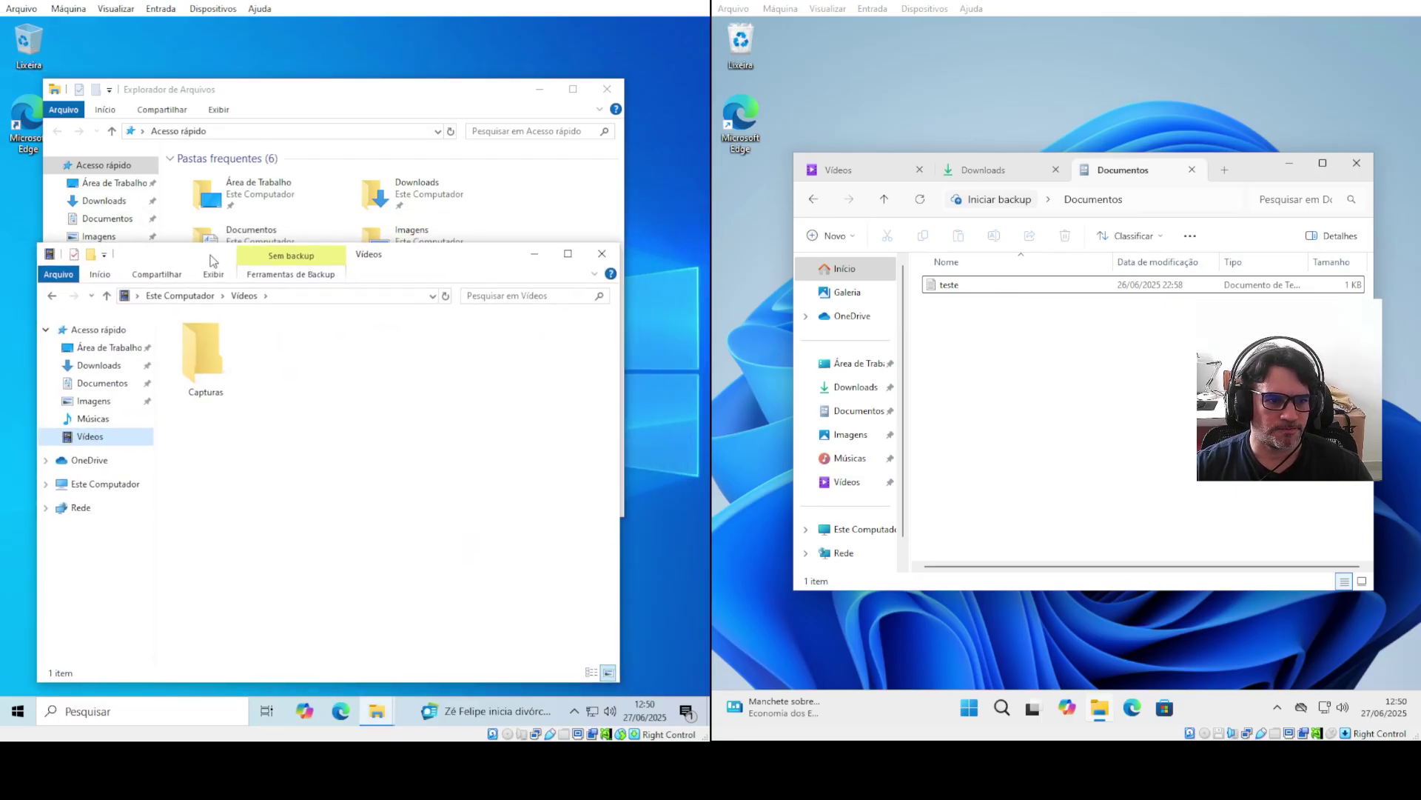
drag(339, 91, 429, 58)
click(235, 511)
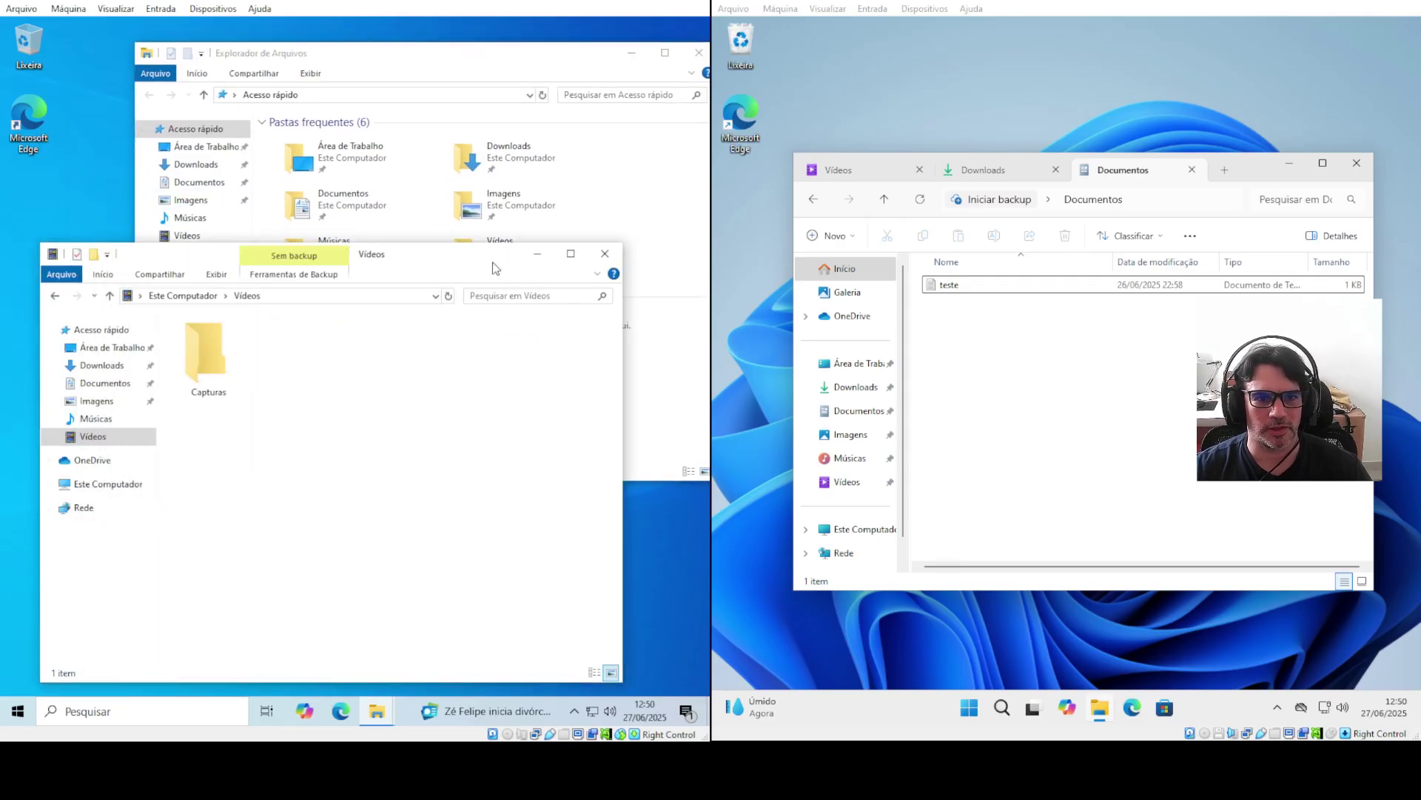
View the Downloads, Vídeos and Documentos tabs in turn in the Windows 11 File Explorer
click(983, 170)
click(859, 168)
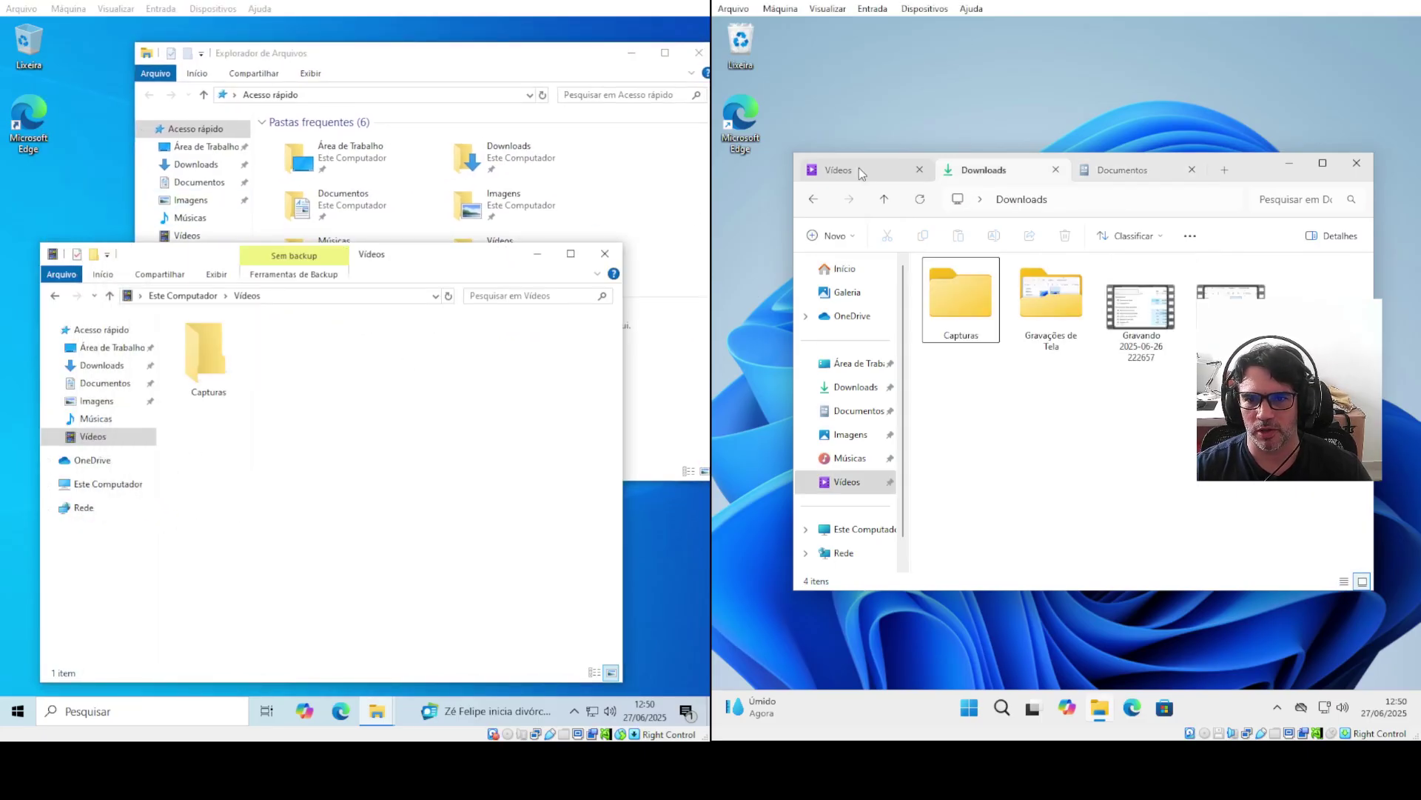
click(1141, 169)
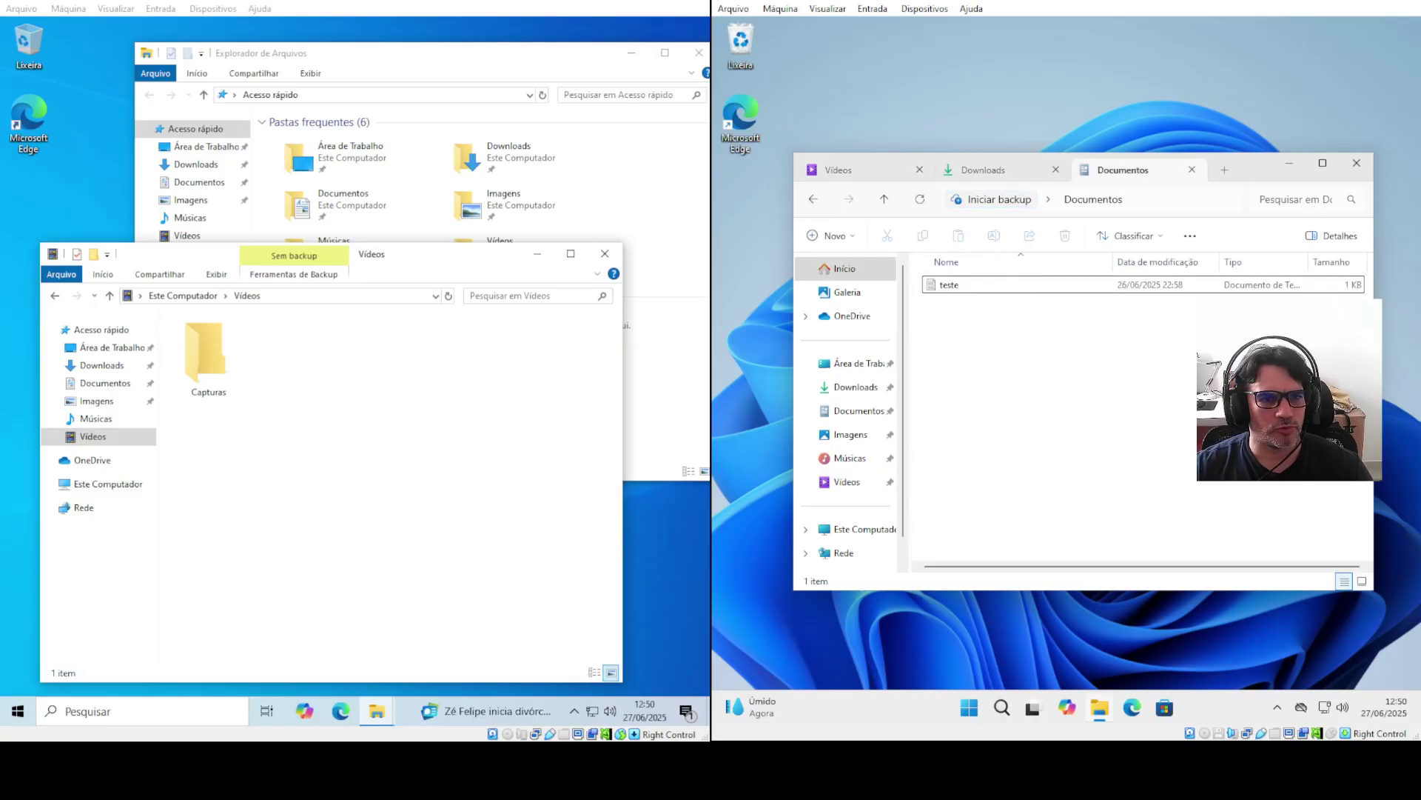
Minimize the Acesso rápido window on Windows 10 and display the context menu of the Capturas folder
click(632, 52)
right_click(330, 397)
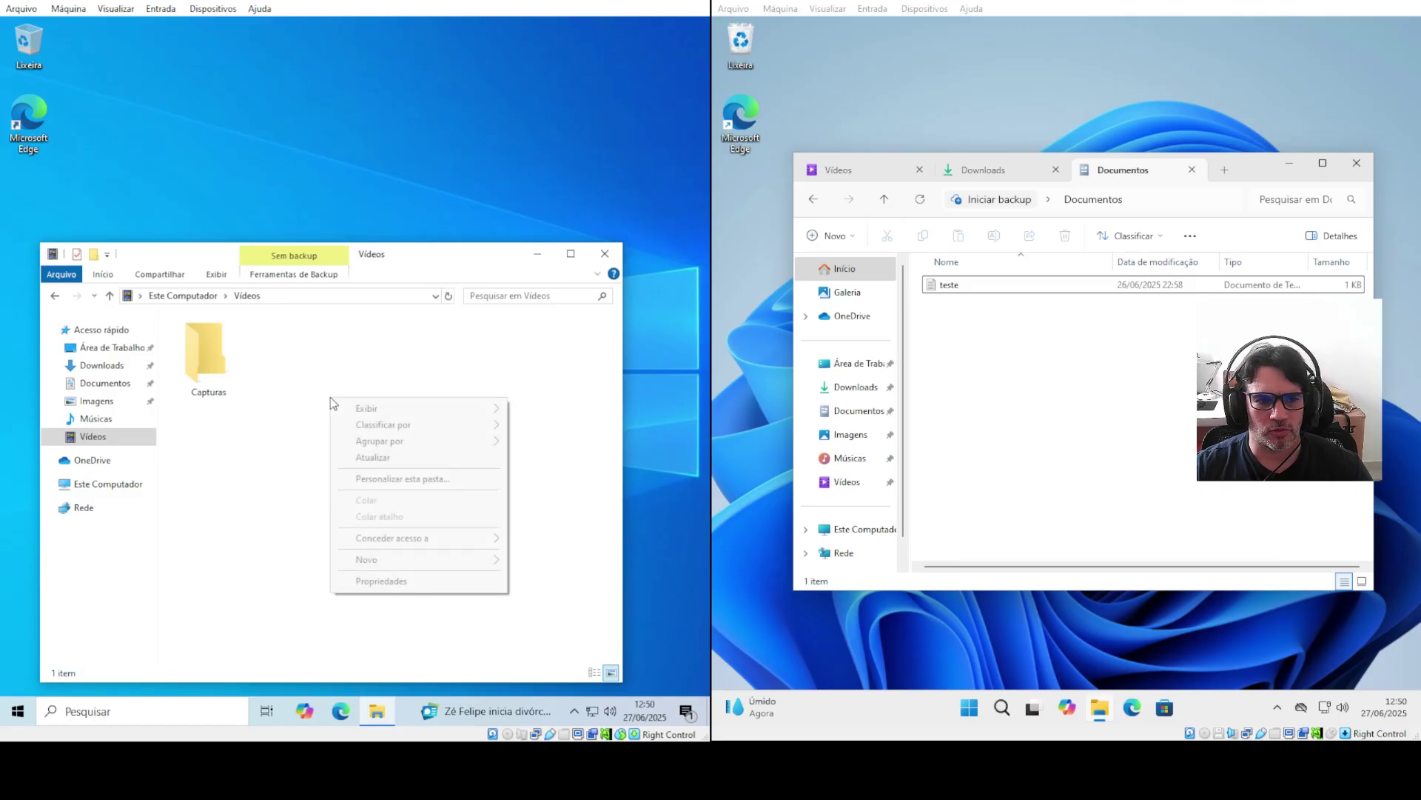
click(268, 434)
right_click(194, 359)
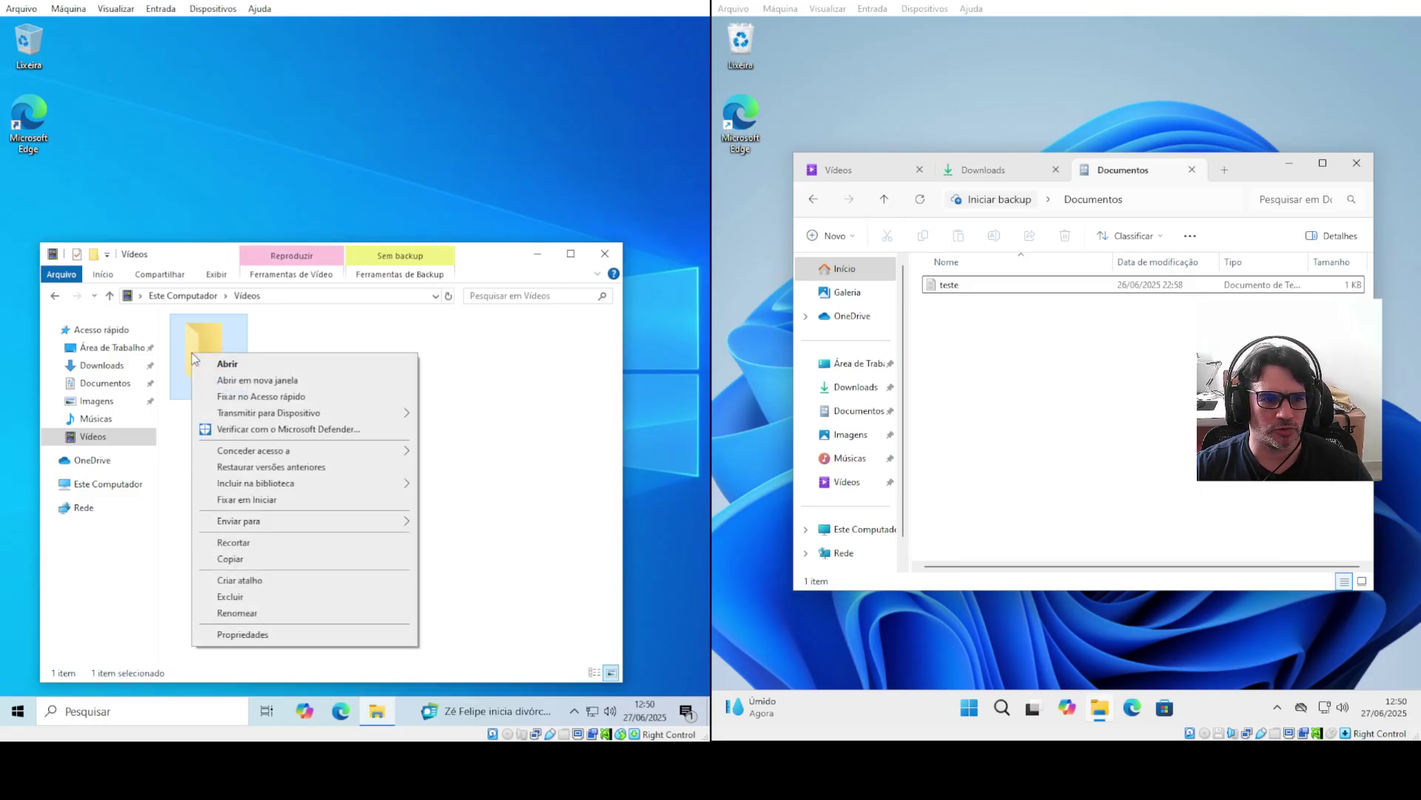
Examine the short and expanded context menus of the teste file in Documentos on Windows 11, and dismiss them
click(951, 284)
right_click(951, 284)
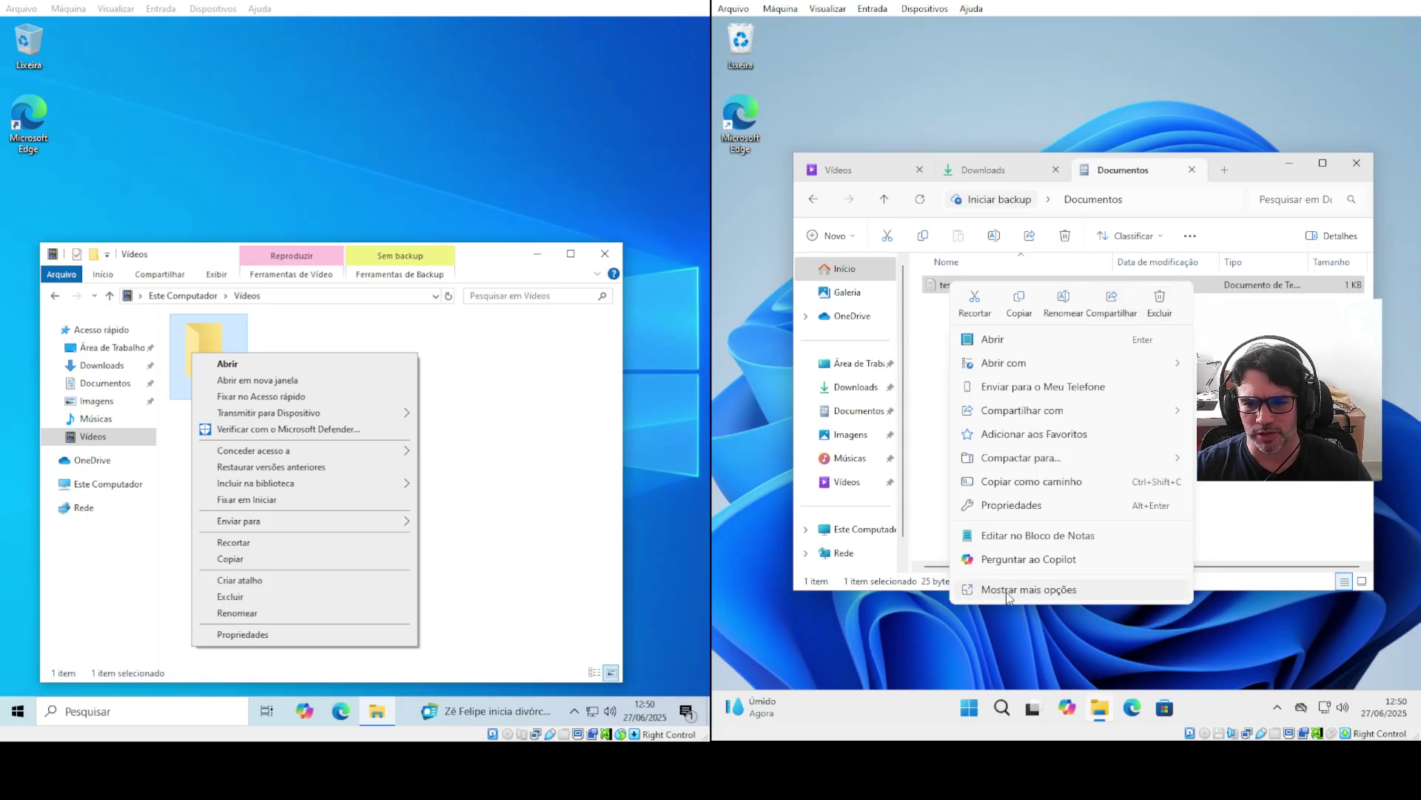
click(1050, 592)
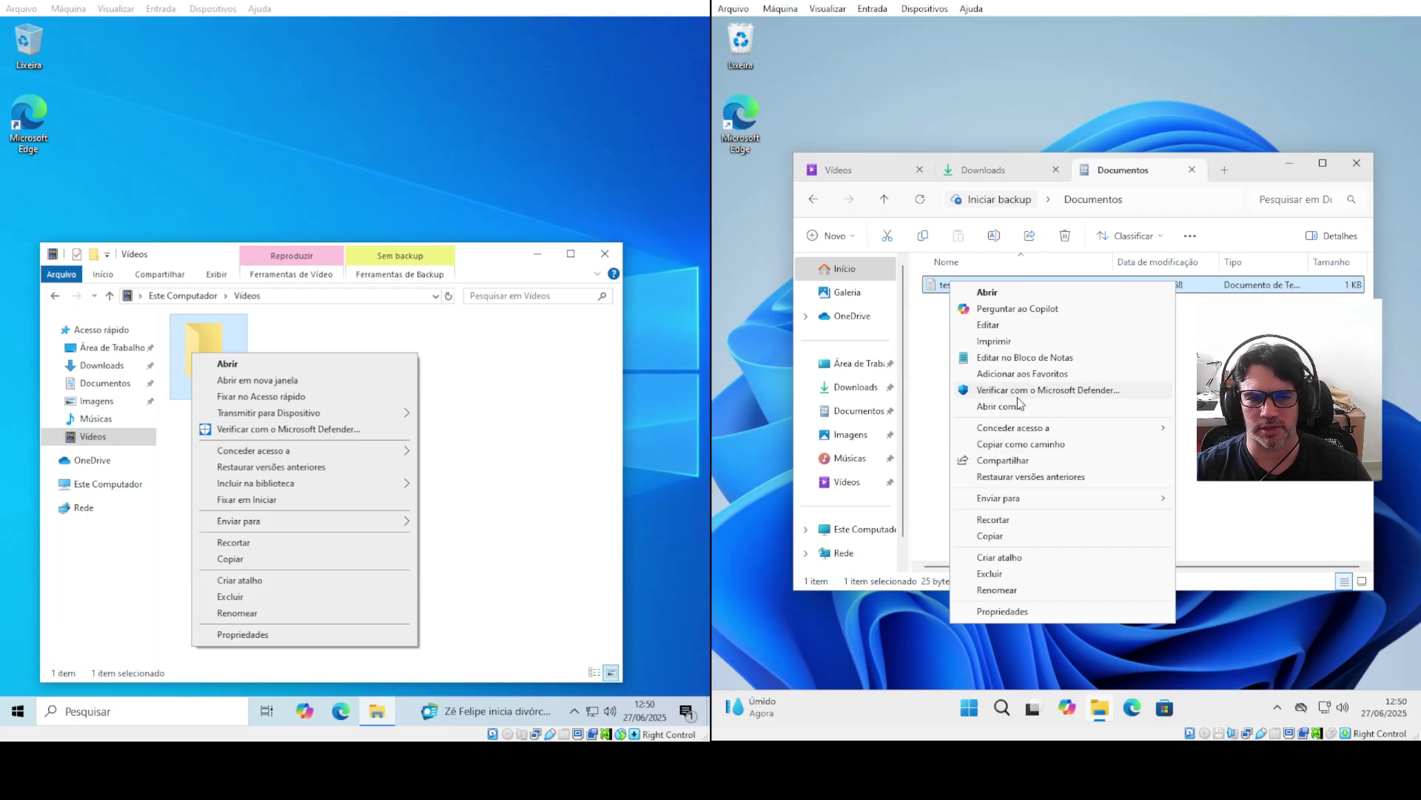
click(927, 356)
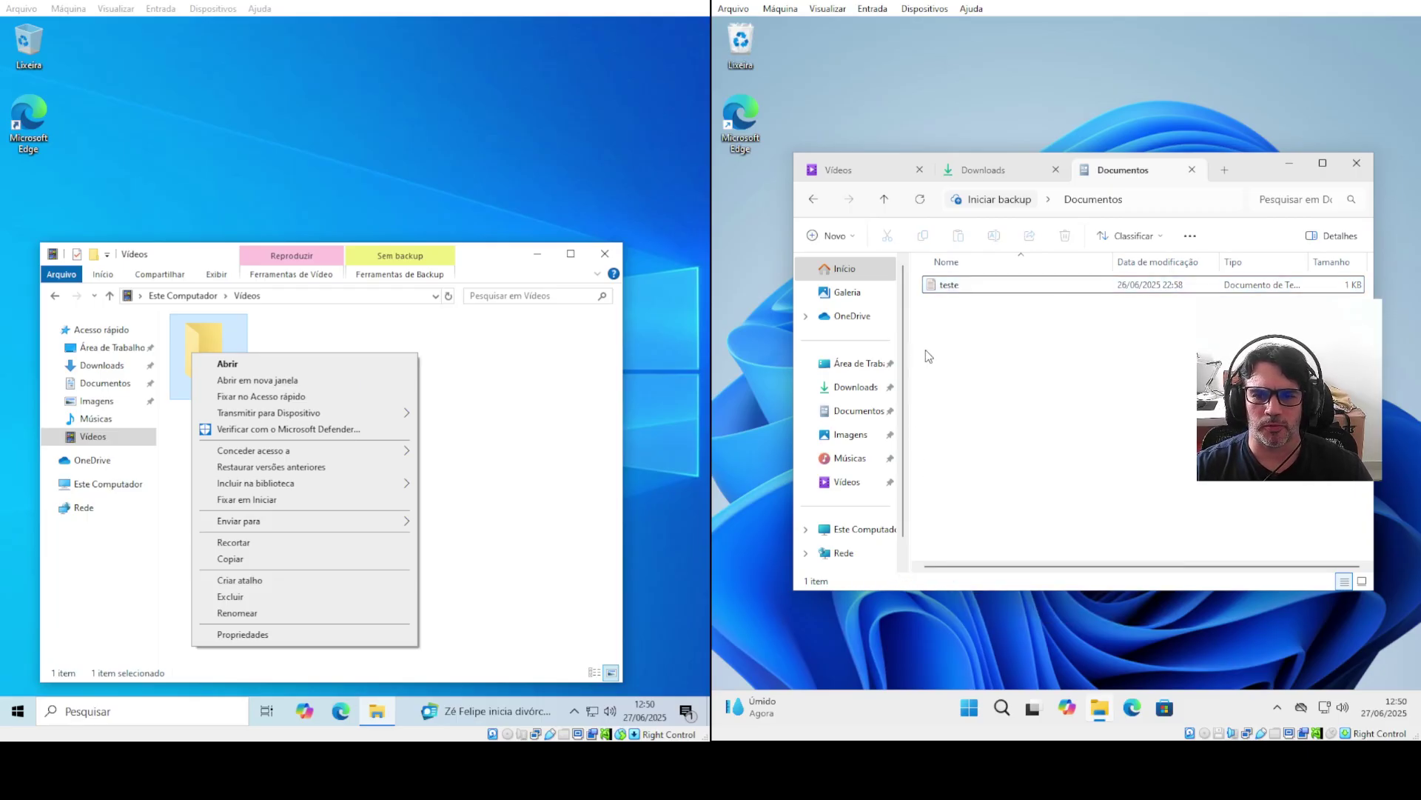
Go to Vídeos on Windows 11 and show the expanded context menu of the Capturas folder
click(851, 438)
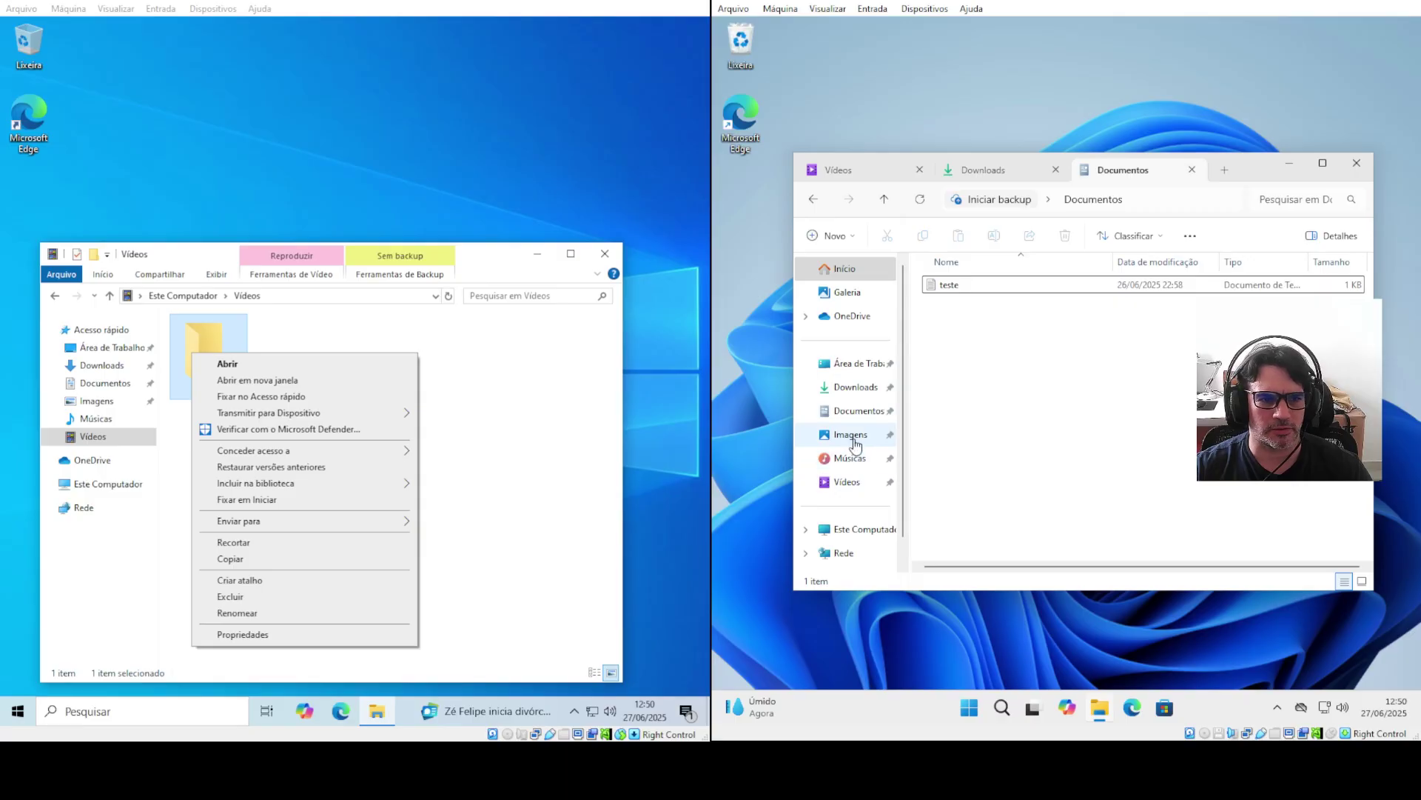
click(848, 482)
right_click(967, 297)
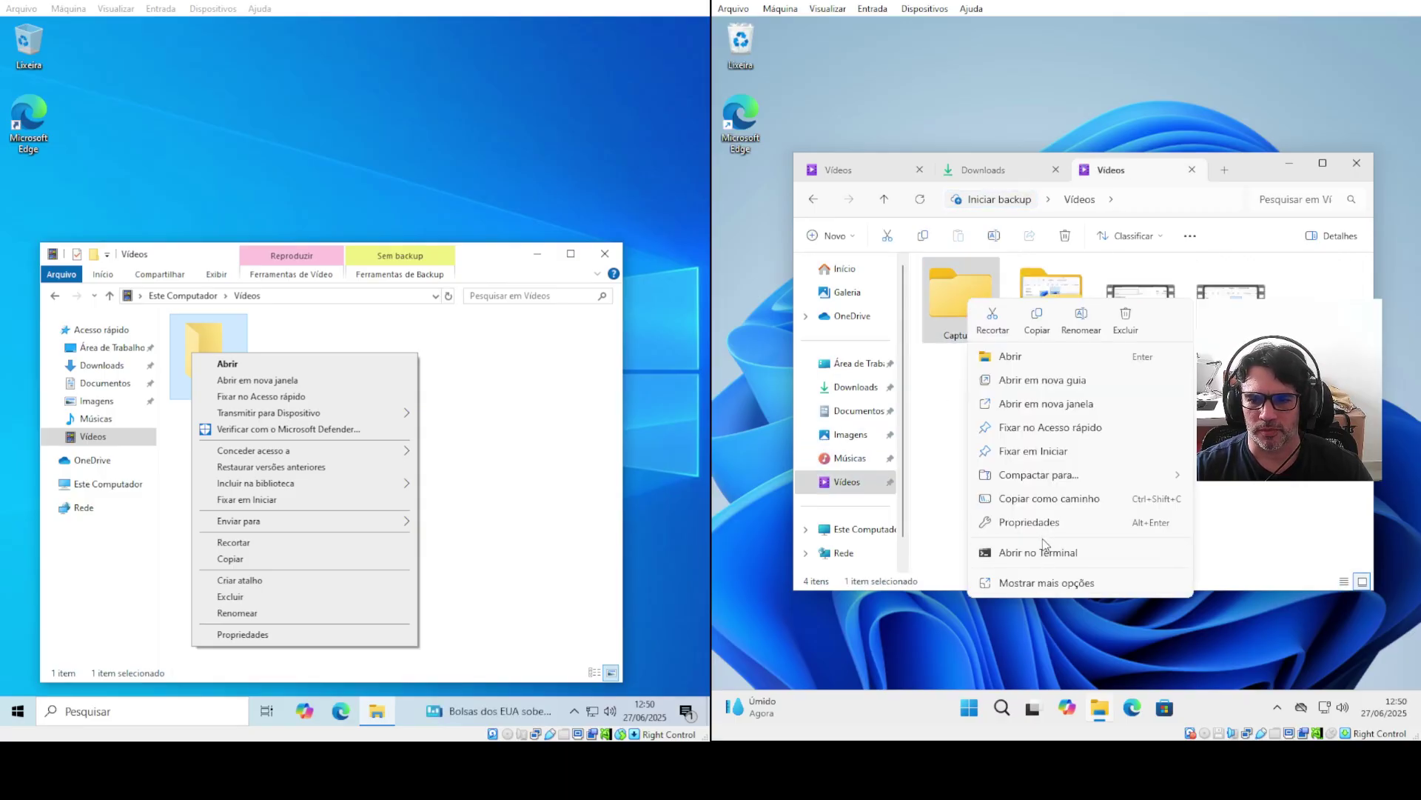
click(1044, 583)
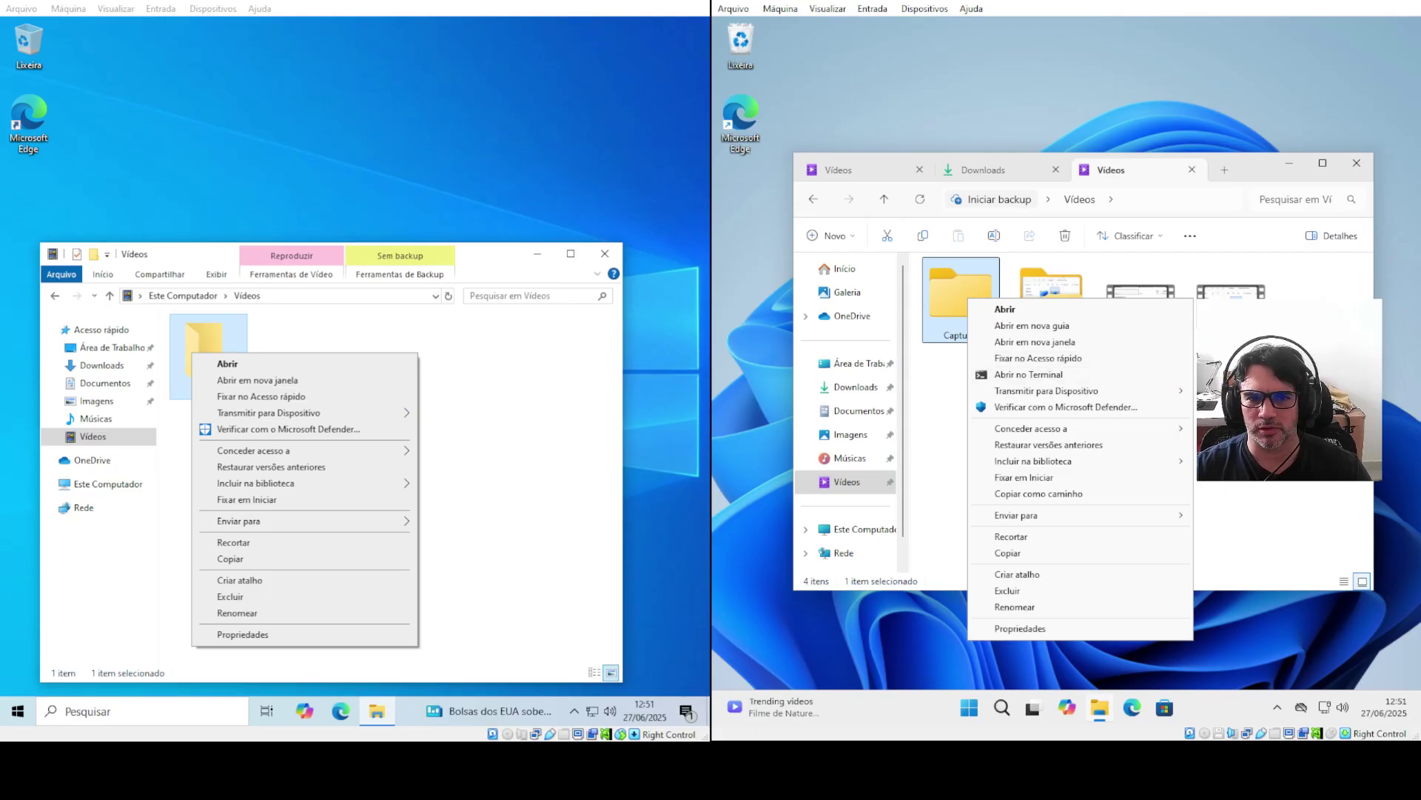
Close the Vídeos windows on both systems, and briefly reopen and close File Explorer on Windows 11
key(Escape)
click(605, 253)
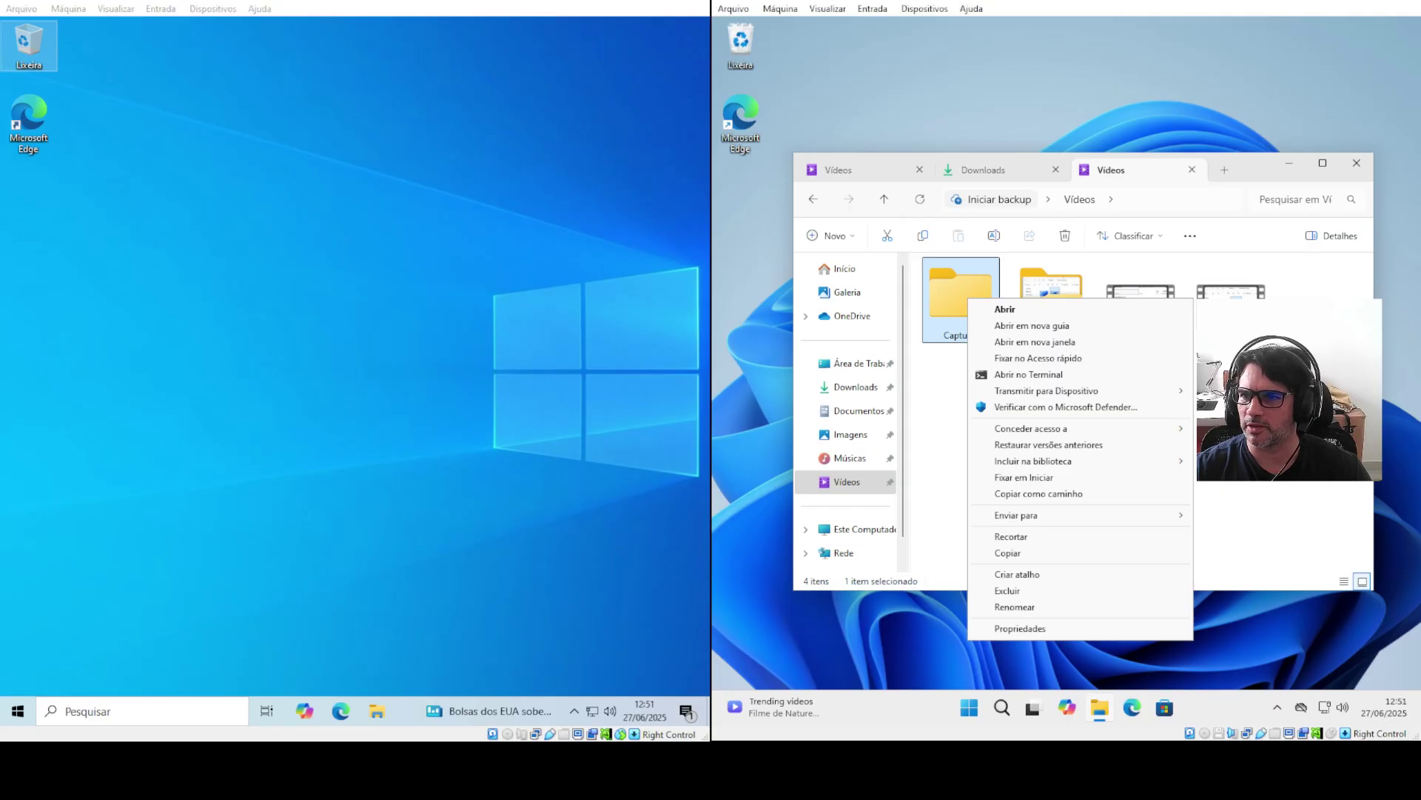
key(Escape)
click(1357, 165)
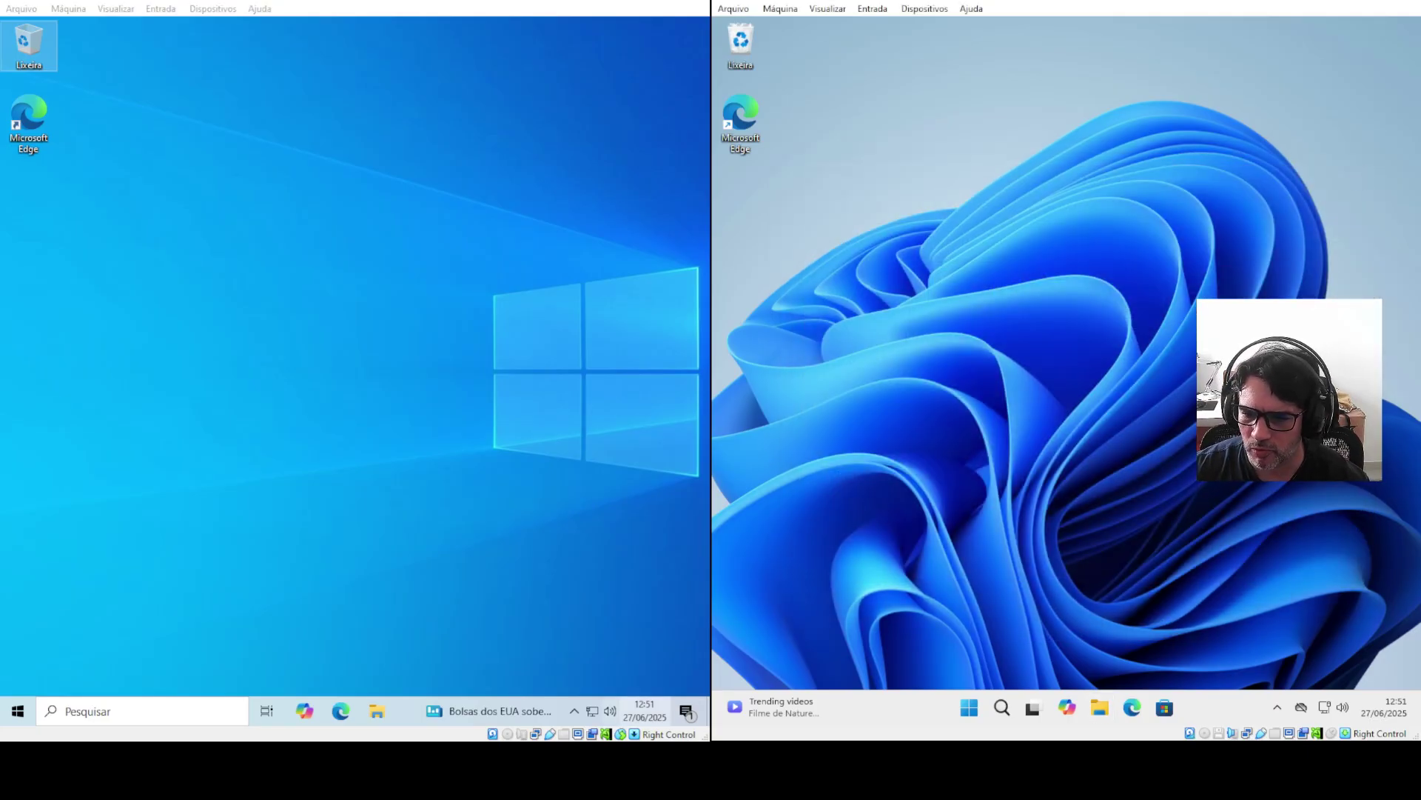
click(1101, 709)
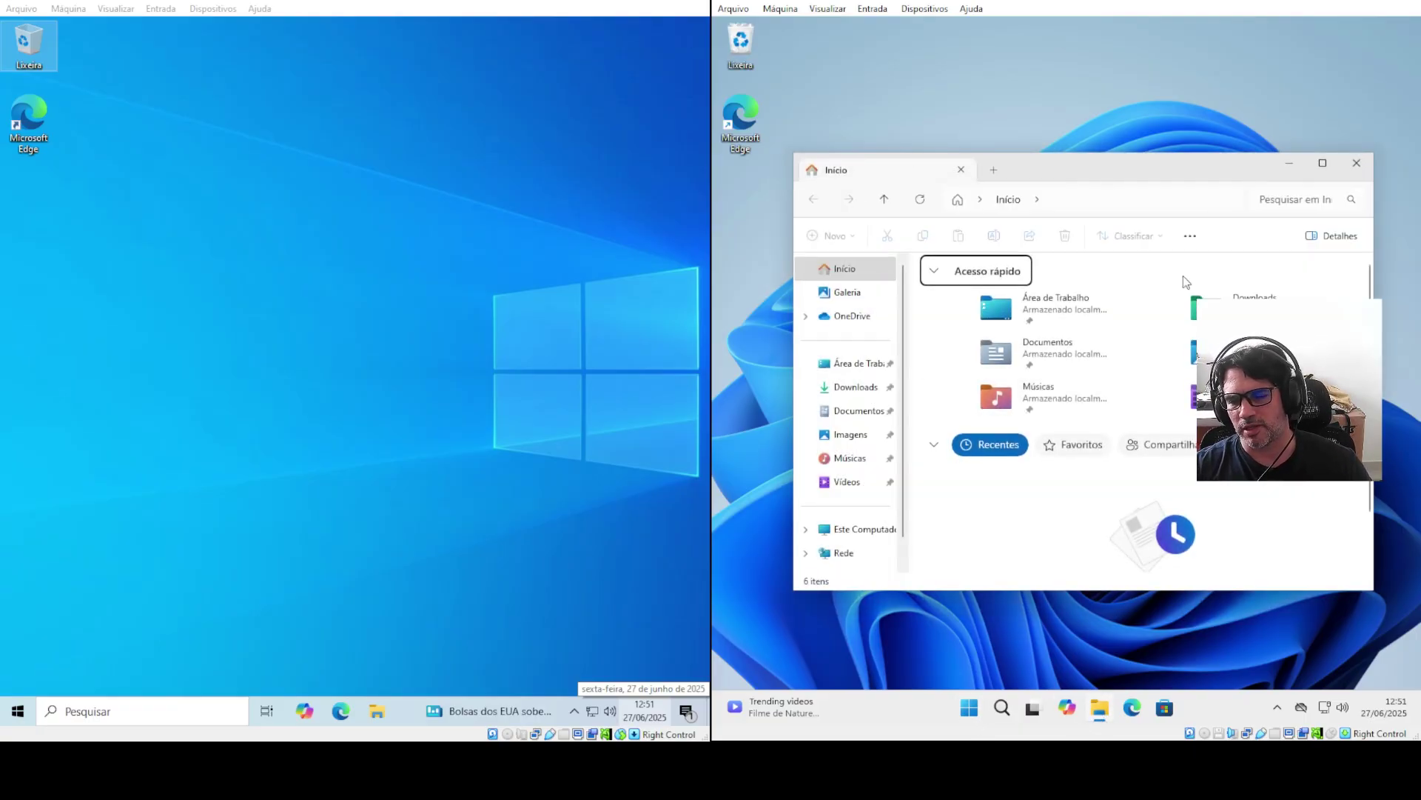
click(1365, 160)
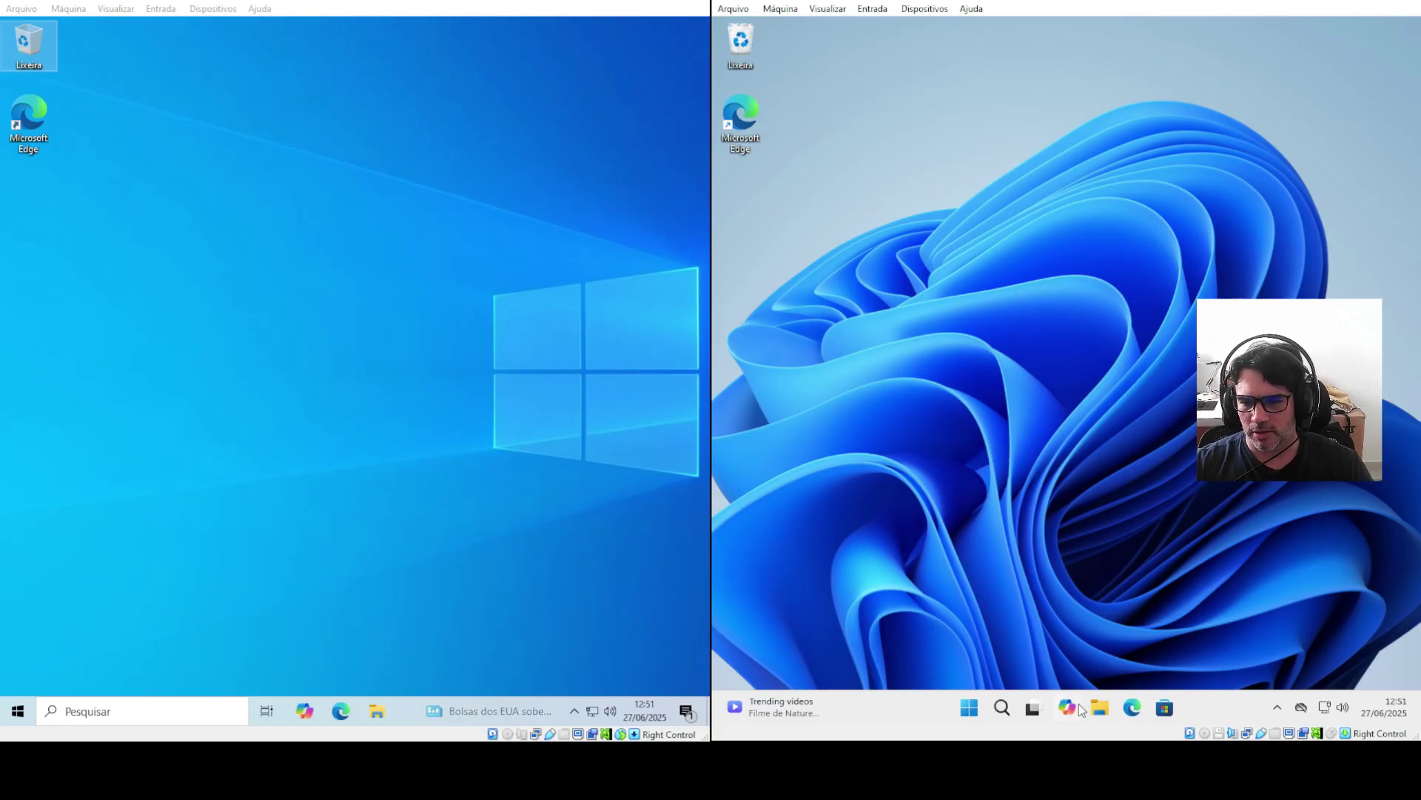
Open File Explorer and Lixeira on Windows 10 and snap them side by side, with Lixeira in the right half
click(375, 712)
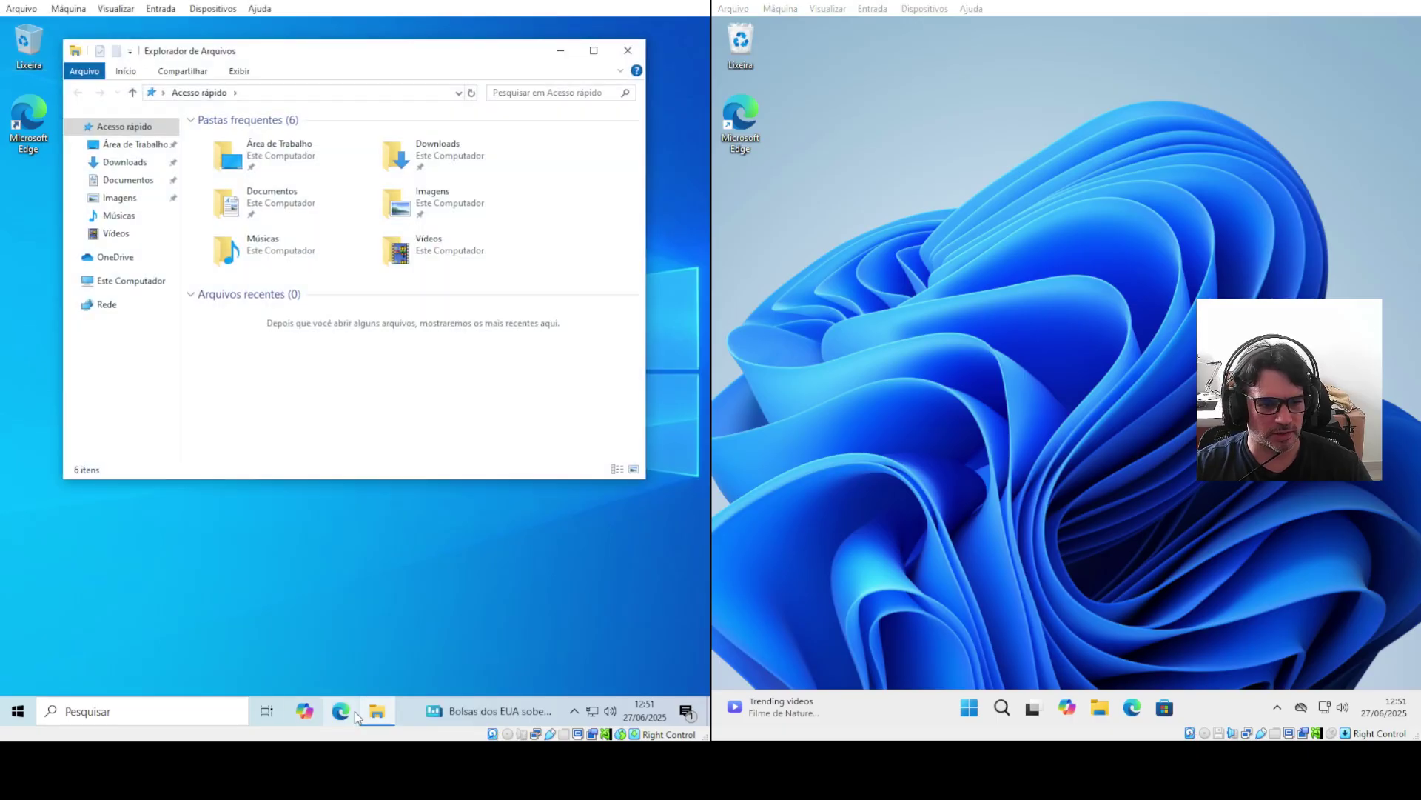
double_click(28, 41)
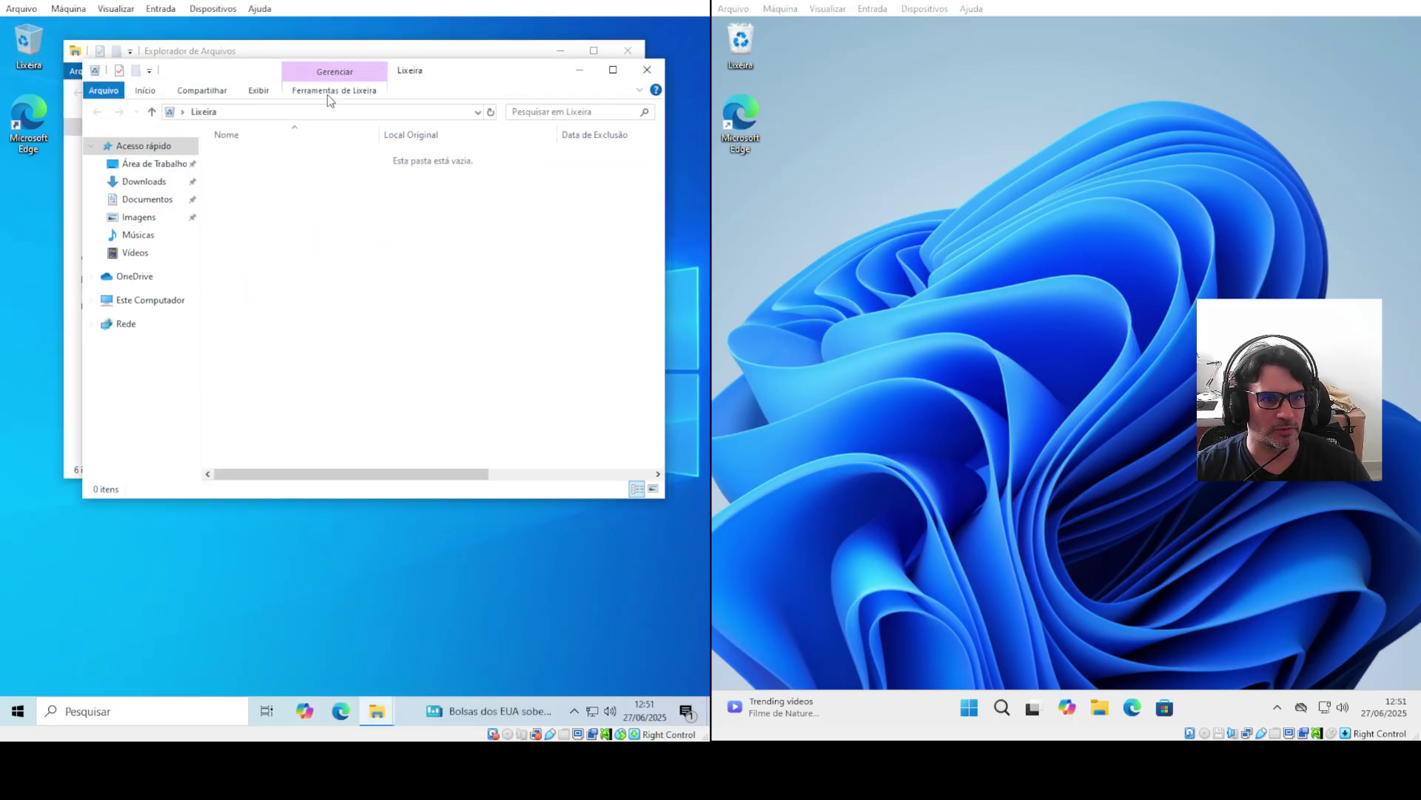
drag(437, 74, 707, 116)
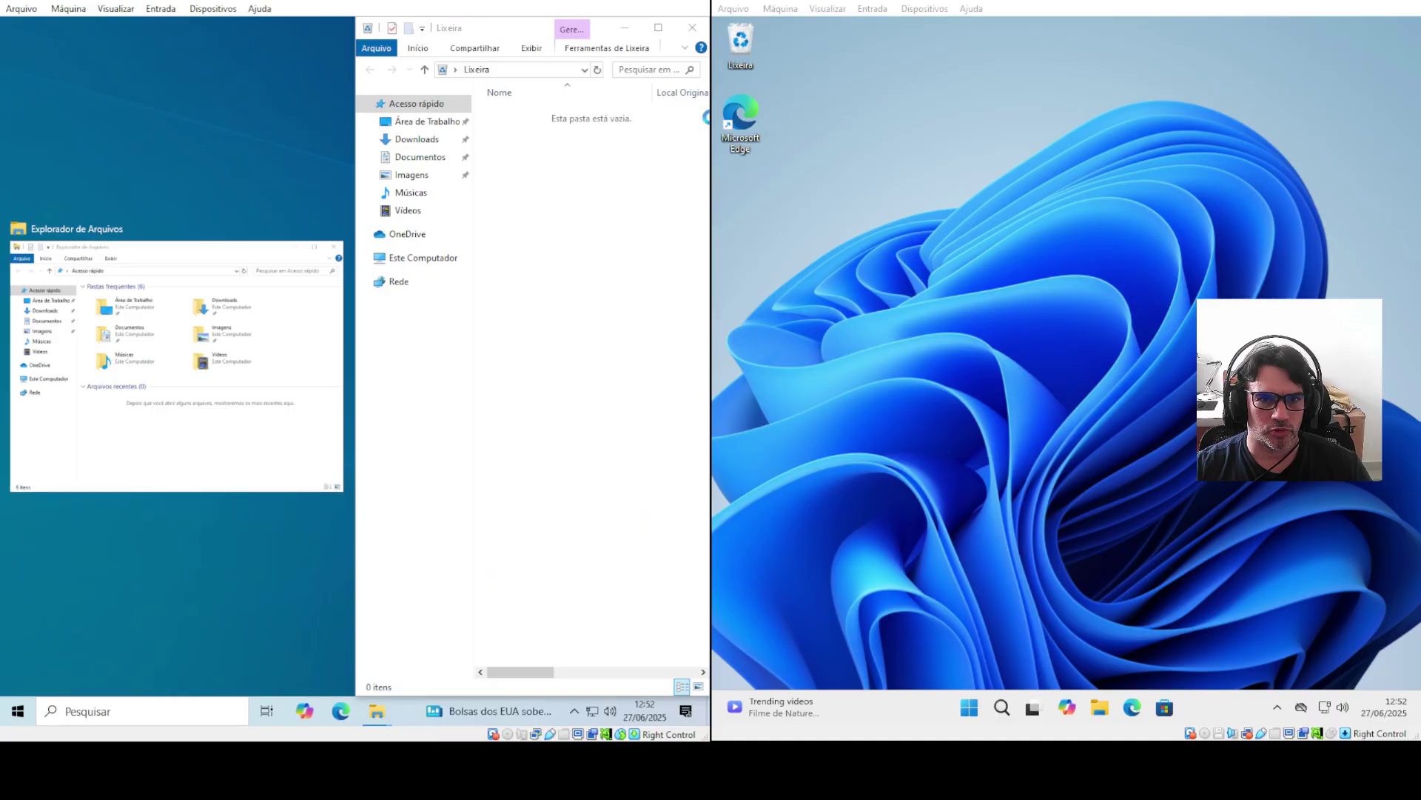
drag(603, 20, 707, 156)
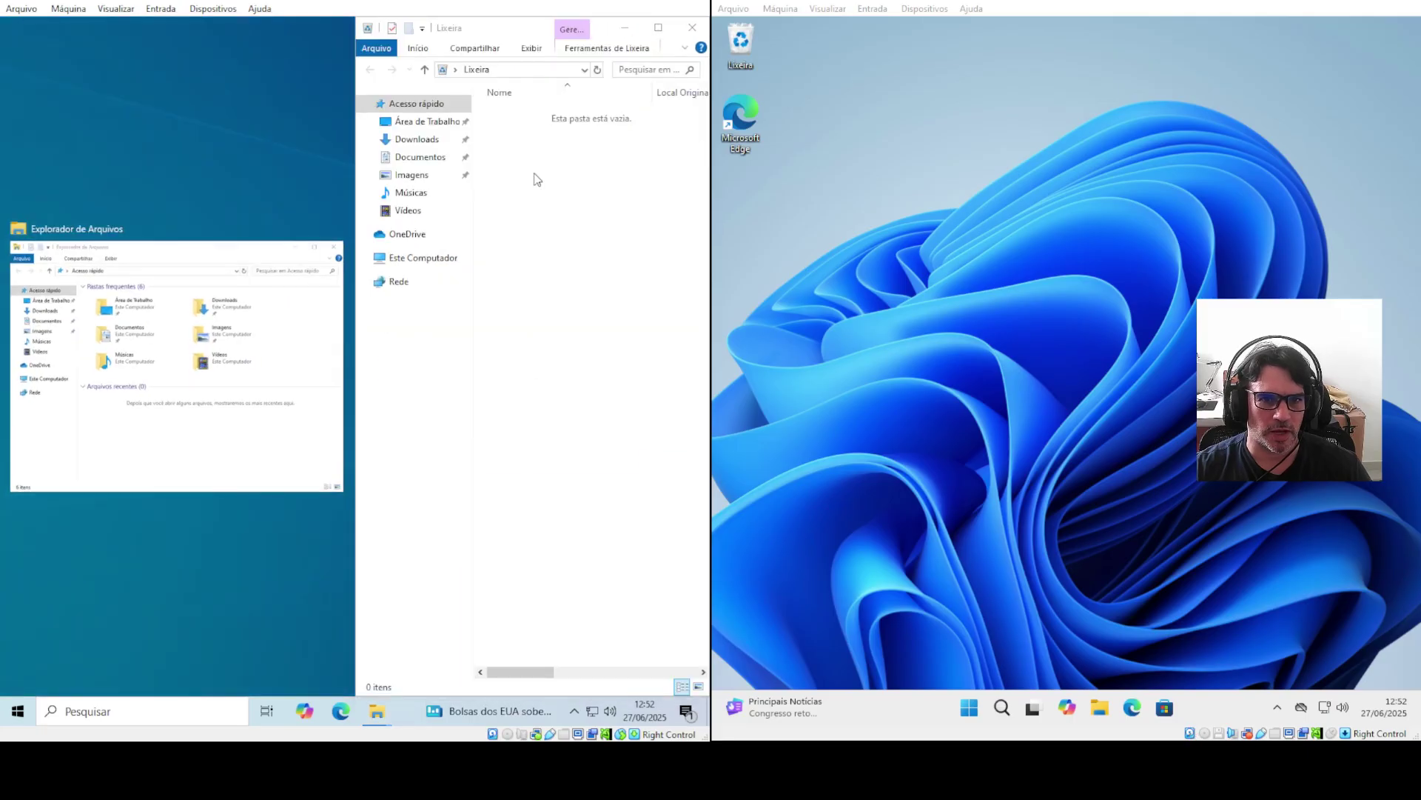
click(142, 419)
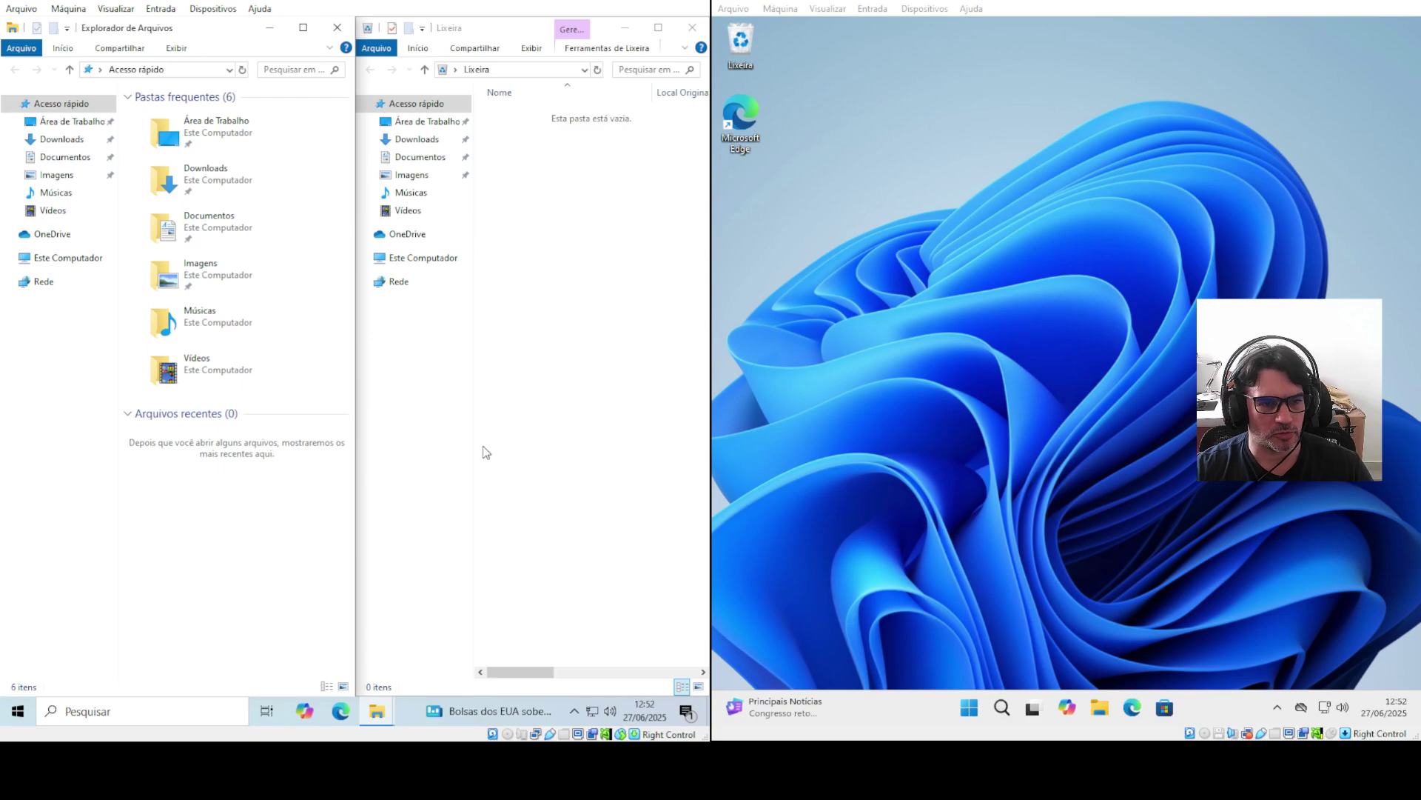
Open Lixeira on Windows 11 and switch that File Explorer window to the Músicas folder
click(1069, 644)
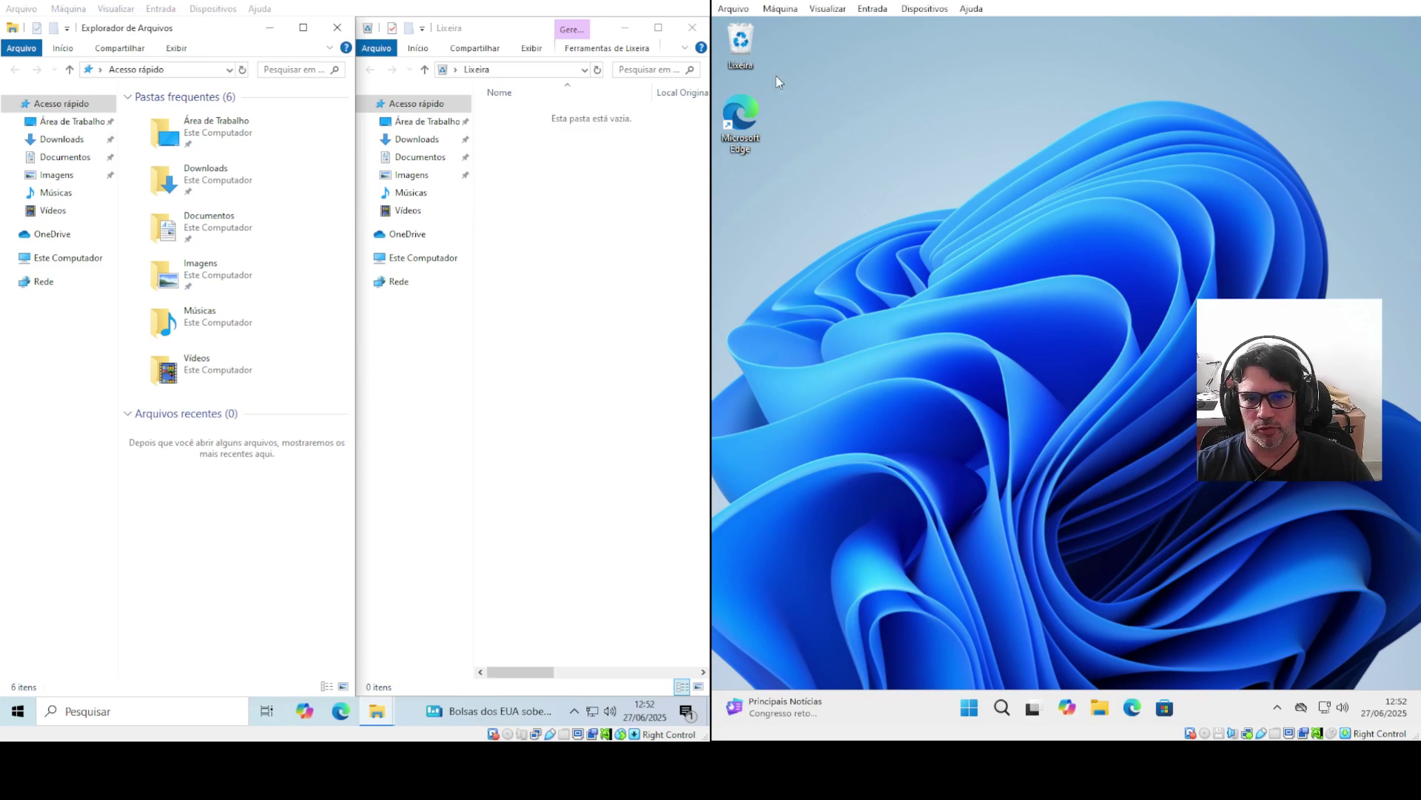
double_click(752, 46)
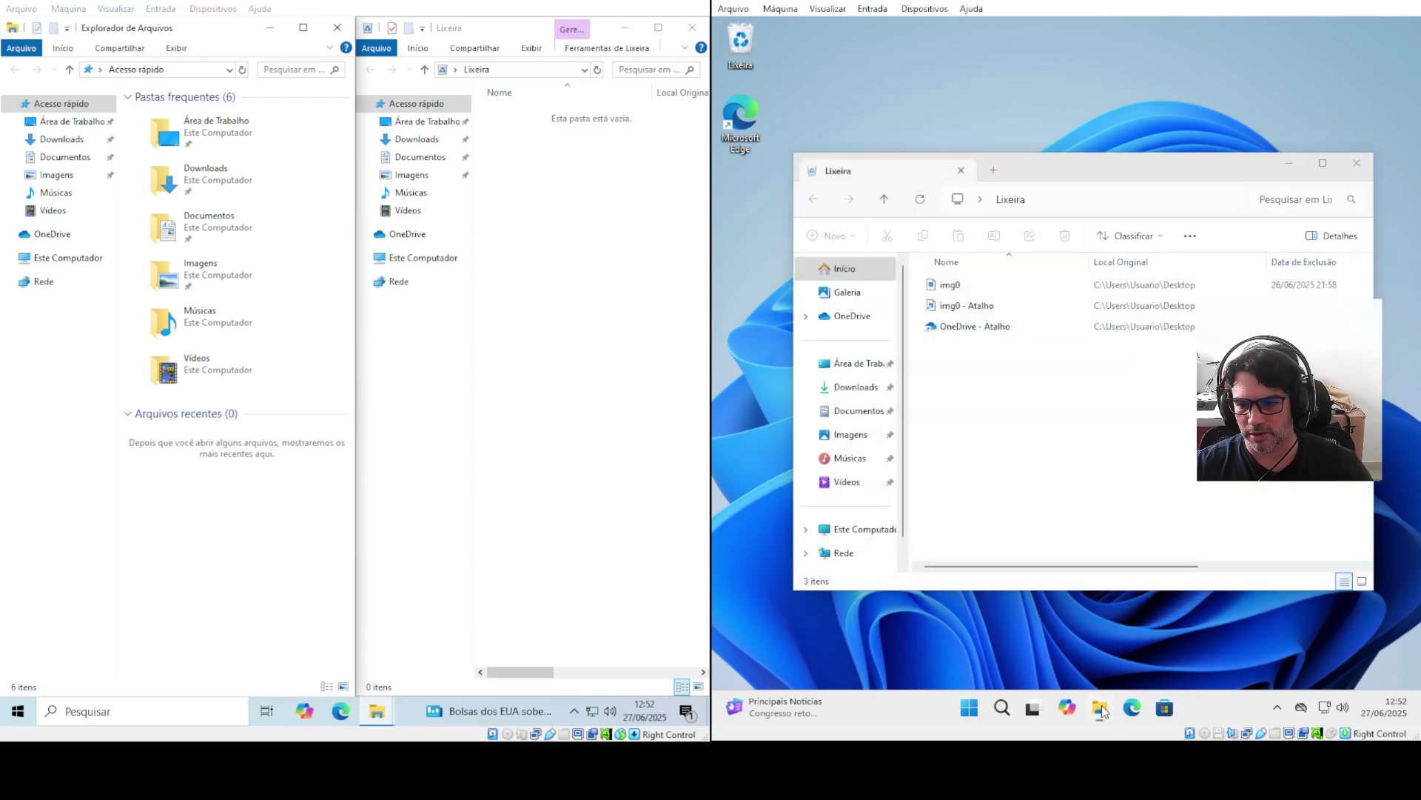
click(1100, 709)
click(1105, 716)
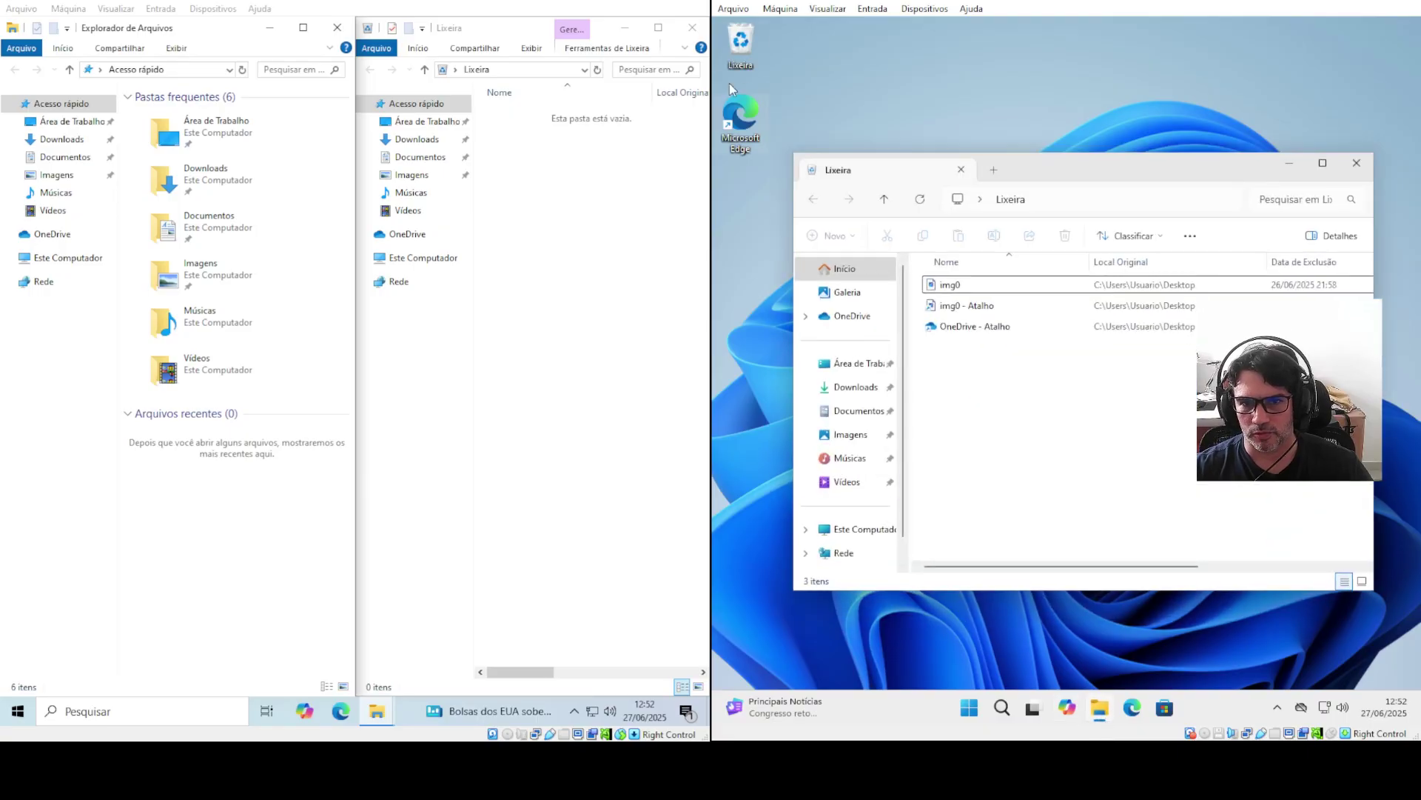
click(851, 458)
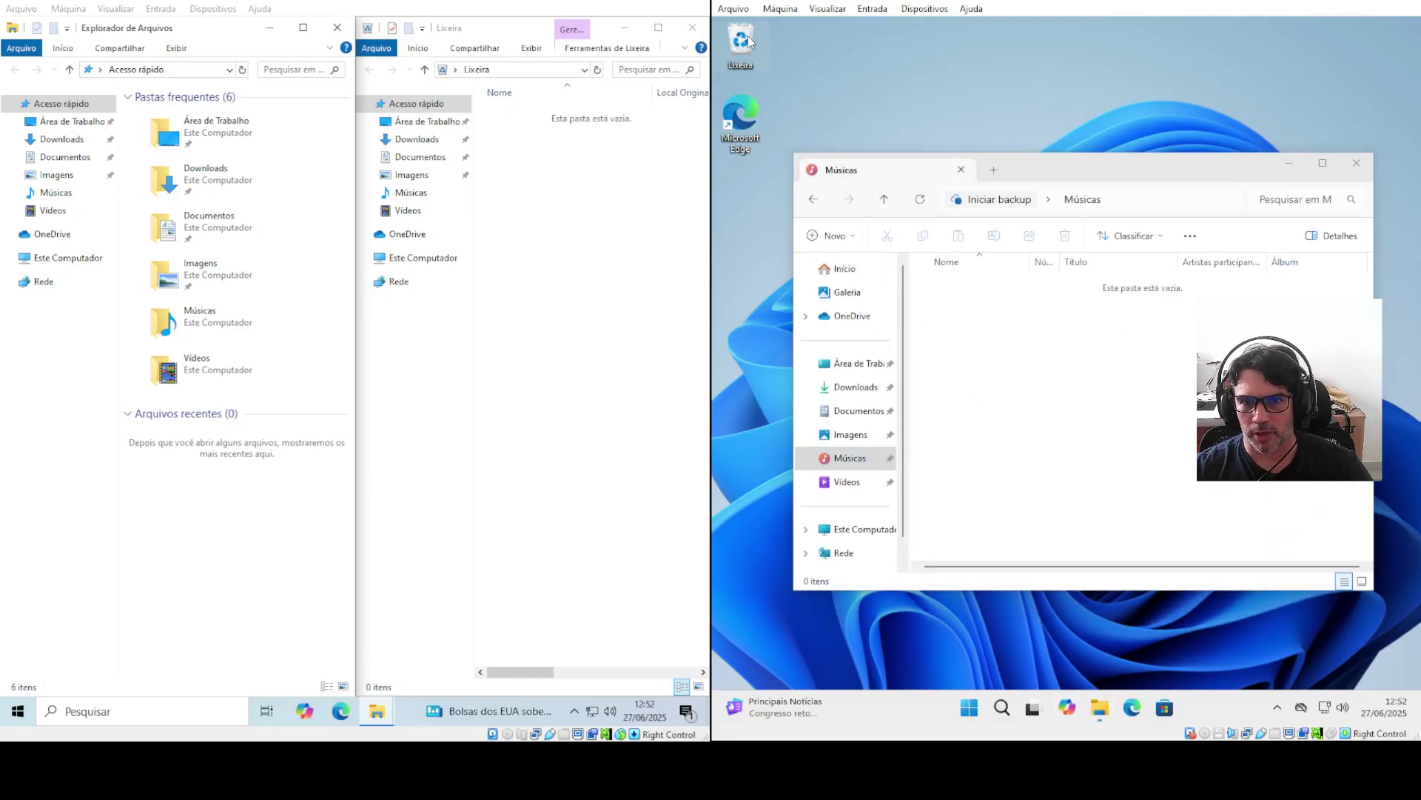
Open additional File Explorer windows on Windows 11 showing Documentos, Músicas and Lixeira
middle_click(859, 410)
middle_click(860, 384)
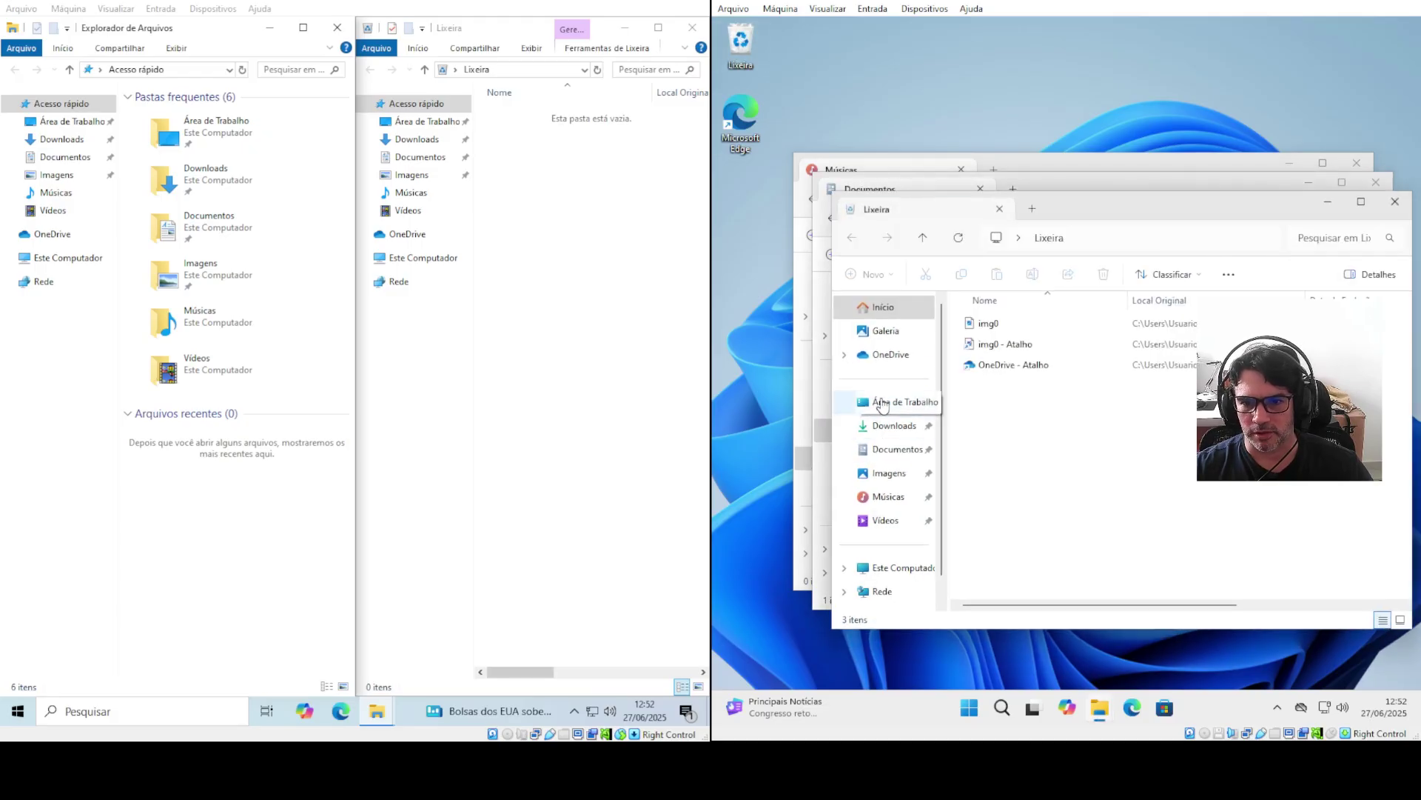
double_click(742, 44)
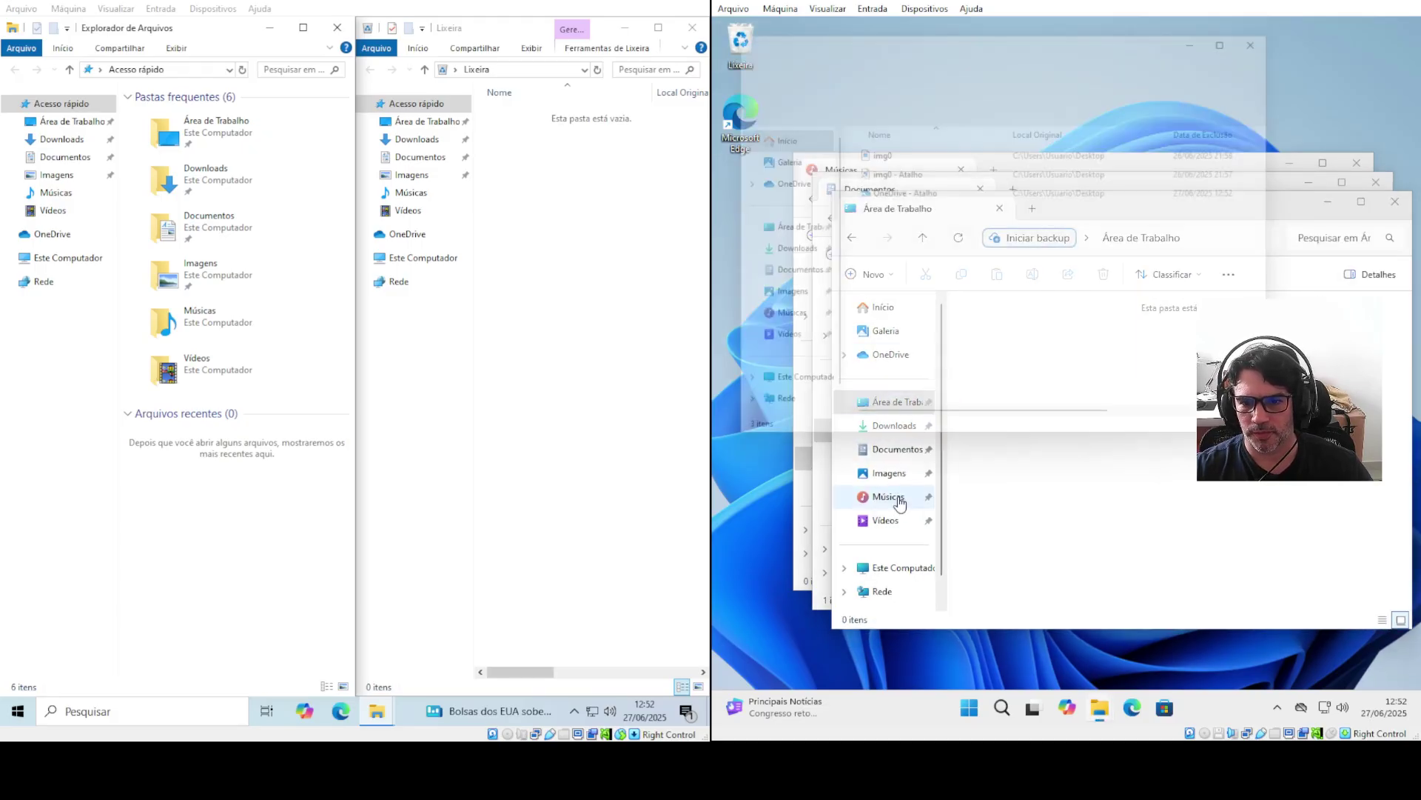
click(889, 498)
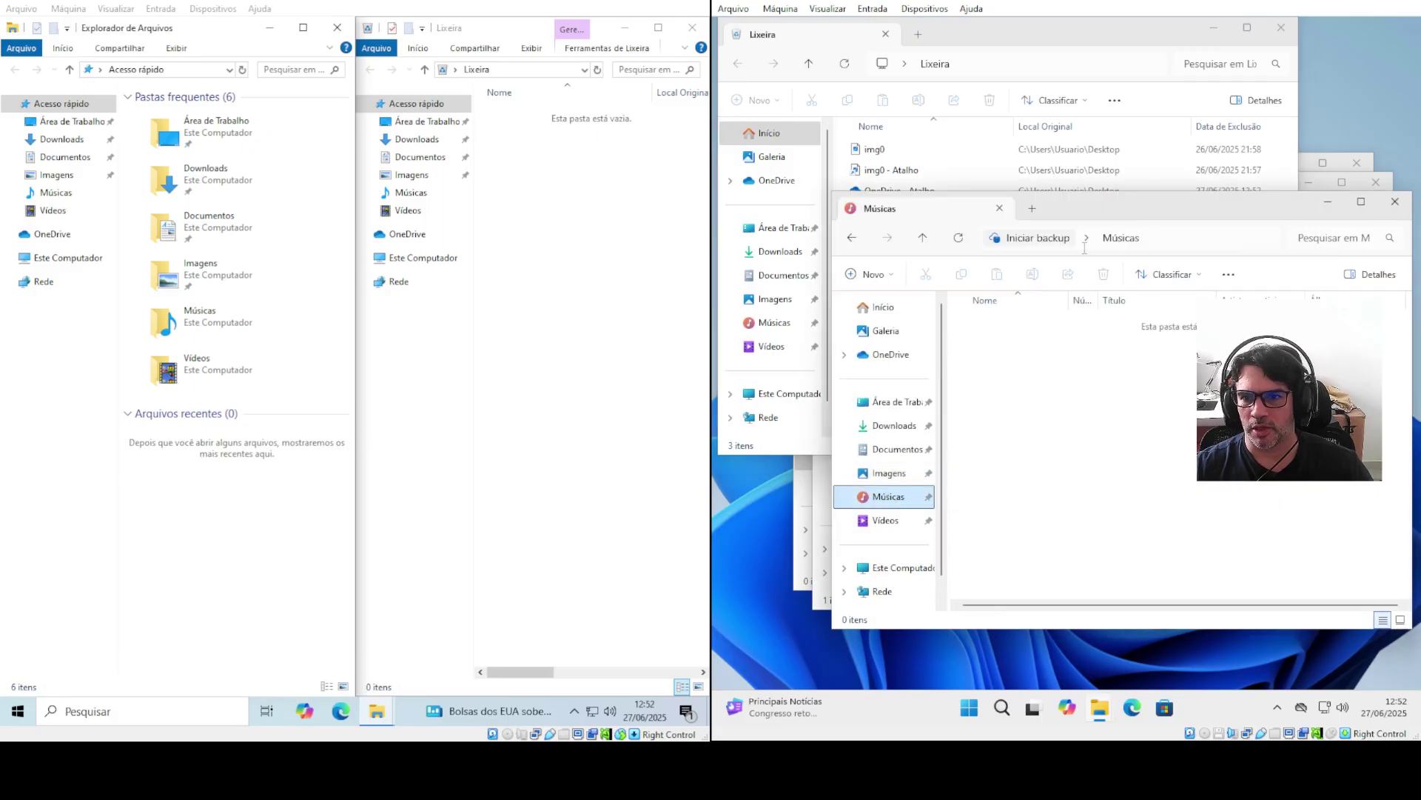
Snap the four Windows 11 windows into quarters, with Músicas and Lixeira above and Documentos and the second Músicas below
drag(1113, 206, 1211, 52)
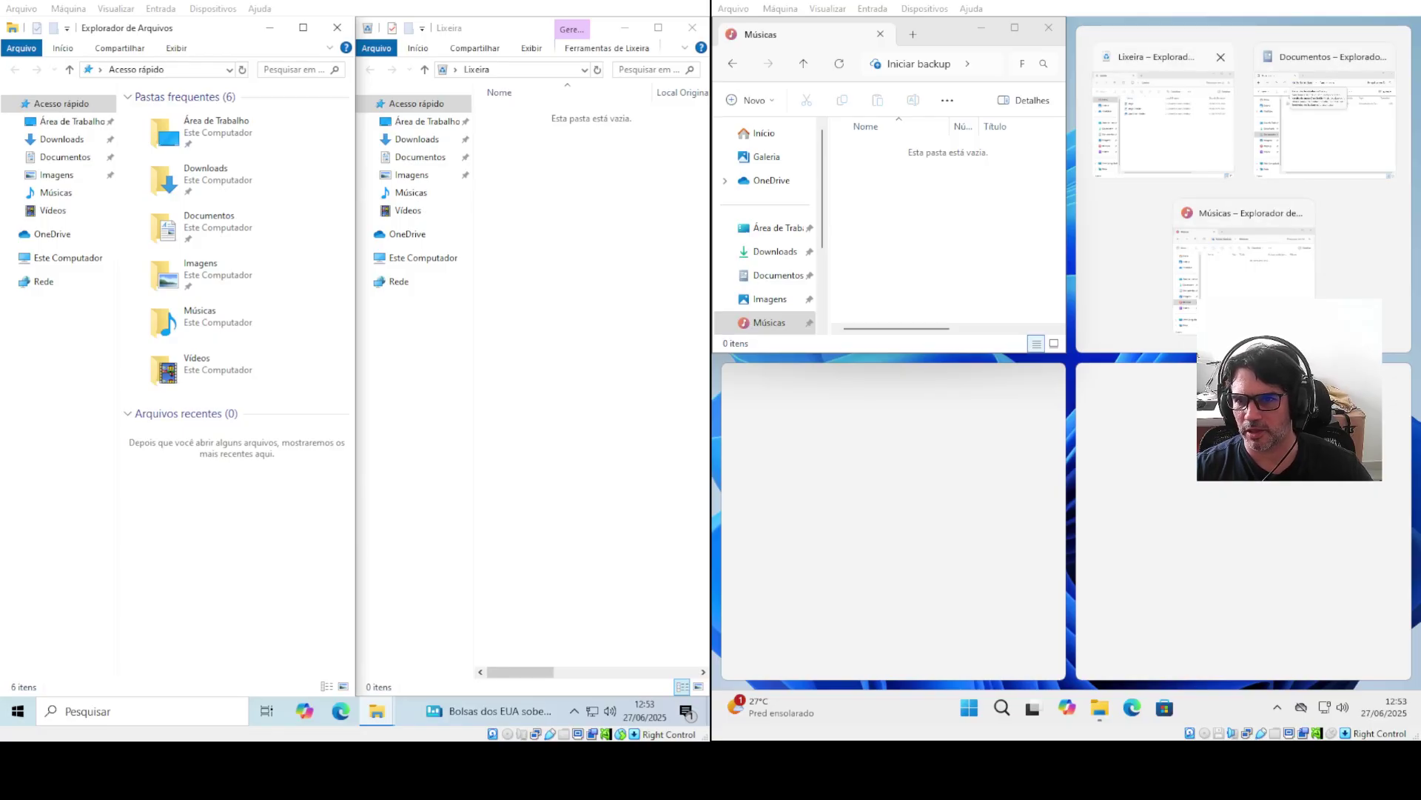
click(1162, 122)
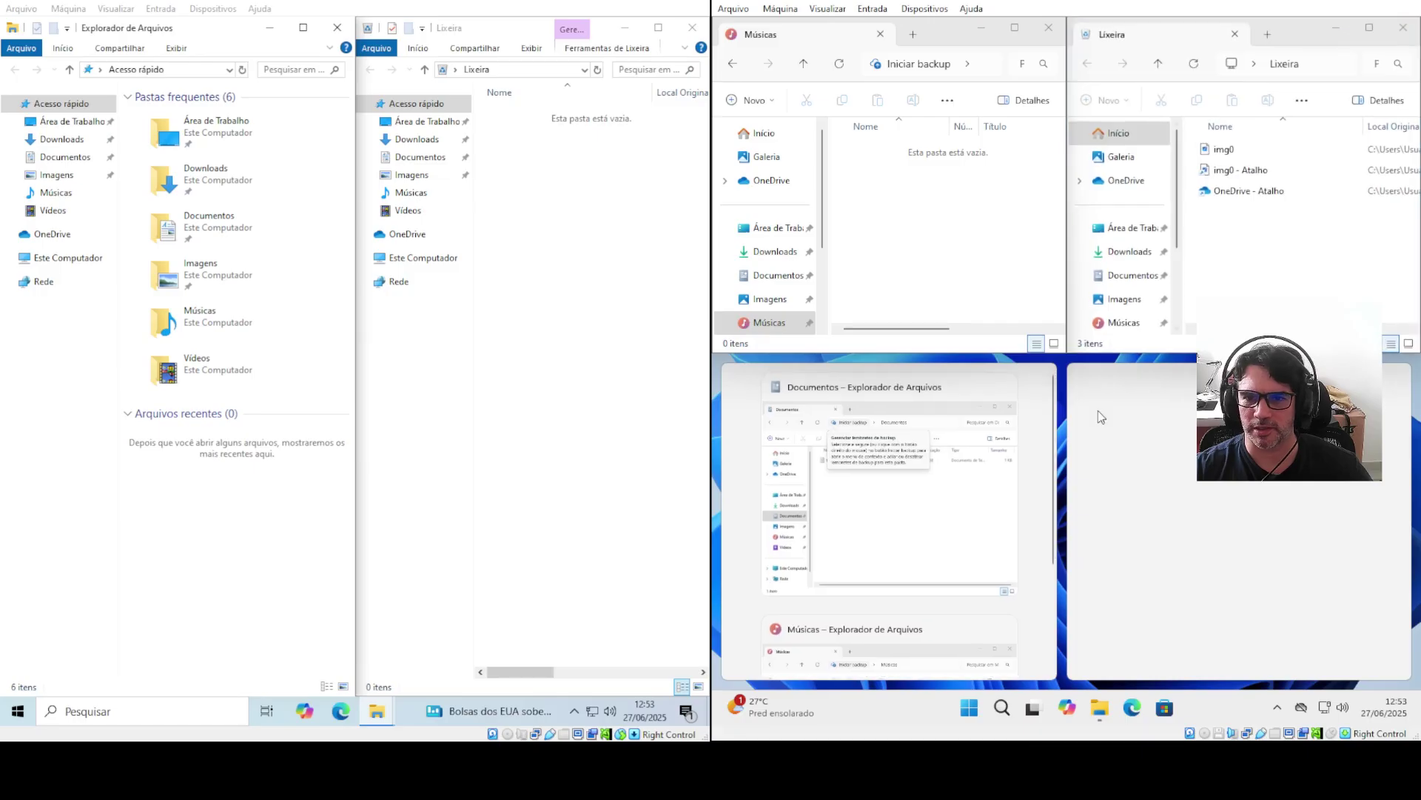
click(878, 502)
click(1227, 512)
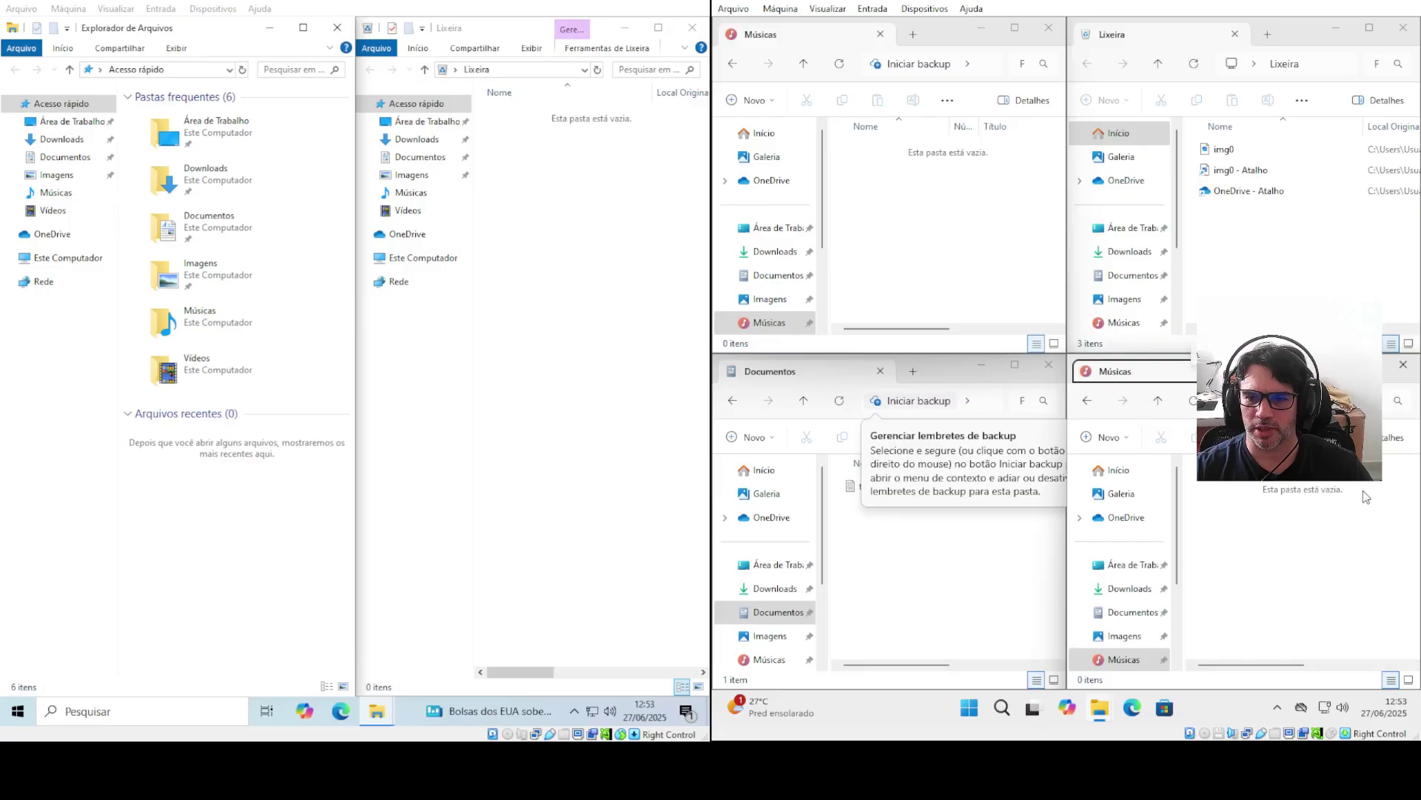
click(949, 590)
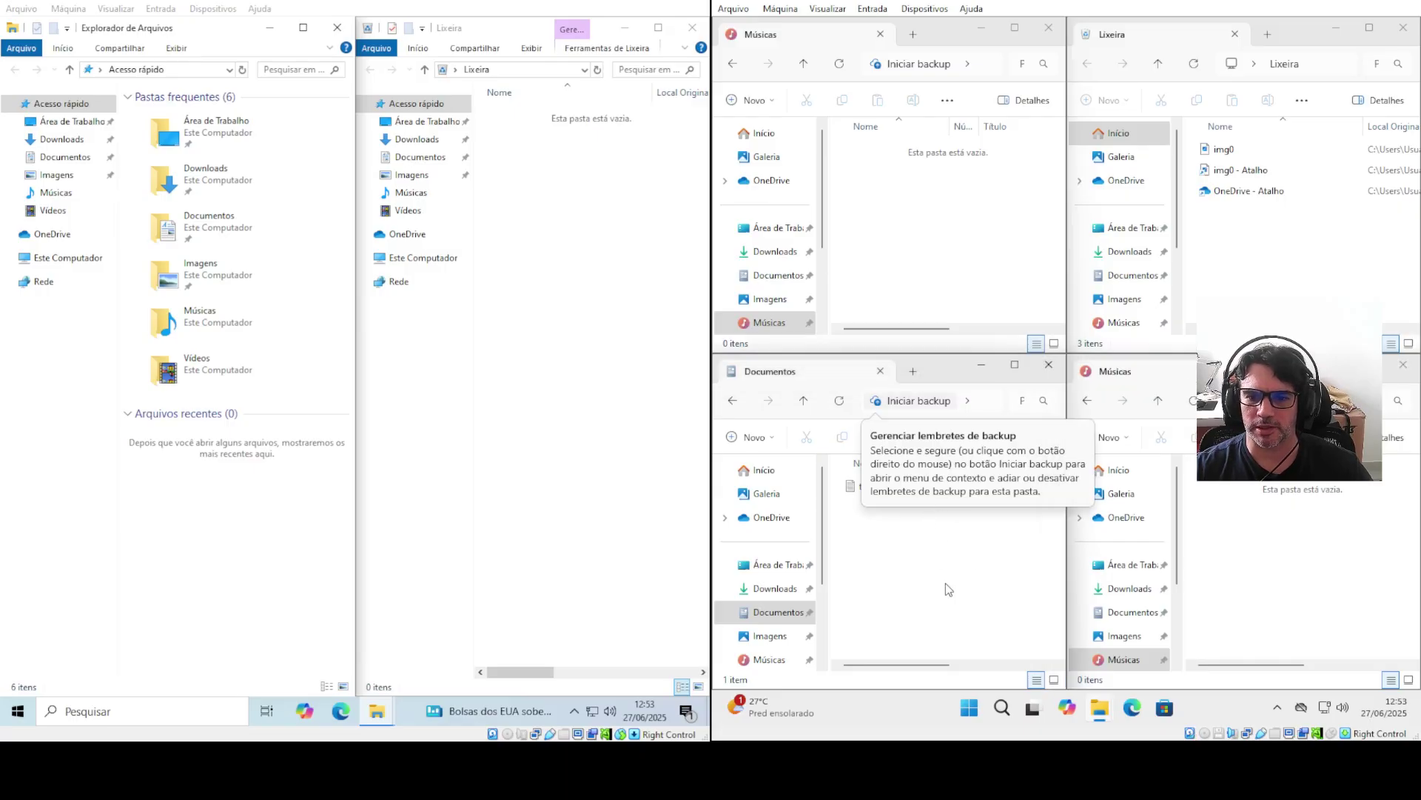
Pull the upper Músicas and Lixeira windows on Windows 11 out of their snapped quarters as floating windows
click(939, 43)
drag(957, 41, 1186, 157)
drag(1322, 30, 1225, 238)
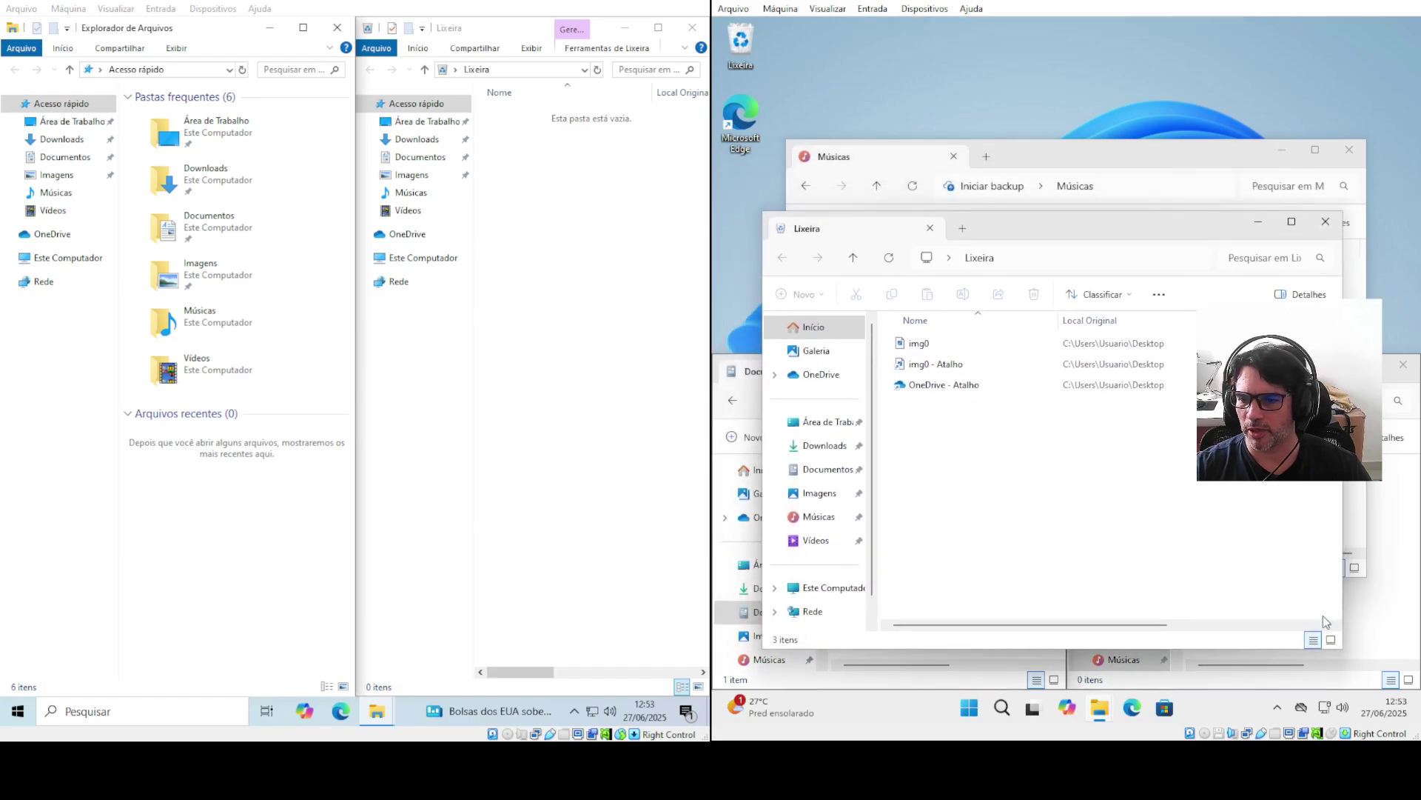
Snap the Lixeira window on Windows 11 to the upper-left quarter, dismiss the suggested windows, and resnap it to the left half
double_click(1099, 228)
drag(989, 33, 714, 19)
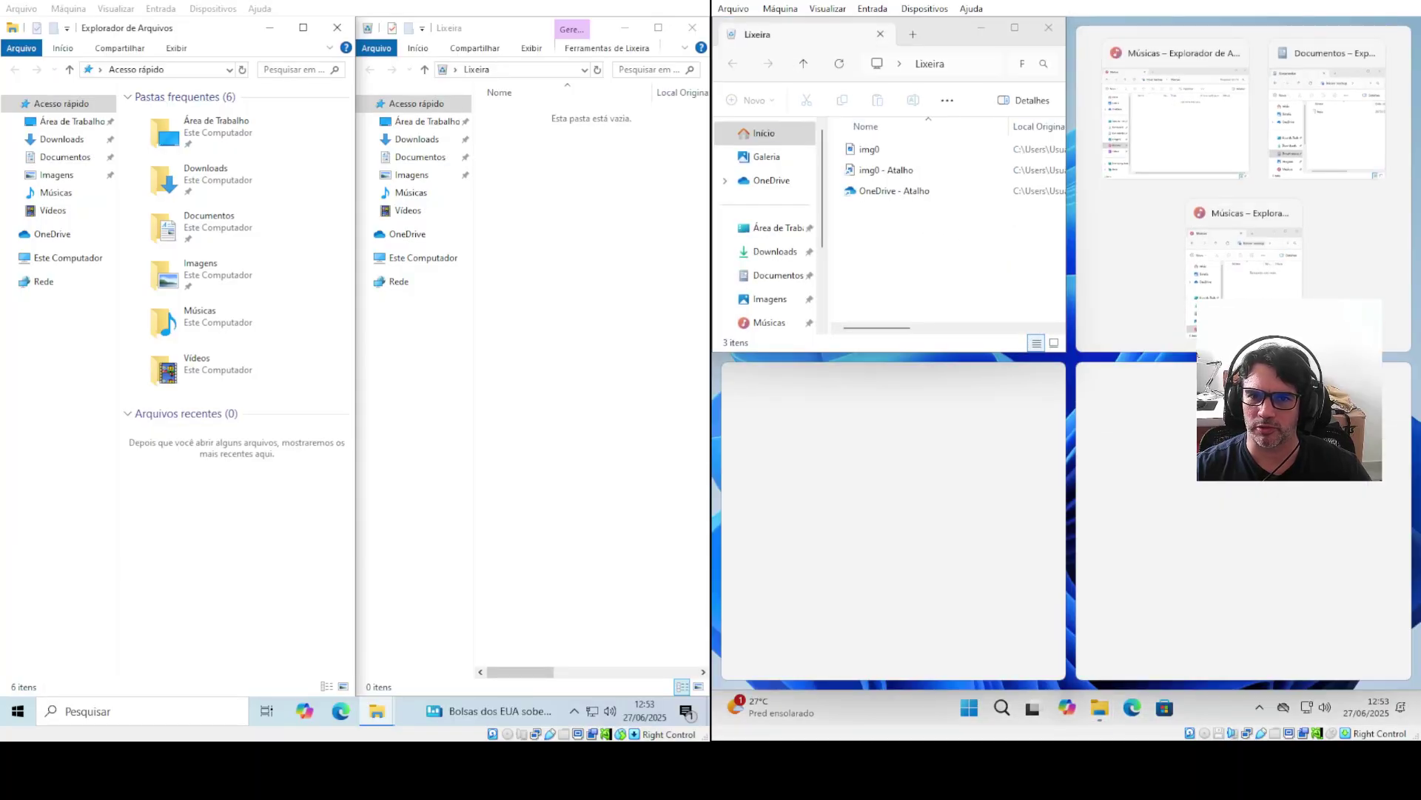
click(925, 190)
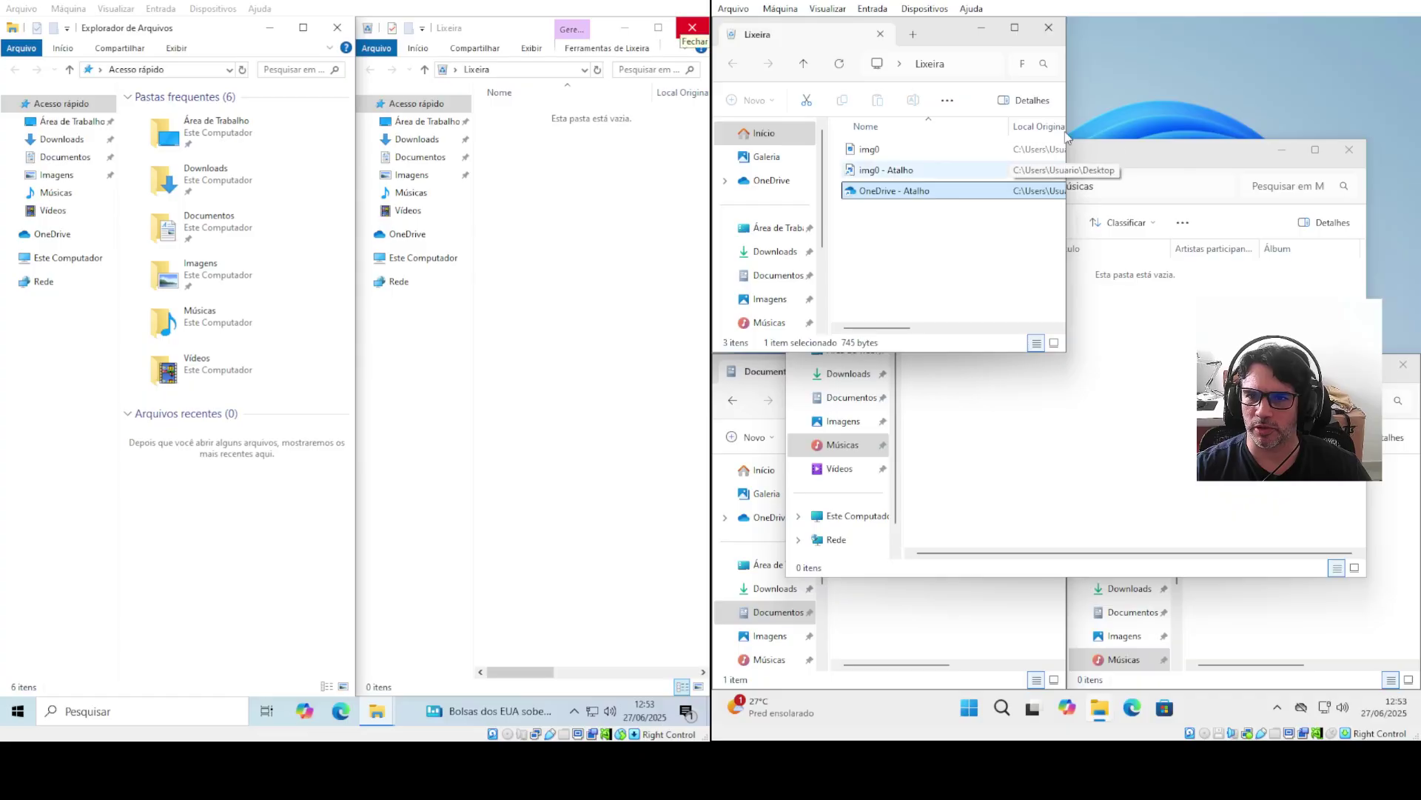
drag(962, 32, 1130, 67)
click(1121, 251)
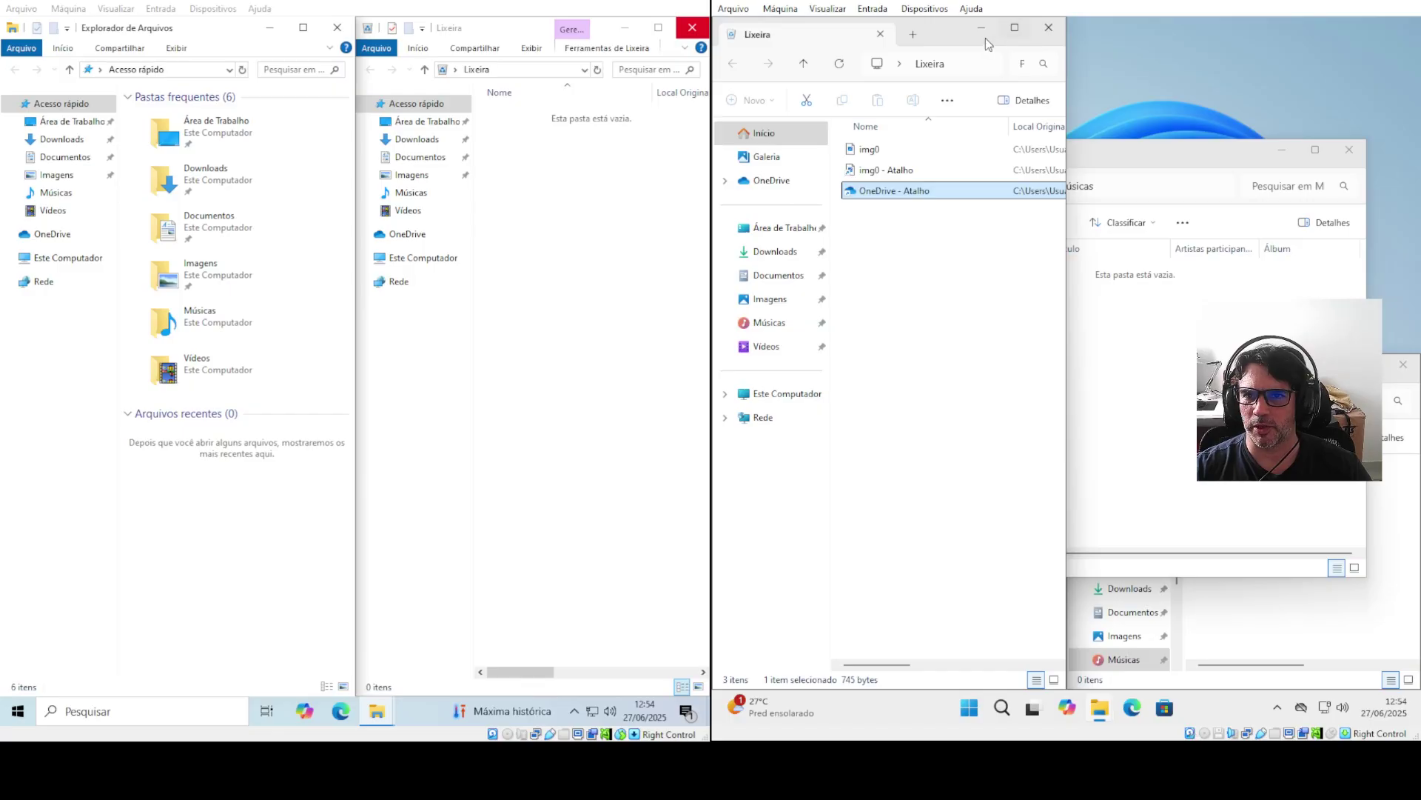
Unsnap Lixeira and close all File Explorer windows on Windows 11, and clear the open windows from the Windows 10 desktop
drag(989, 38, 1240, 160)
click(1349, 153)
click(1414, 370)
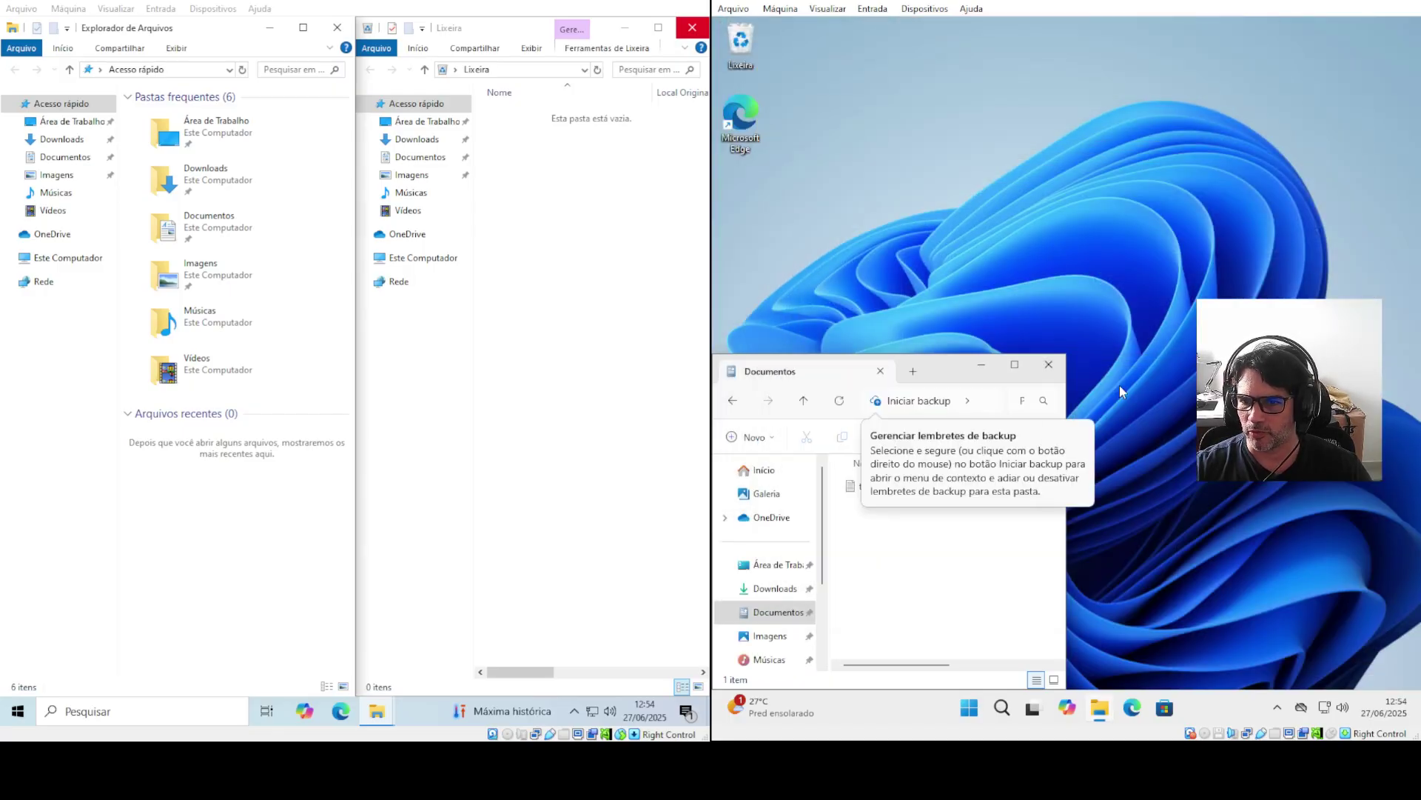
click(1048, 364)
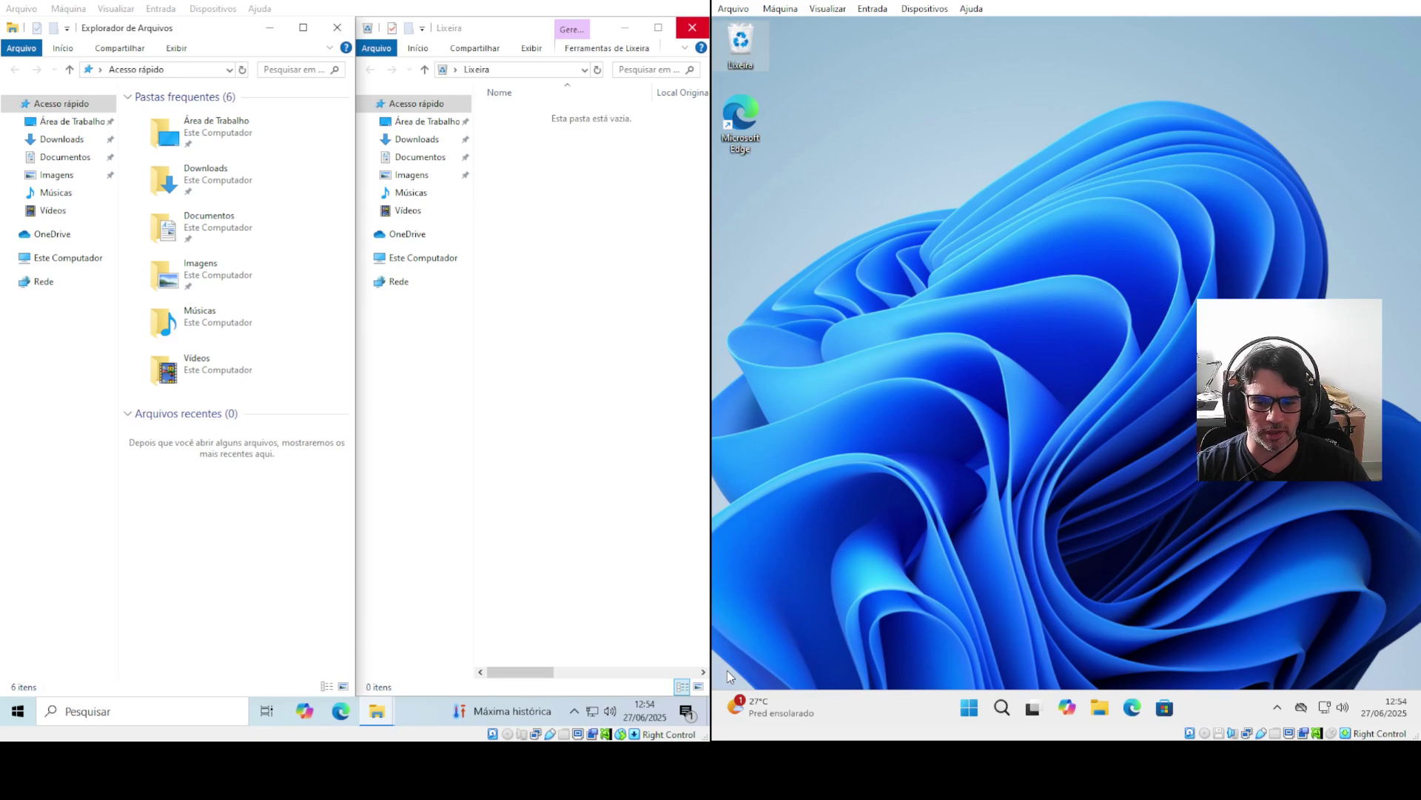
click(707, 712)
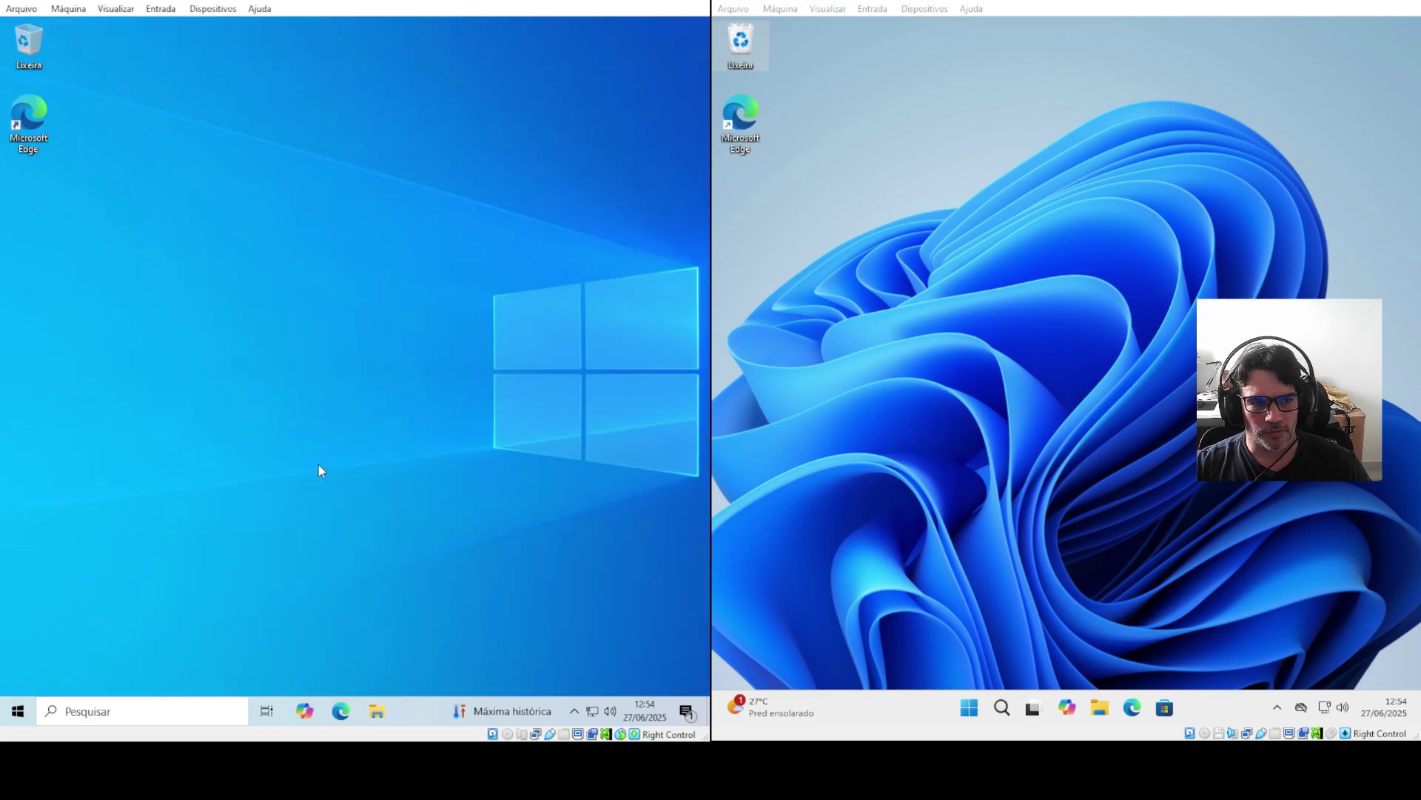
Create a second virtual desktop on Windows 10 from Task View and switch to Área de Trabalho 2
click(266, 712)
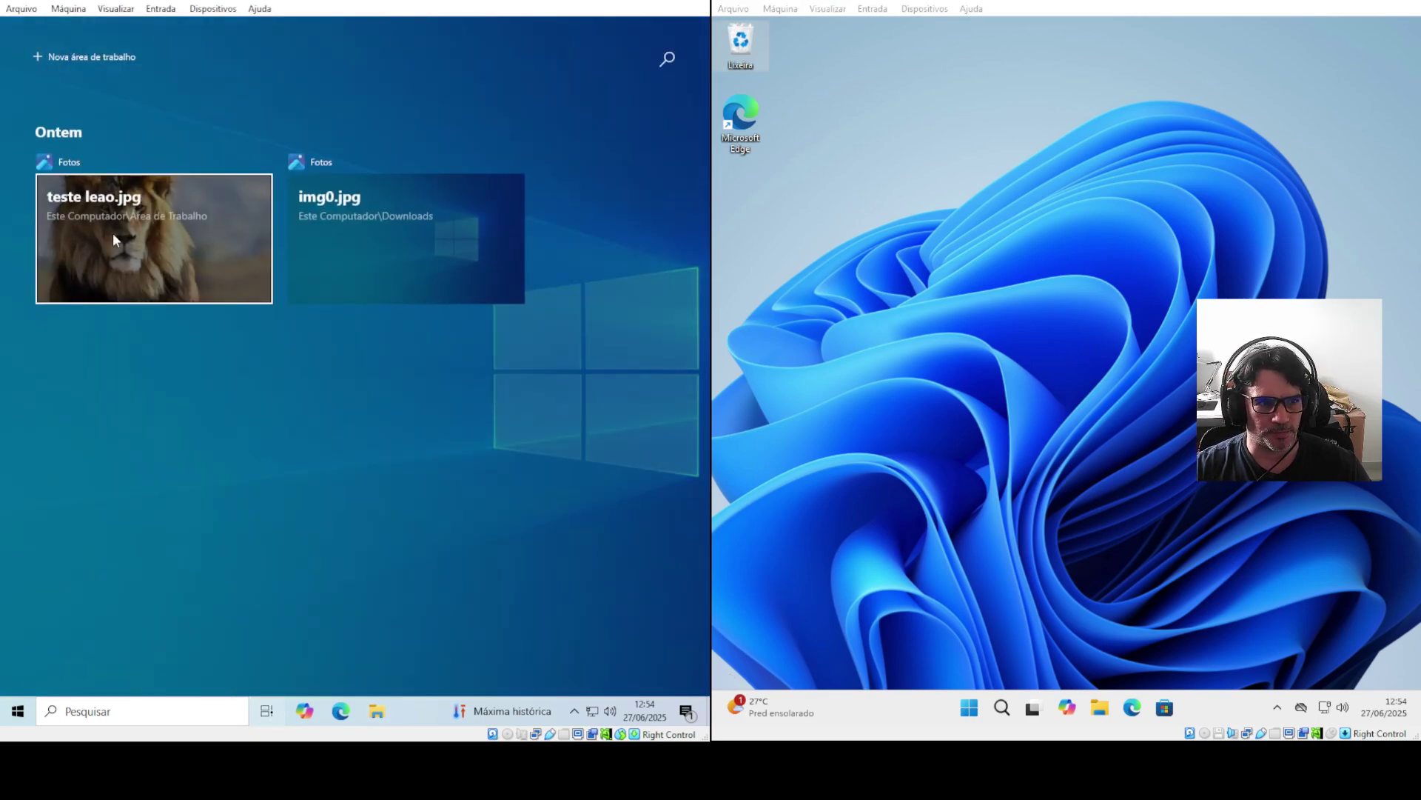
click(74, 48)
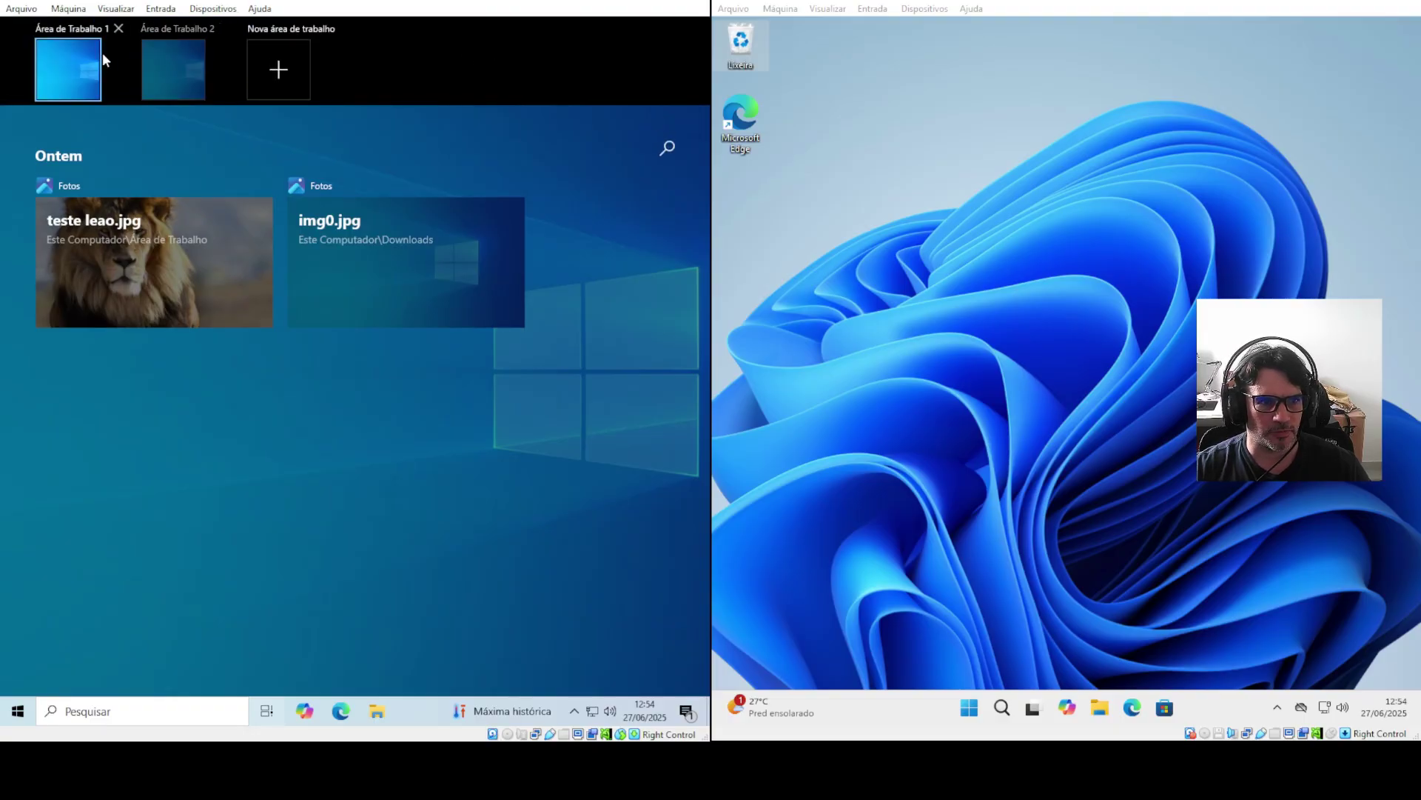
click(169, 70)
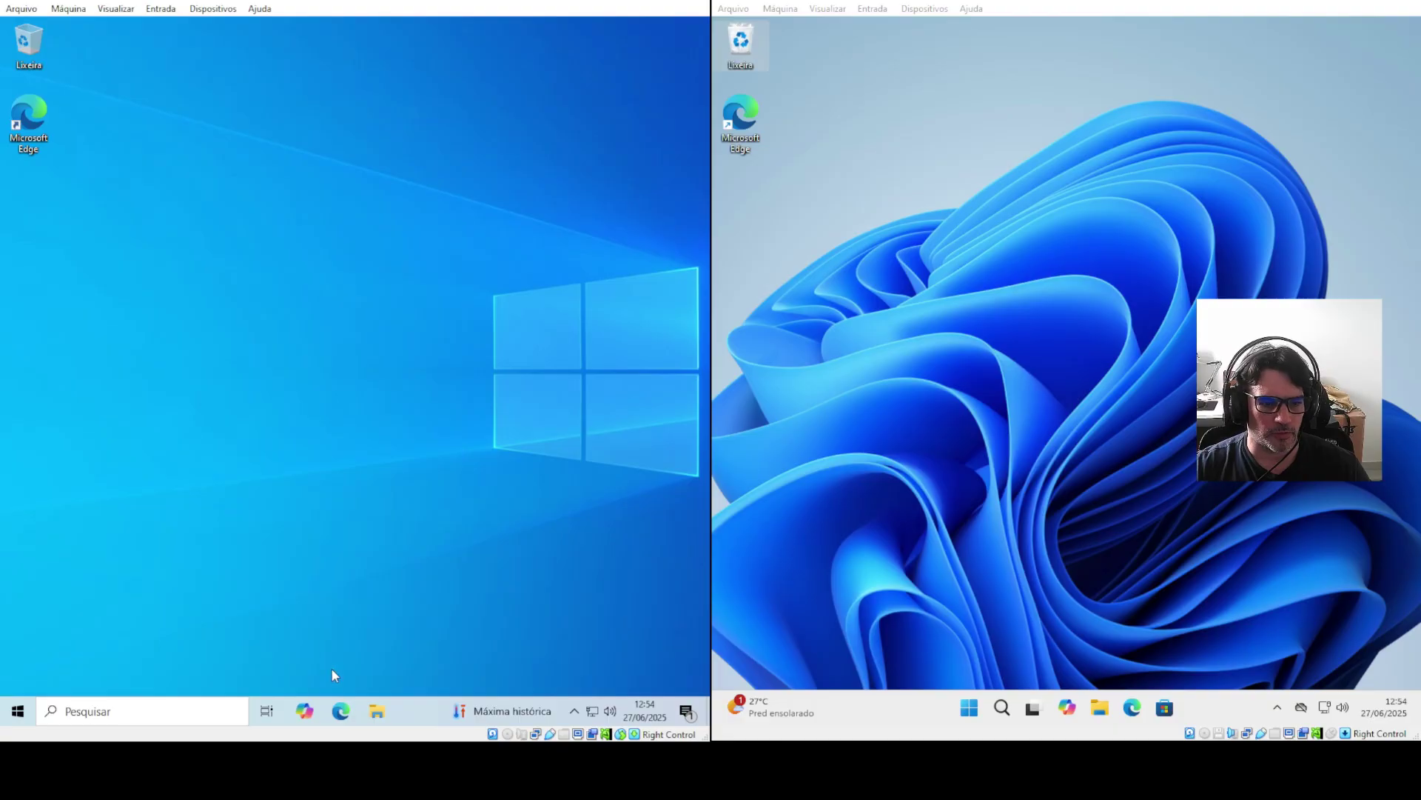
Set the teste leao picture from the Imagens folder as the Windows 10 desktop background, and close File Explorer
click(377, 709)
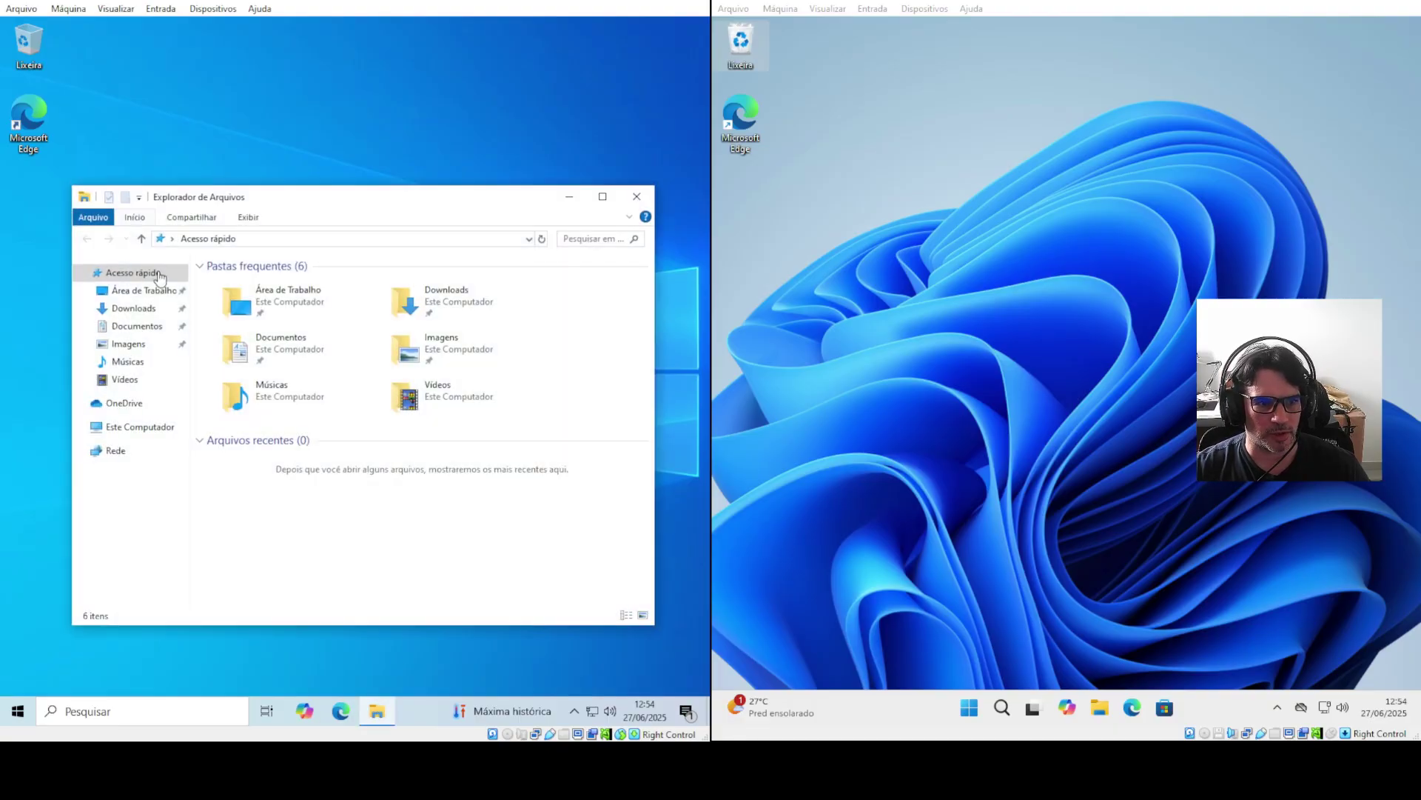
click(124, 380)
click(123, 361)
click(128, 344)
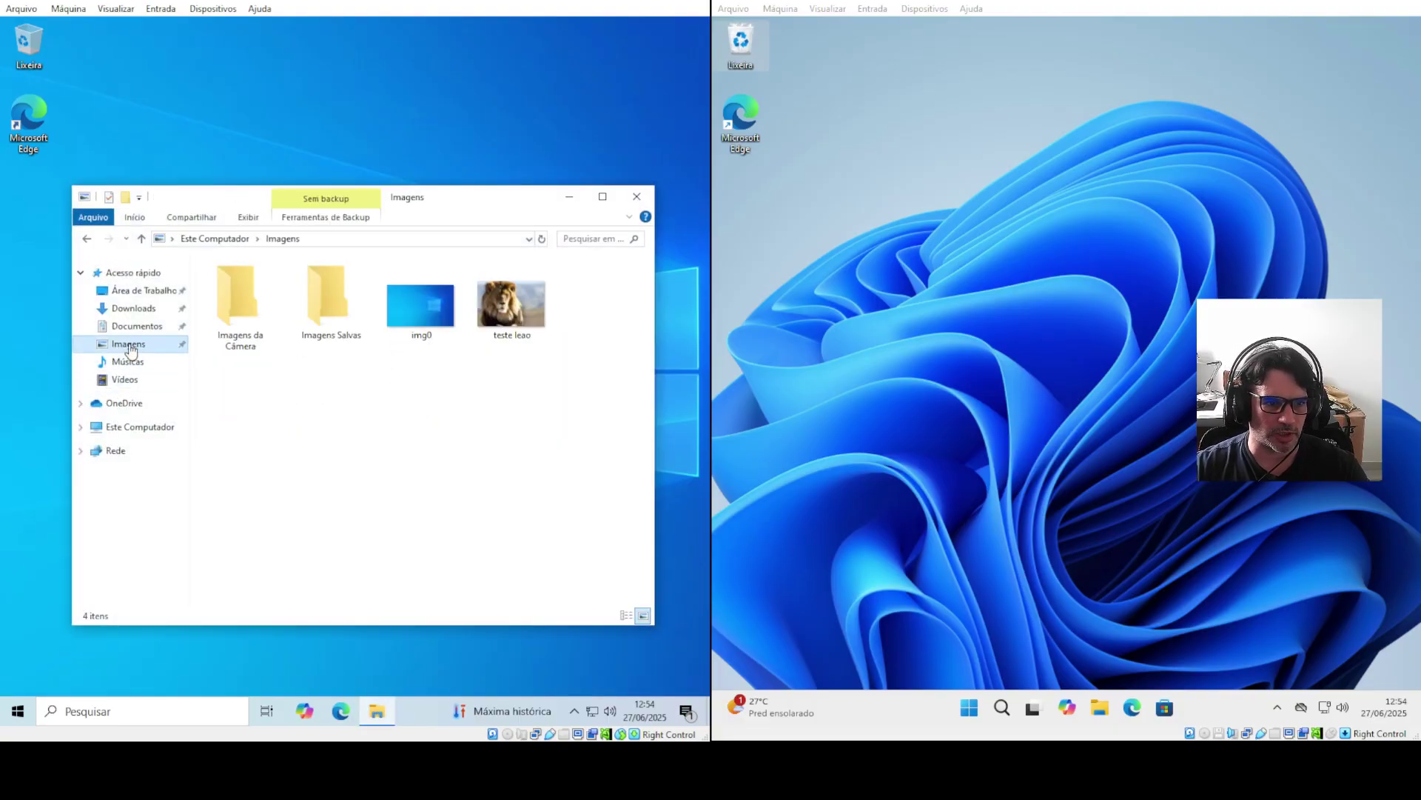
click(509, 299)
right_click(509, 299)
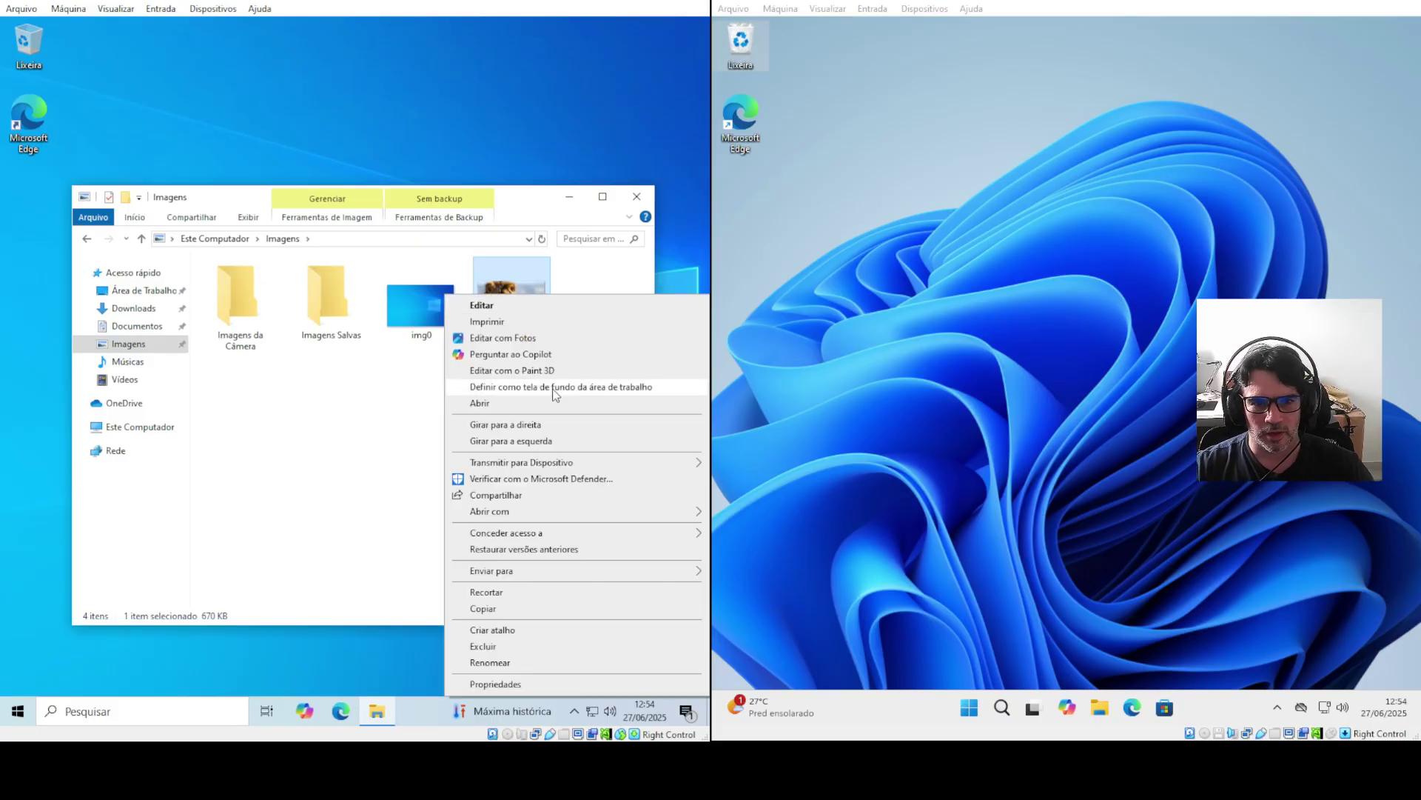
click(533, 386)
click(635, 199)
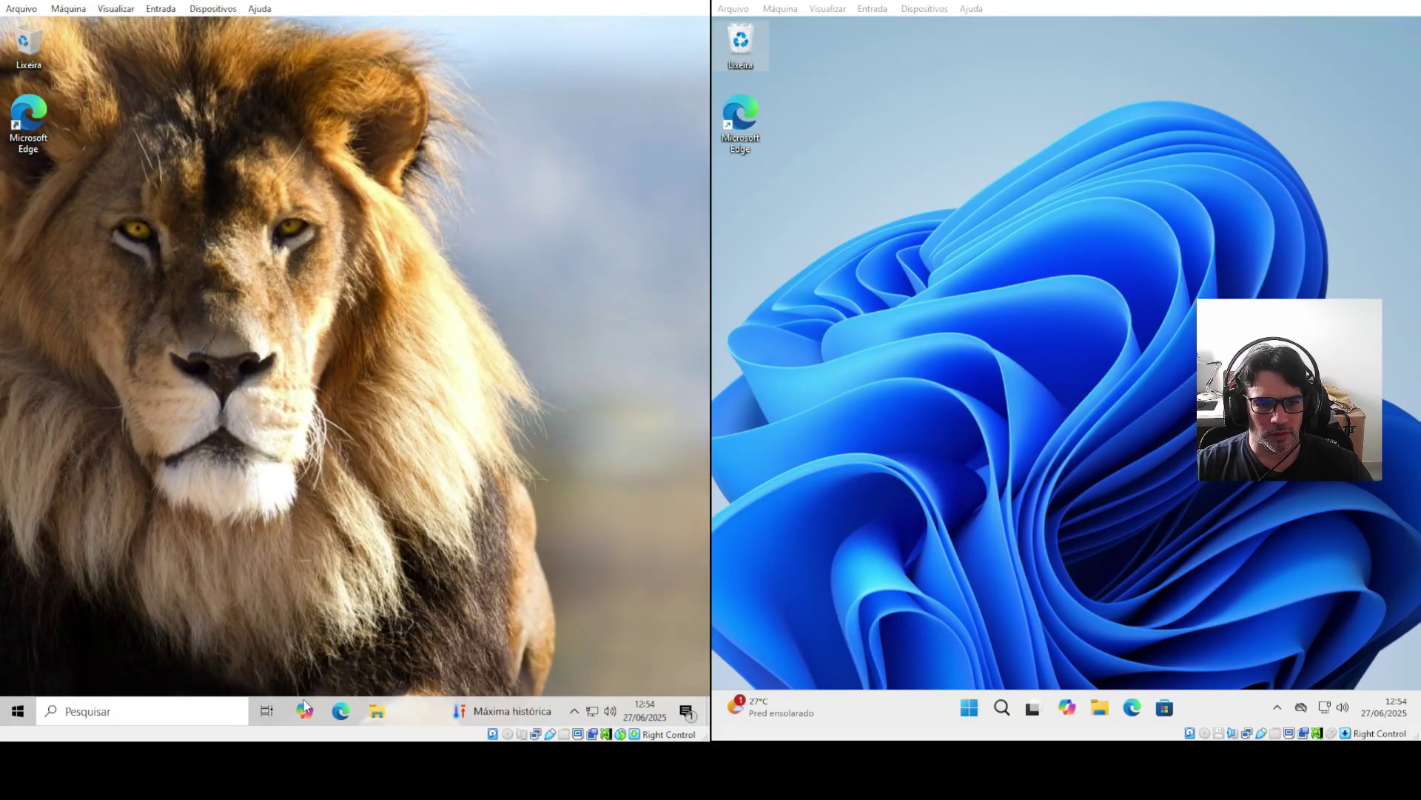
Switch to Área de Trabalho 1 on Windows 10 and compare the wallpapers of both virtual desktops in Task View
click(266, 712)
click(64, 73)
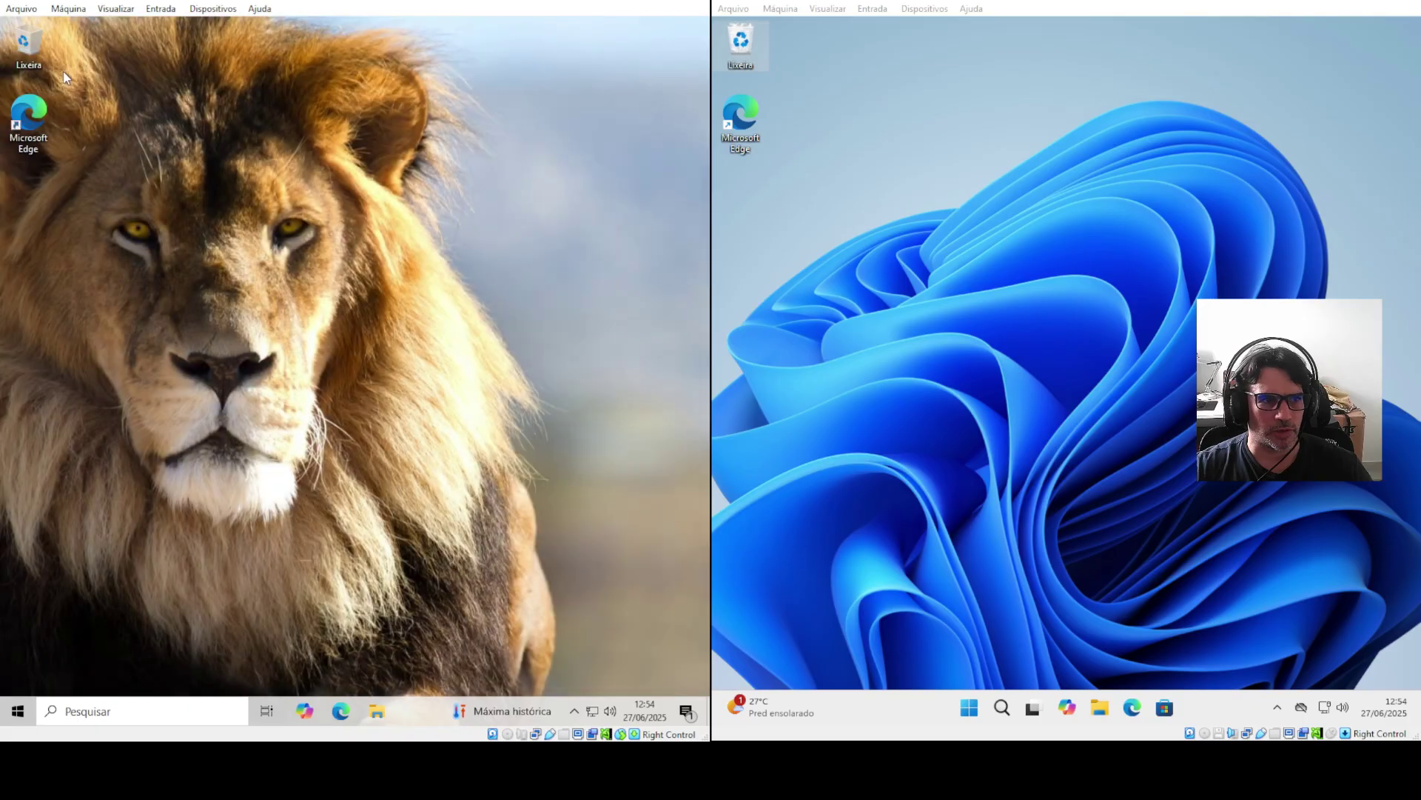
click(266, 715)
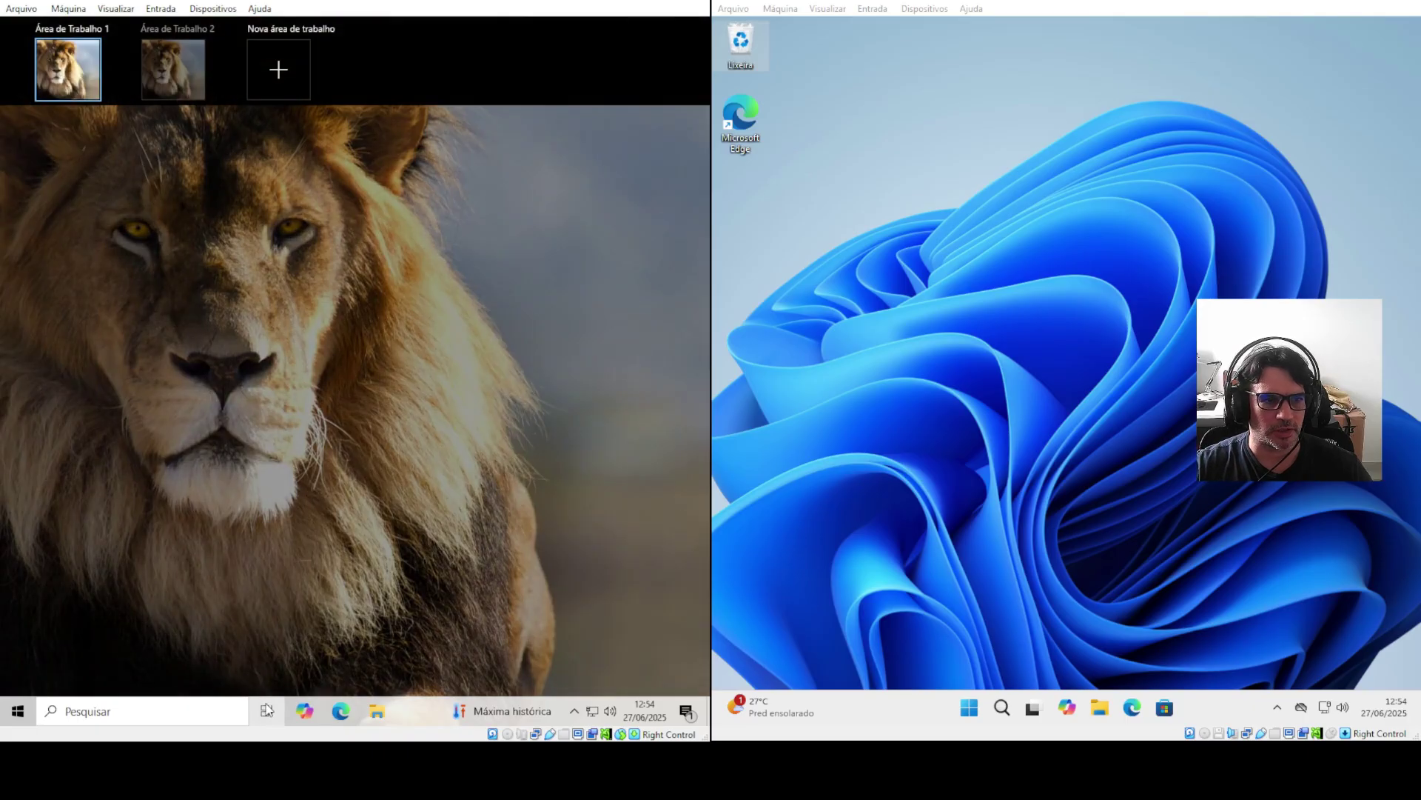
click(77, 68)
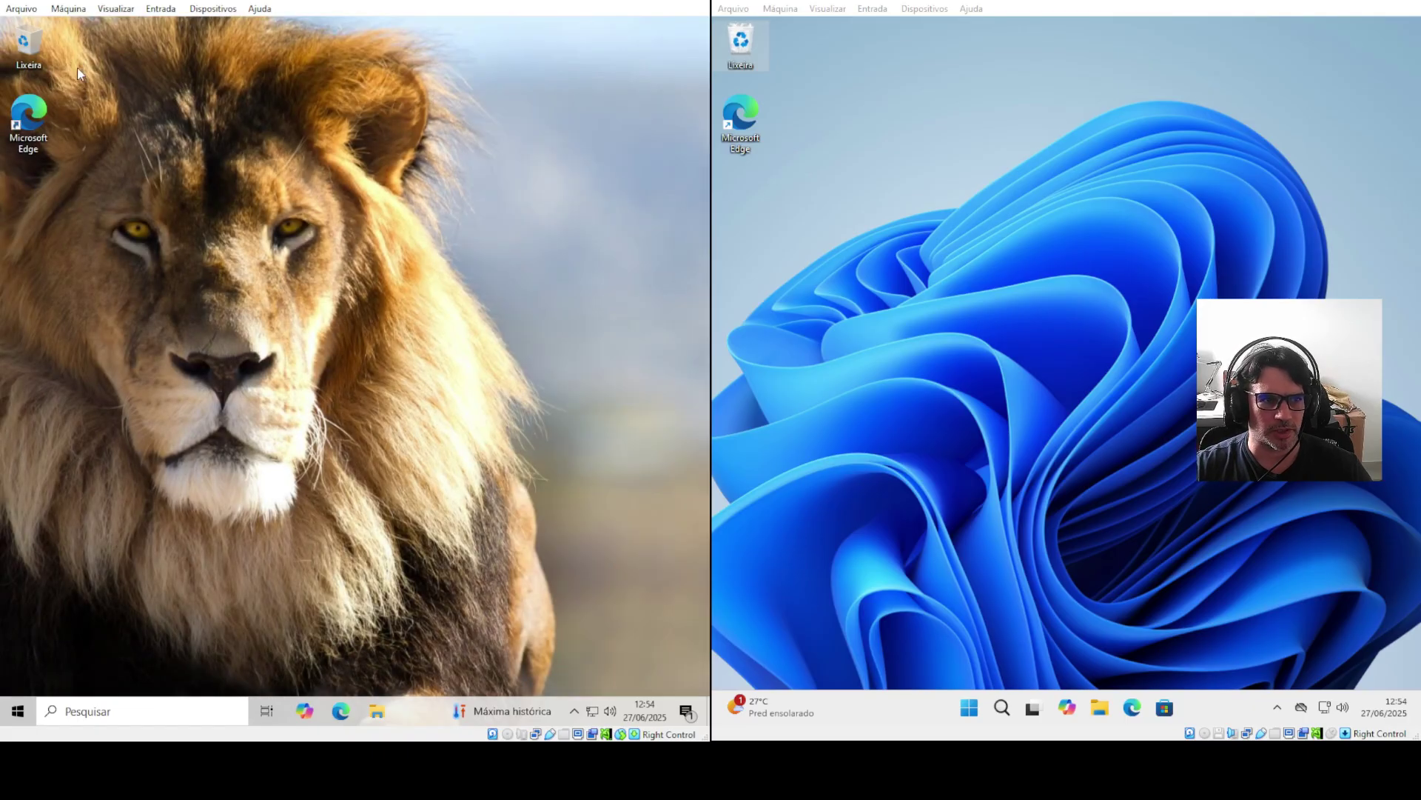
click(340, 712)
click(271, 716)
click(277, 269)
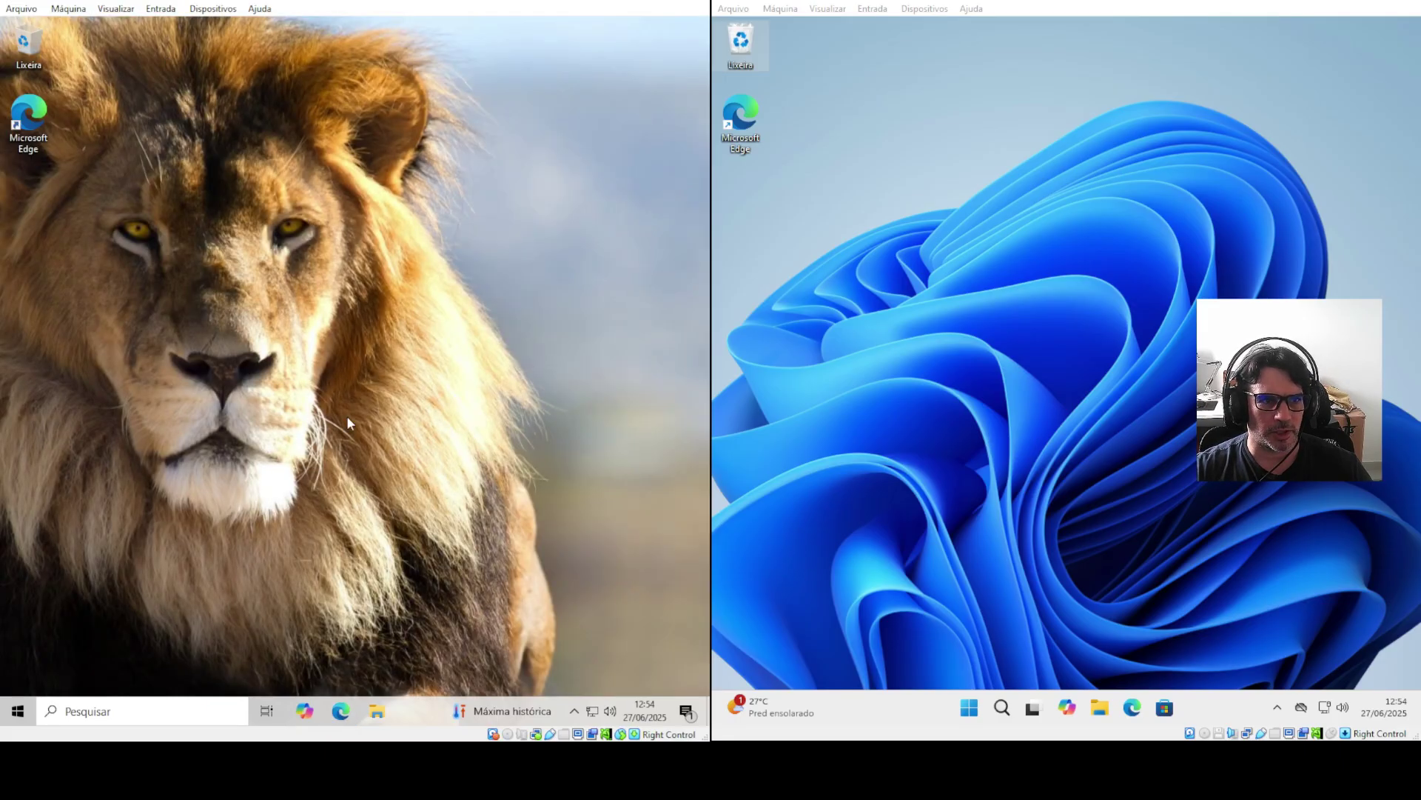
Open File Explorer on Área de Trabalho 2 of Windows 10, switch to Área de Trabalho 1, and return to Área de Trabalho 2
click(381, 714)
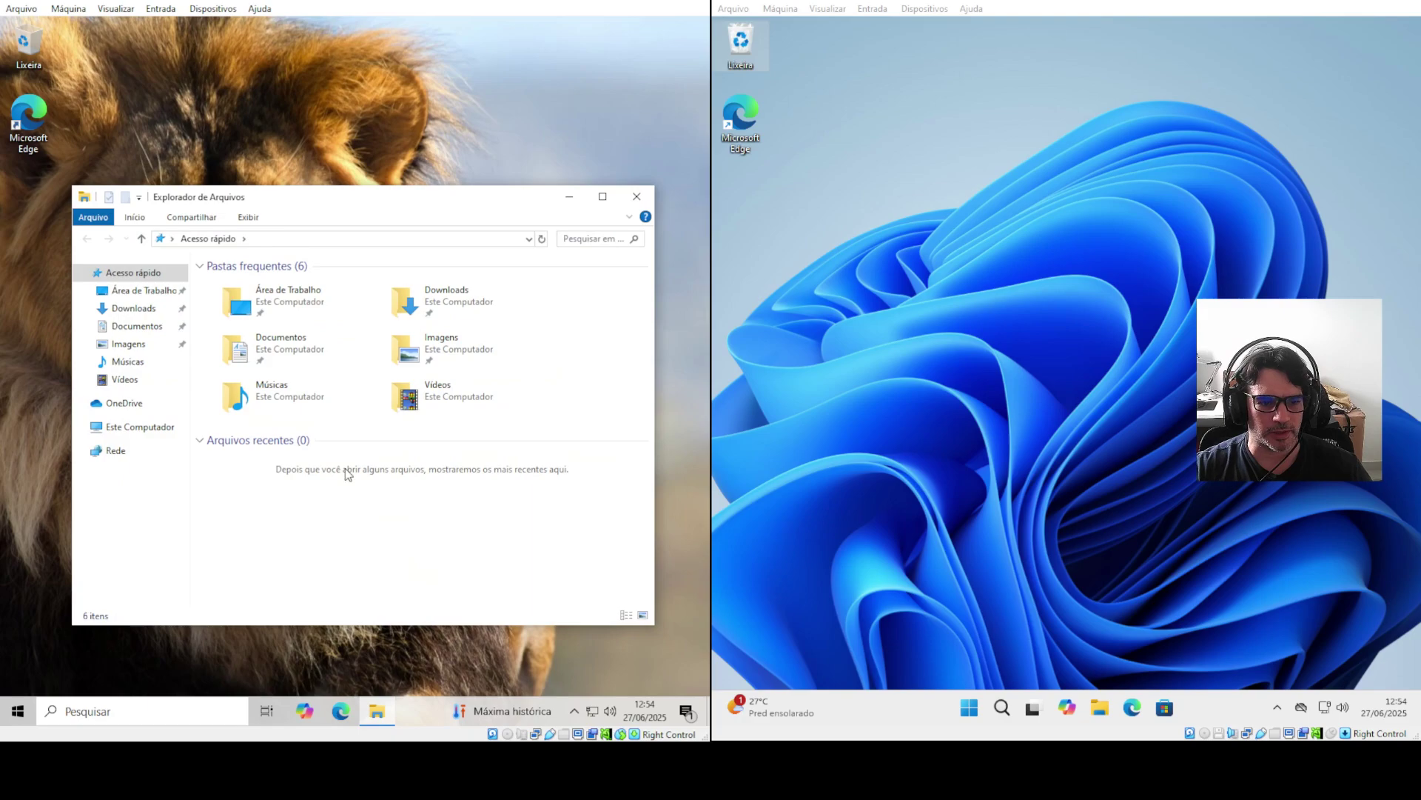
click(268, 713)
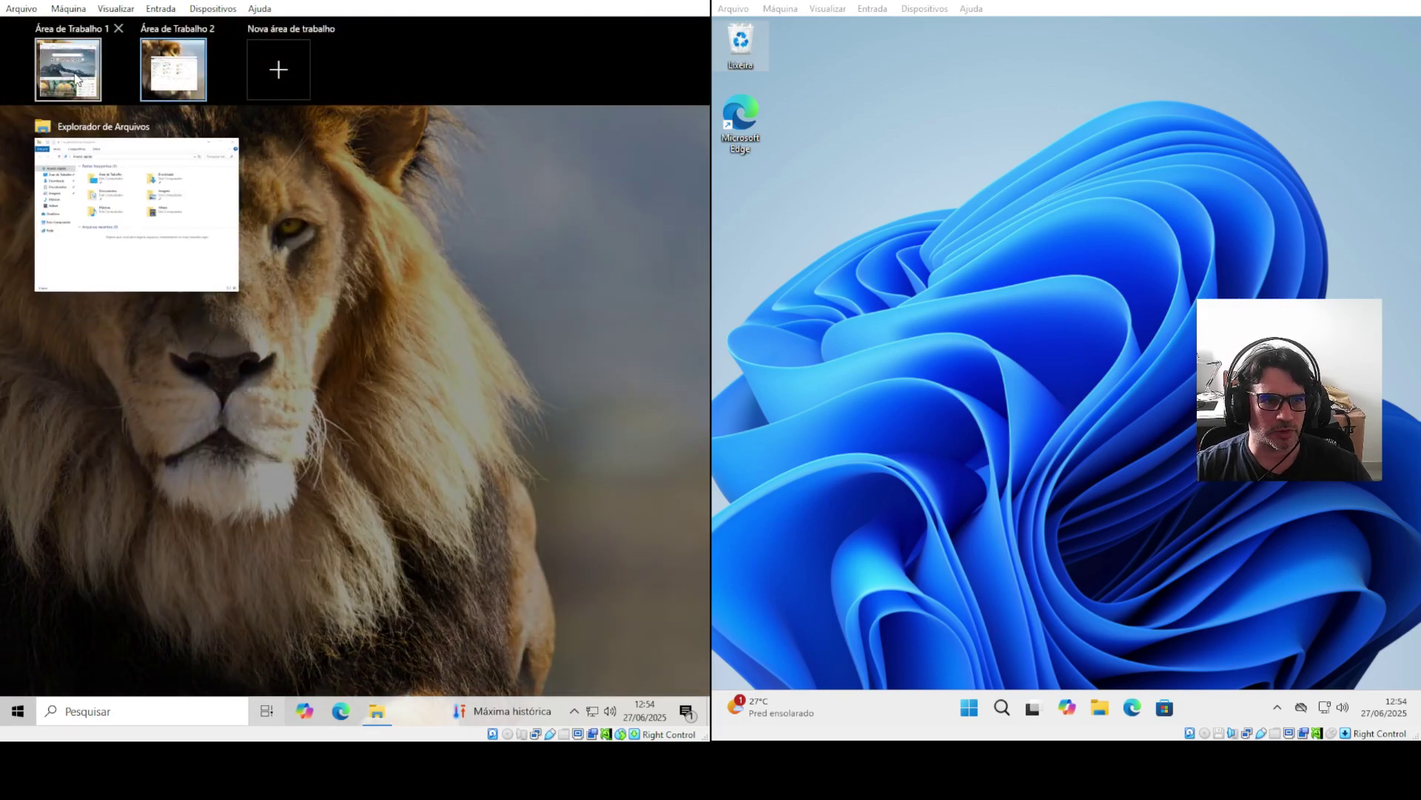
click(74, 74)
click(267, 711)
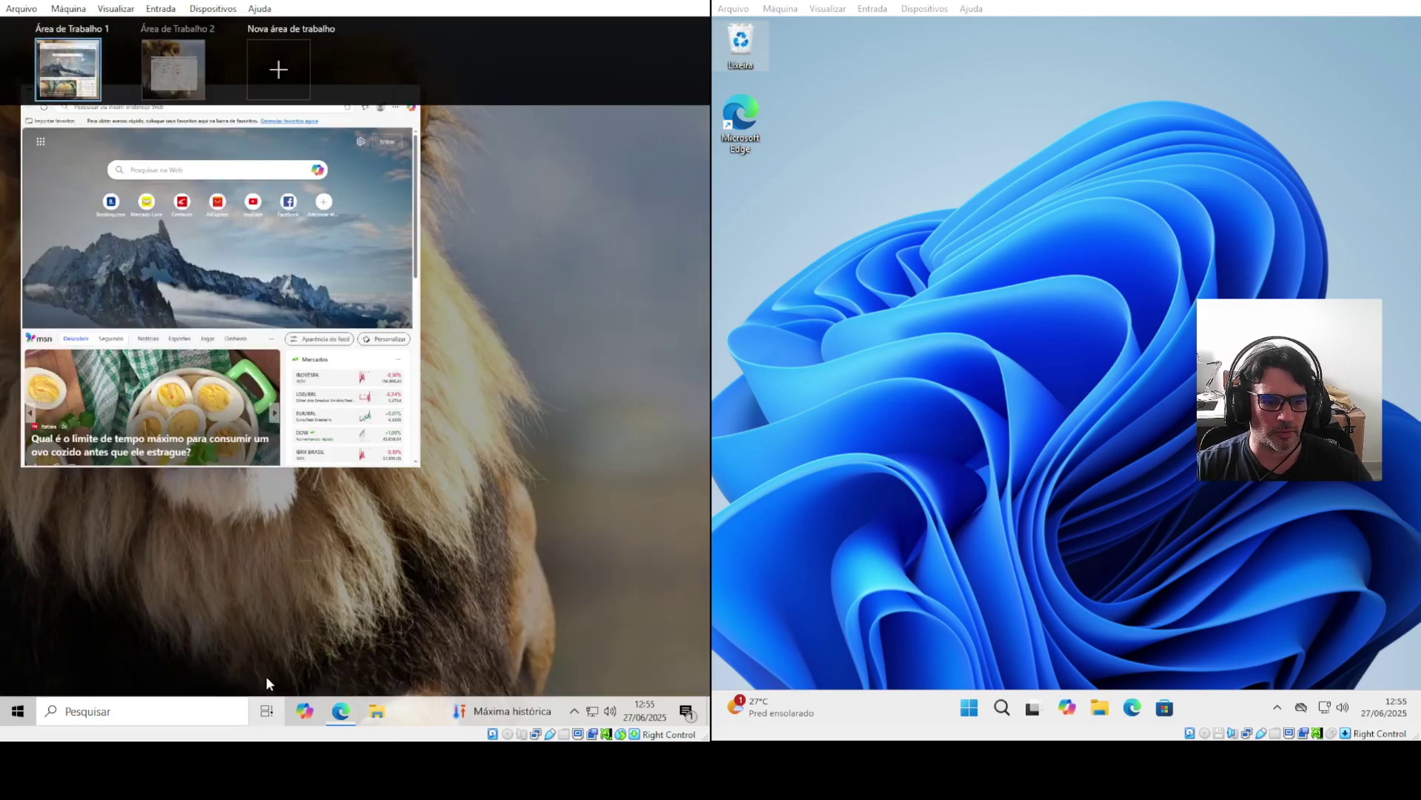
mouse_move(164, 76)
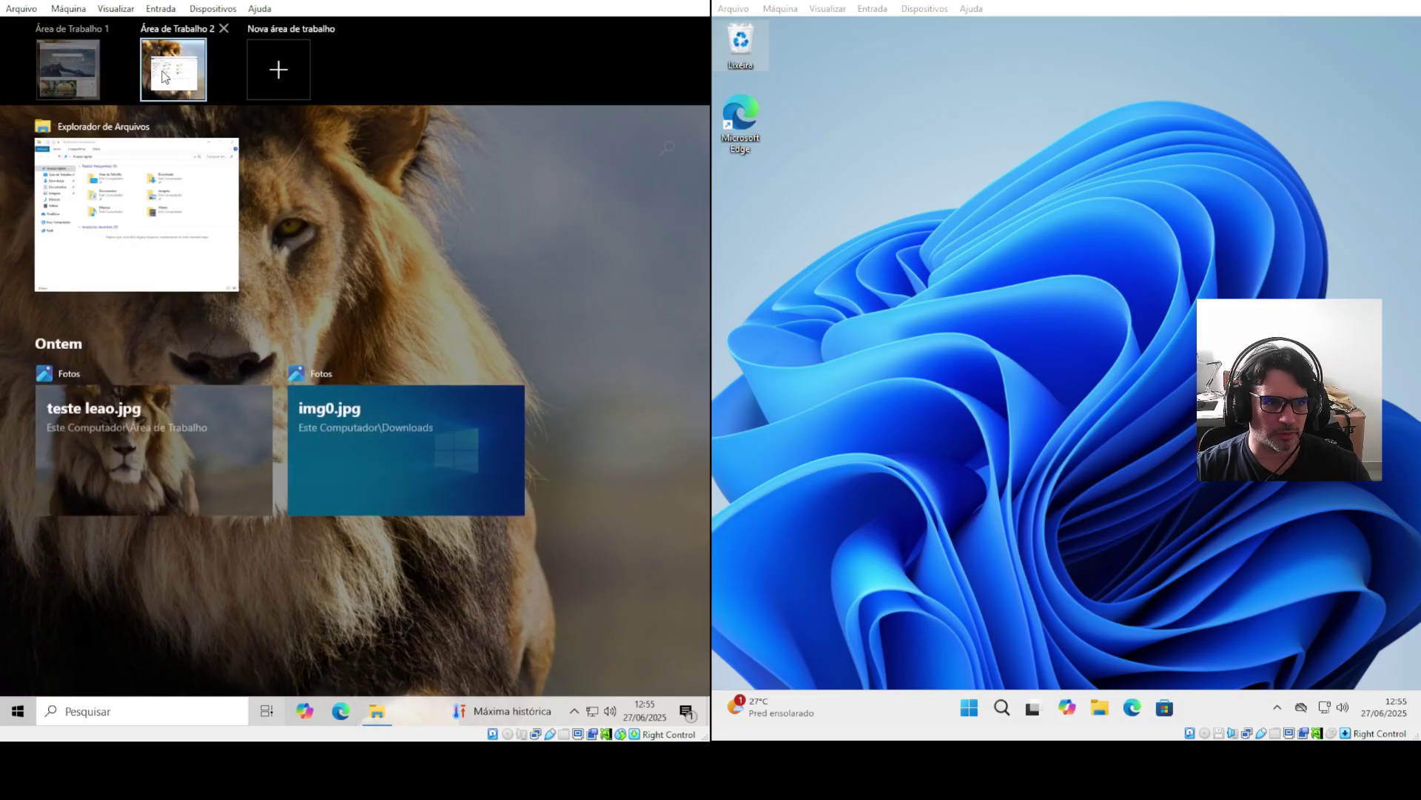
click(165, 77)
Create a second virtual desktop on Windows 11 from Task View and switch to Área de Trabalho 2
click(1062, 687)
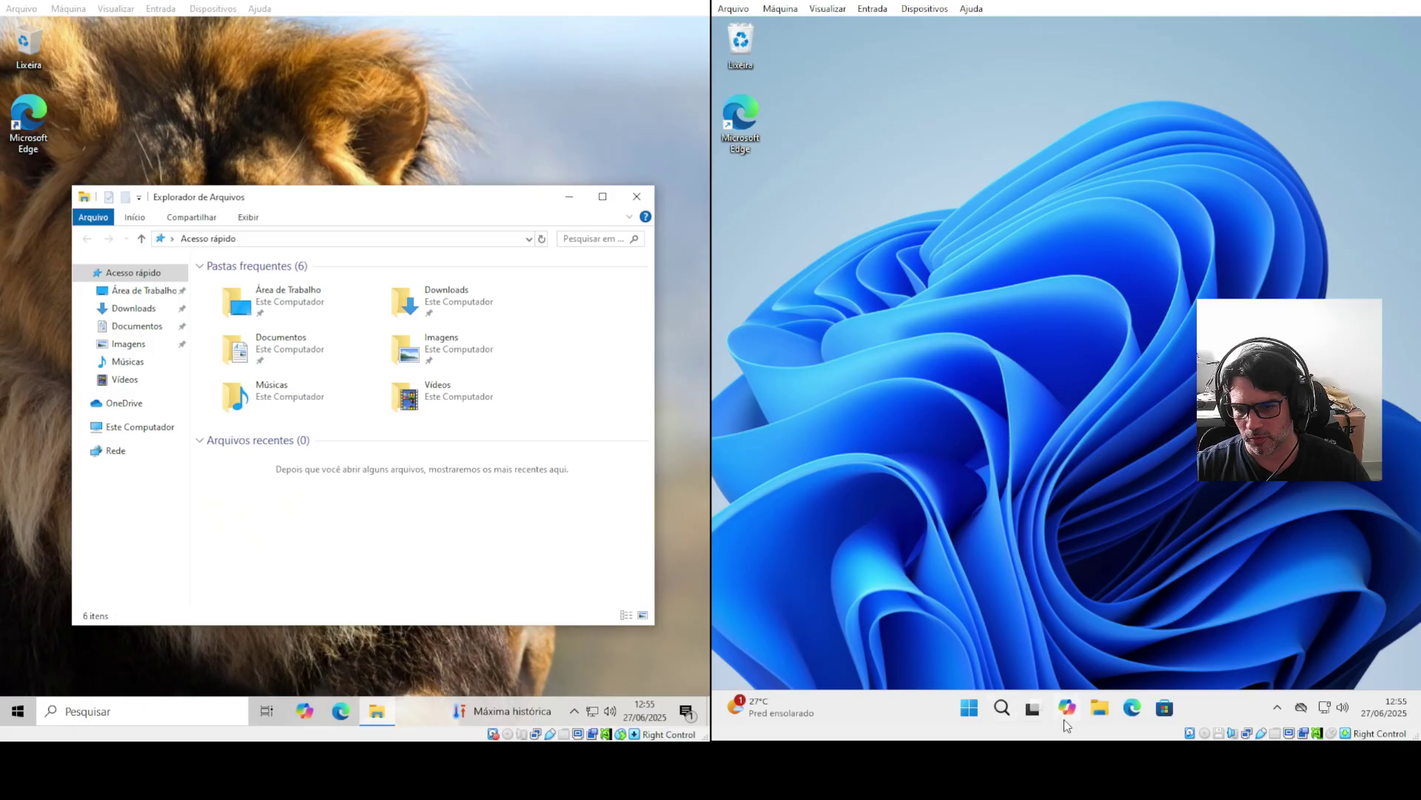
mouse_move(1037, 720)
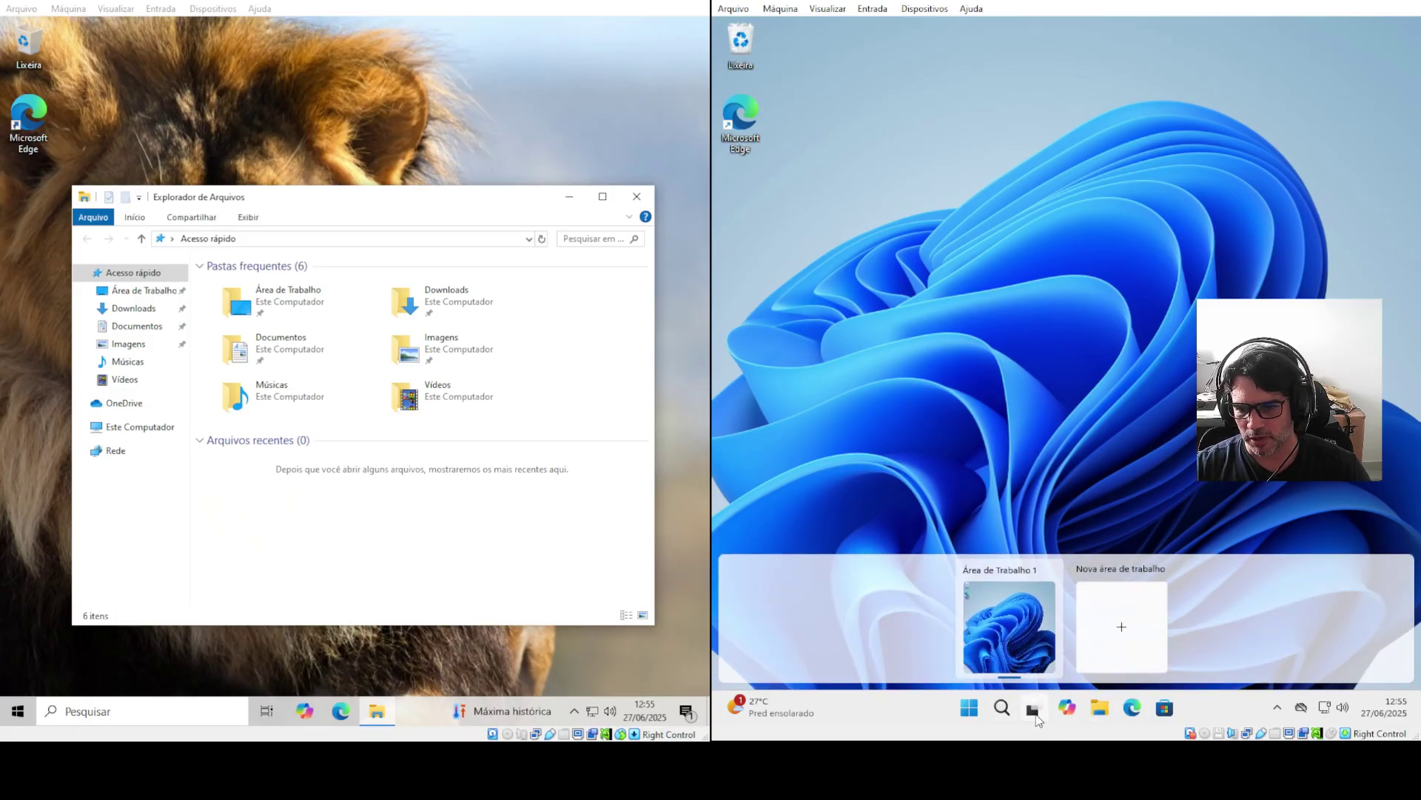
click(1089, 624)
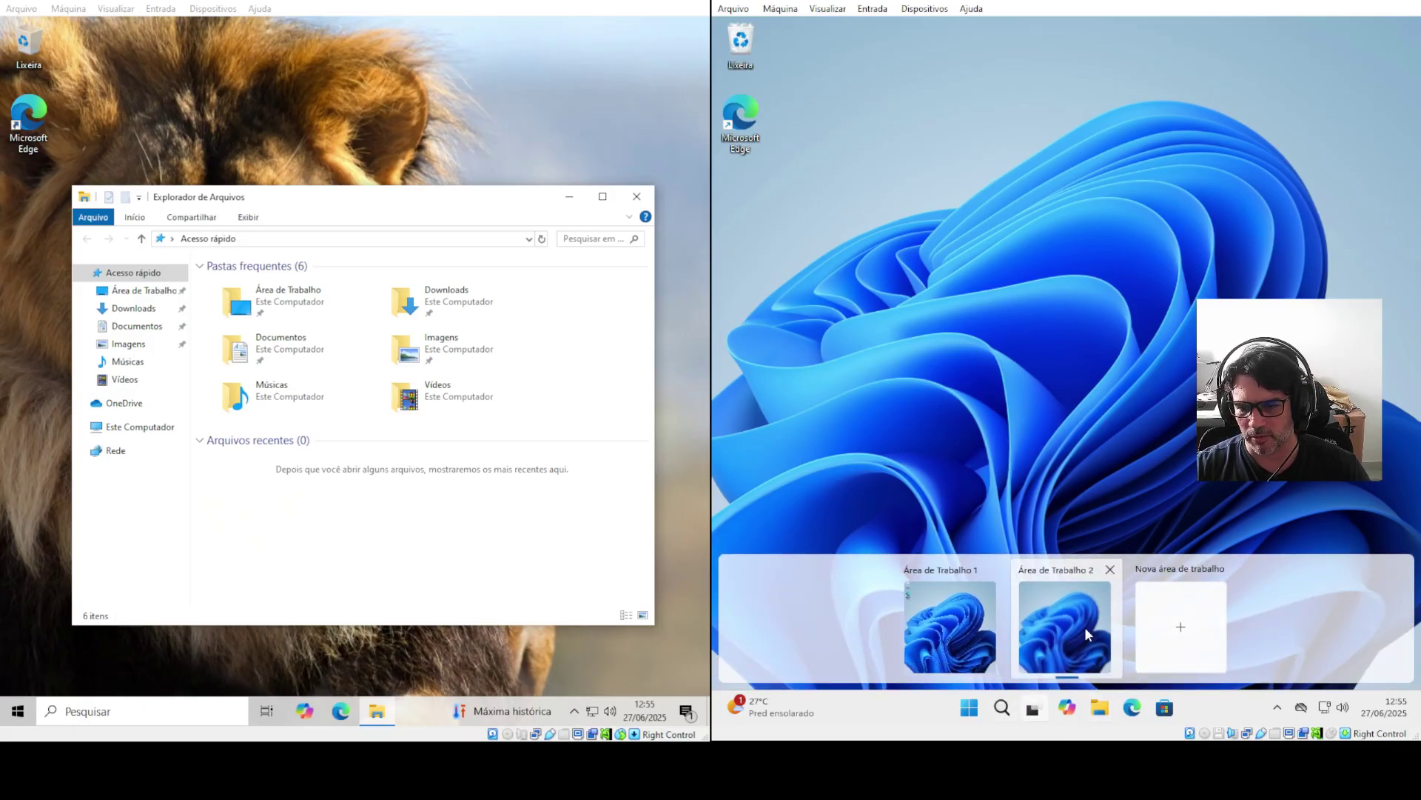
click(1086, 634)
Set the teste leao picture from the Imagens folder as the Windows 11 desktop background, and close File Explorer
right_click(961, 352)
click(918, 391)
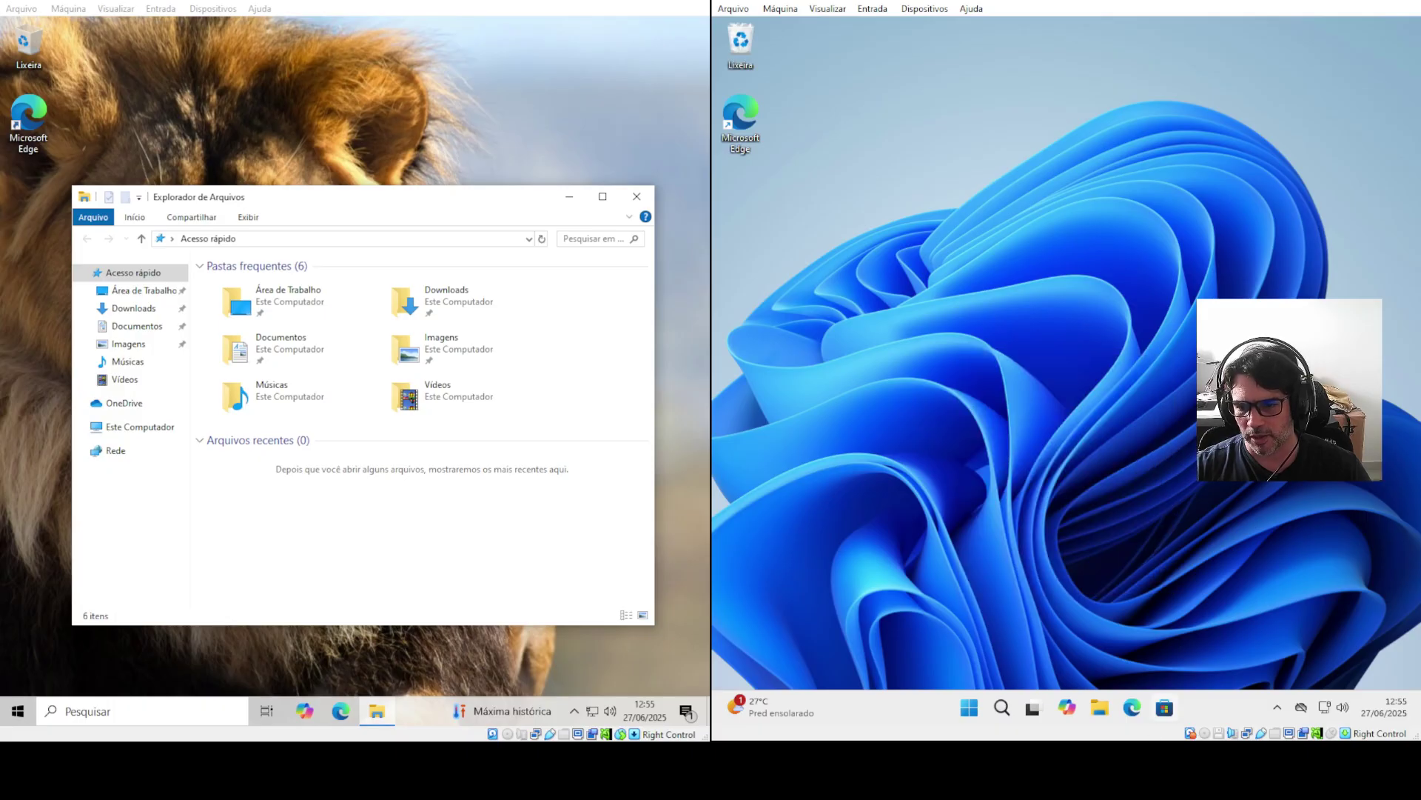
key(super+e)
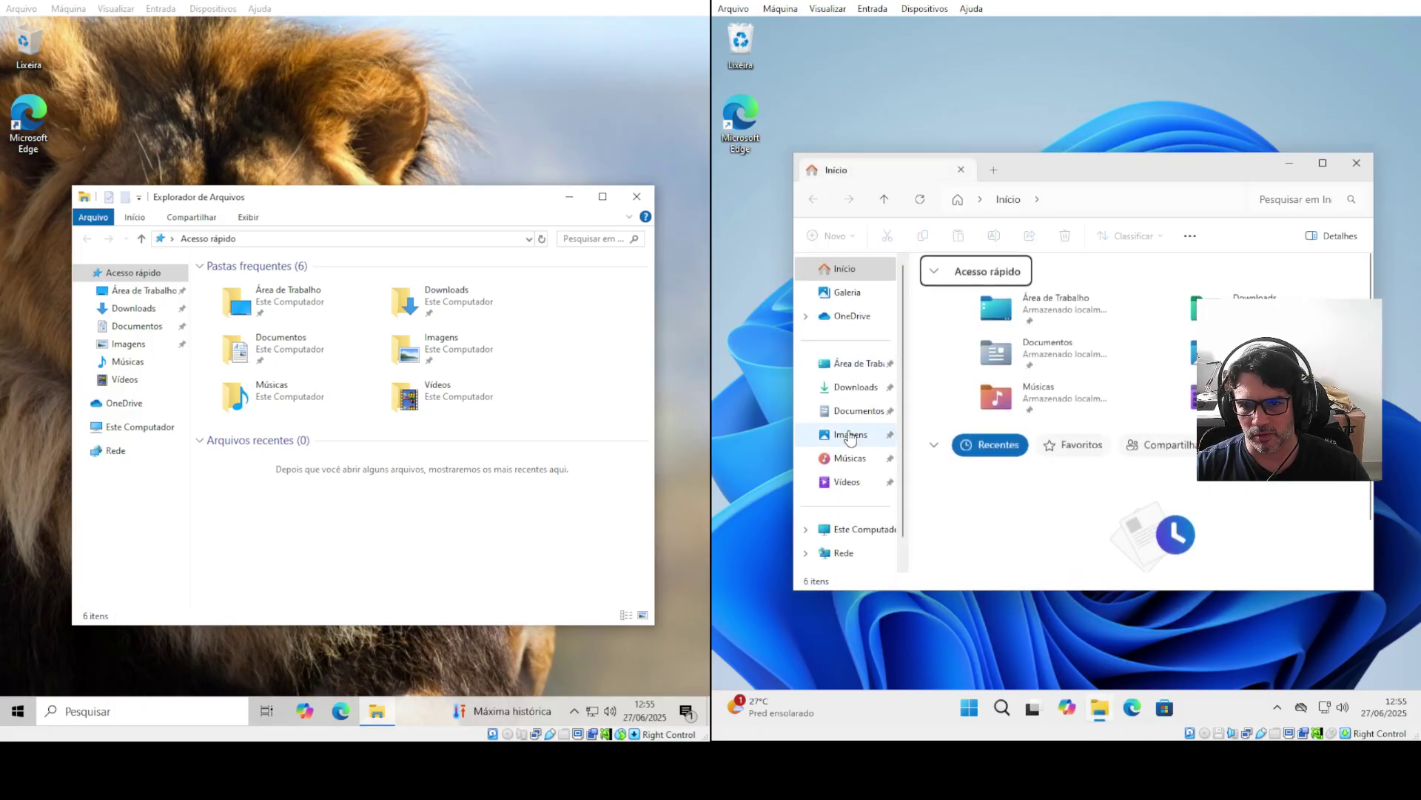
click(850, 434)
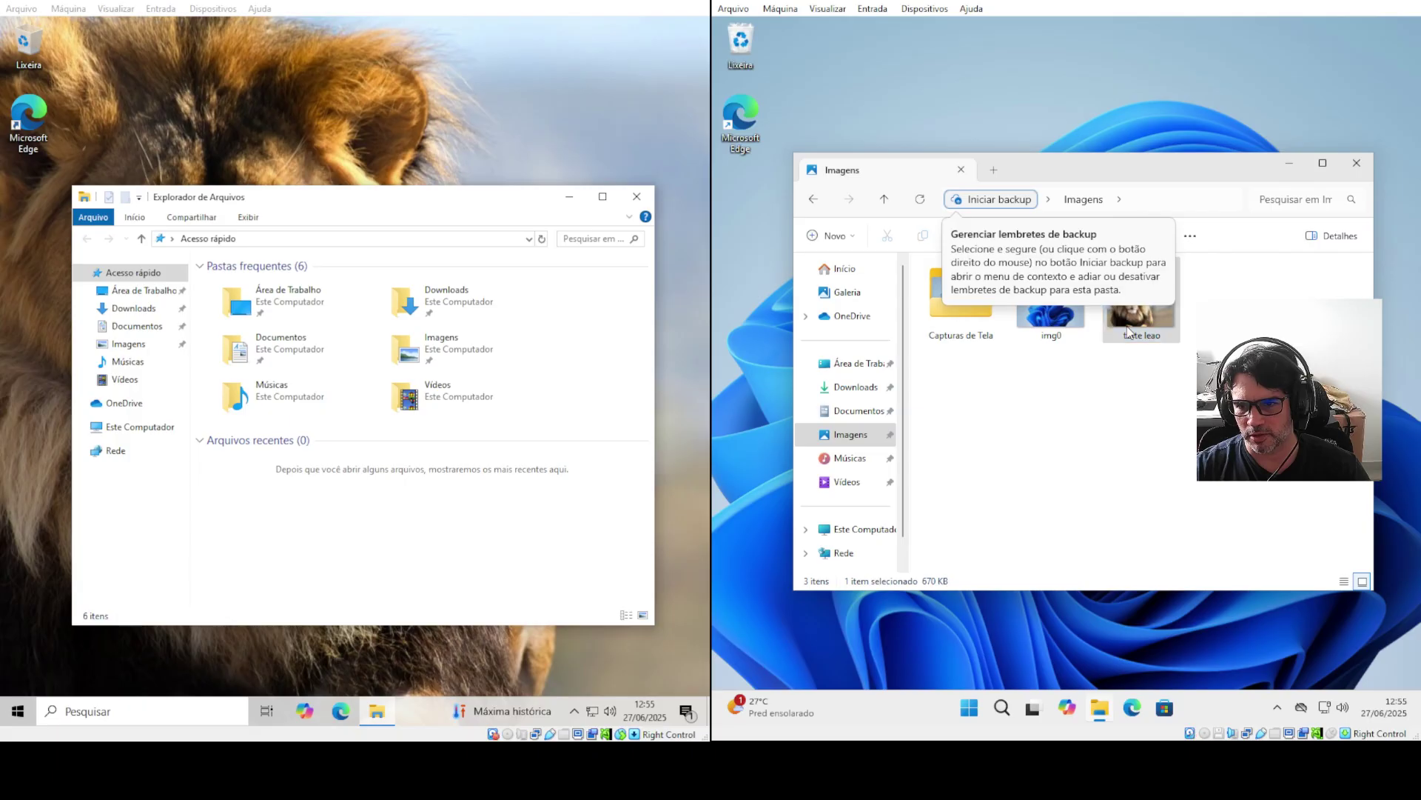
right_click(1129, 331)
click(955, 318)
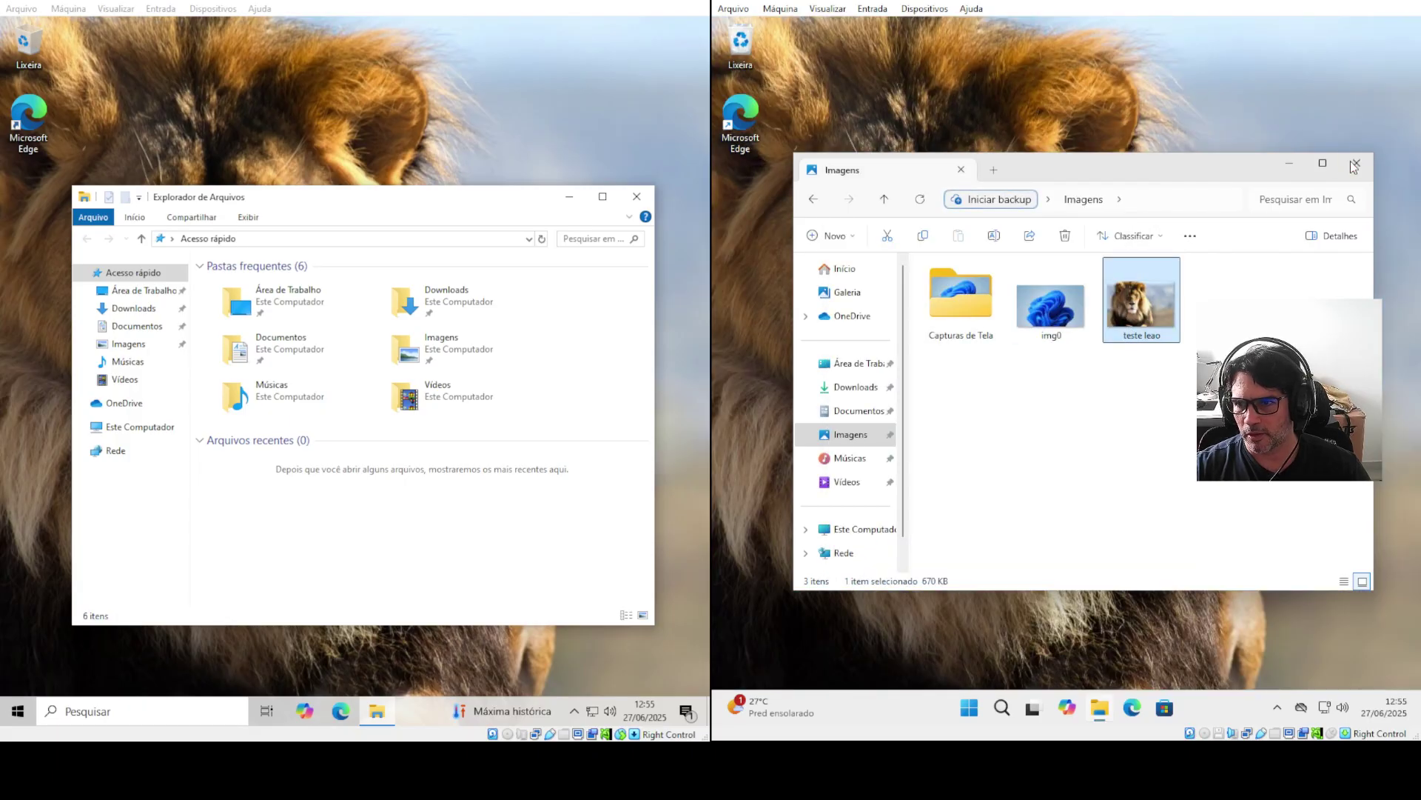
click(1357, 163)
Switch to Área de Trabalho 1 on Windows 11 and back to Área de Trabalho 2 to compare their wallpapers
mouse_move(1029, 712)
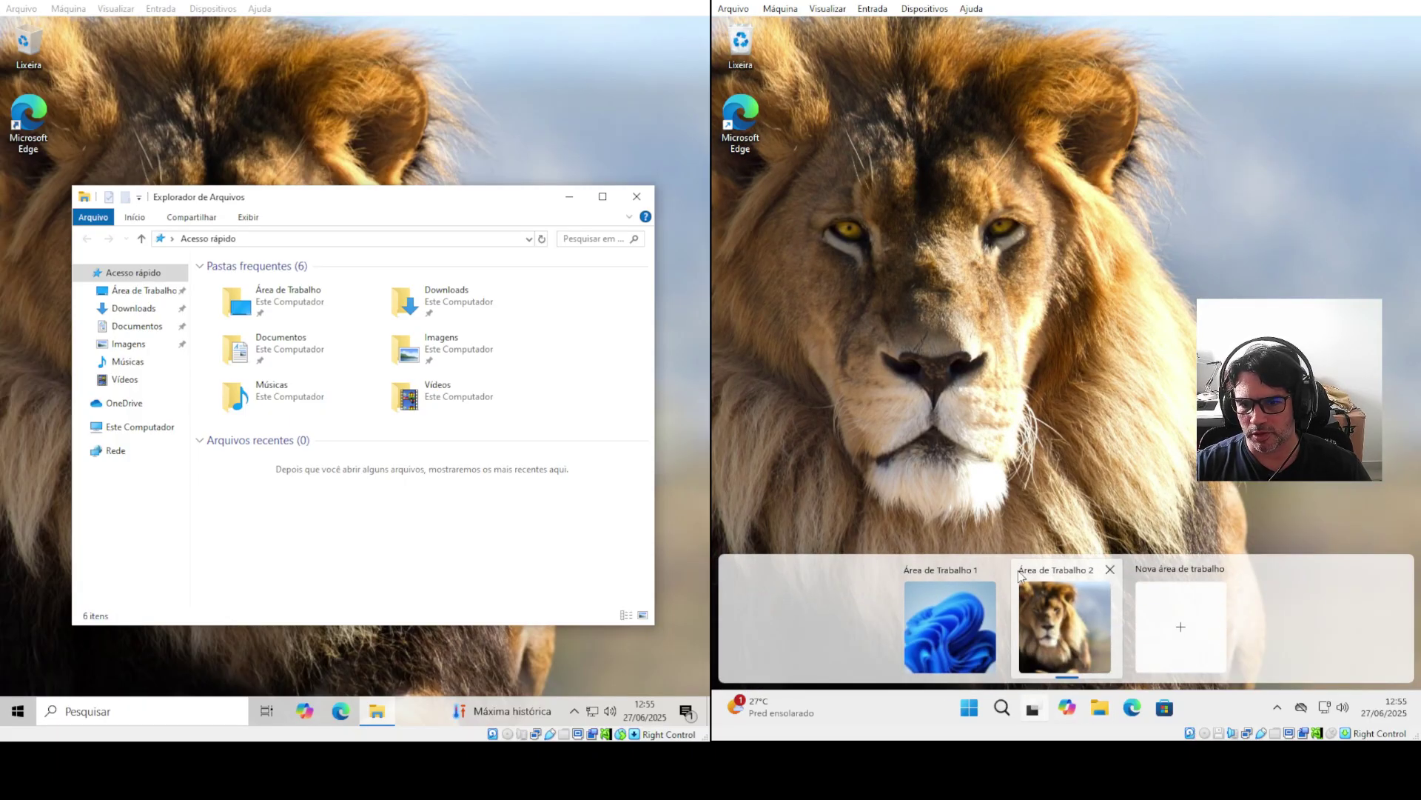
click(949, 625)
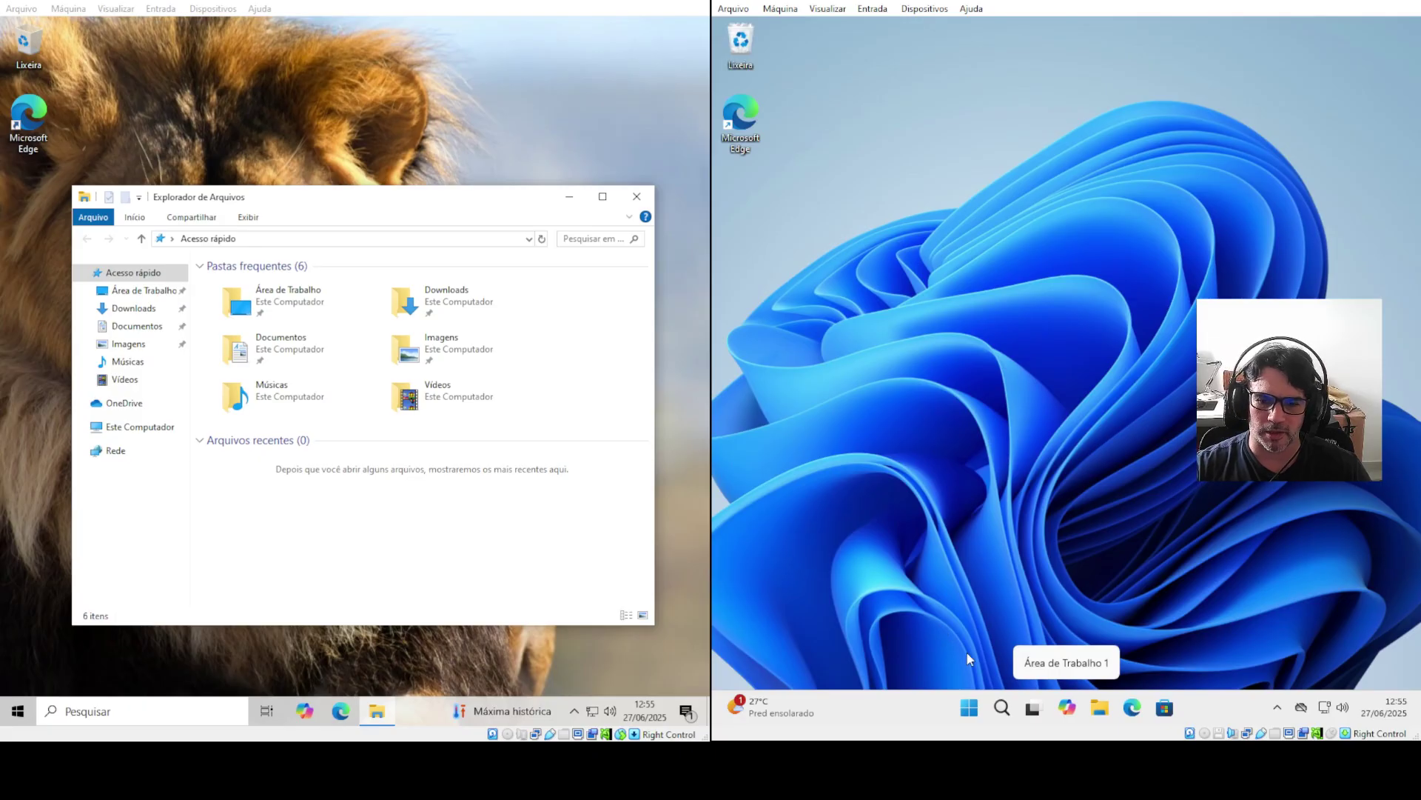
click(1033, 712)
click(1051, 633)
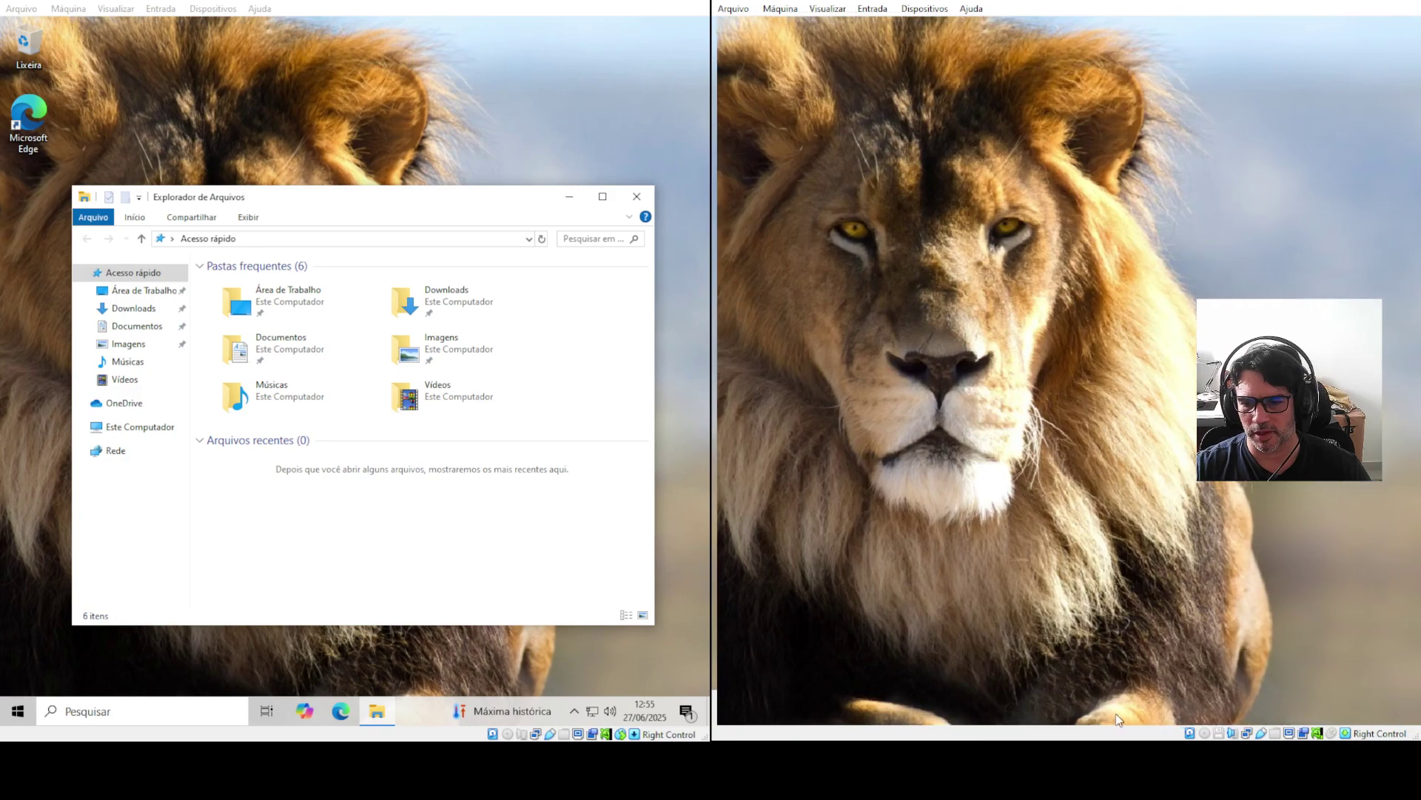
Open Edge on Windows 11's Área de Trabalho 2, open File Explorer and Edge on Área de Trabalho 1, and review both desktops in Task View
click(1133, 709)
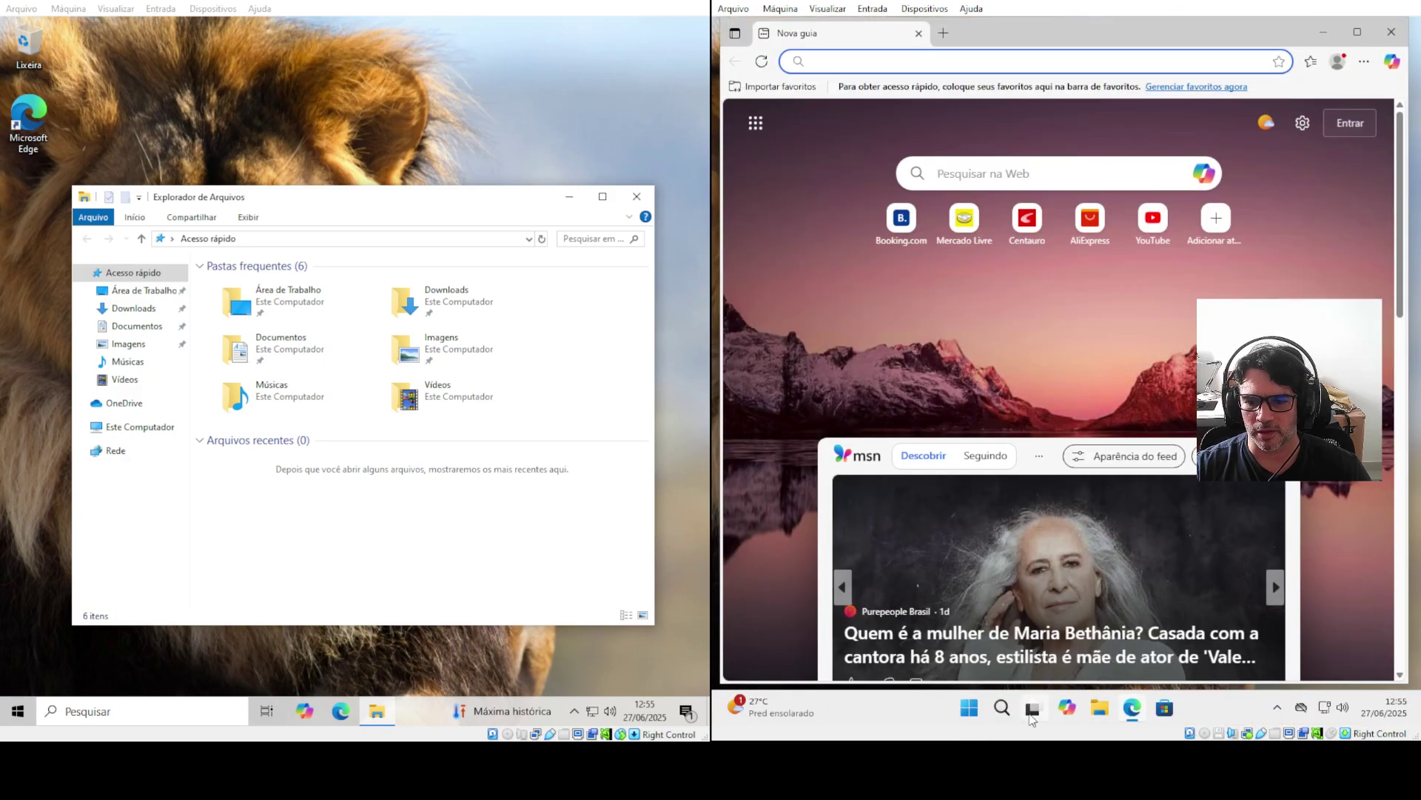
click(1100, 711)
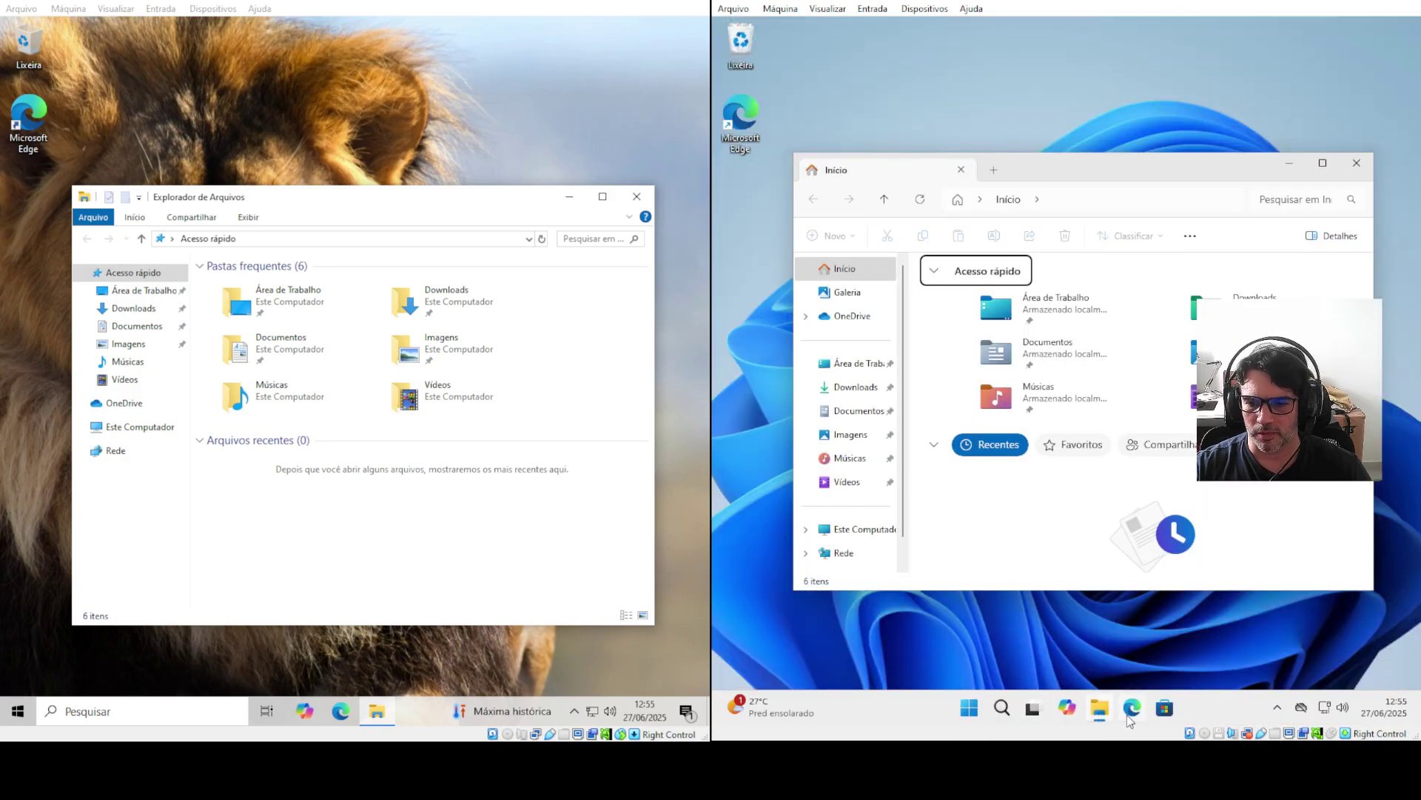
click(1134, 712)
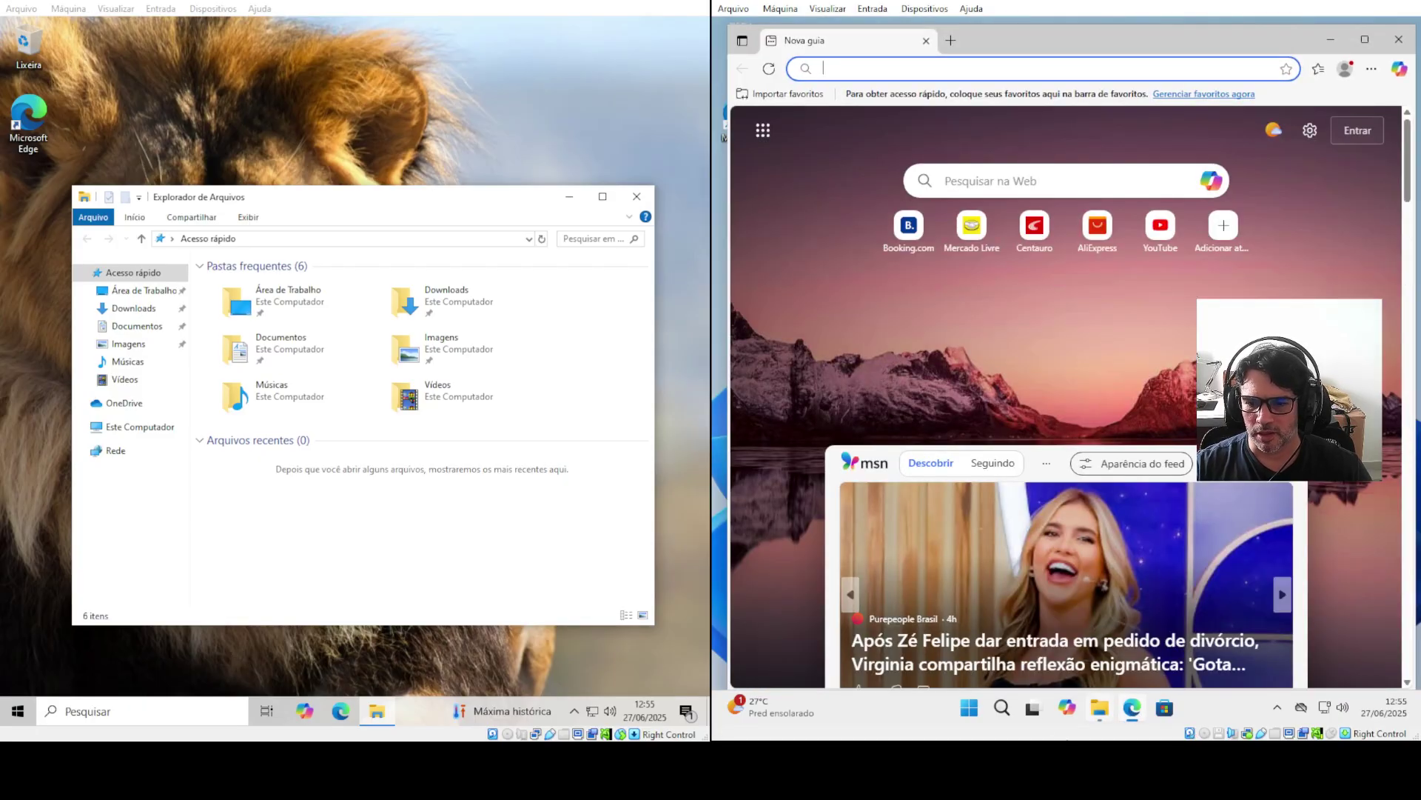
click(1033, 708)
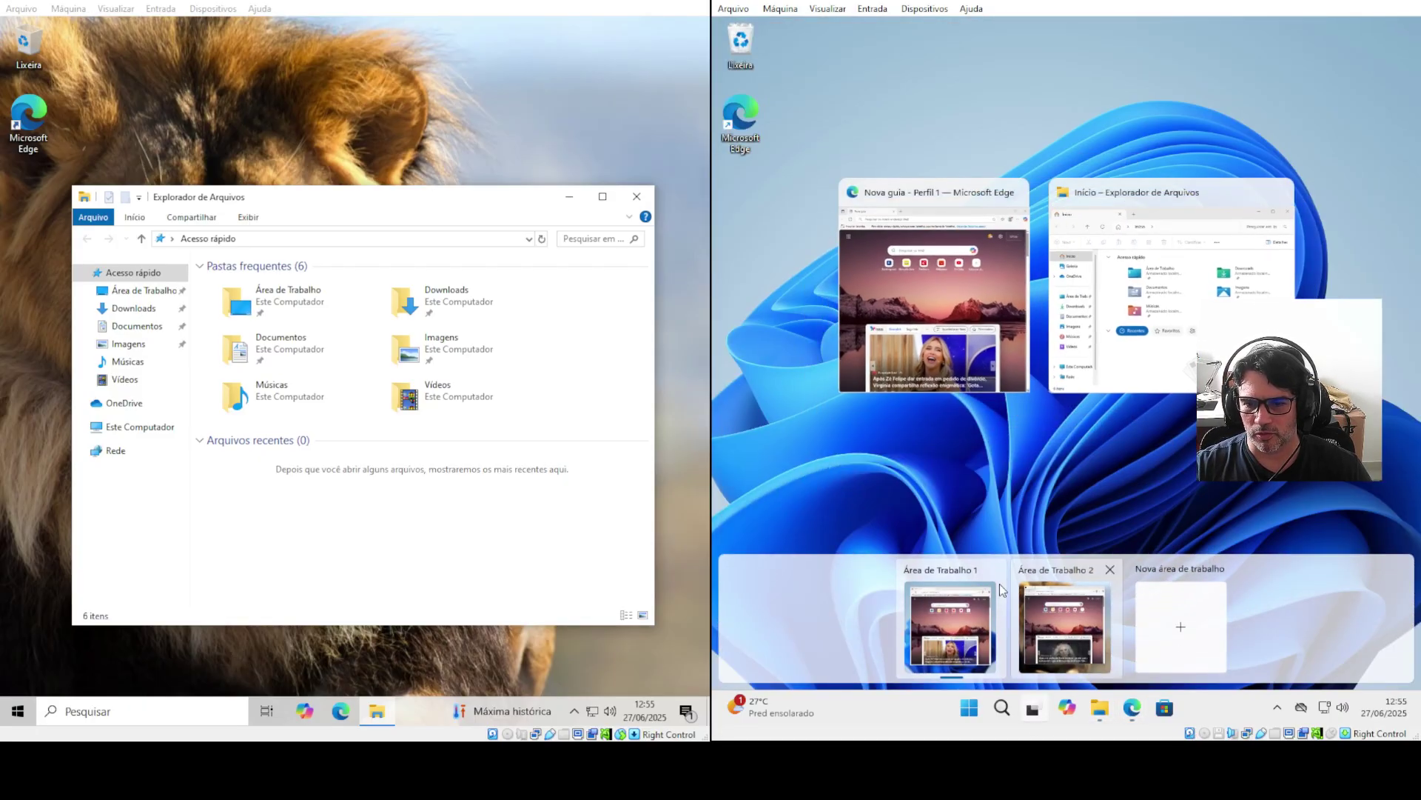
click(959, 628)
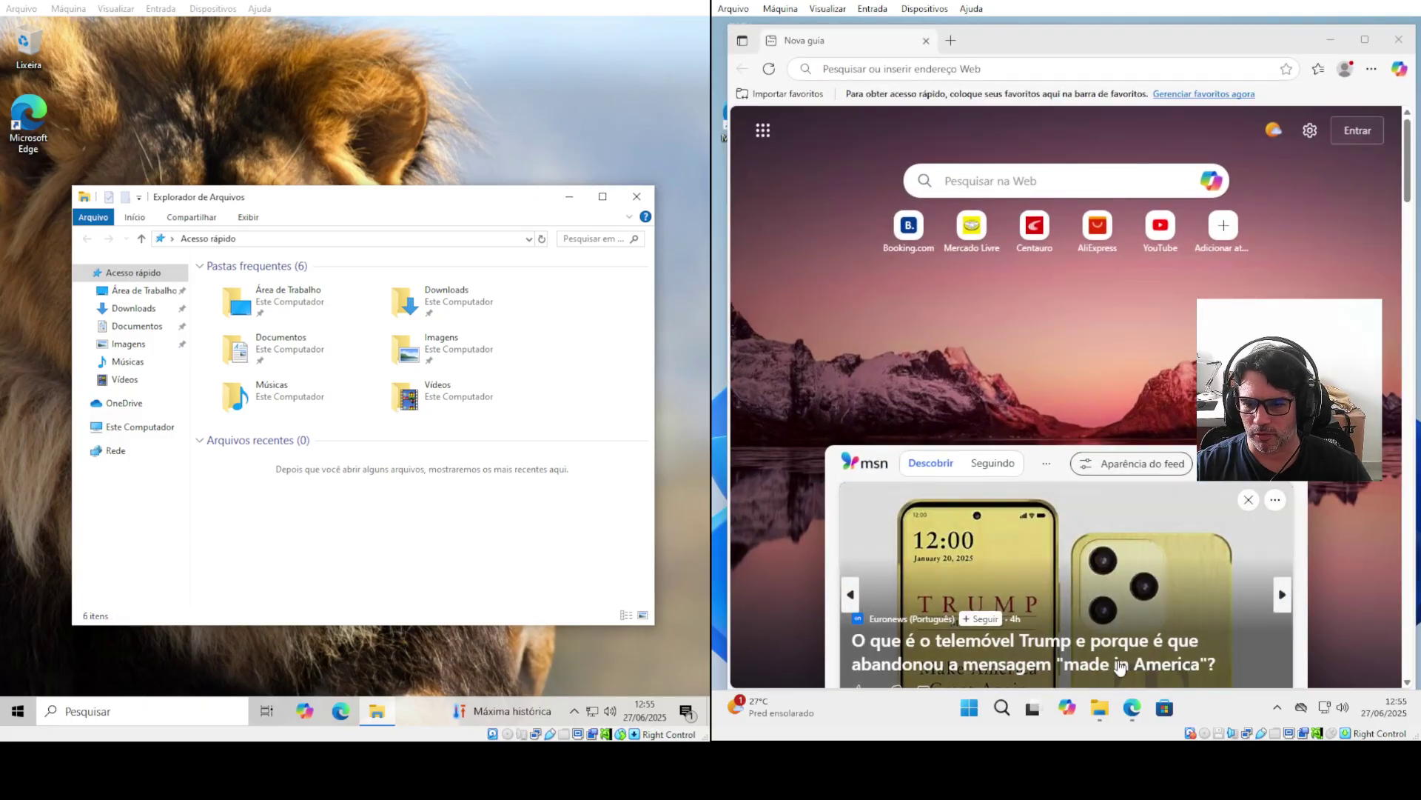
Close Edge on Windows 11's Área de Trabalho 1, and switch to Área de Trabalho 2 to close Edge there too
click(1399, 40)
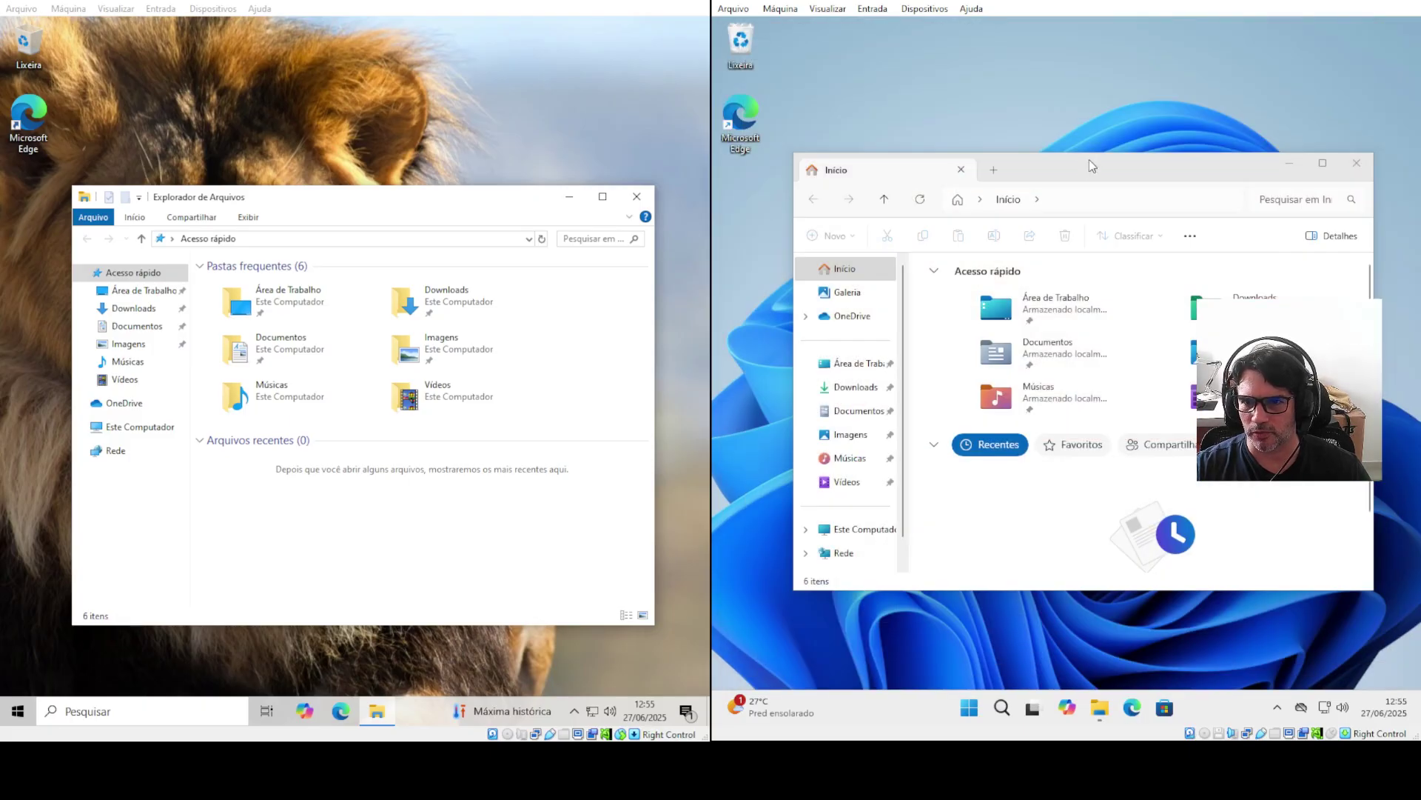
click(1032, 711)
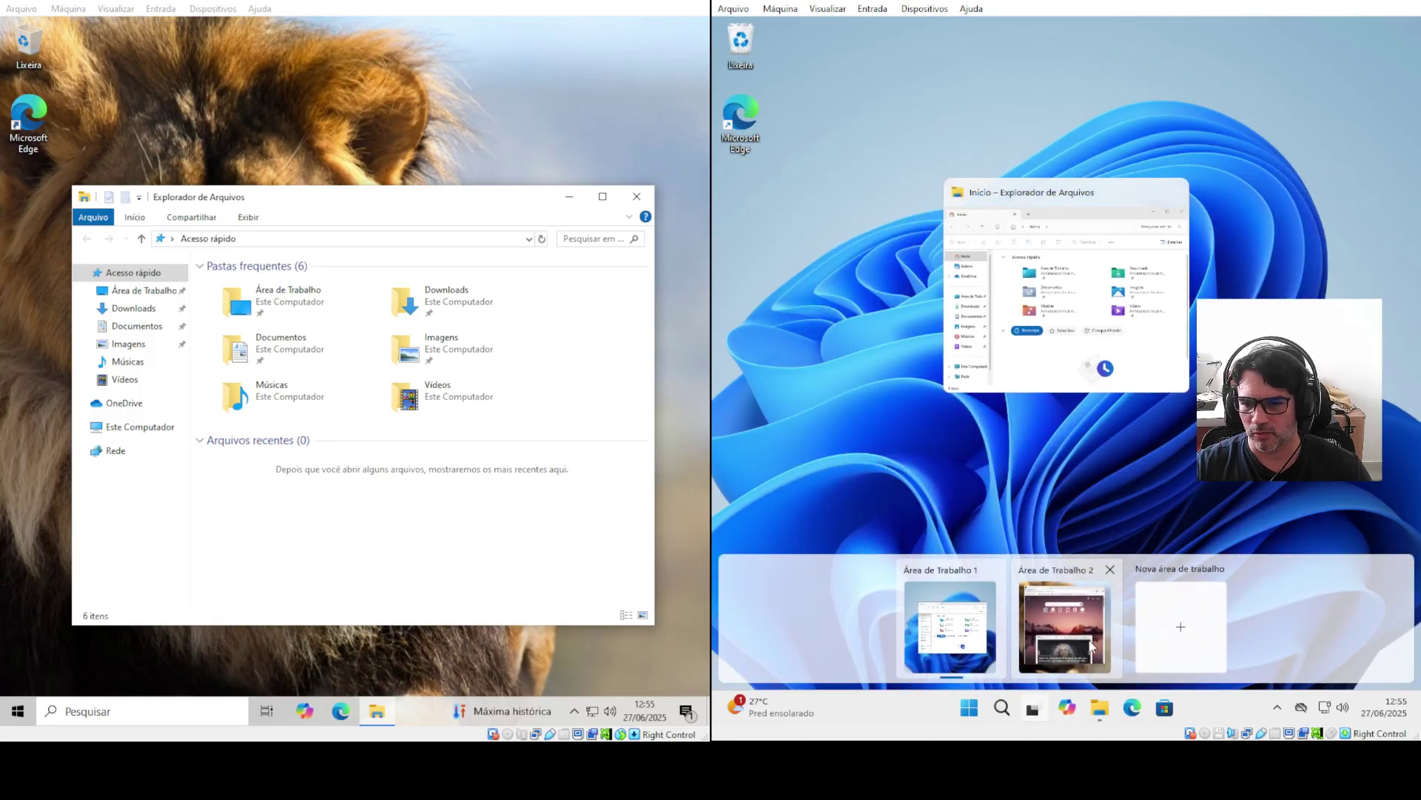
click(1063, 652)
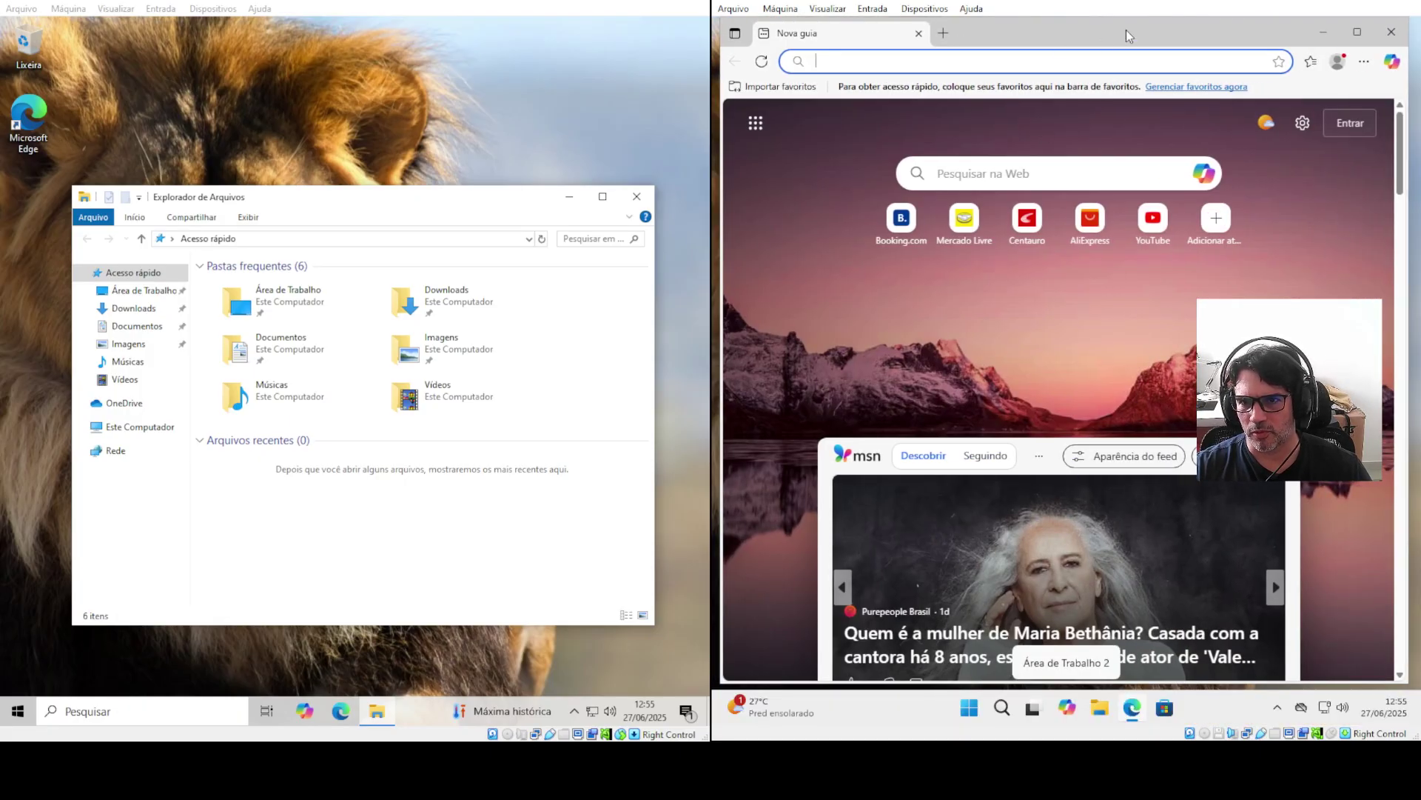
drag(1126, 30, 1130, 38)
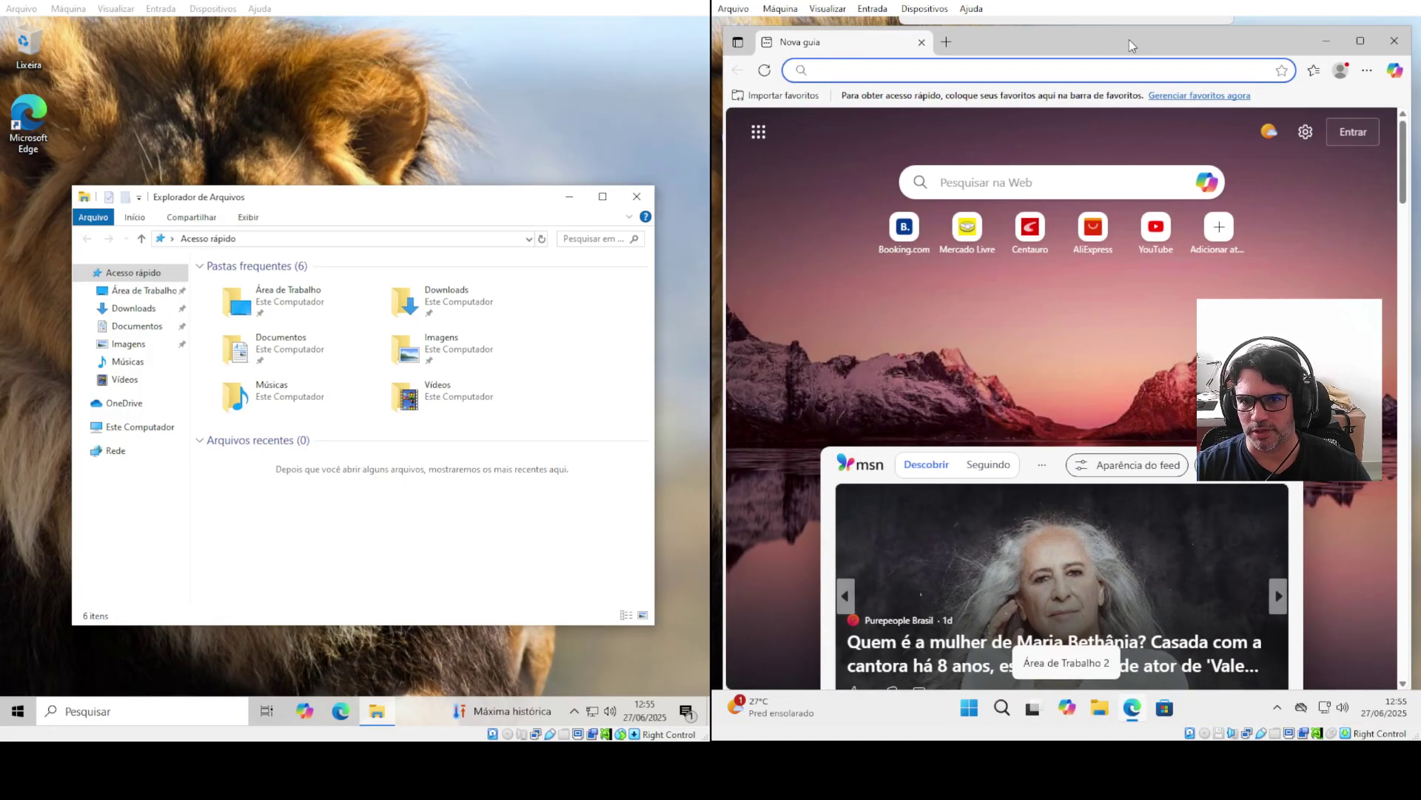
click(1394, 41)
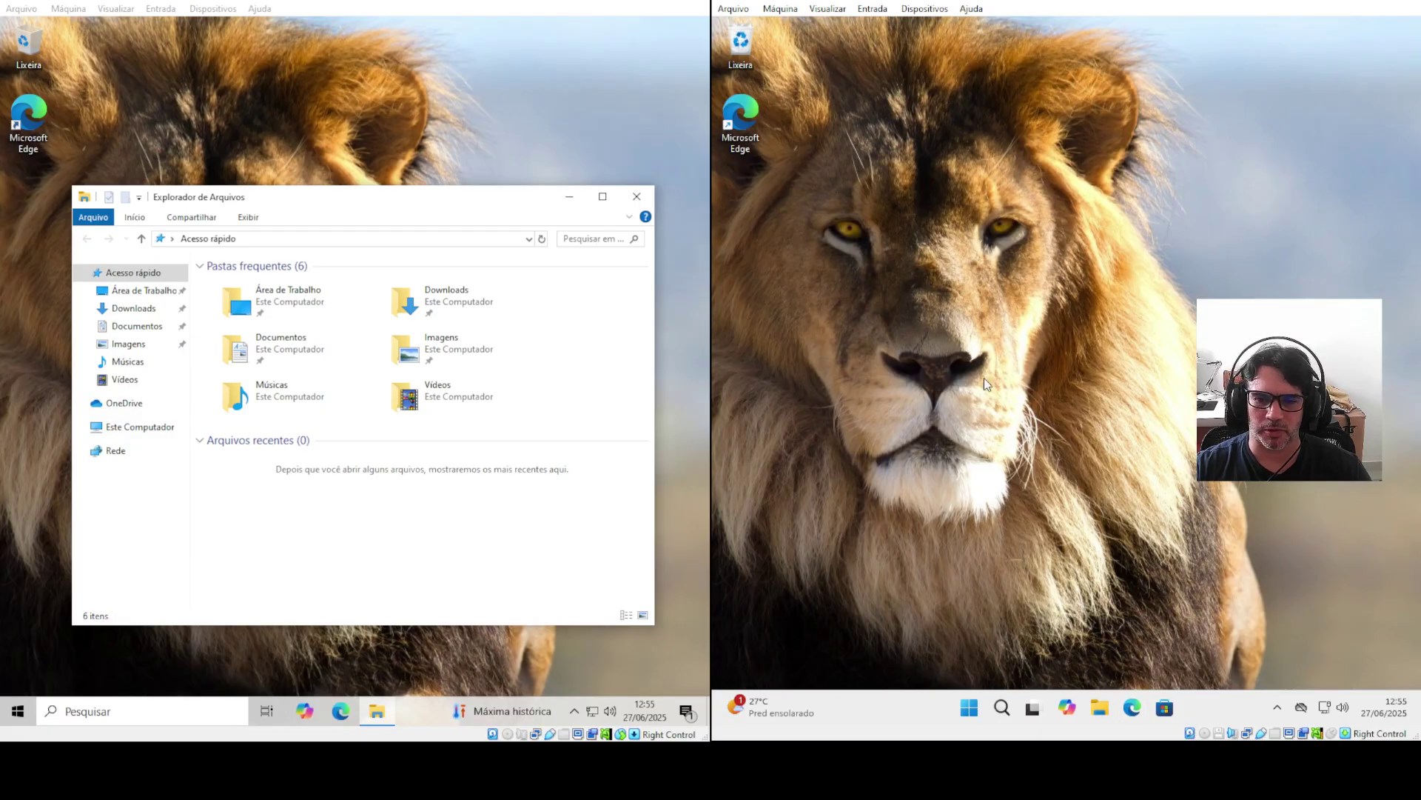
Preview both Windows 11 virtual desktops in Task View, and remove Área de Trabalho 2
mouse_move(1034, 709)
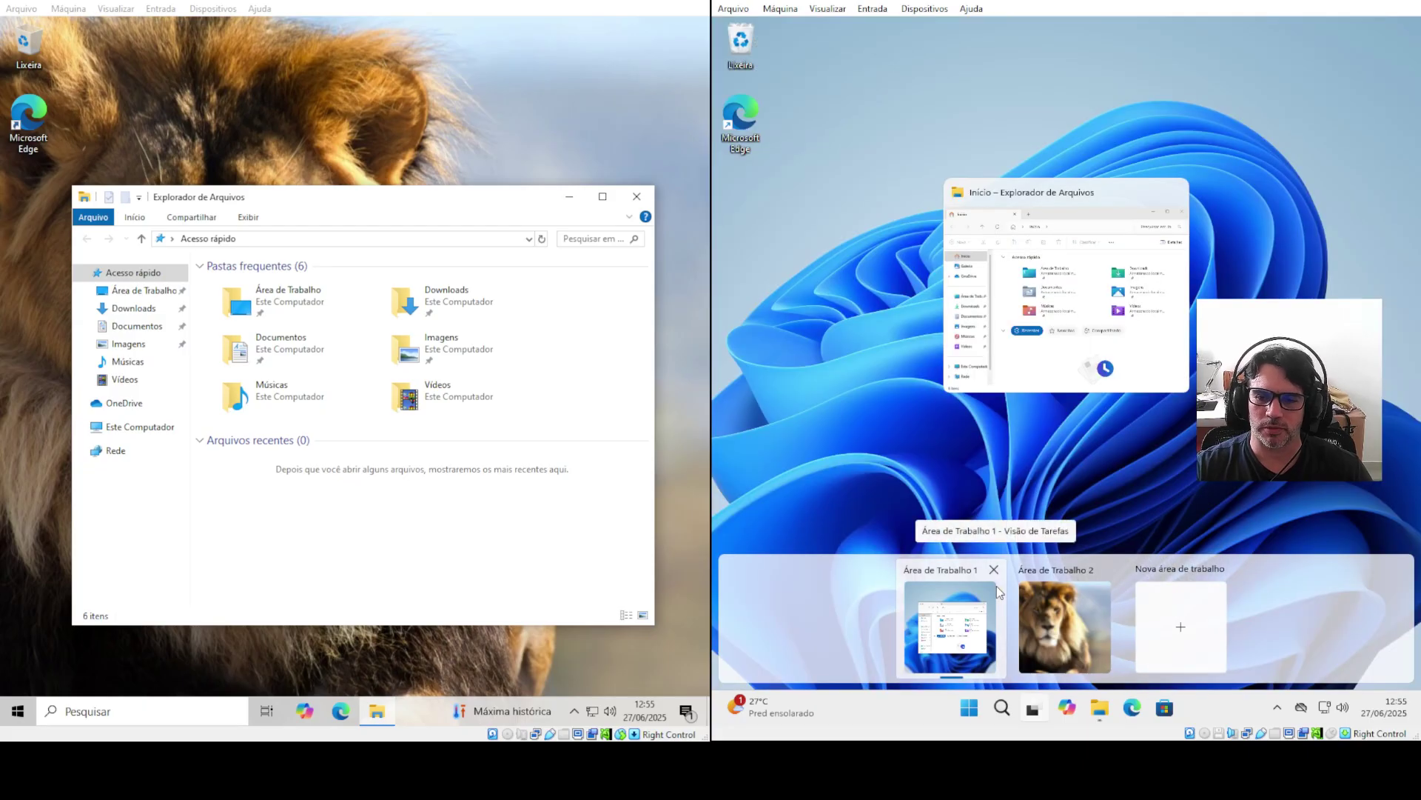
key(ctrl+super+Left)
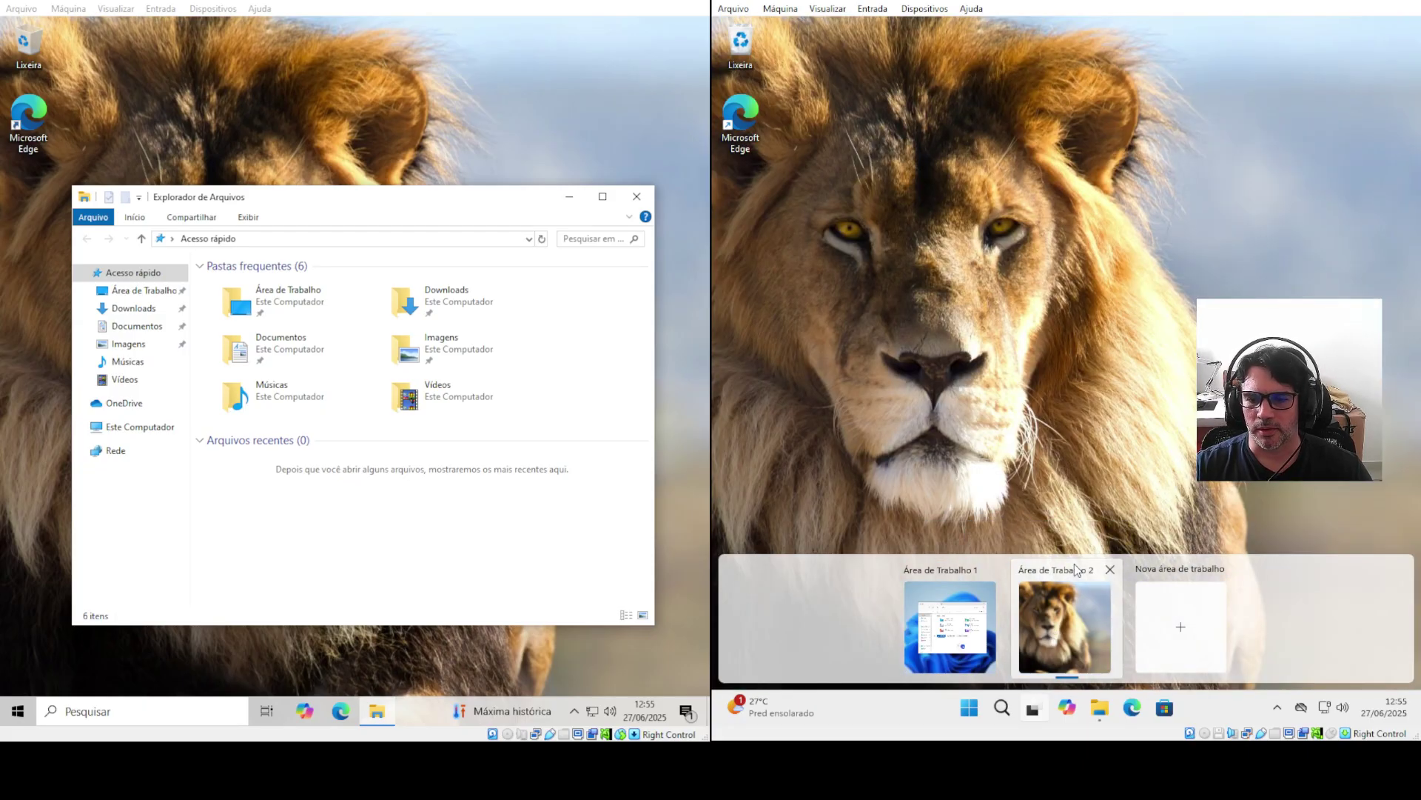
key(ctrl+super+Right)
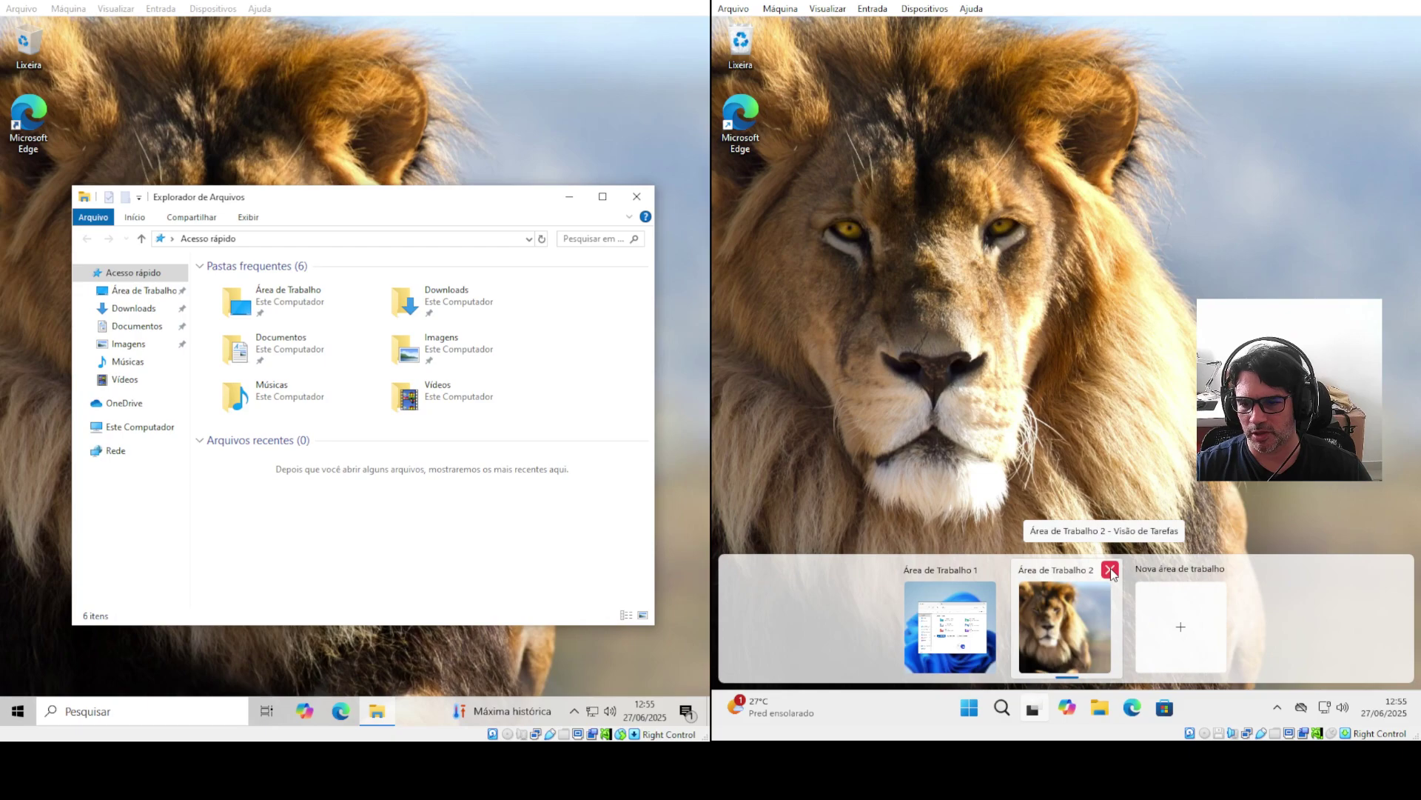
click(1110, 570)
click(1003, 643)
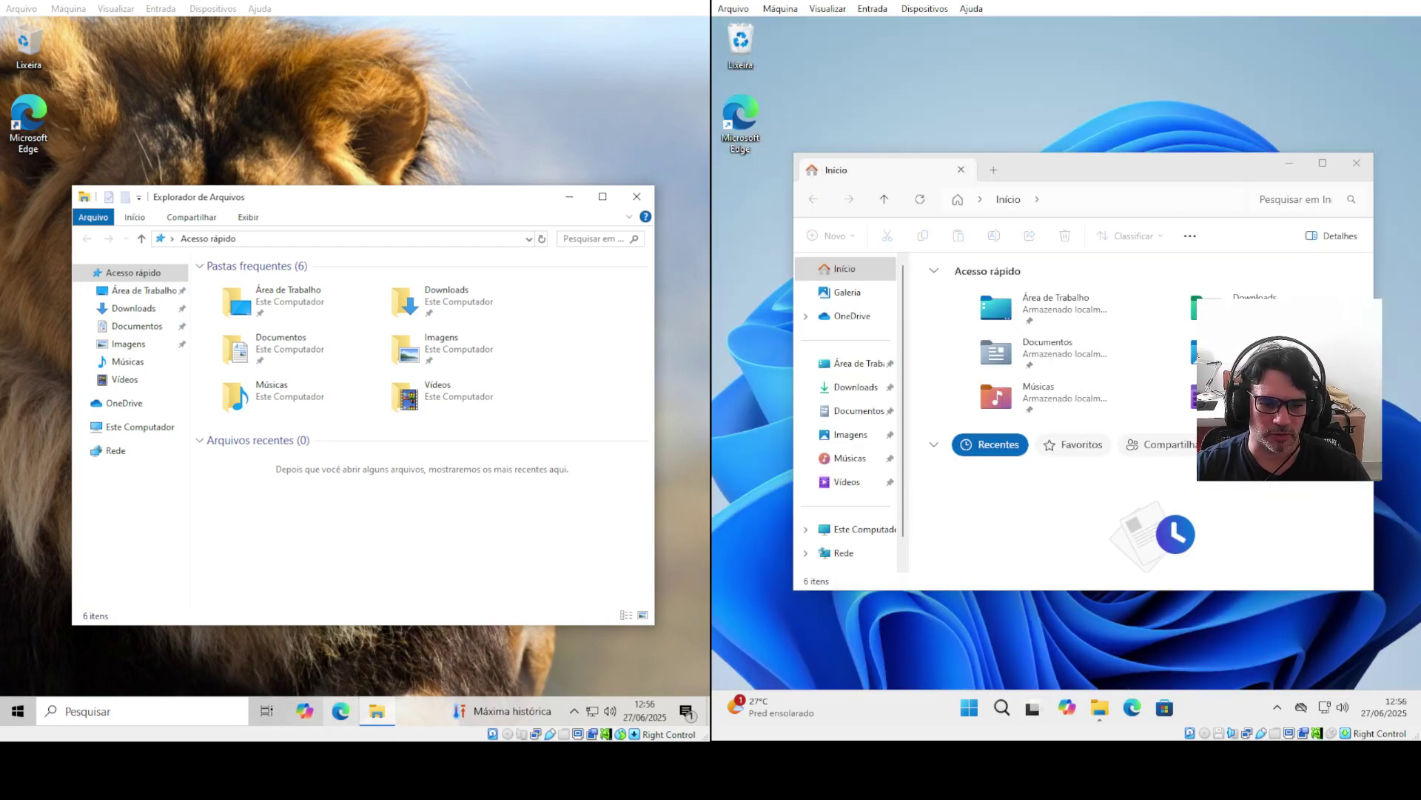
Remove Área de Trabalho 2 on Windows 10 from Task View and bring up the File Explorer window
click(266, 711)
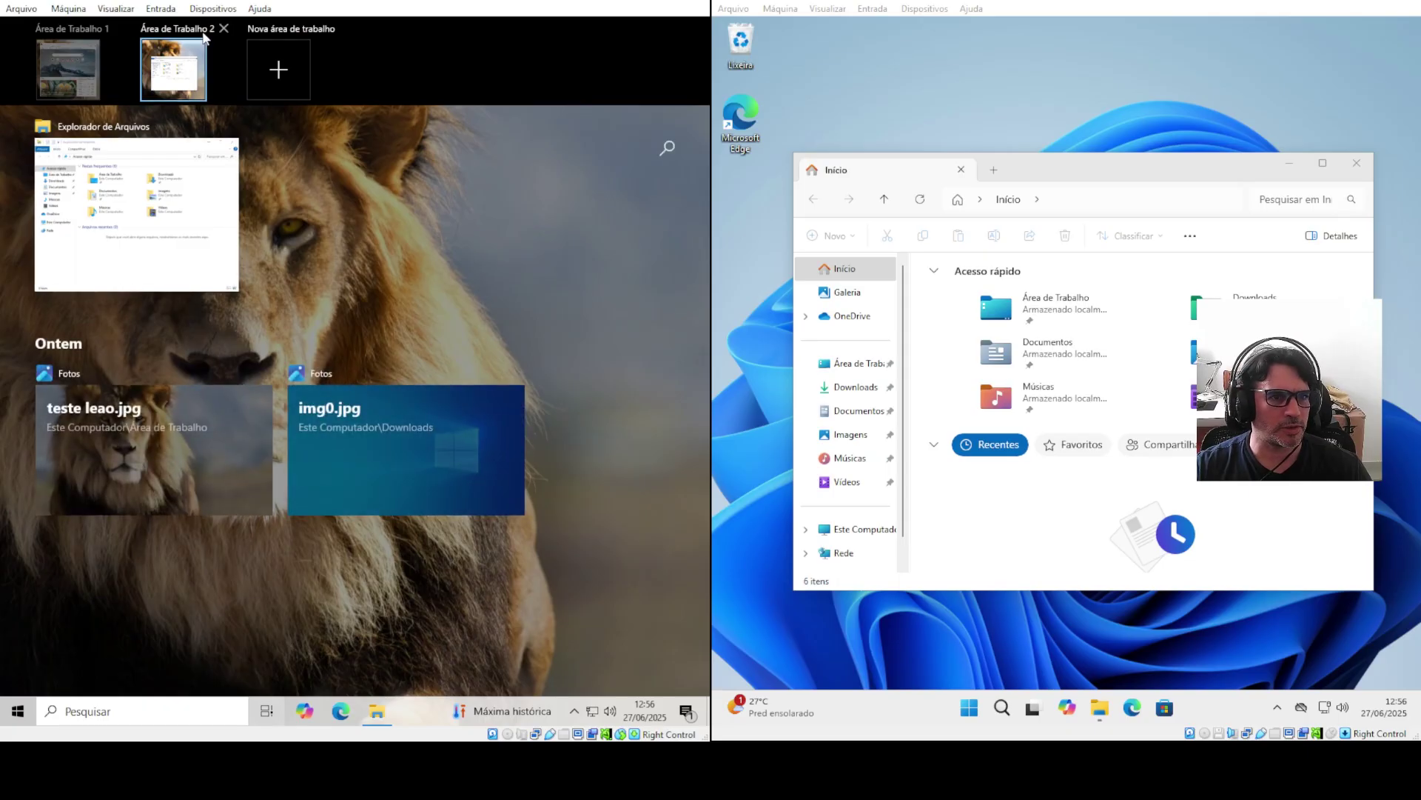
click(231, 31)
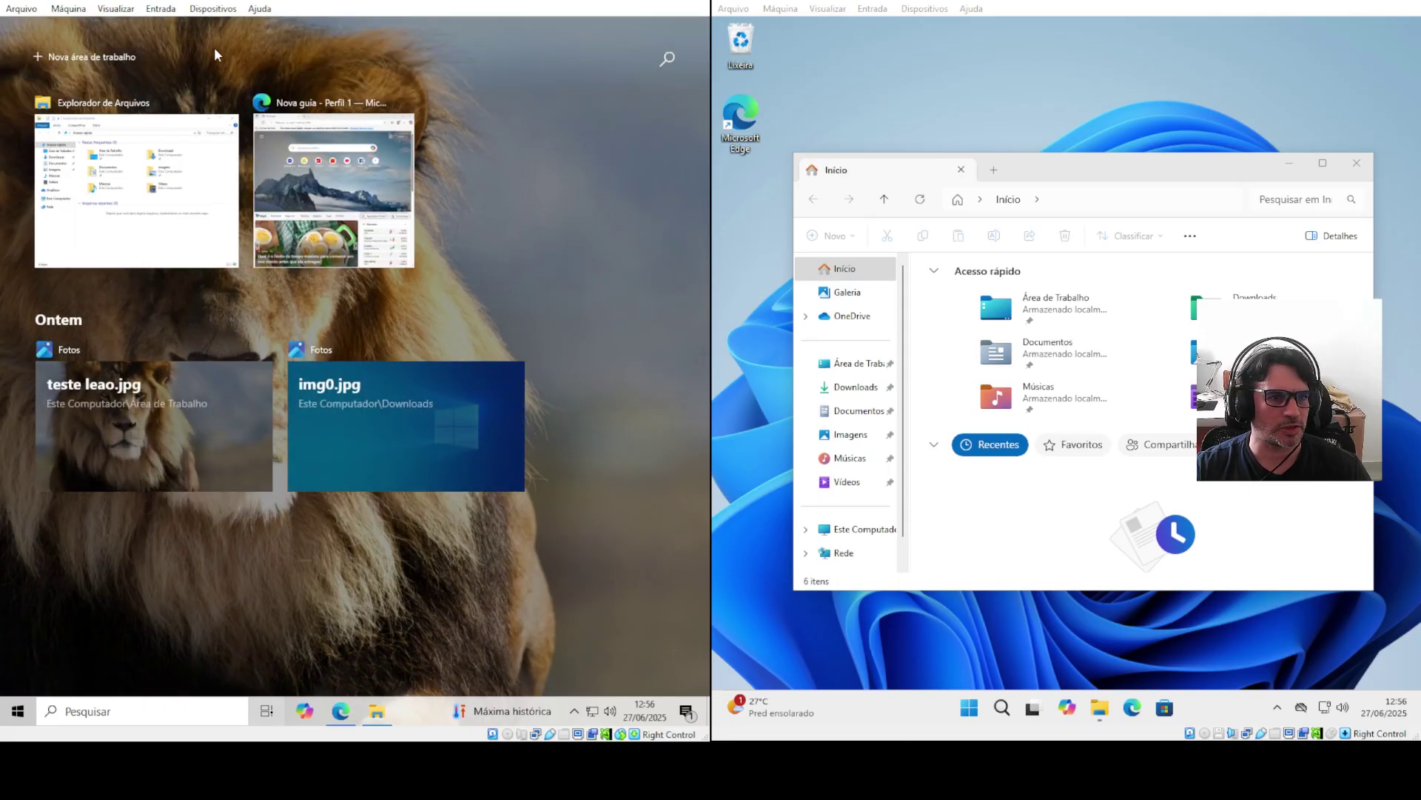
click(151, 190)
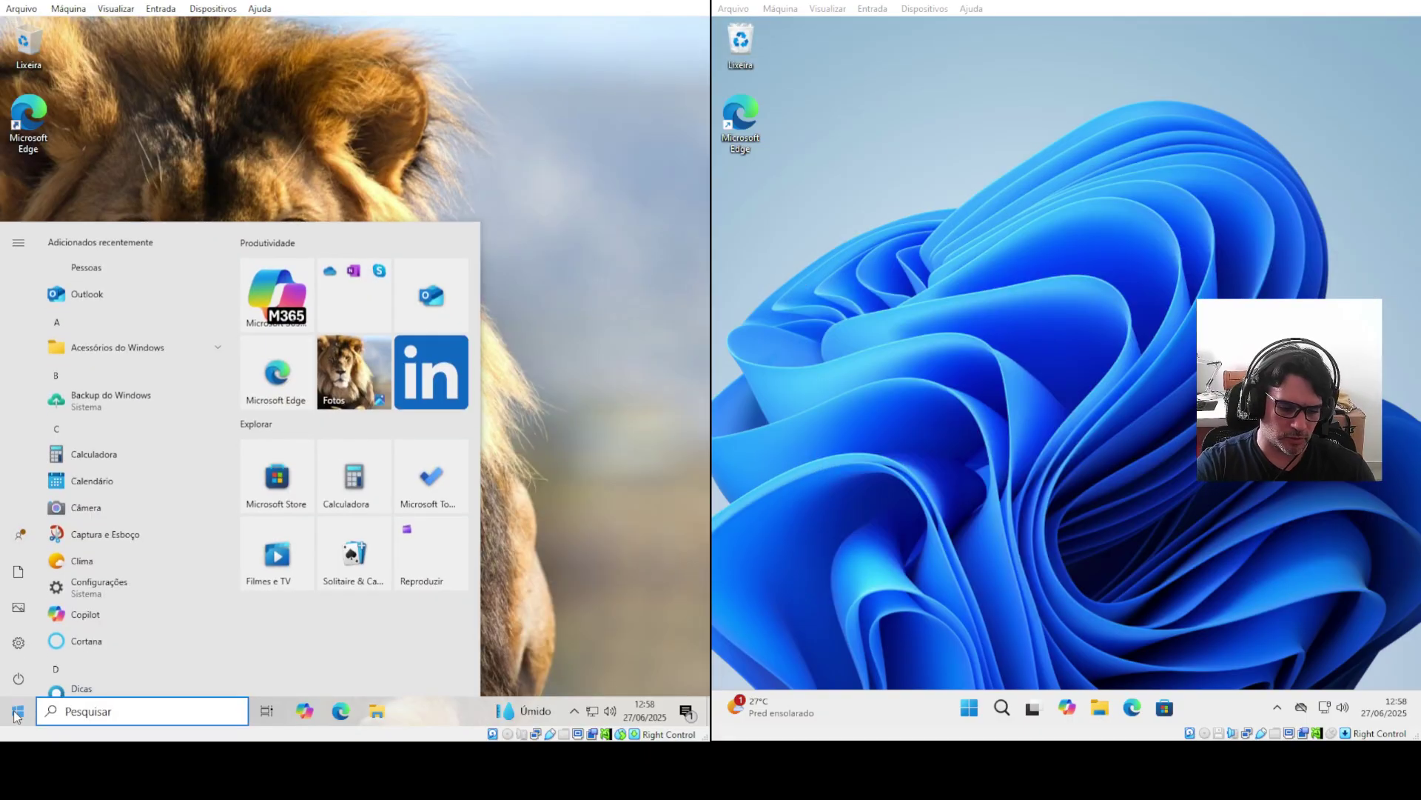
Open Notepad (Bloco de Notas) on both Windows 10 and Windows 11
text(notepad)
click(121, 310)
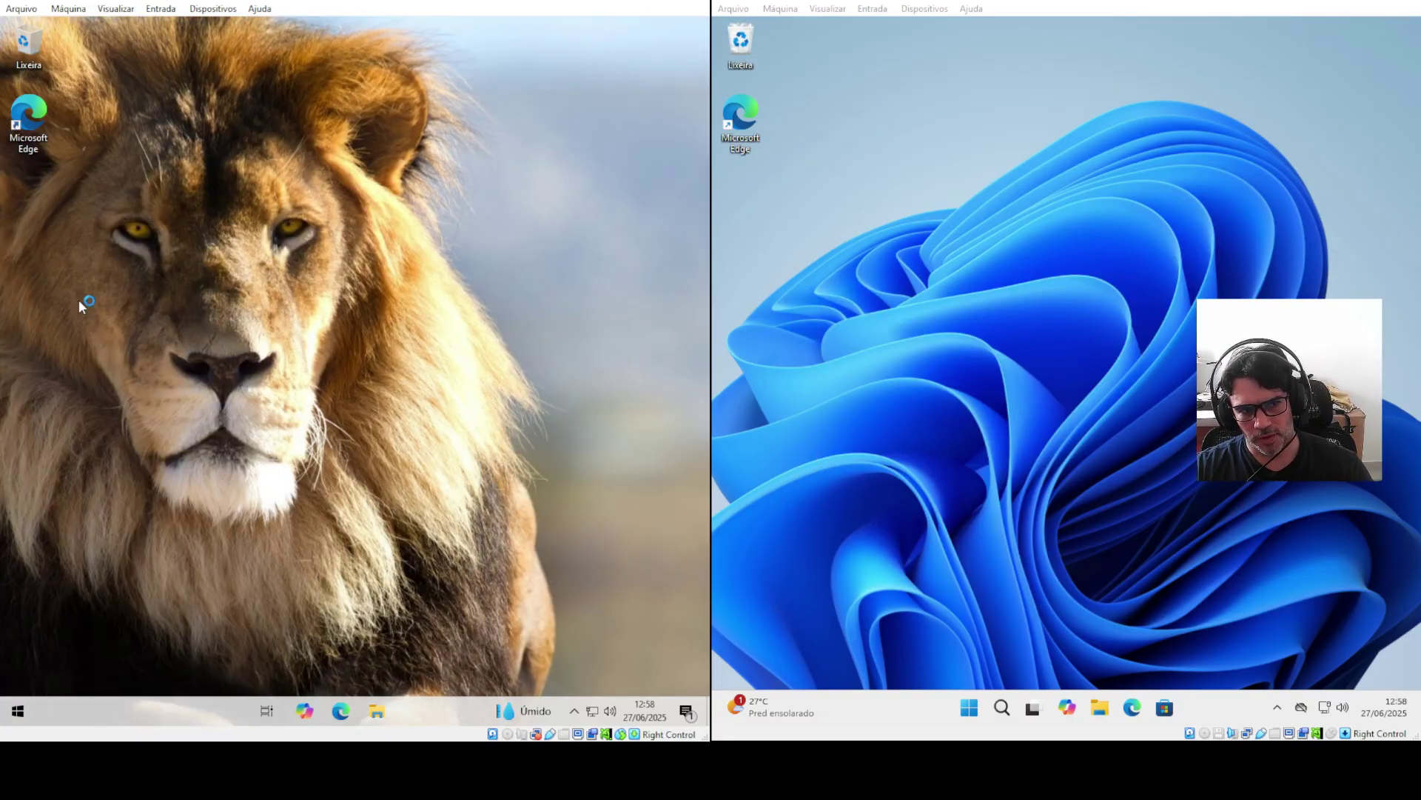
key(super)
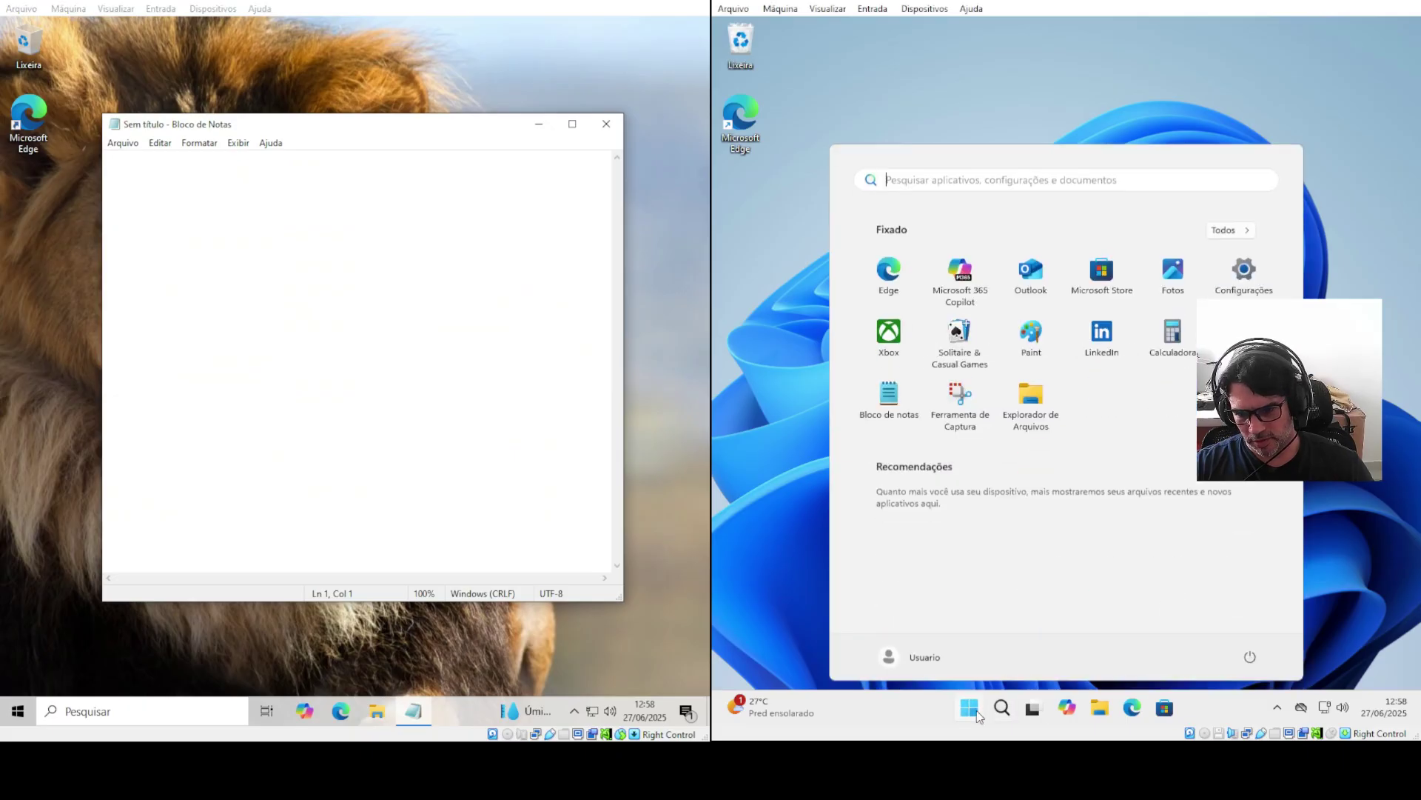
click(888, 414)
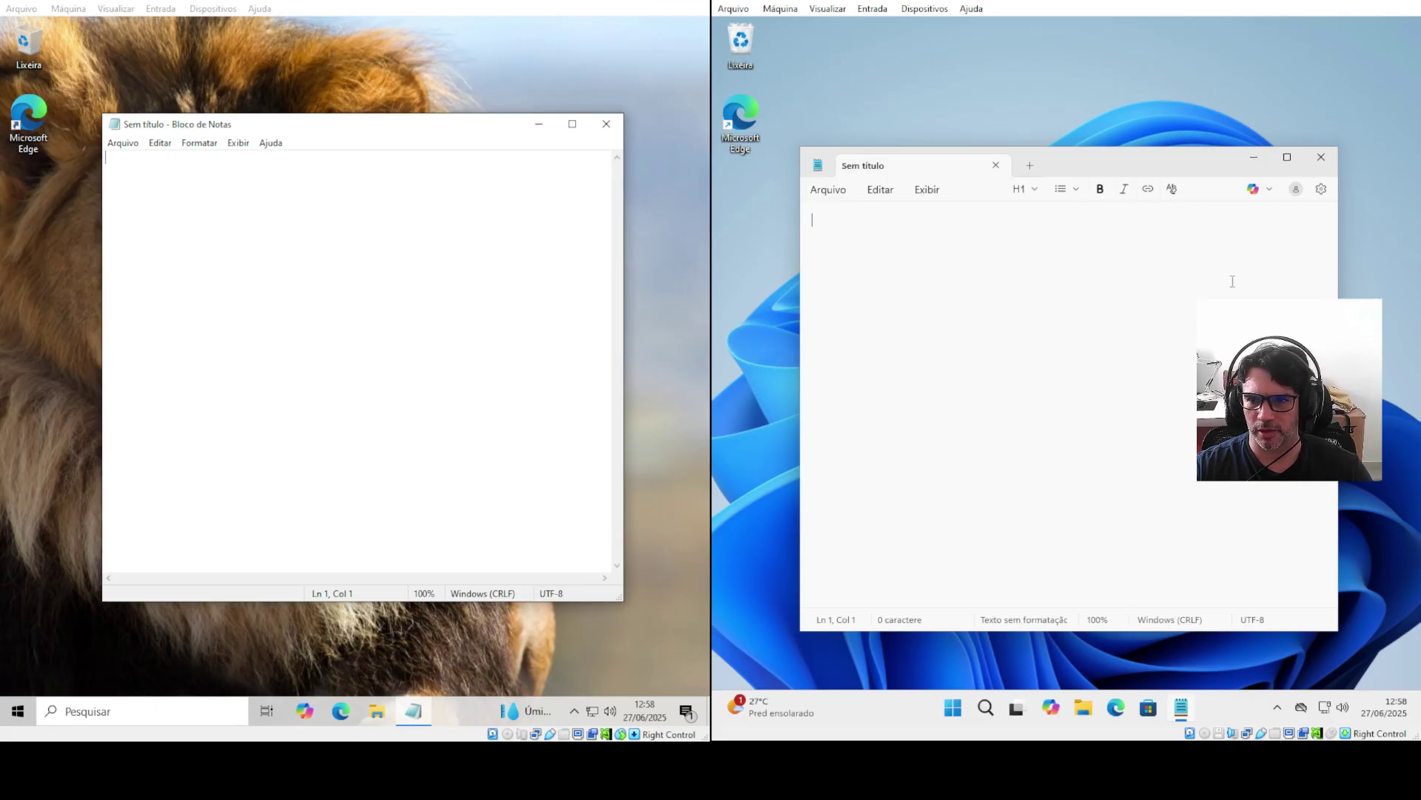
Enter "sdaasddqweqdqw" in the Windows 10 Notepad and "dasdqwdwqdqwqwd" in the Windows 11 Notepad
click(213, 224)
text(sdaasddqweqdqw)
click(812, 220)
text(dasdqwdwqdqwqwd)
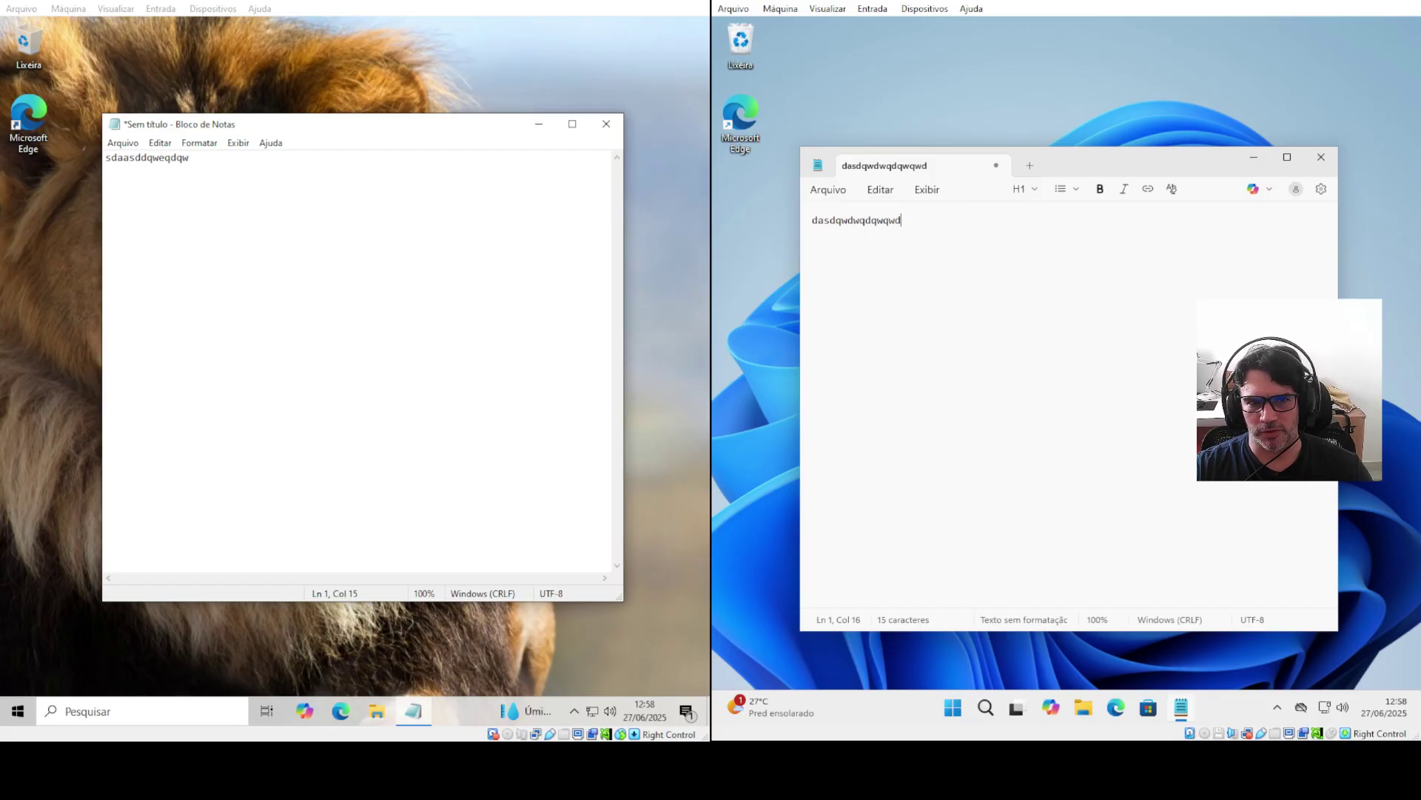
Try closing the unsaved Windows 10 Notepad and cancel the prompt, and close and reopen Notepad on Windows 11
click(606, 124)
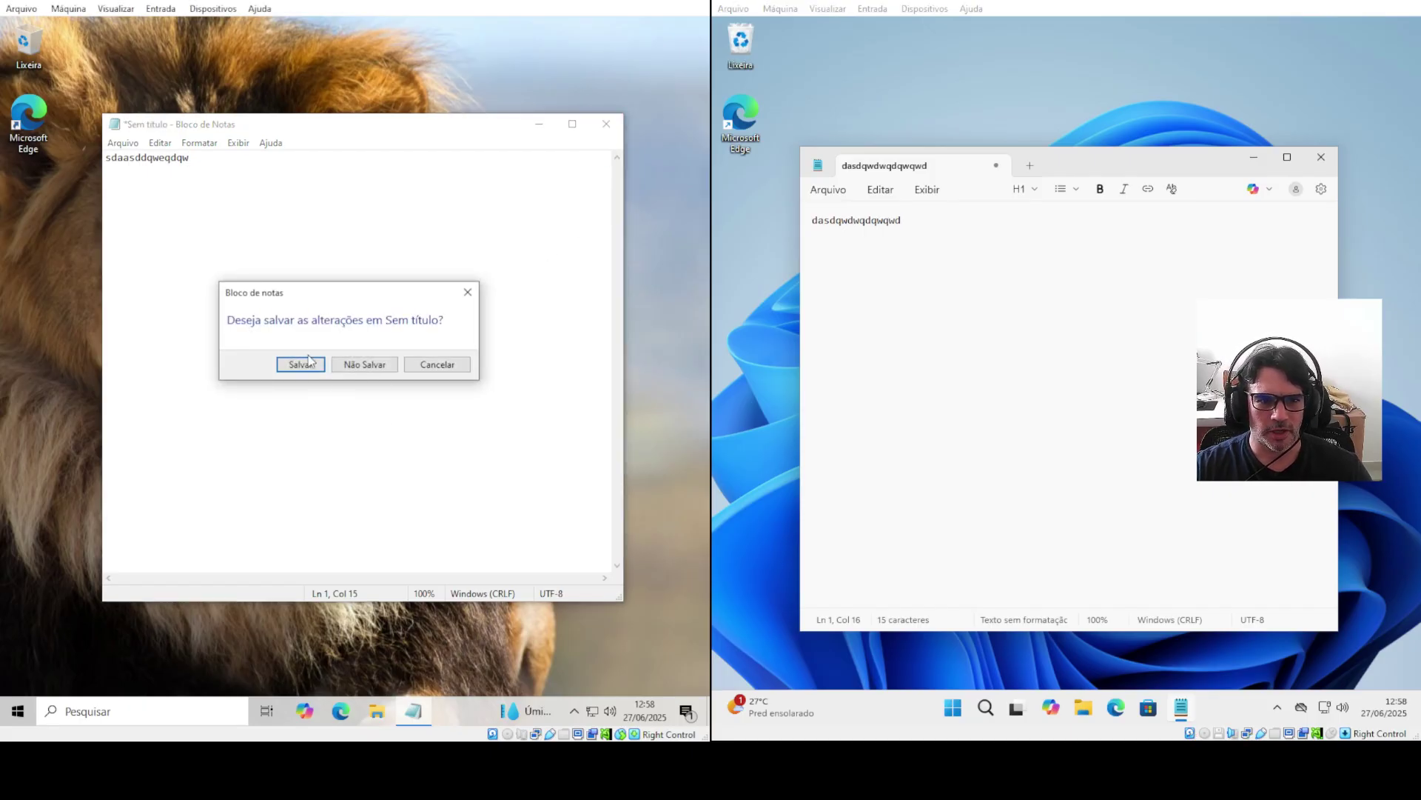
click(439, 365)
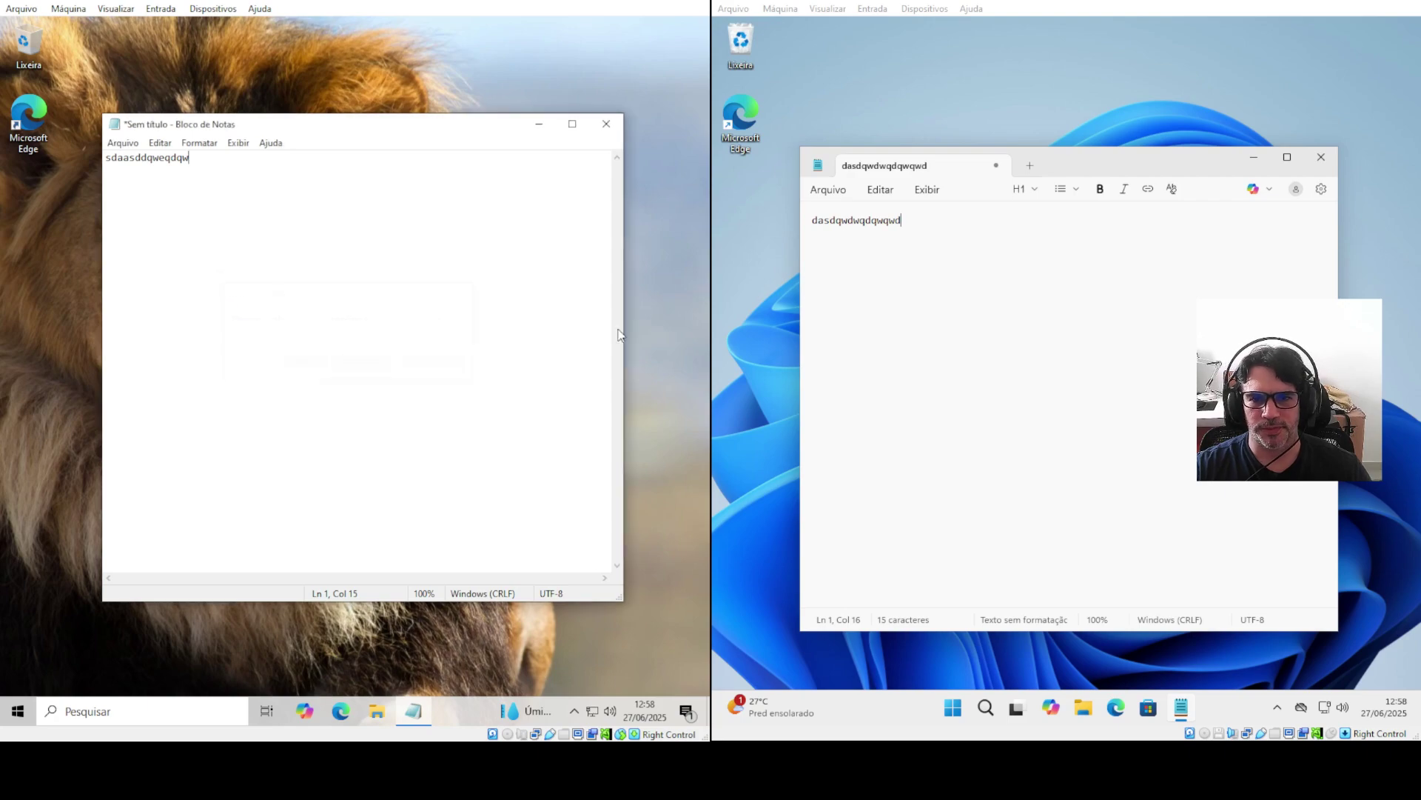
click(1321, 157)
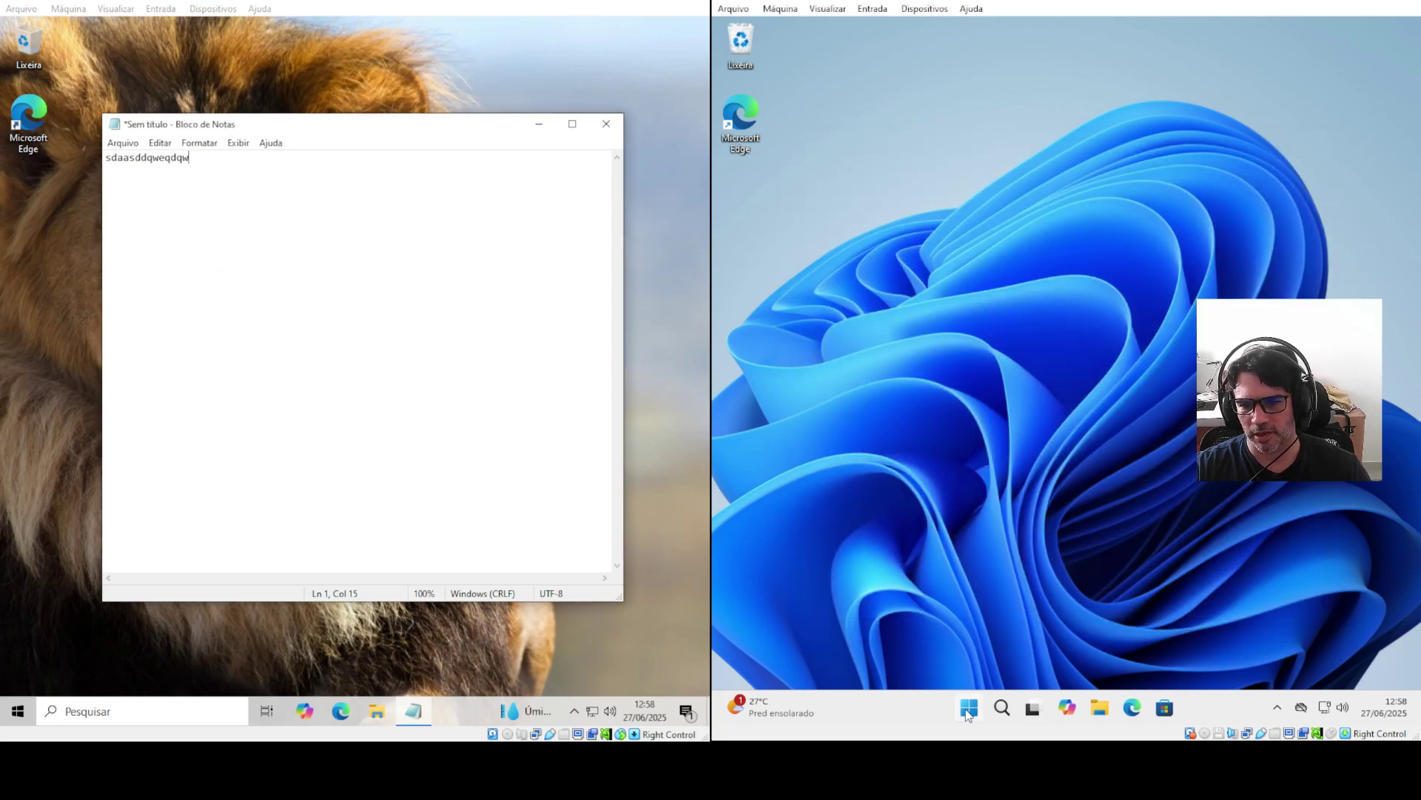
click(969, 716)
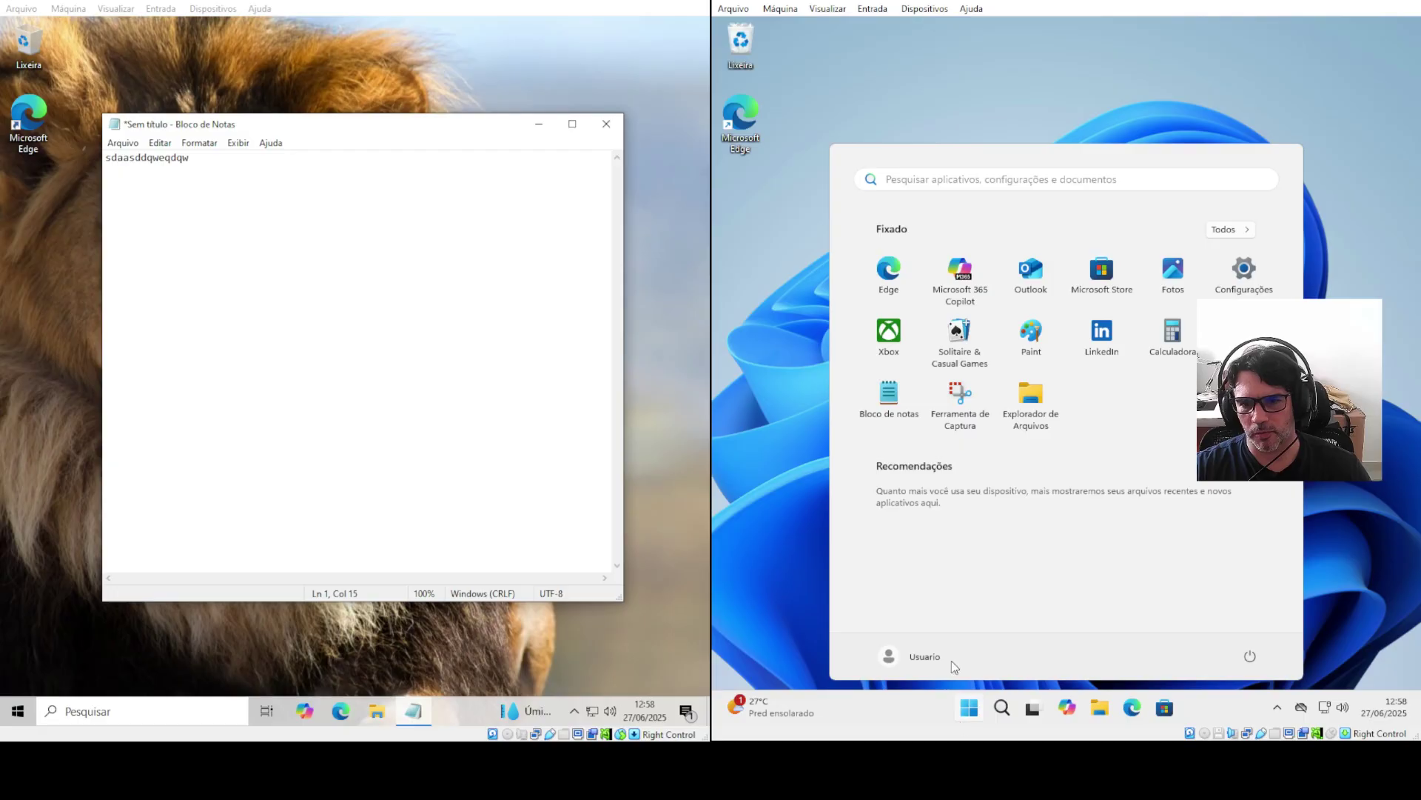
click(889, 400)
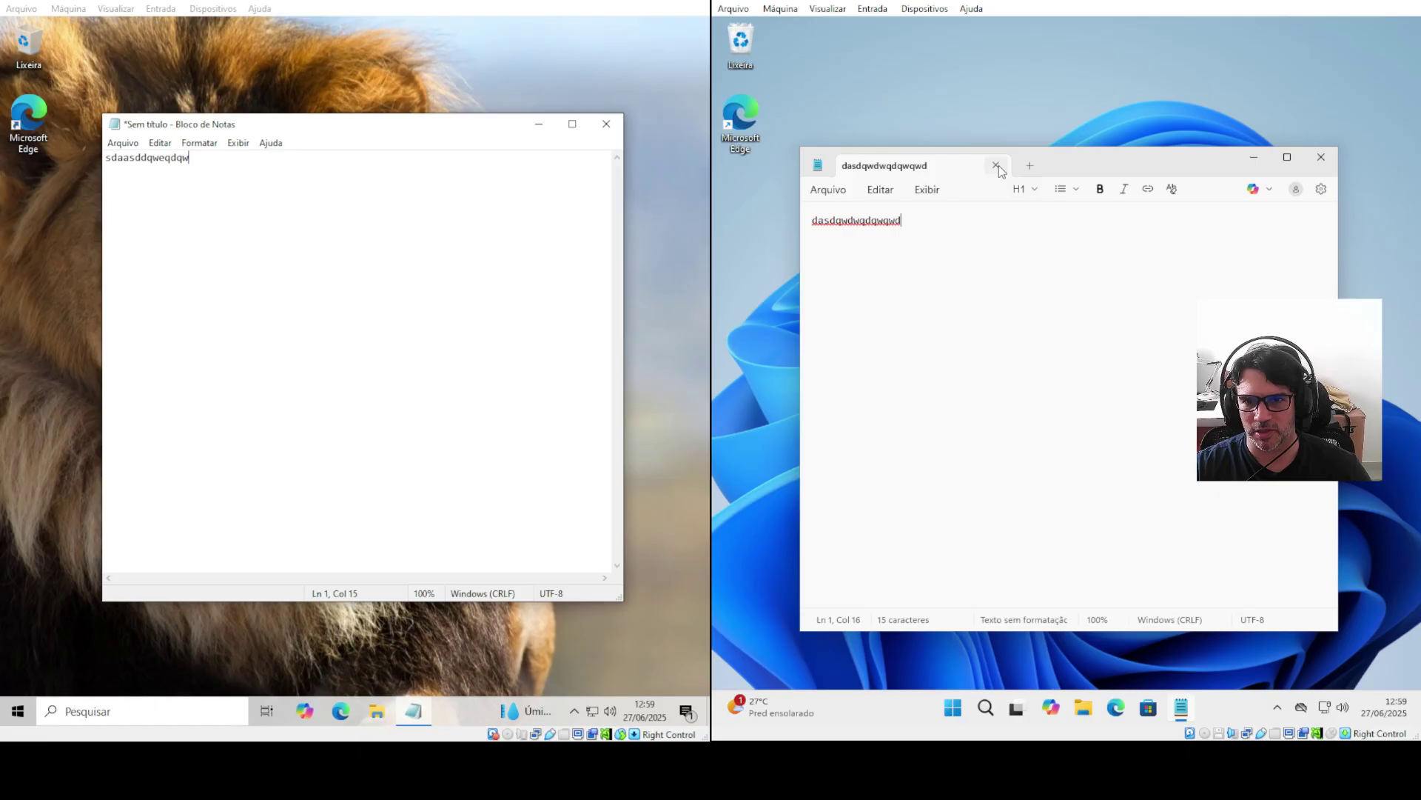
Save the Windows 11 Notepad text in Documentos as "teste2"
click(827, 190)
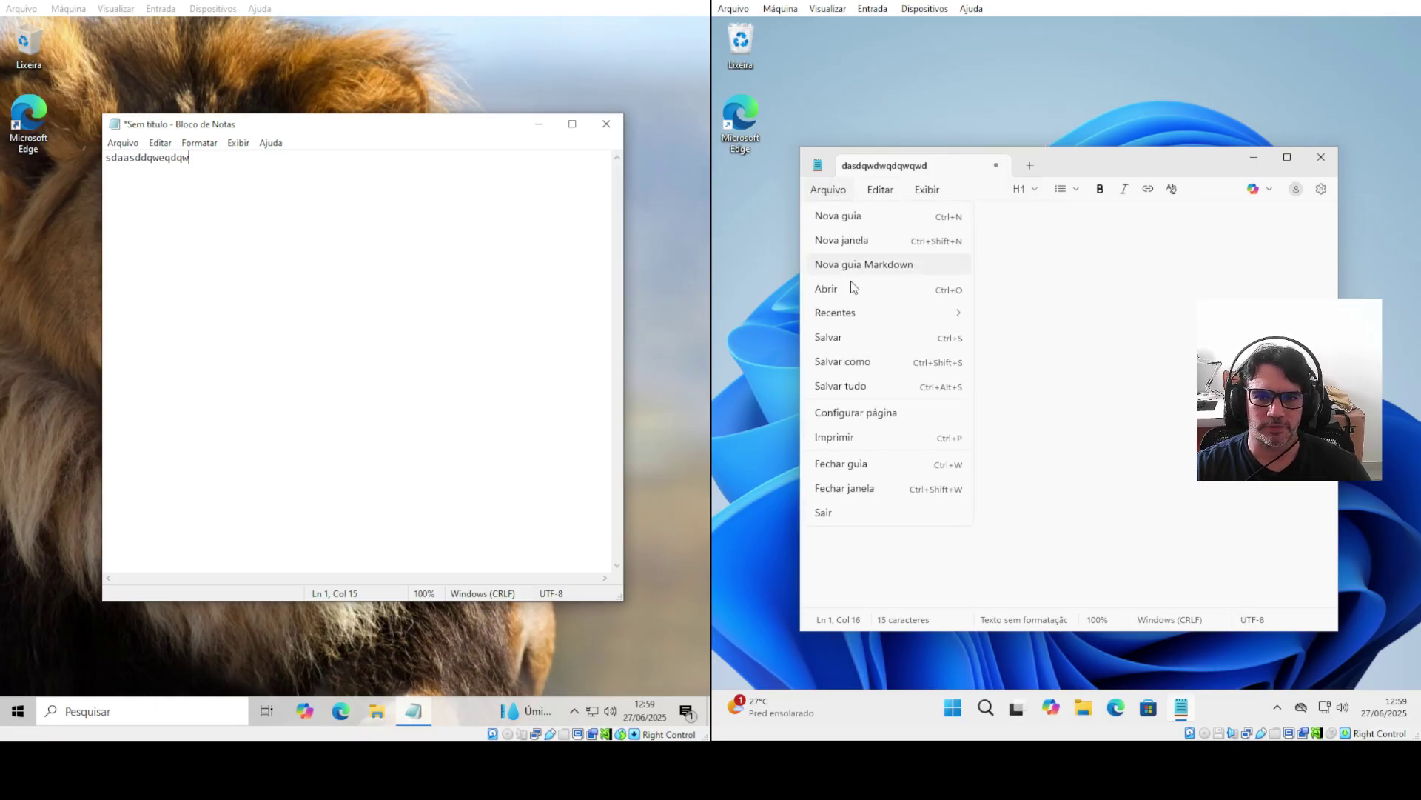
click(834, 339)
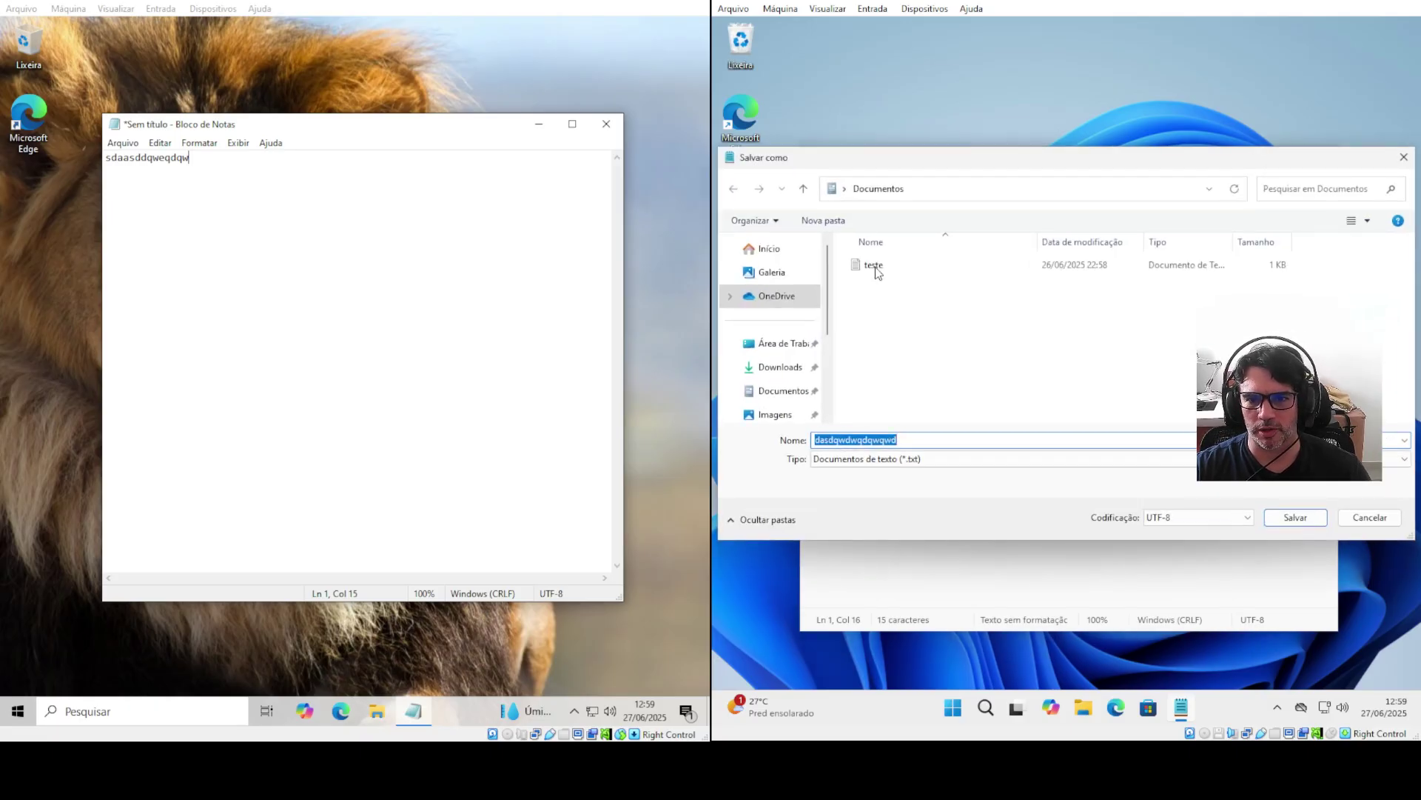
text(teste)
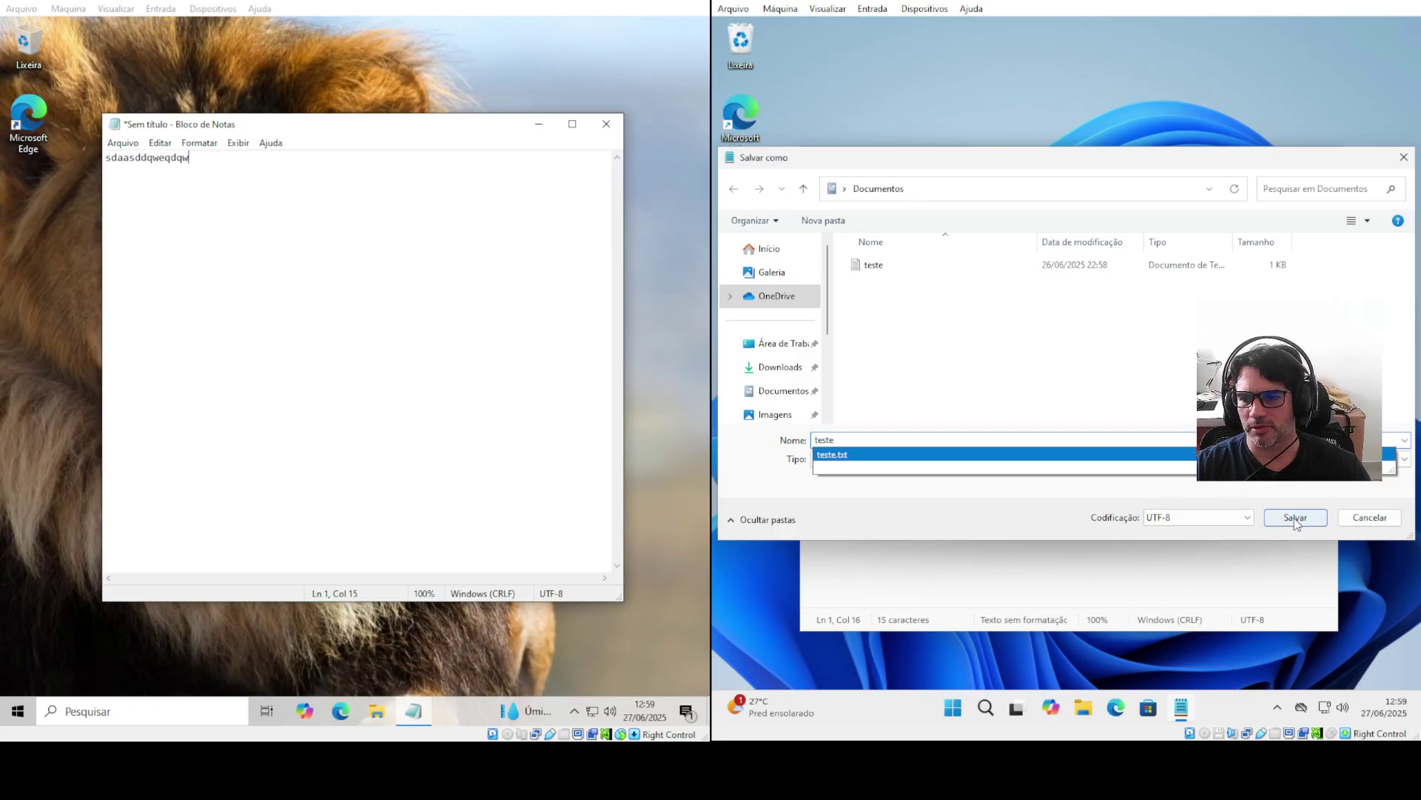
text(2)
click(1295, 517)
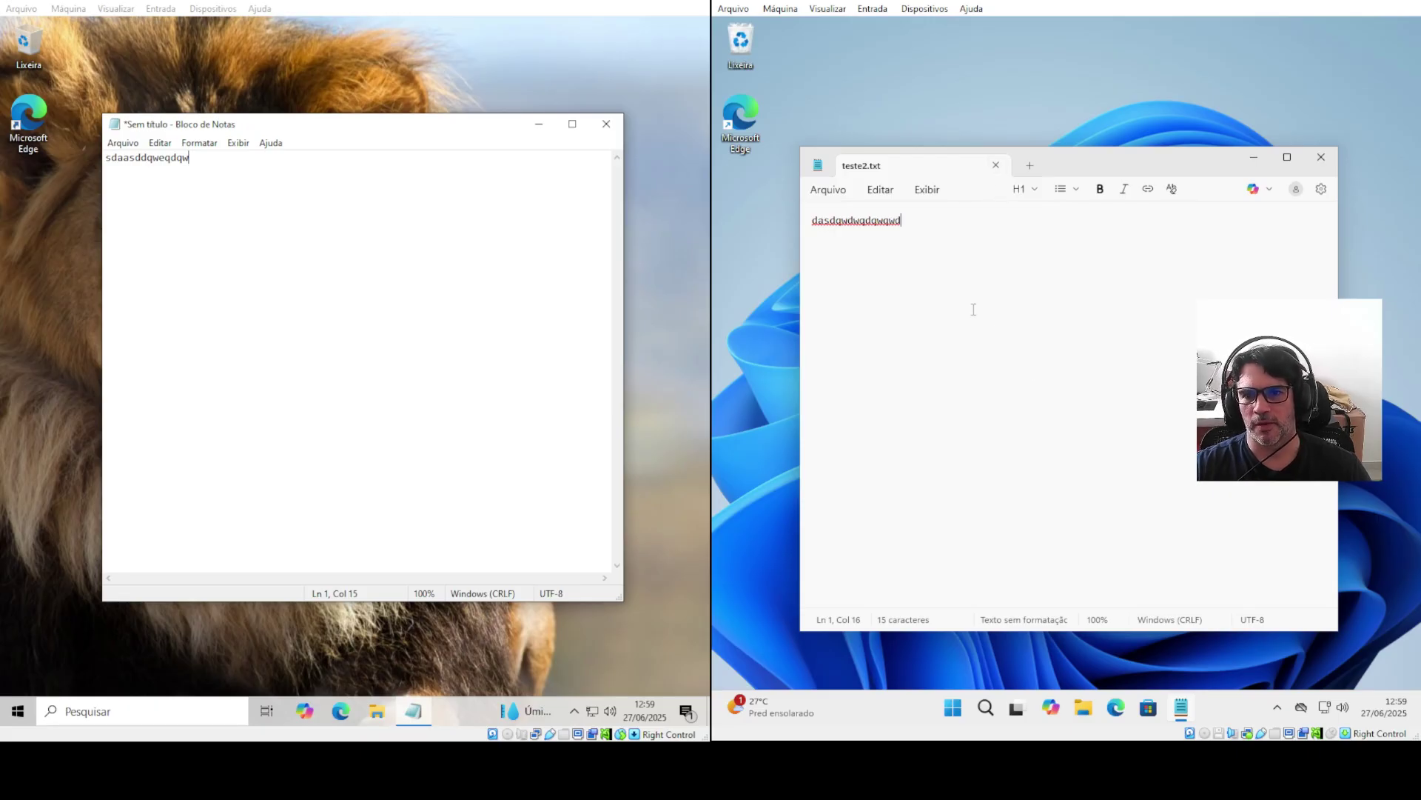
Add a second line "weqeqwdwqdqwd" to teste2.txt on Windows 11 without saving, and close and reopen Notepad
key(Return)
text(weqeqwdwqdqwd)
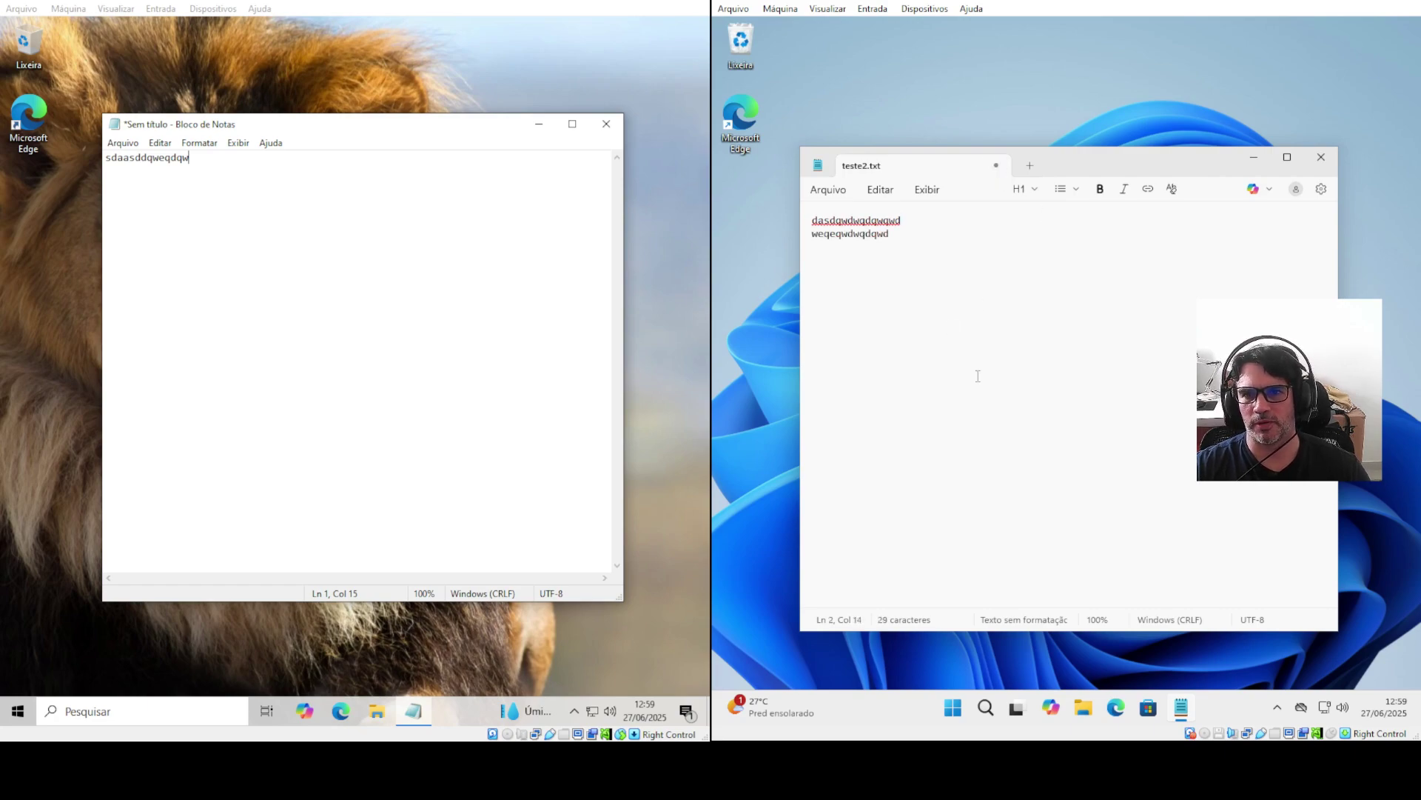
click(1322, 157)
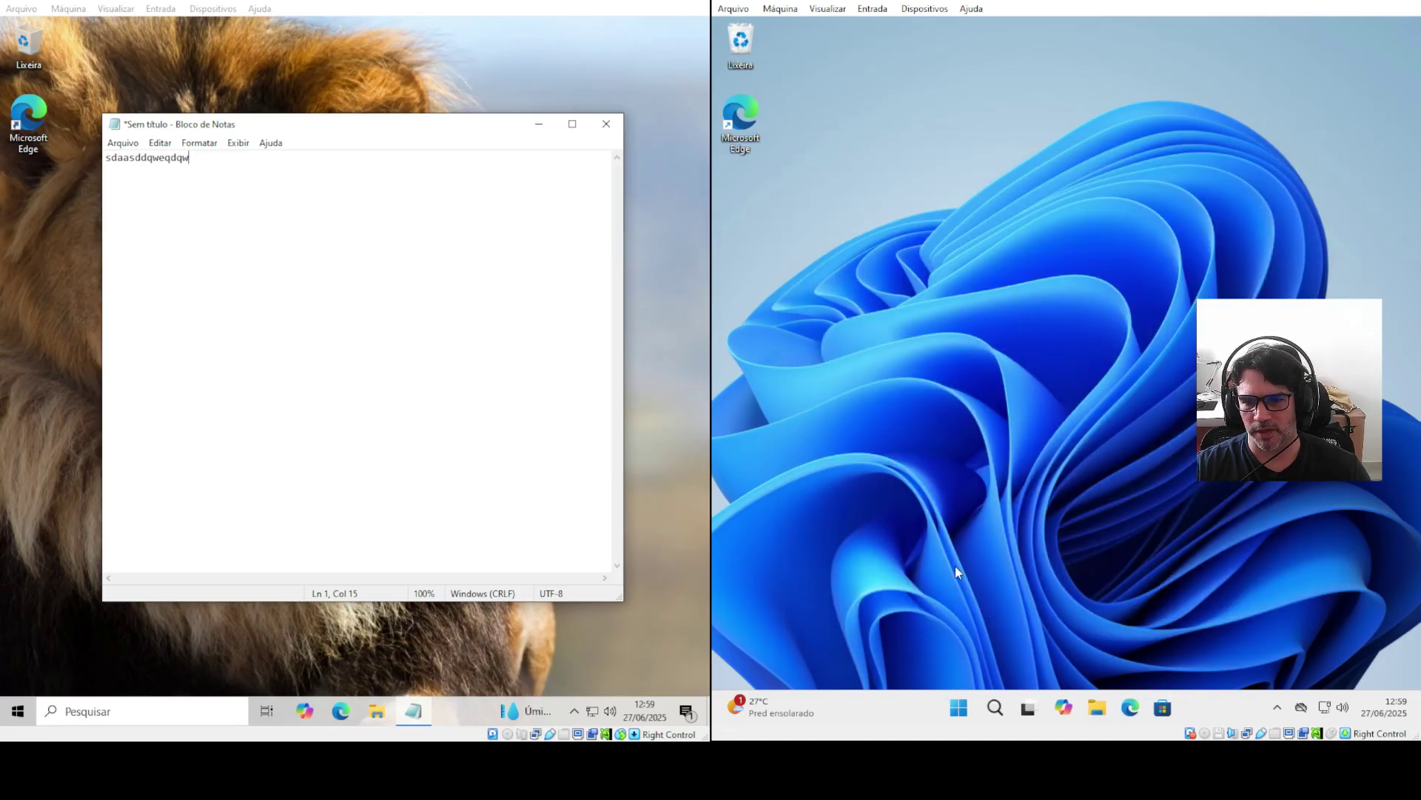
click(966, 713)
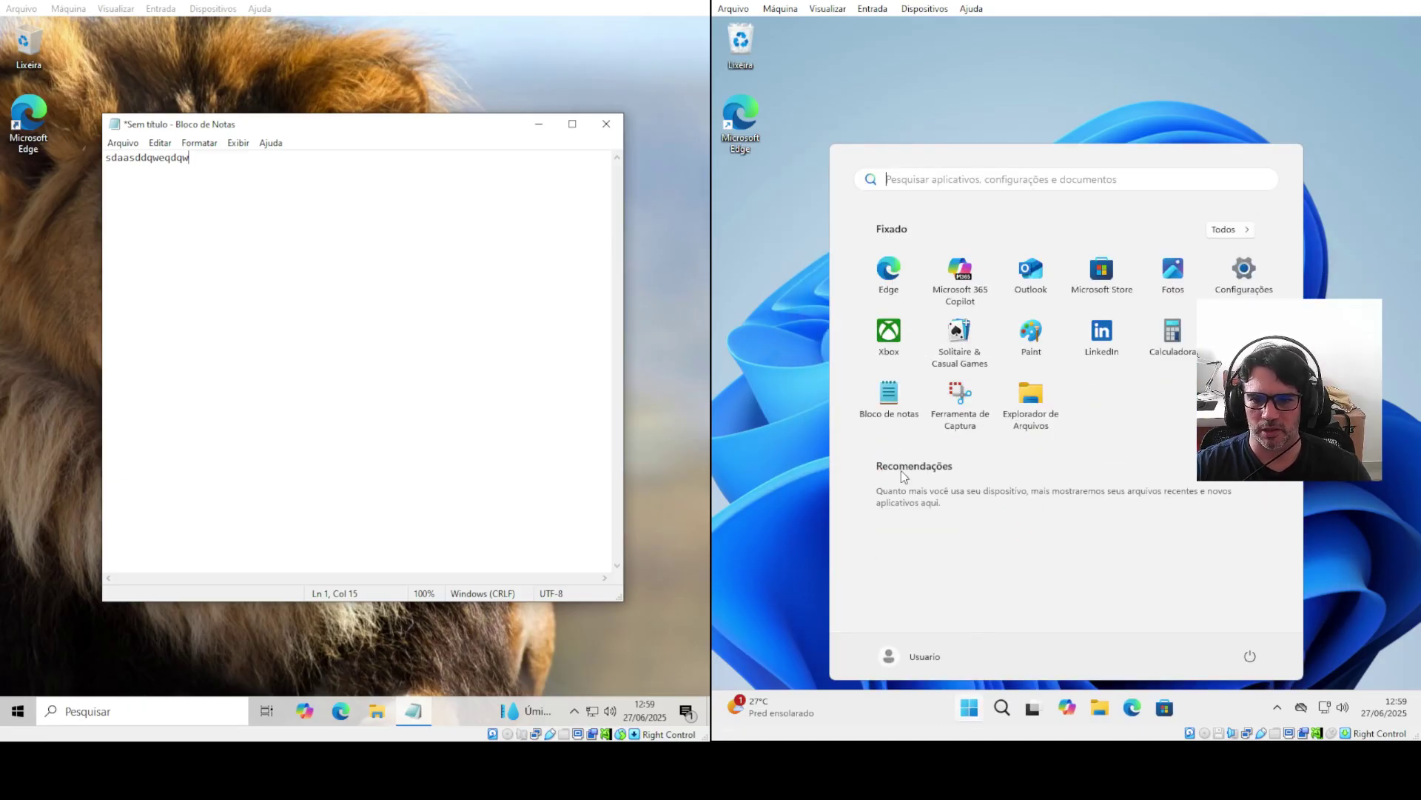
click(896, 400)
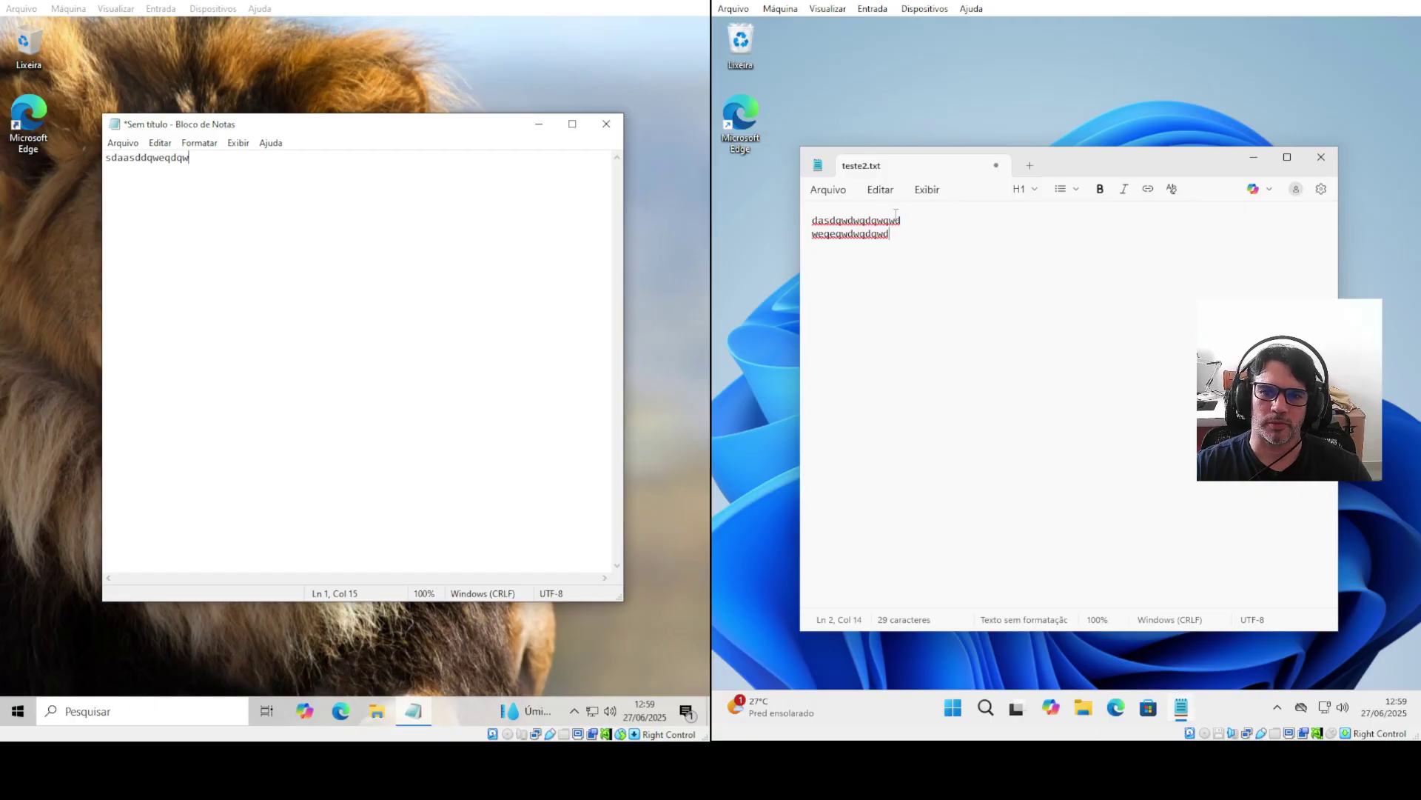
click(827, 189)
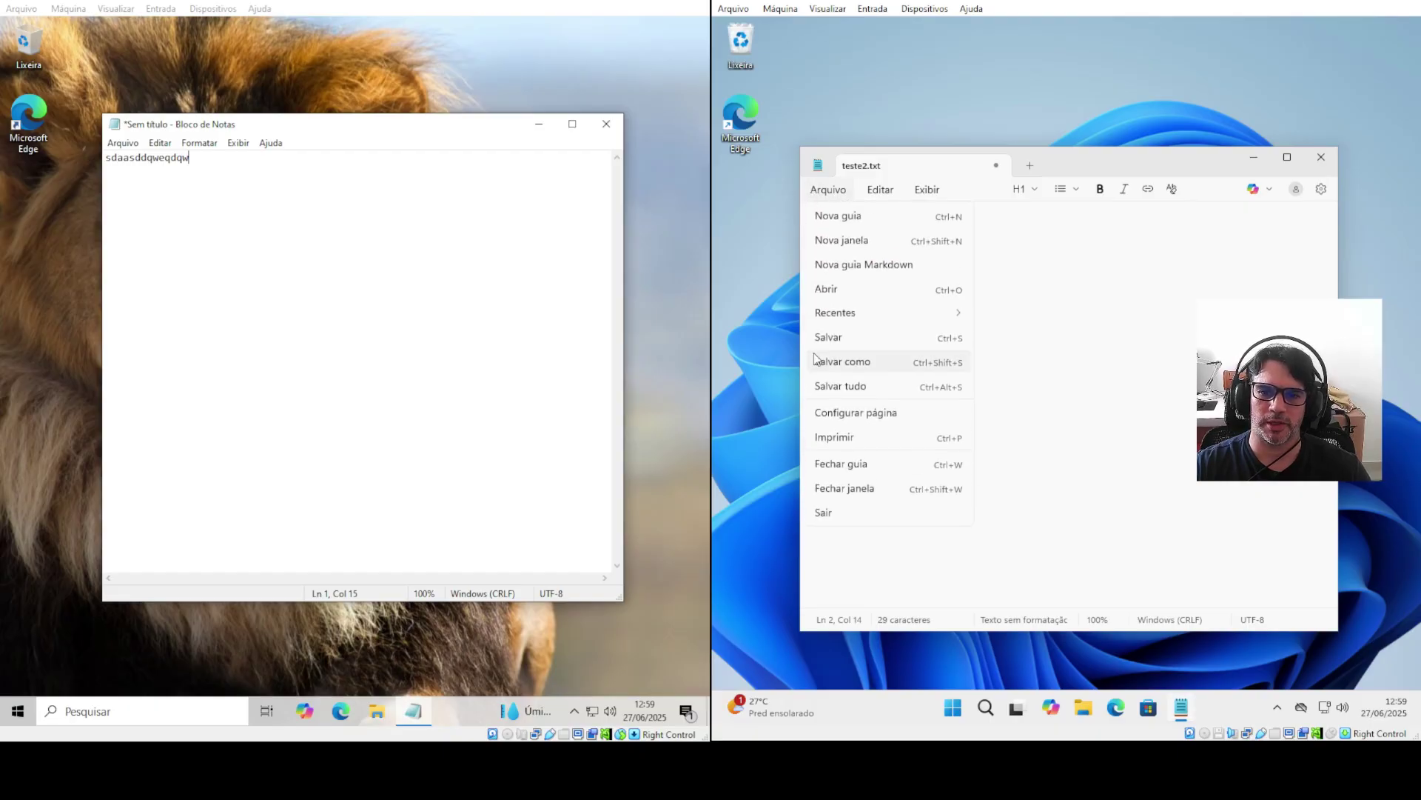
click(877, 236)
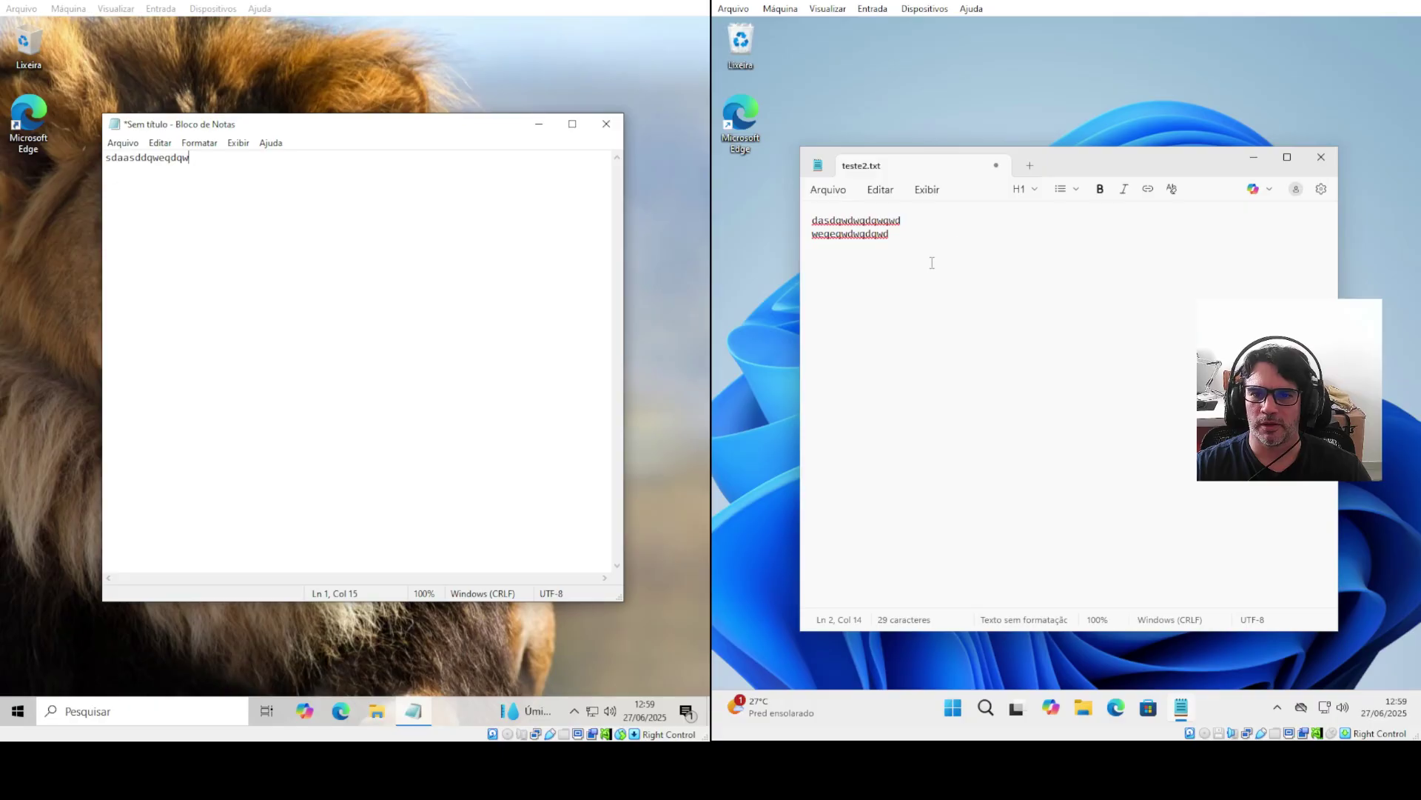
Add two Windows 11 Notepad tabs containing "weqweqddqw" and "dqwdwqcscas", and close and reopen Notepad without saving
click(1030, 165)
text(weqweqddqw)
click(1196, 167)
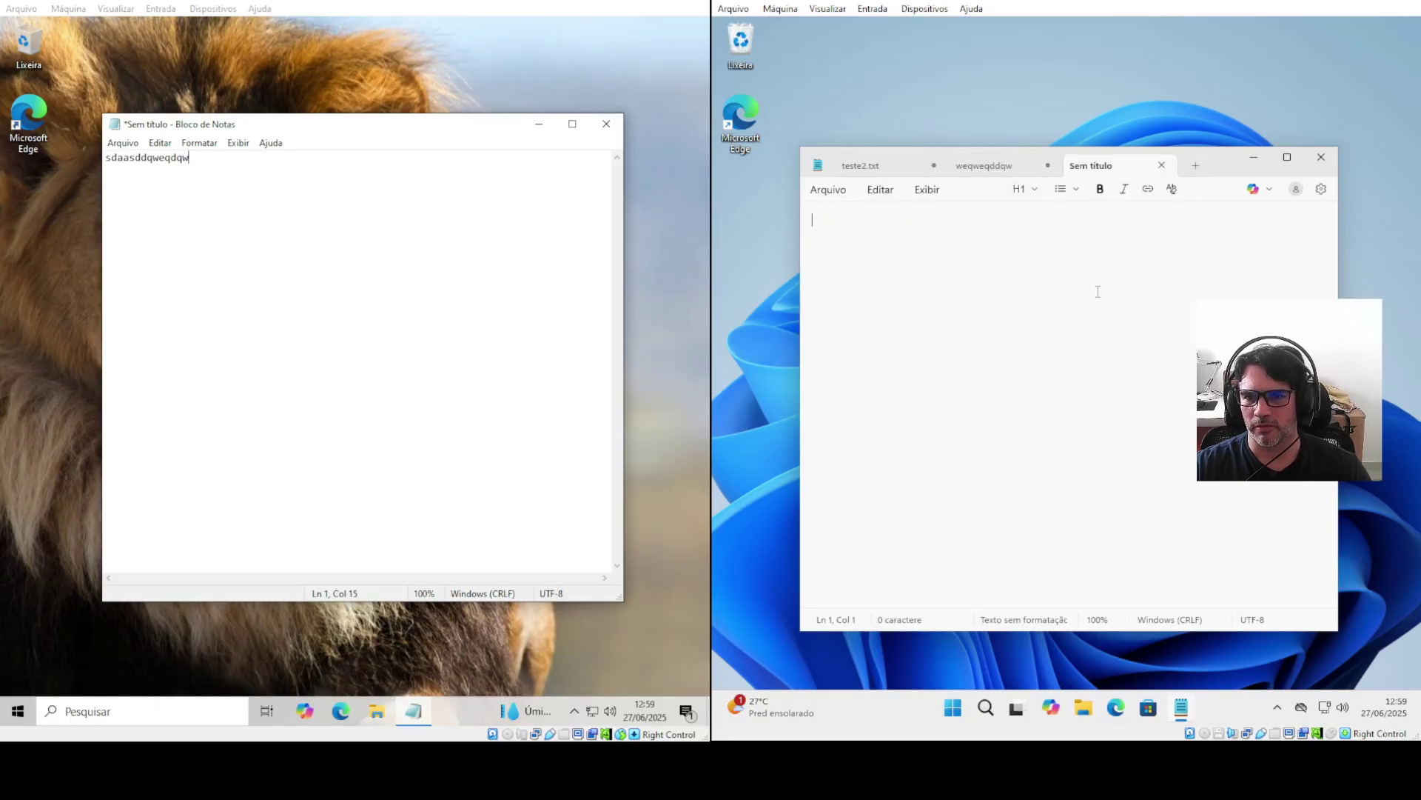
text(dqwdwqcsdqw)
click(1322, 157)
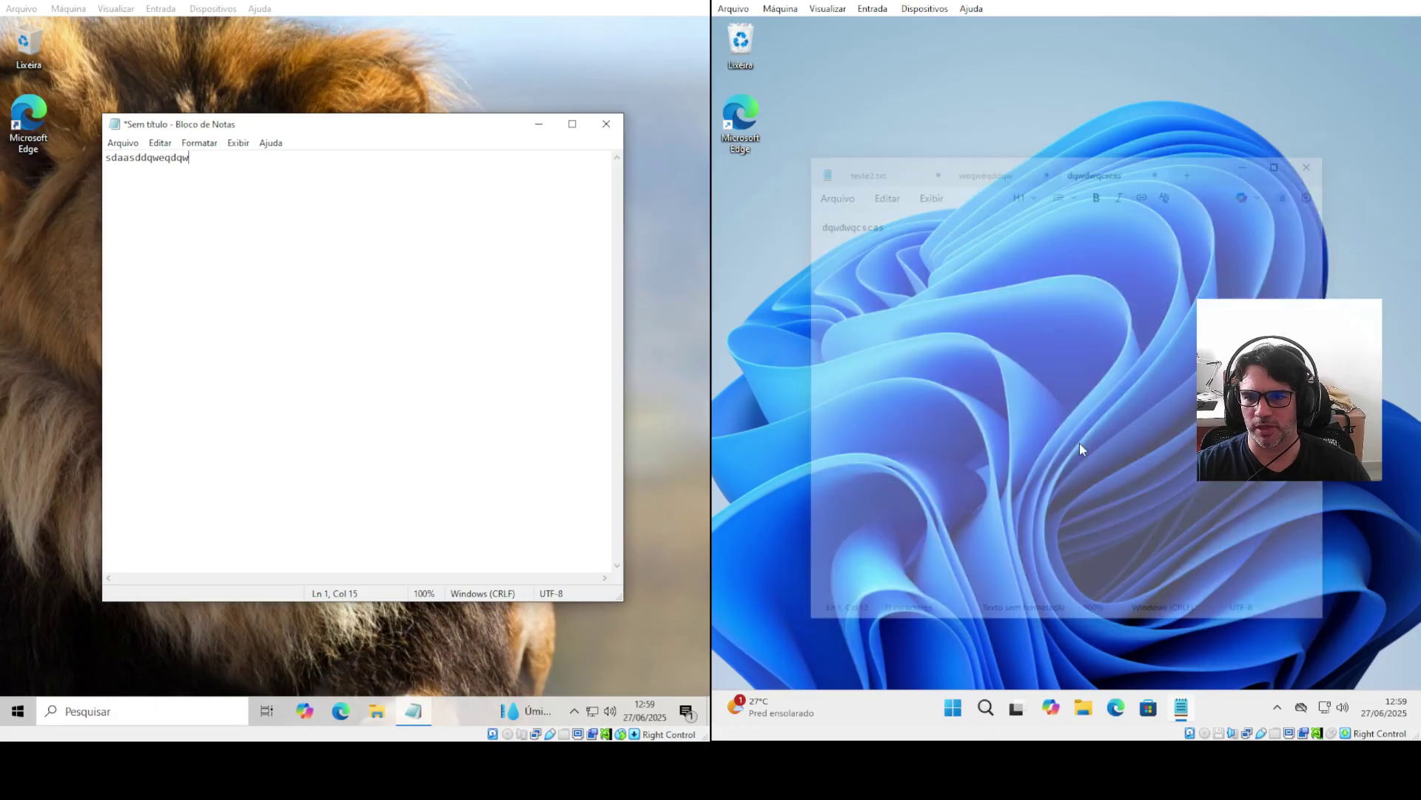
click(966, 712)
click(891, 400)
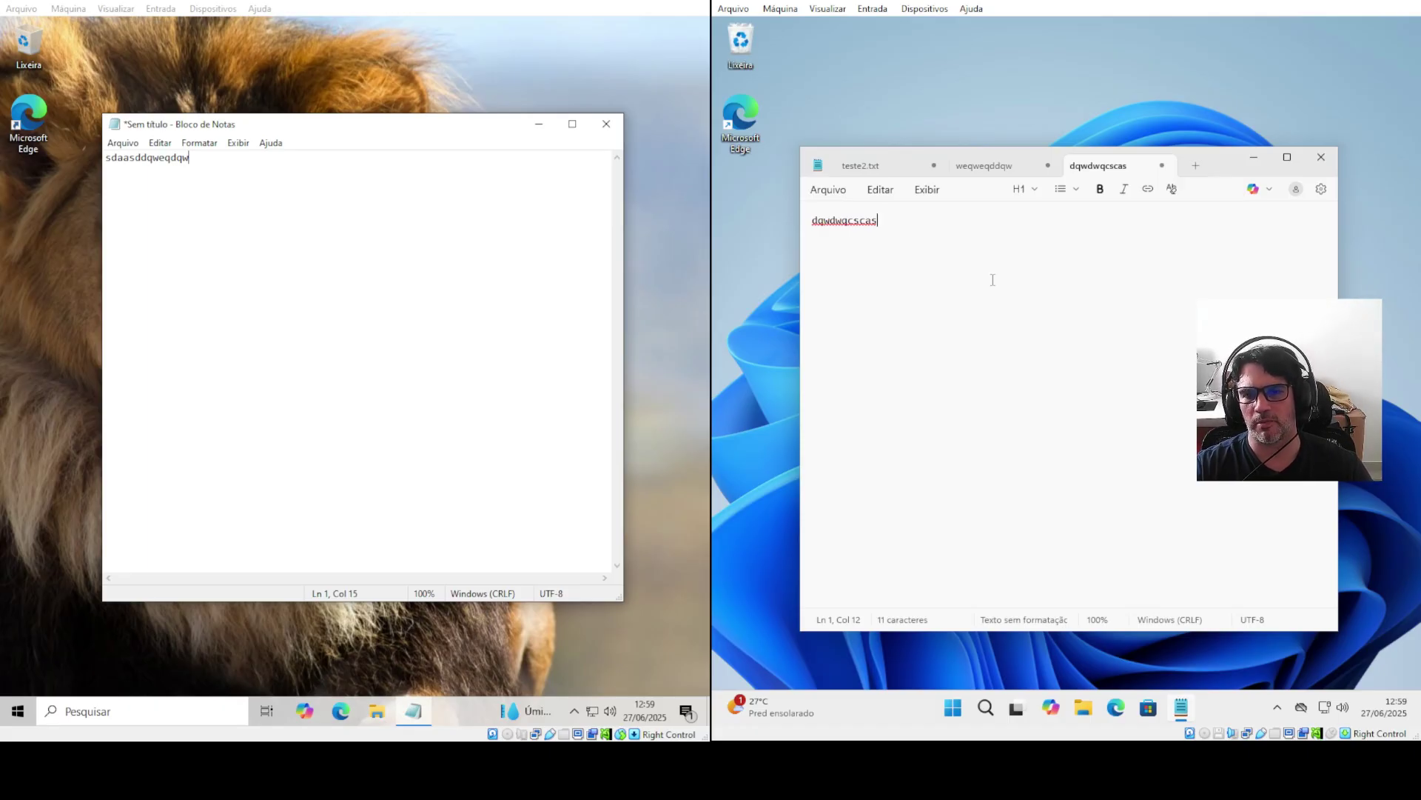
Close the Windows 10 Notepad and all three Windows 11 Notepad tabs, discarding the unsaved changes
click(607, 124)
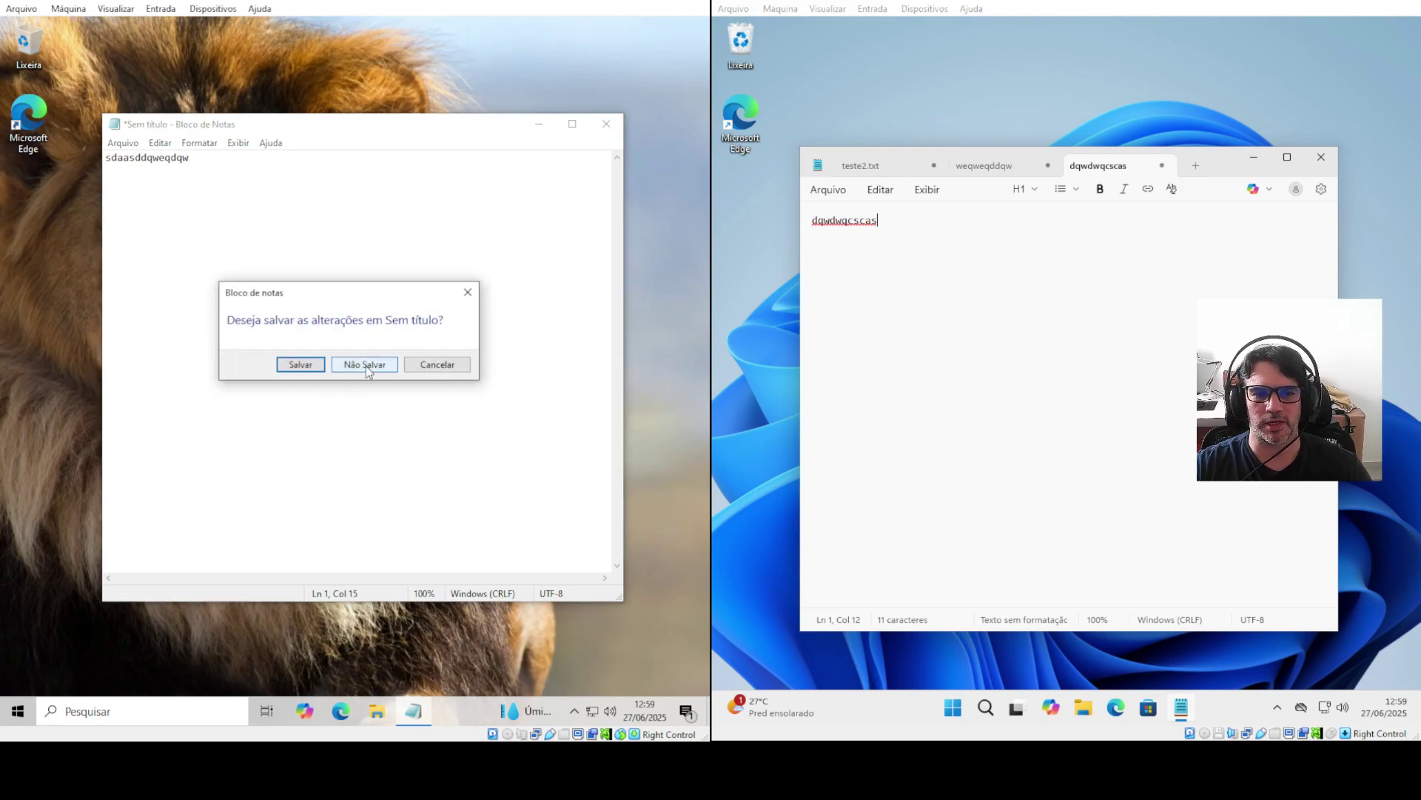
click(367, 365)
click(935, 165)
click(1075, 433)
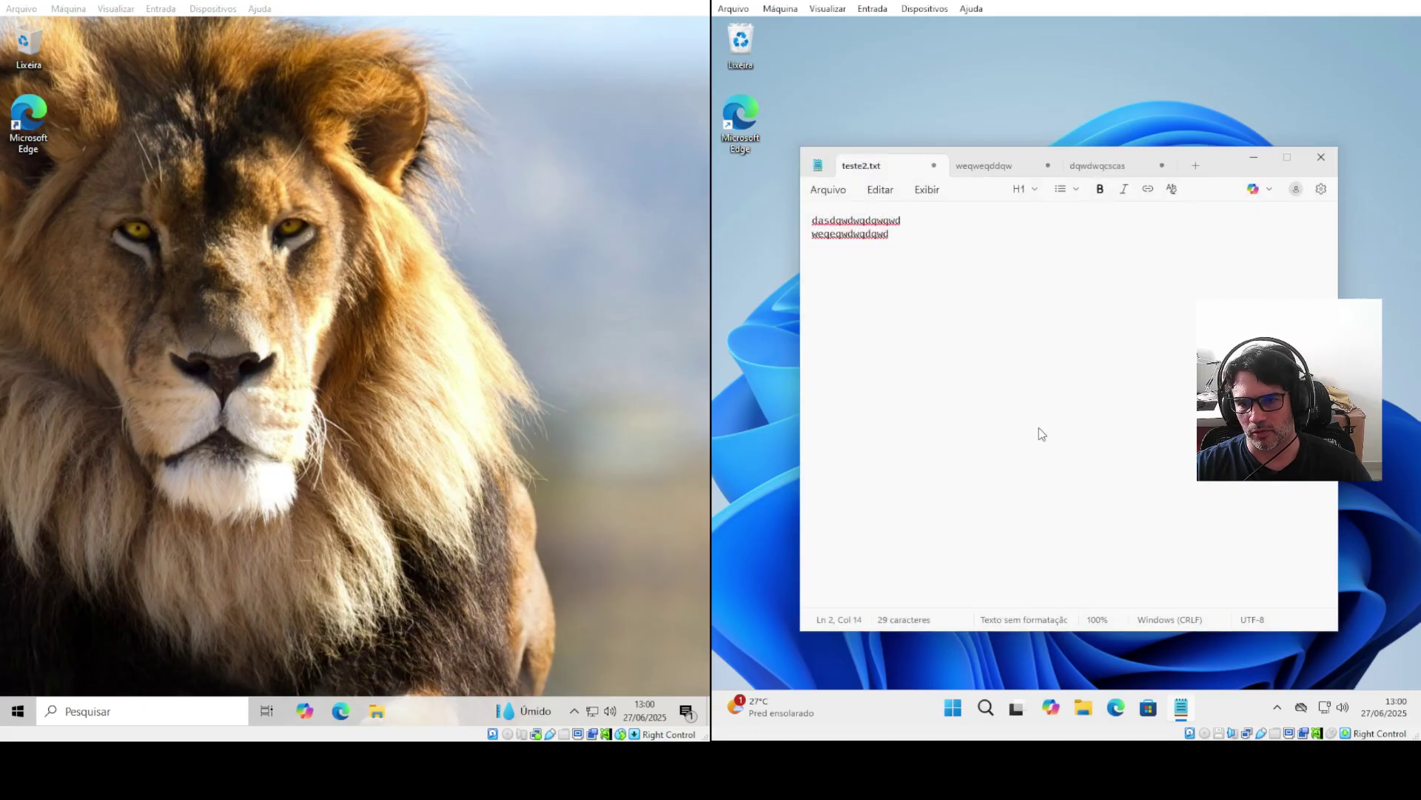
click(991, 169)
click(1095, 430)
click(995, 166)
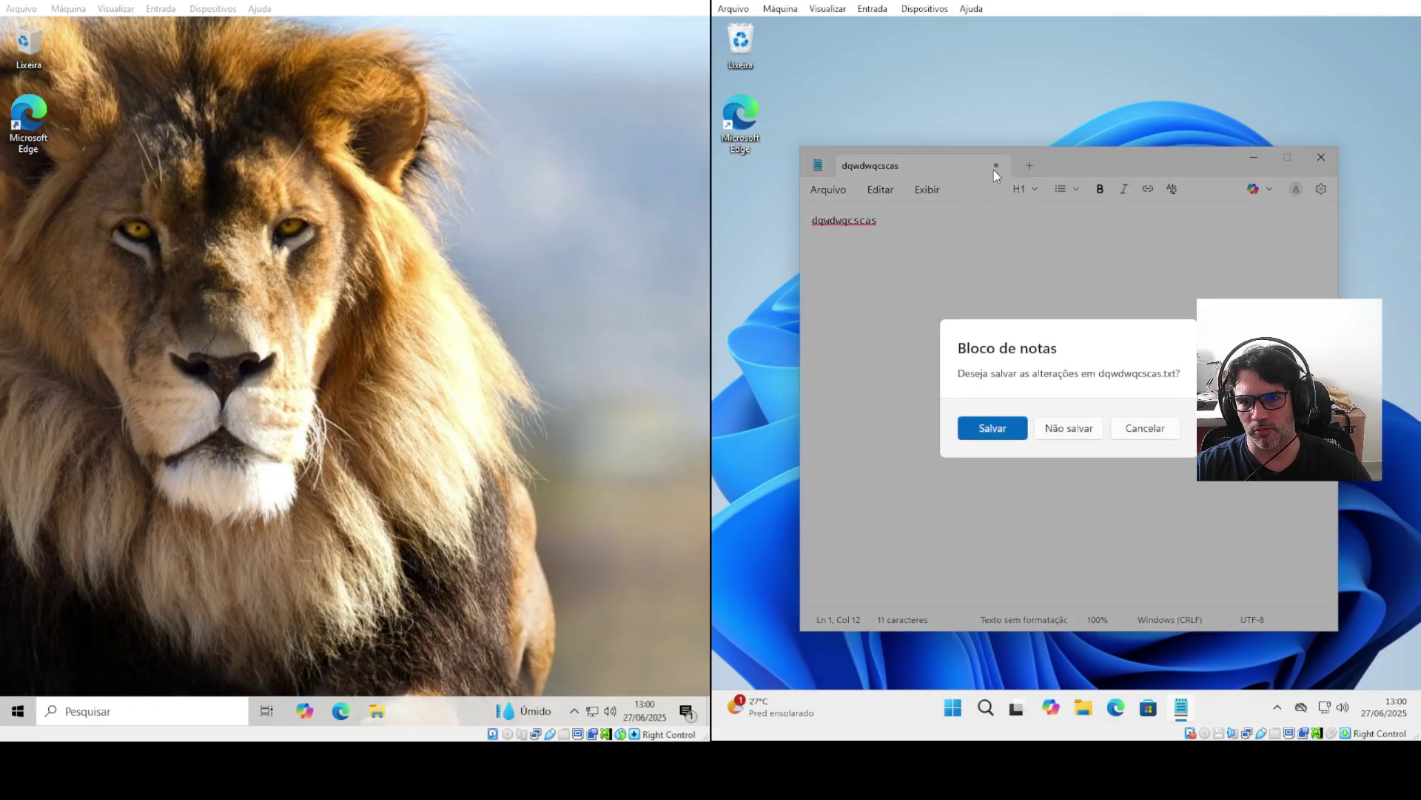
click(1075, 430)
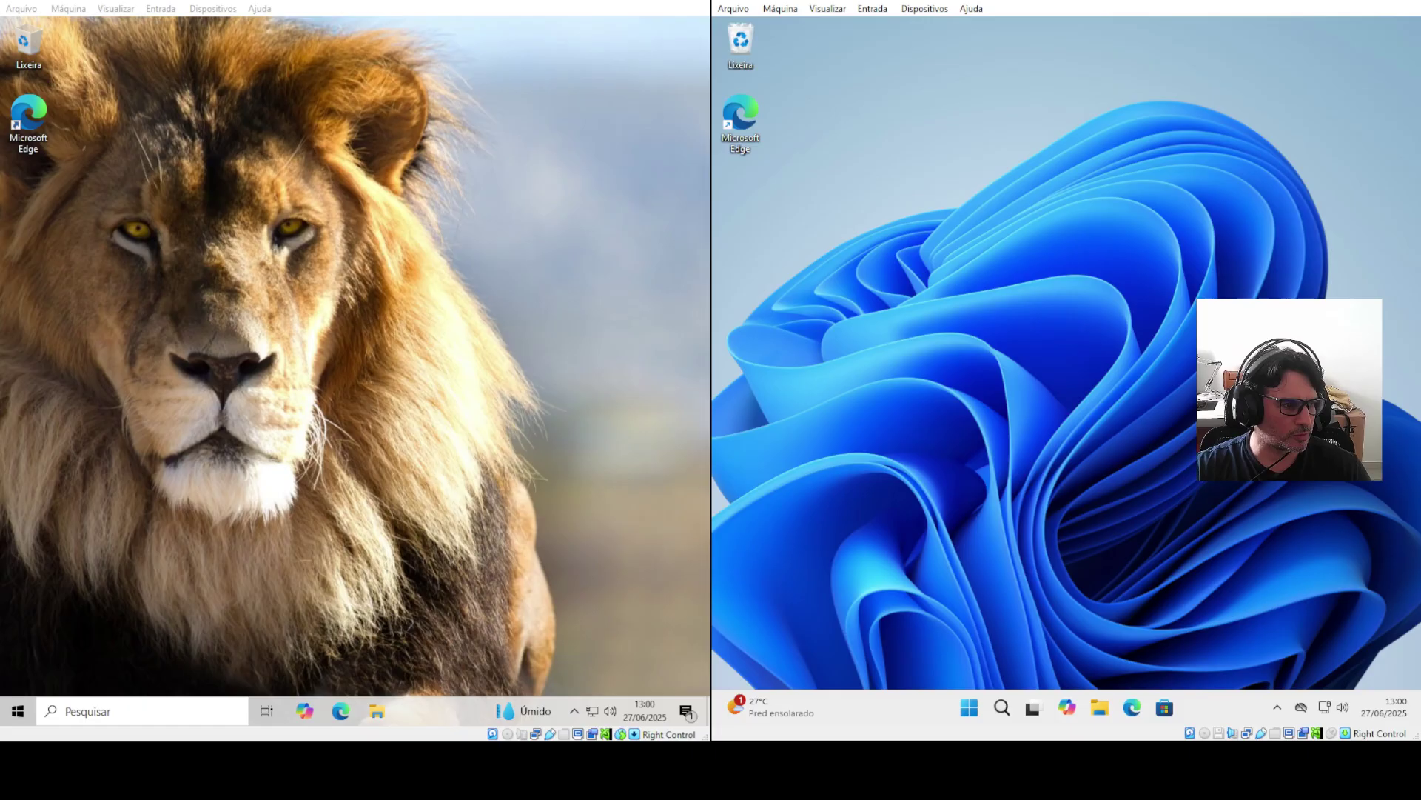
Capture the Windows 10 desktop and paste the screenshot into Paint, opened by searching for "mspaint"
click(474, 140)
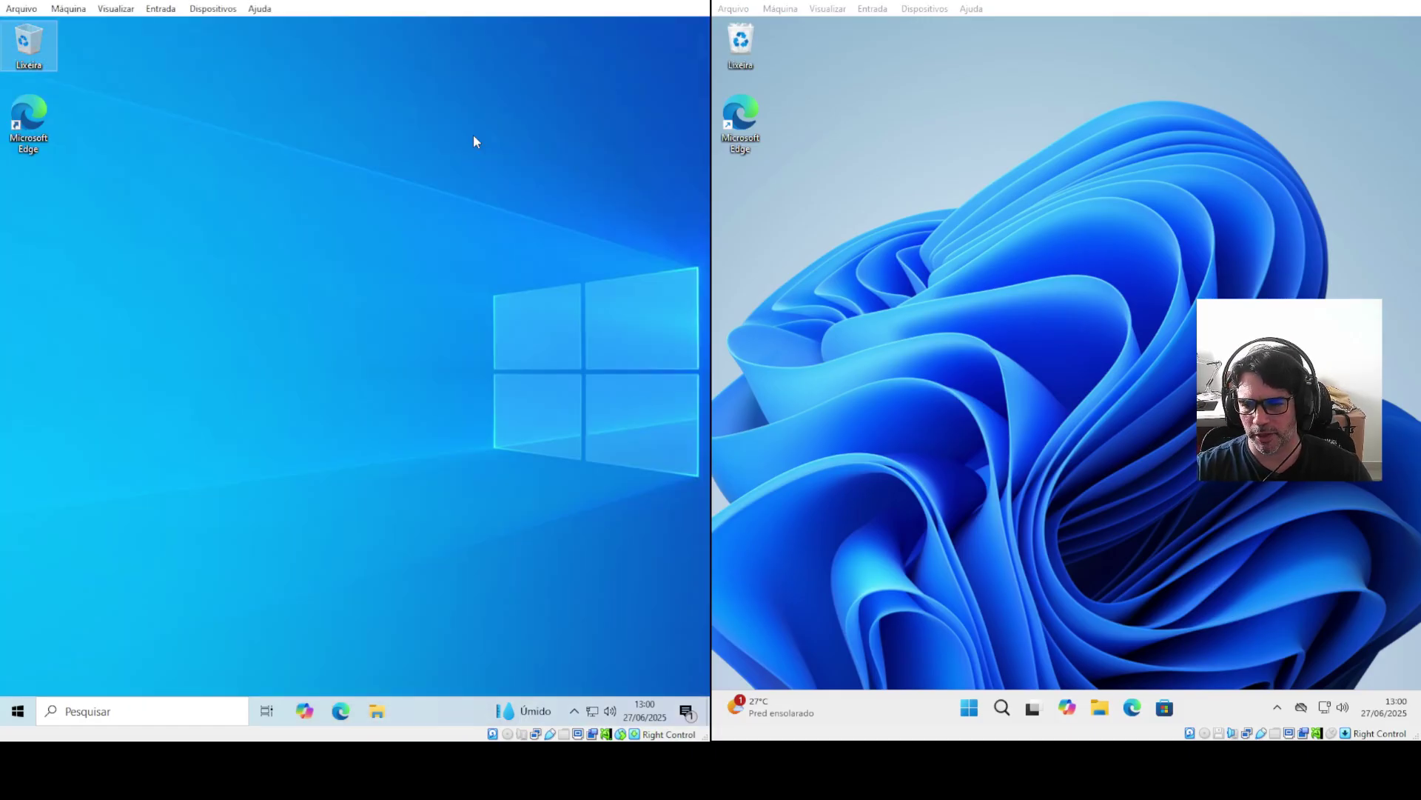
click(354, 287)
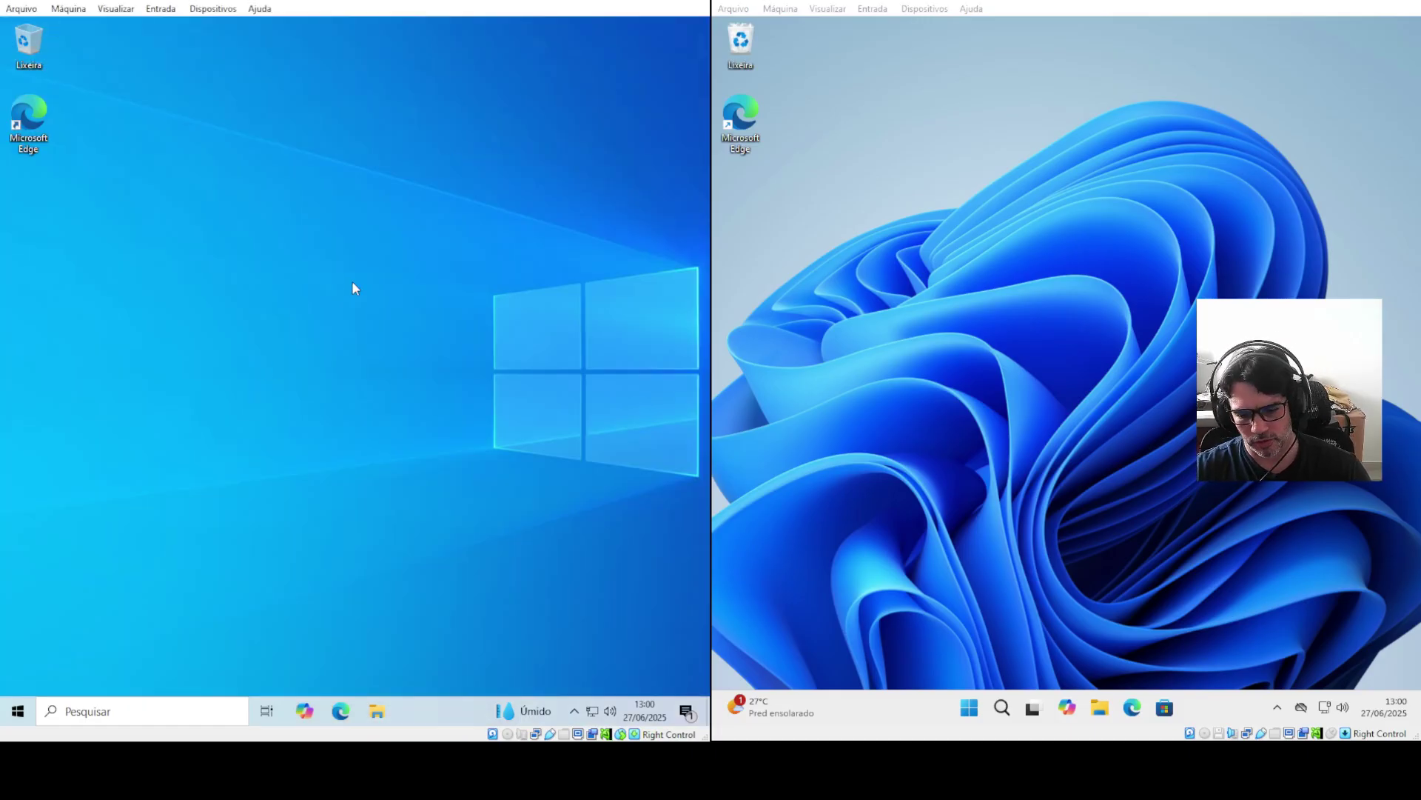
click(18, 711)
text(mspaint)
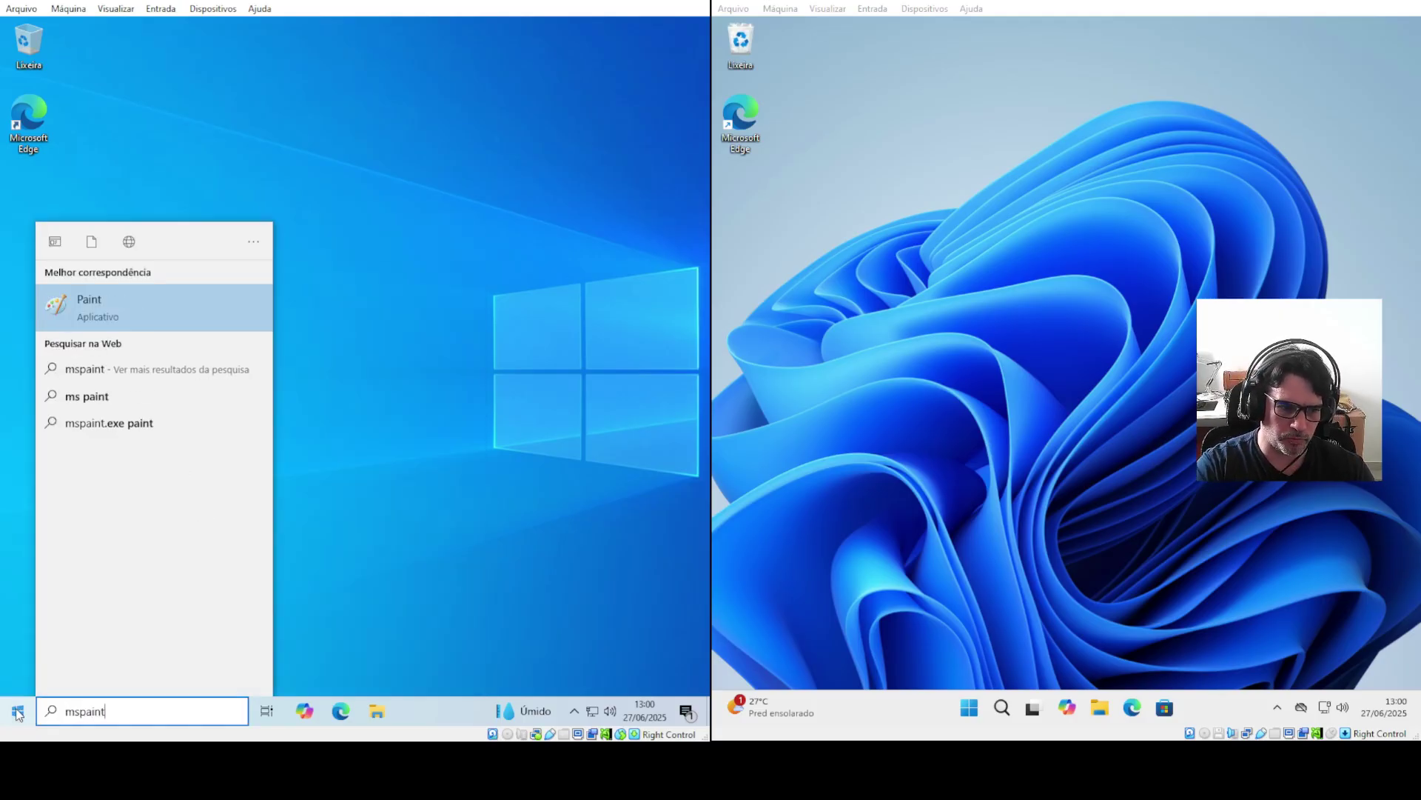
key(Return)
key(ctrl+v)
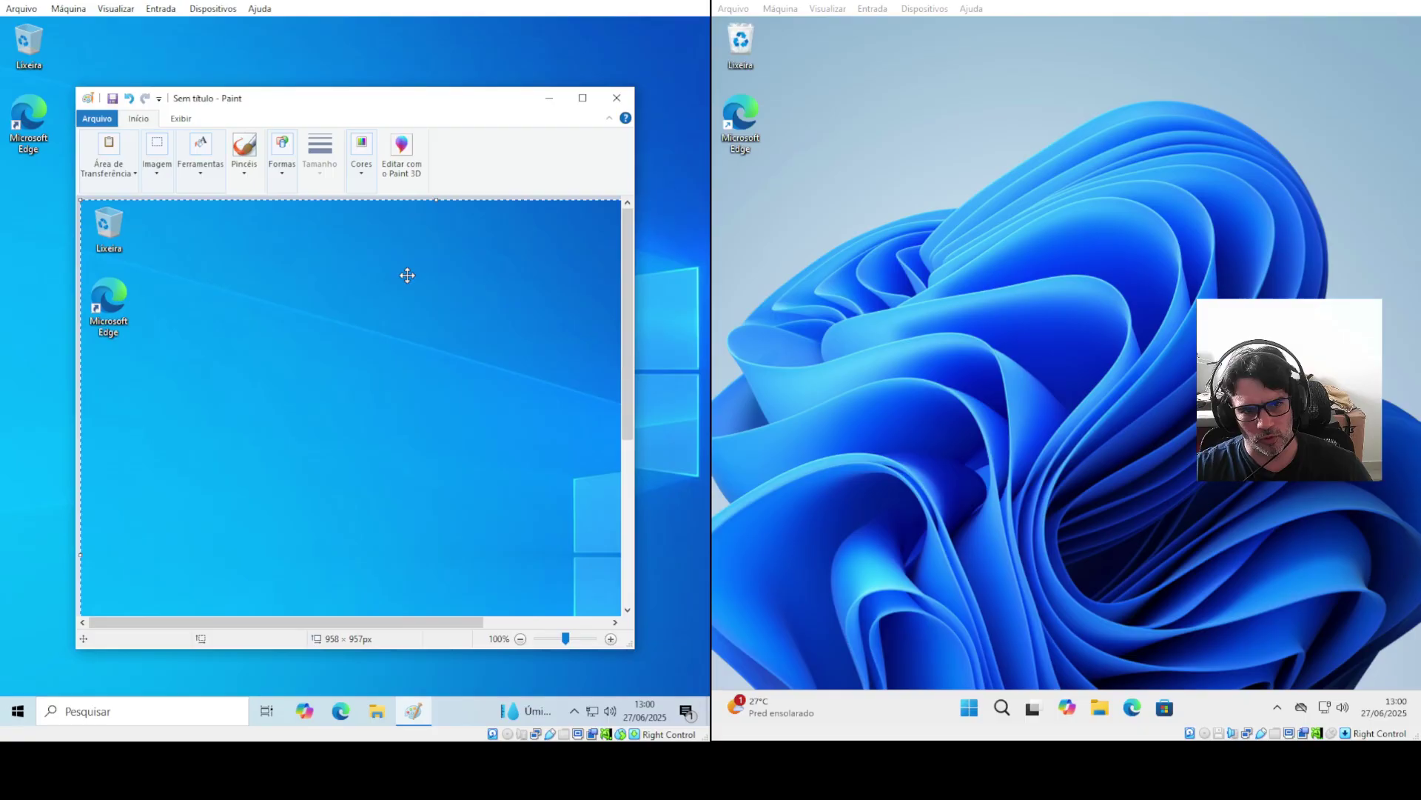
mouse_move(402, 448)
mouse_down()
mouse_move(184, 336)
mouse_move(638, 524)
mouse_move(435, 476)
mouse_move(207, 365)
mouse_move(295, 437)
mouse_move(301, 489)
mouse_move(362, 409)
mouse_move(333, 404)
mouse_up()
Take a Retângulo capture of part of the Windows 11 desktop and a Tela inteira capture with Ferramenta de Captura
click(933, 291)
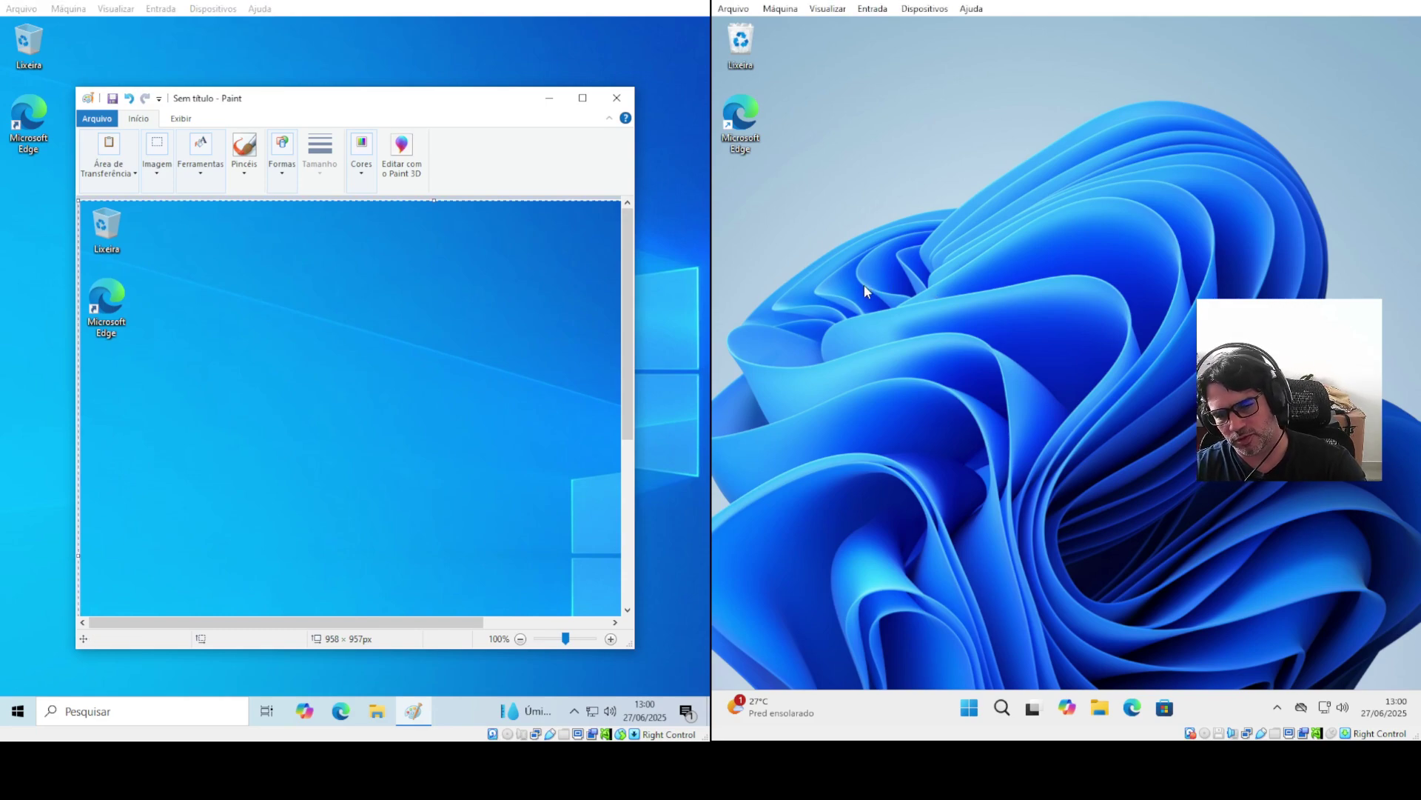
key(super+shift+s)
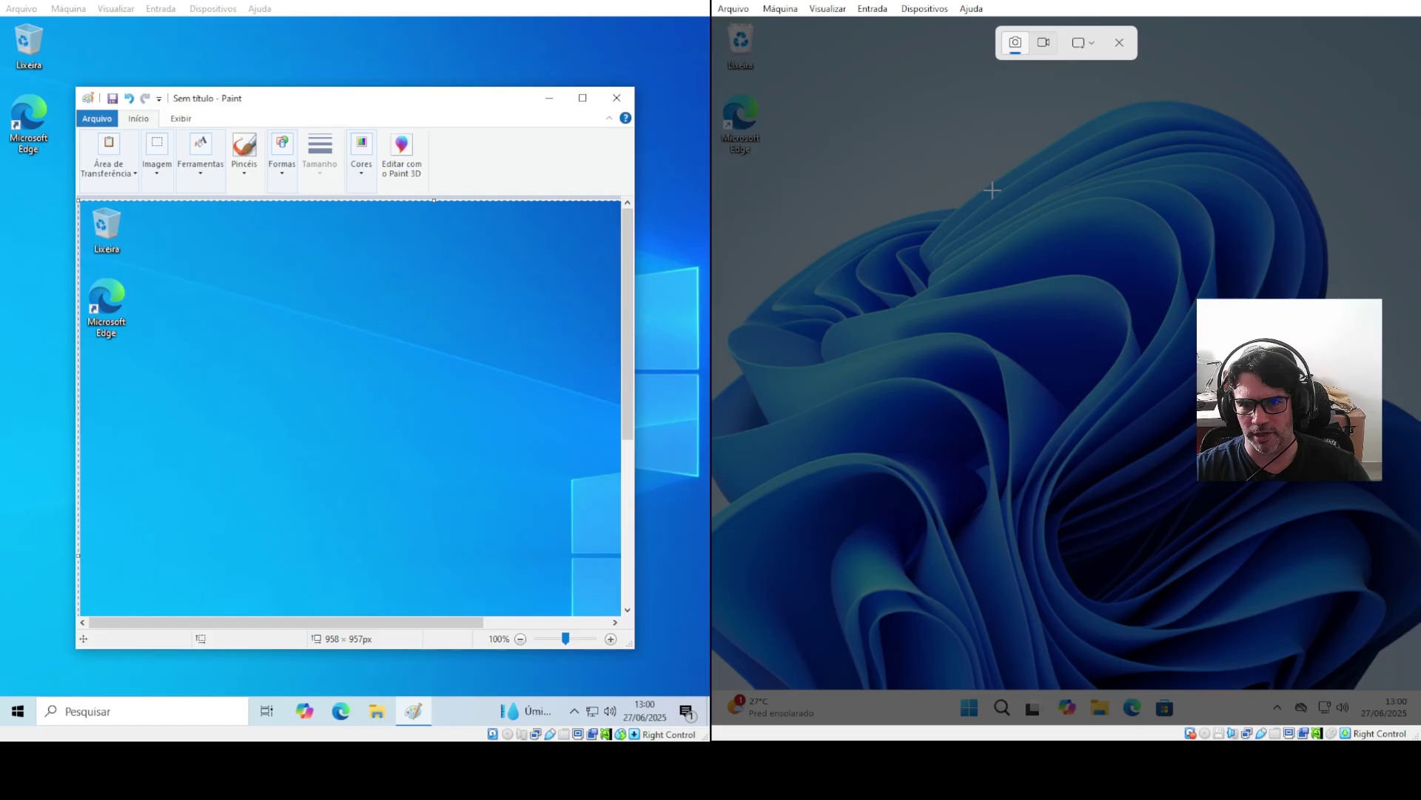
click(1084, 43)
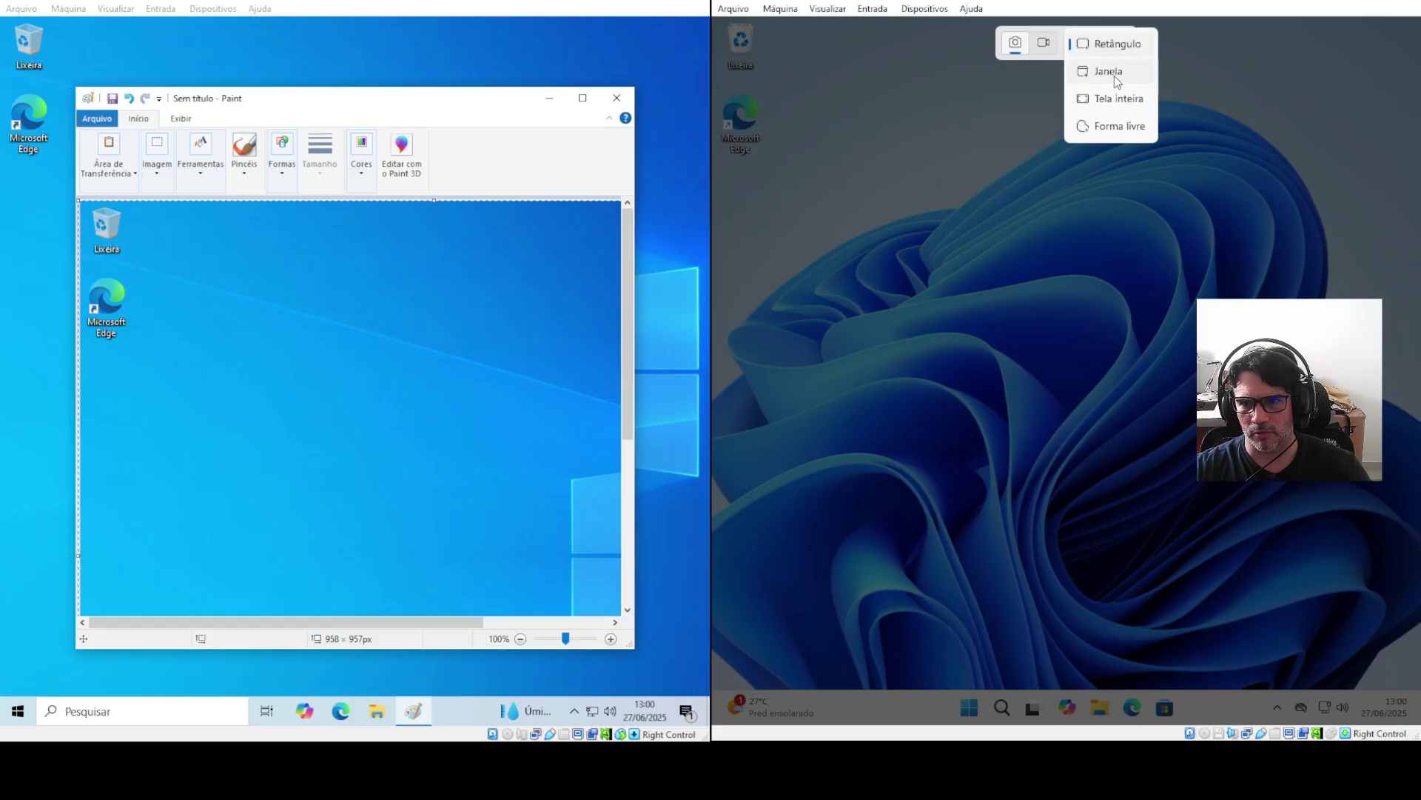
click(1103, 100)
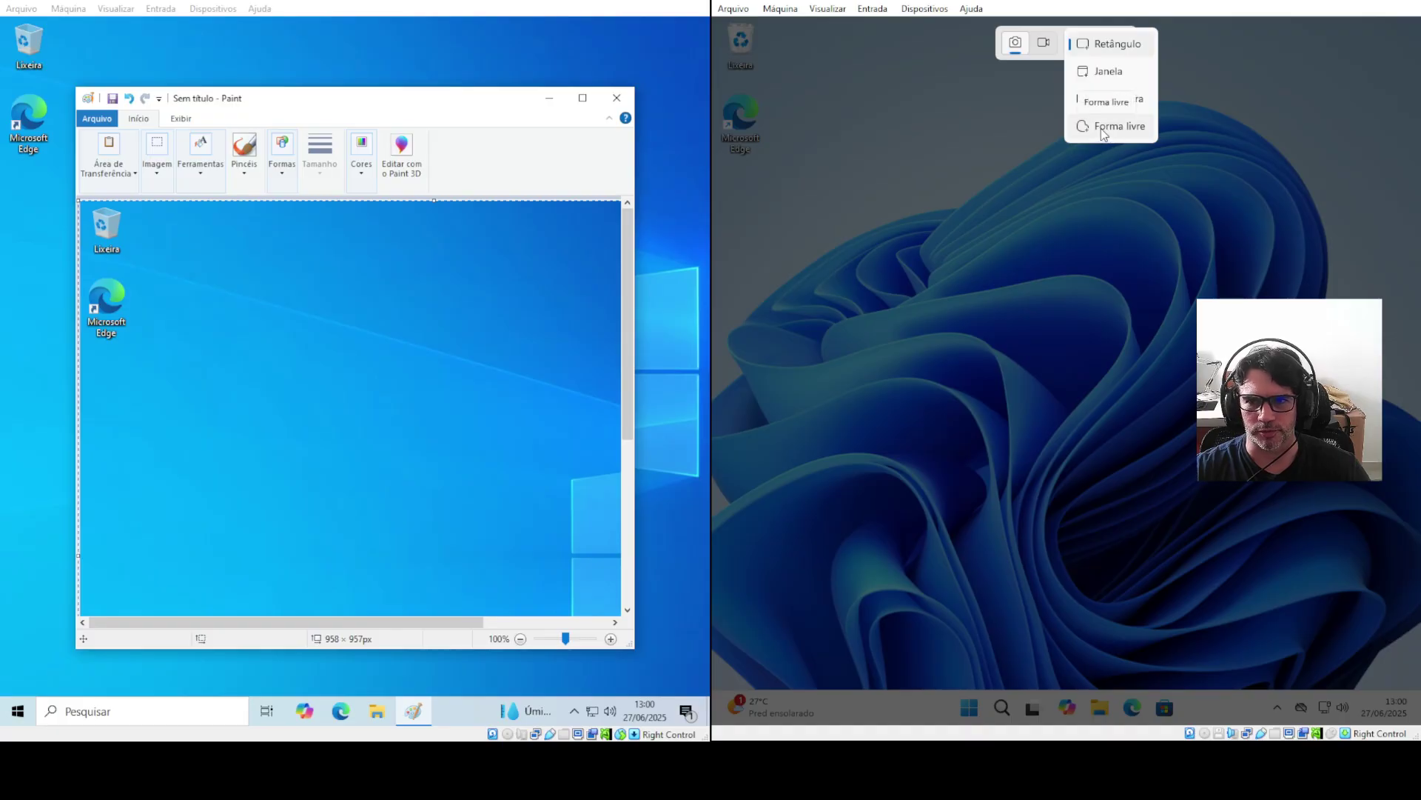
click(1115, 43)
drag(826, 134, 1253, 422)
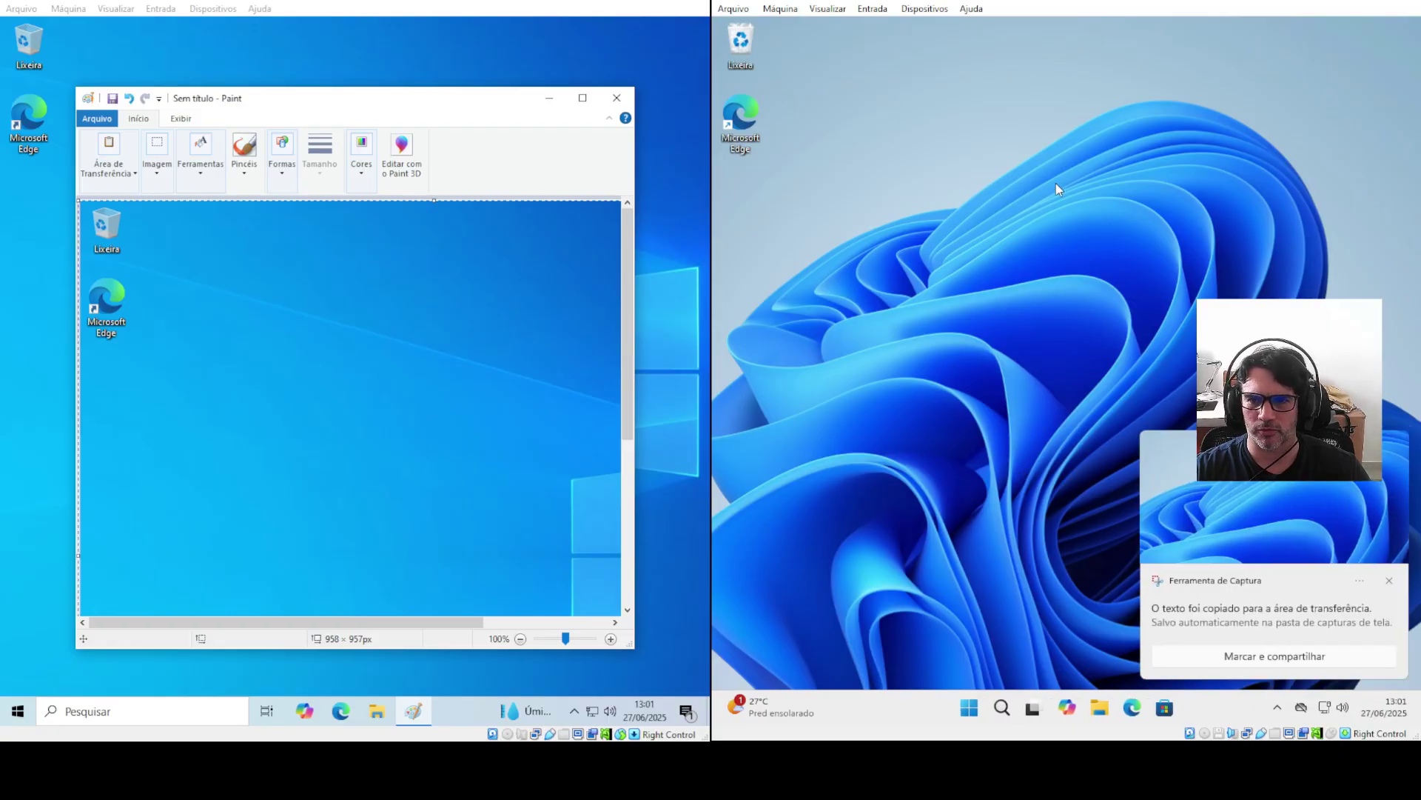
click(1388, 581)
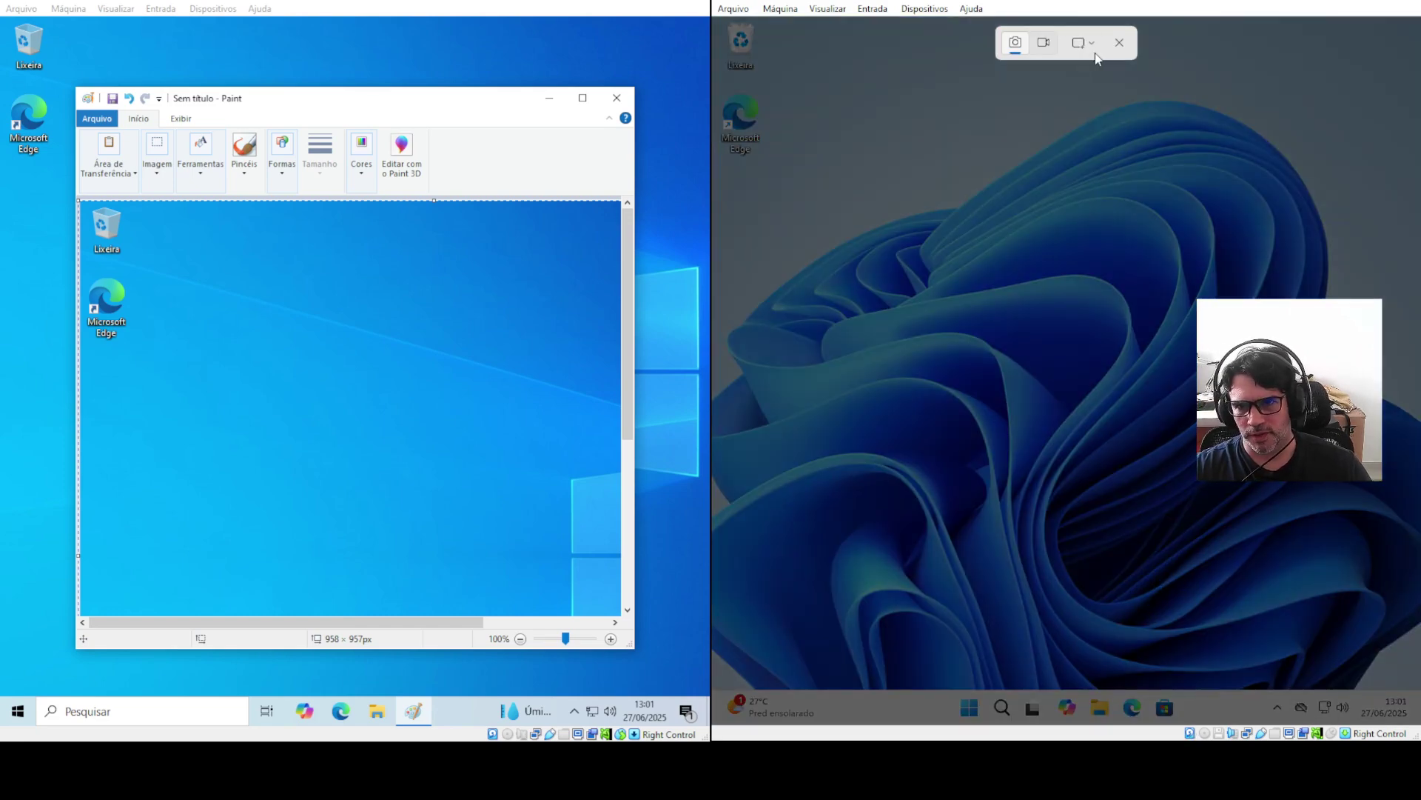
click(1088, 44)
click(1112, 100)
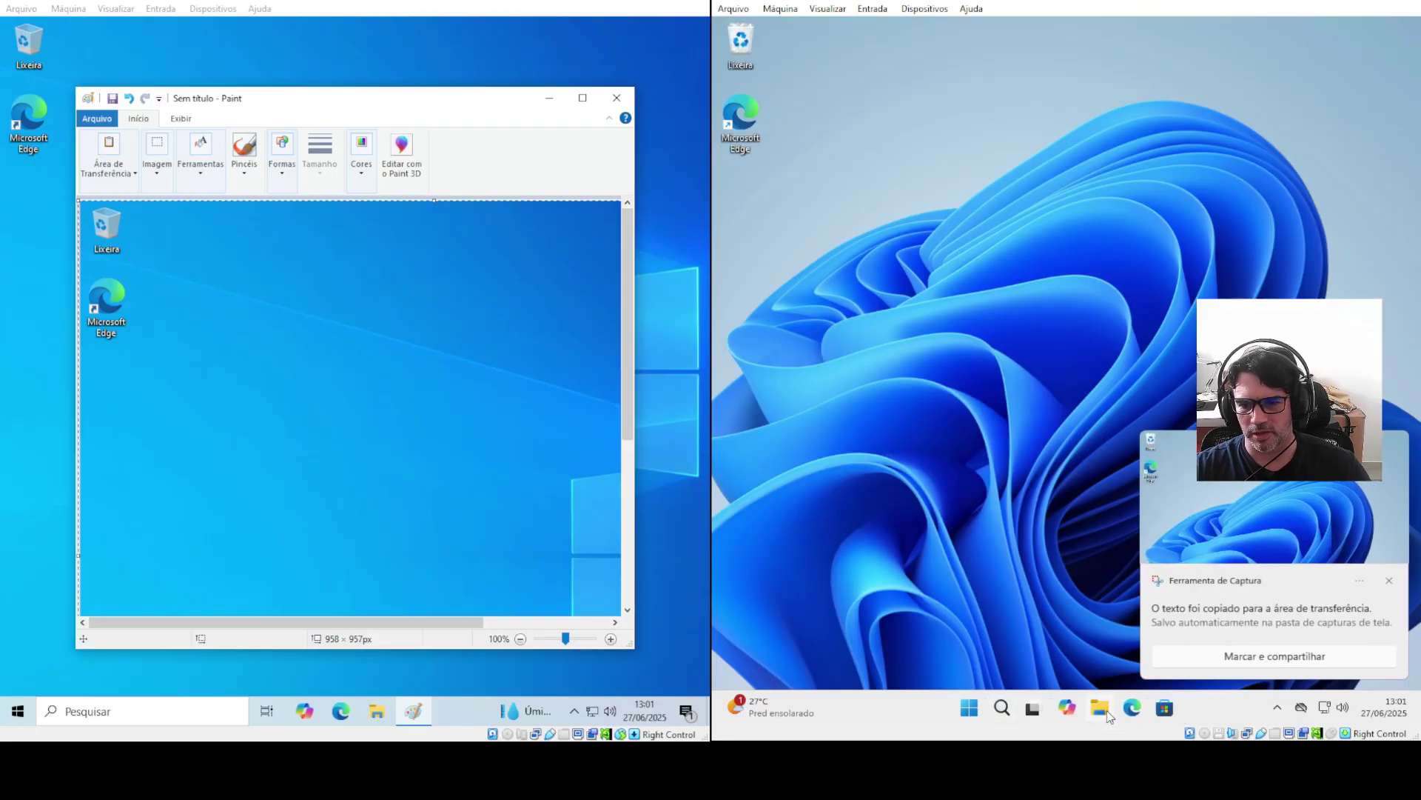
Open the Capturas de Tela folder inside Imagens on Windows 11 and select the full-screen capture
click(1099, 707)
click(850, 434)
double_click(966, 302)
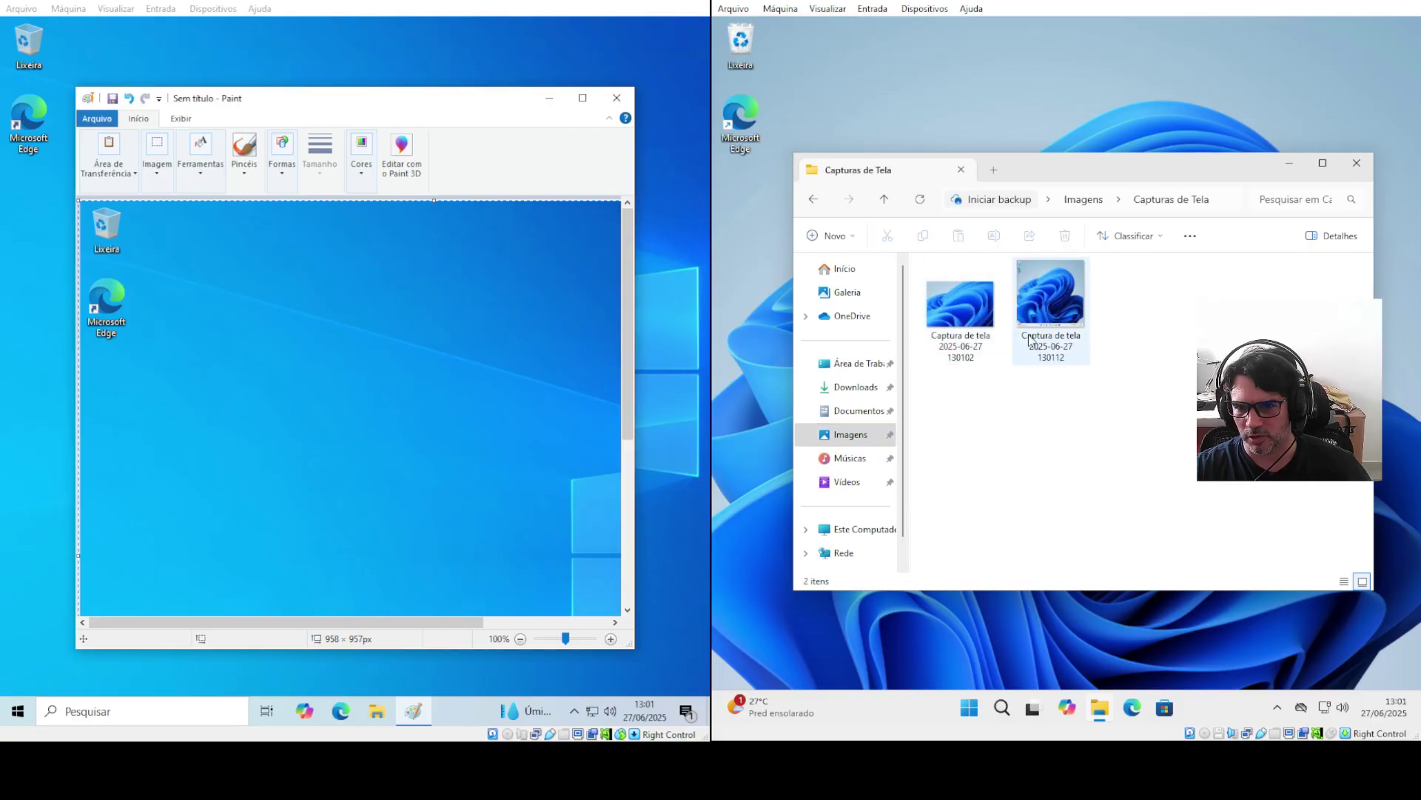
click(971, 304)
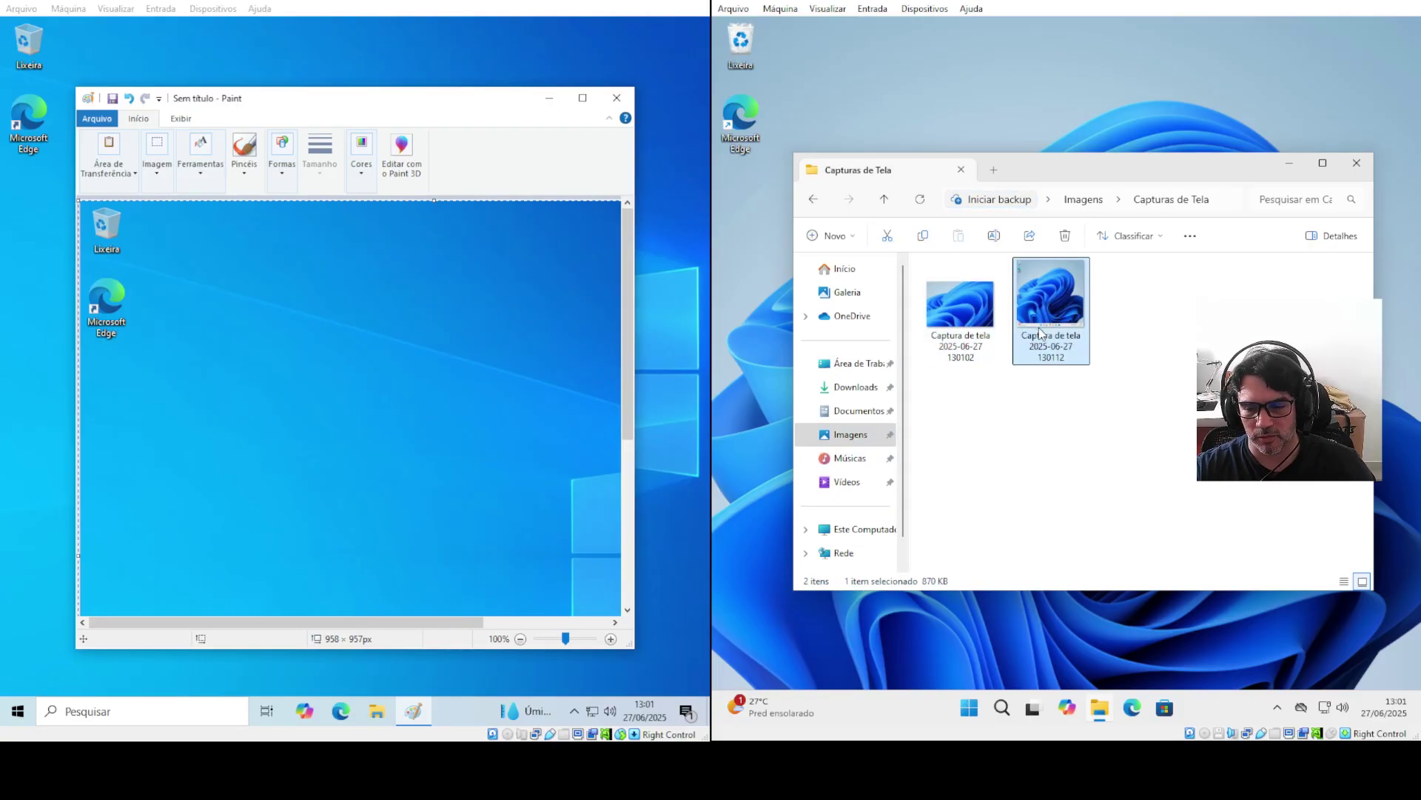
View the saved Windows 11 screen captures in the photo viewer, and close the viewer and the Capturas de Tela folder
double_click(979, 310)
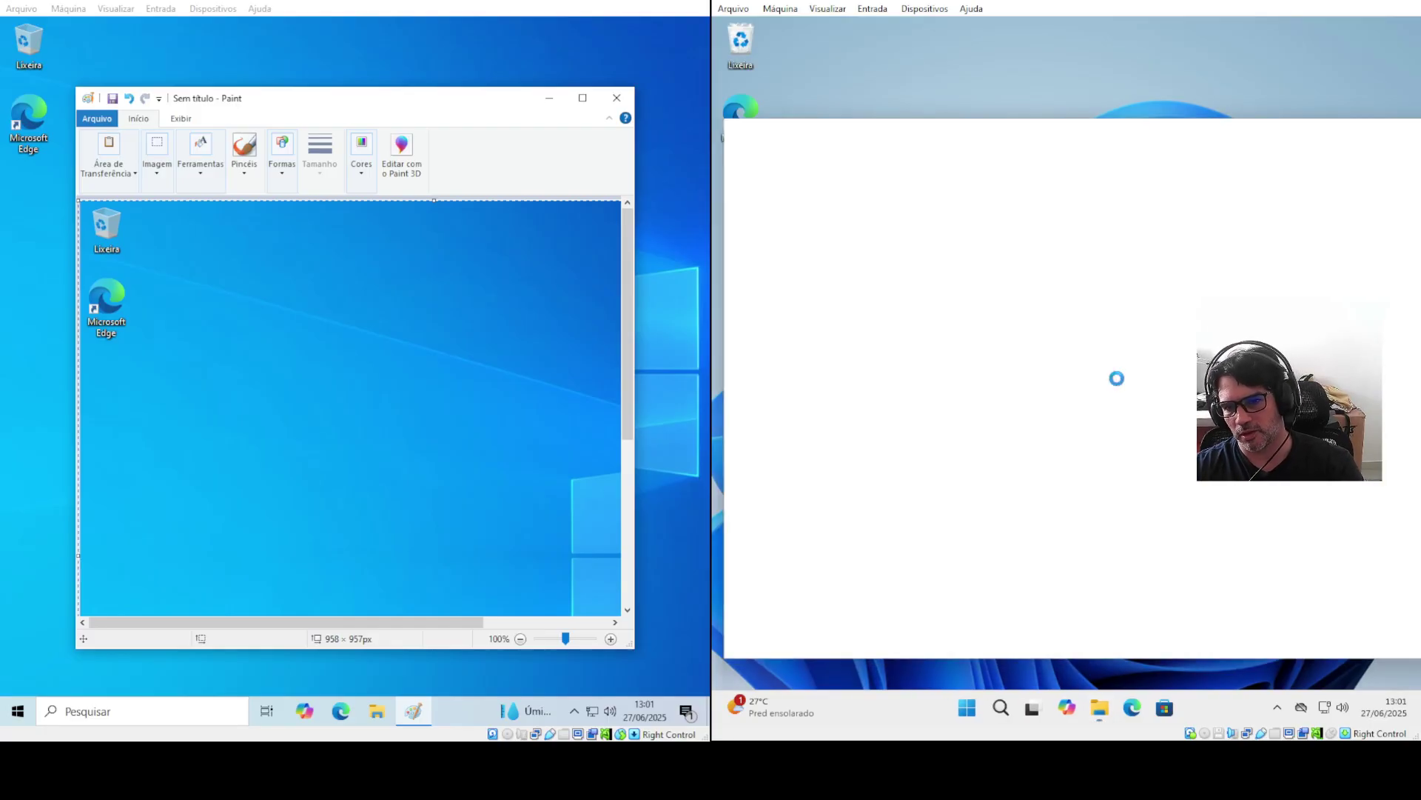
key(Right)
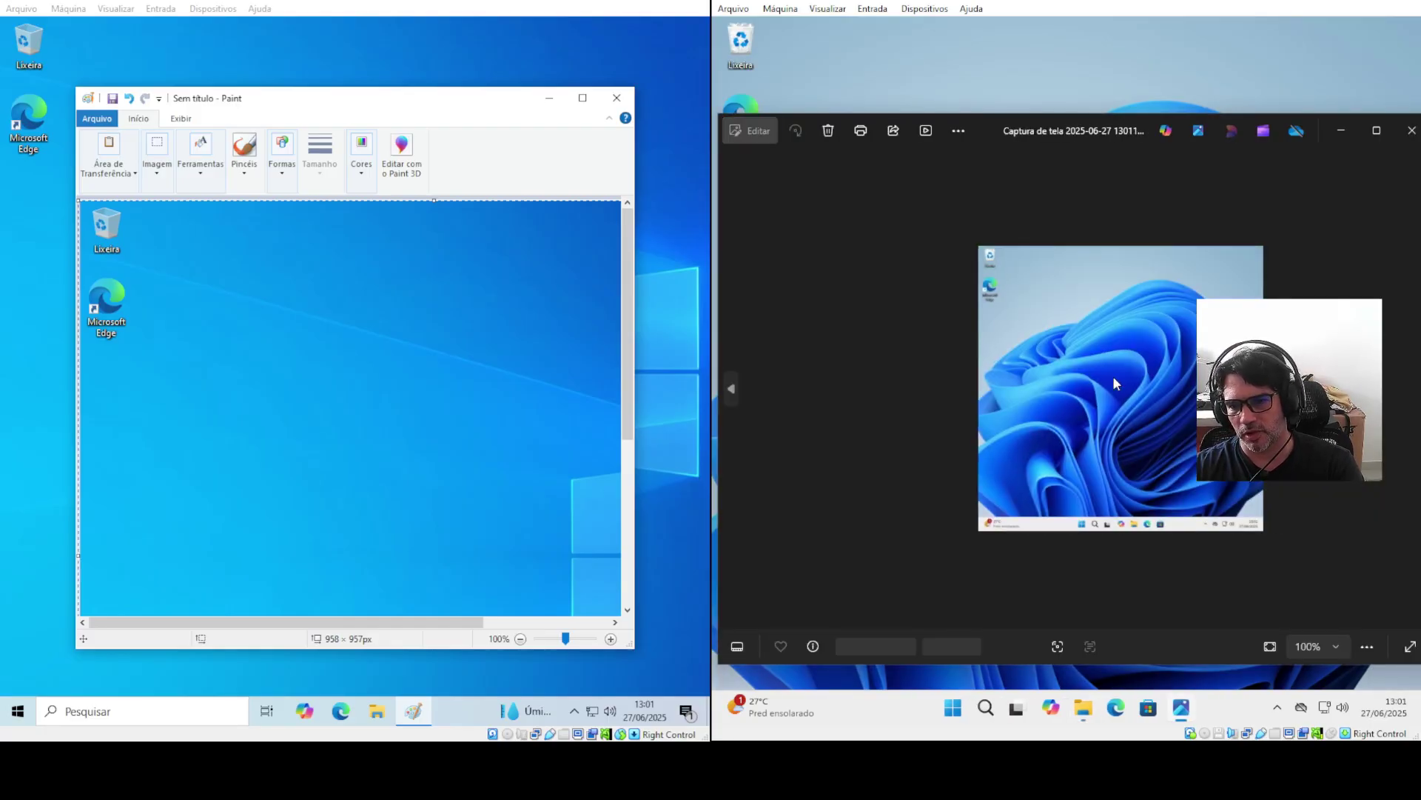
click(1412, 130)
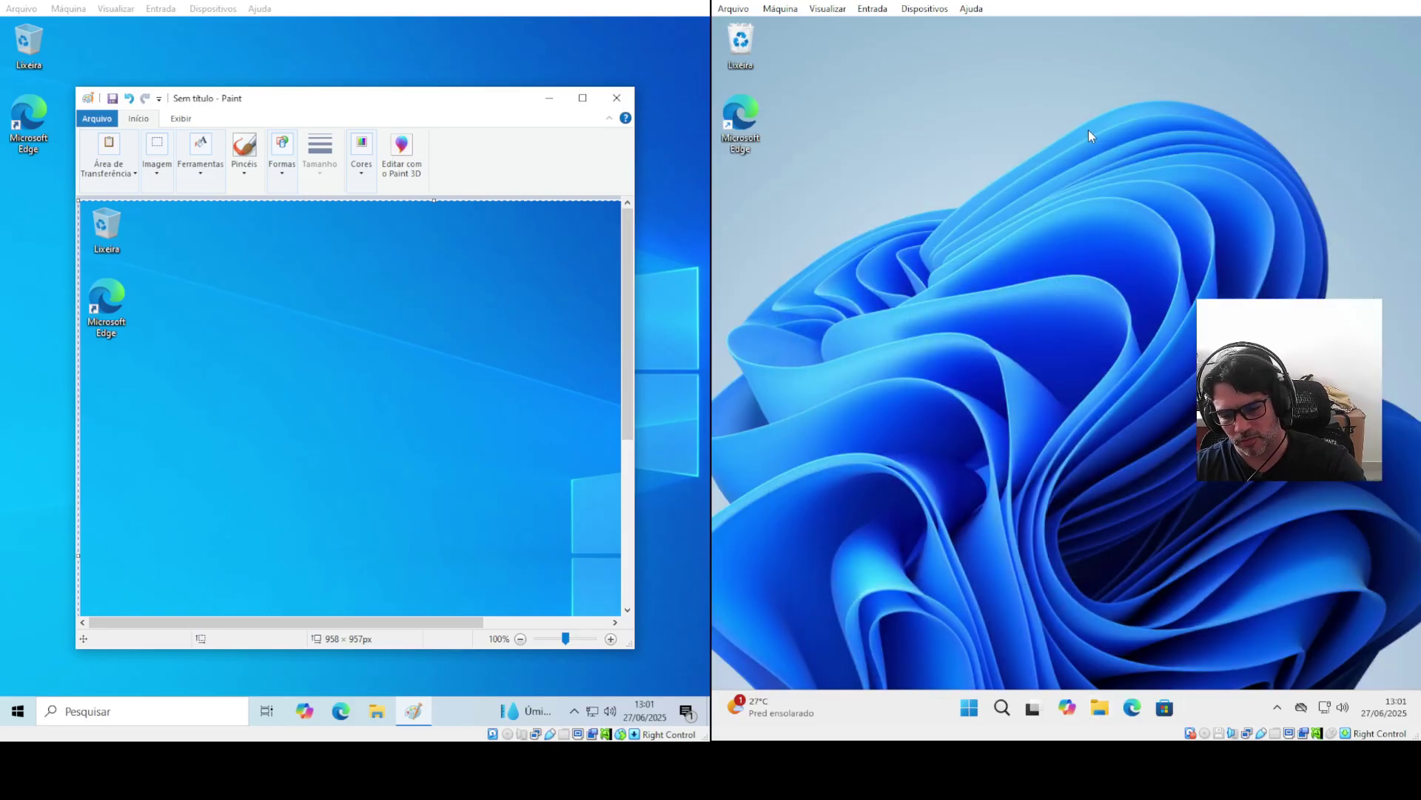
Record a video of a rectangular area of the Windows 11 desktop while opening, moving and closing the Lixeira window, and stop recording
key(super+shift+s)
click(1044, 43)
drag(830, 160, 1203, 452)
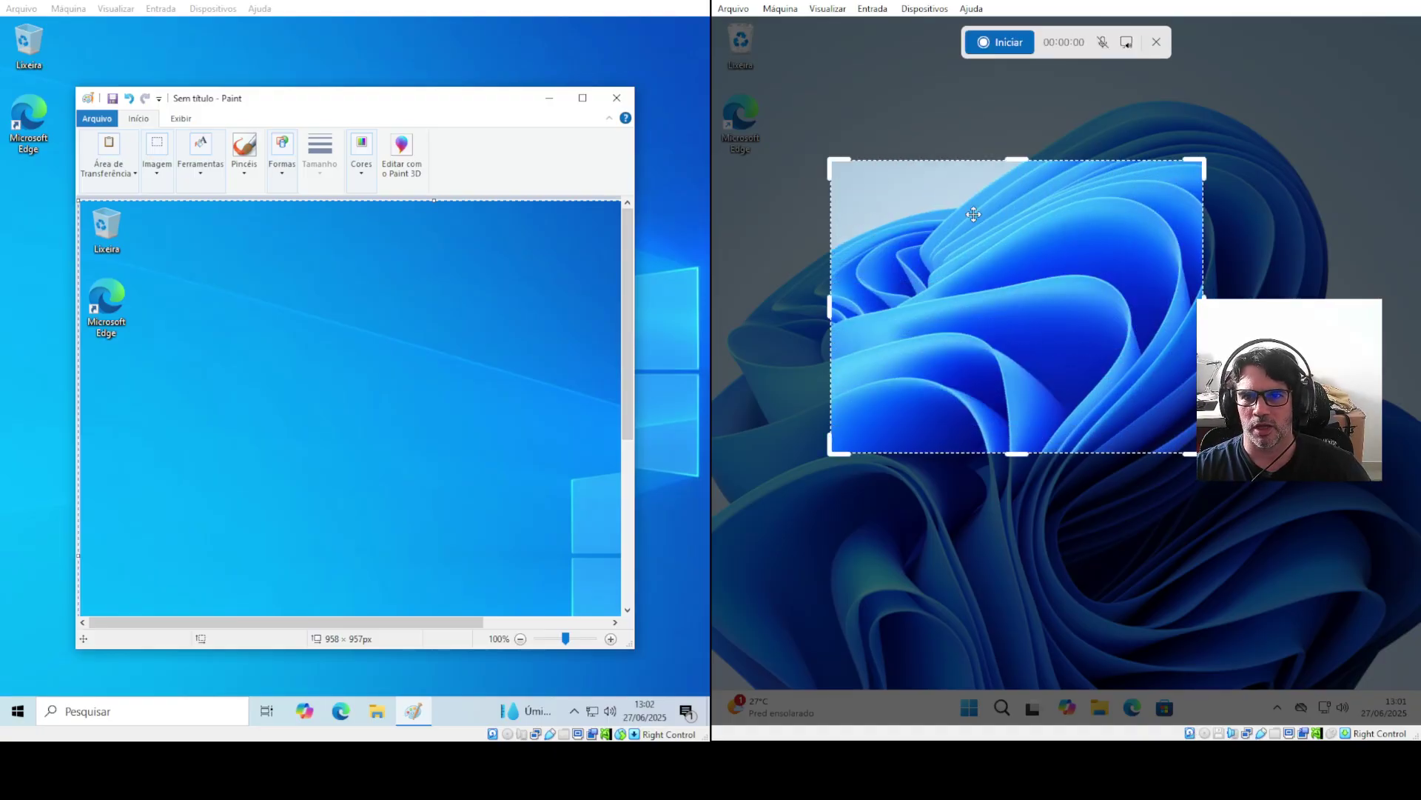
click(989, 46)
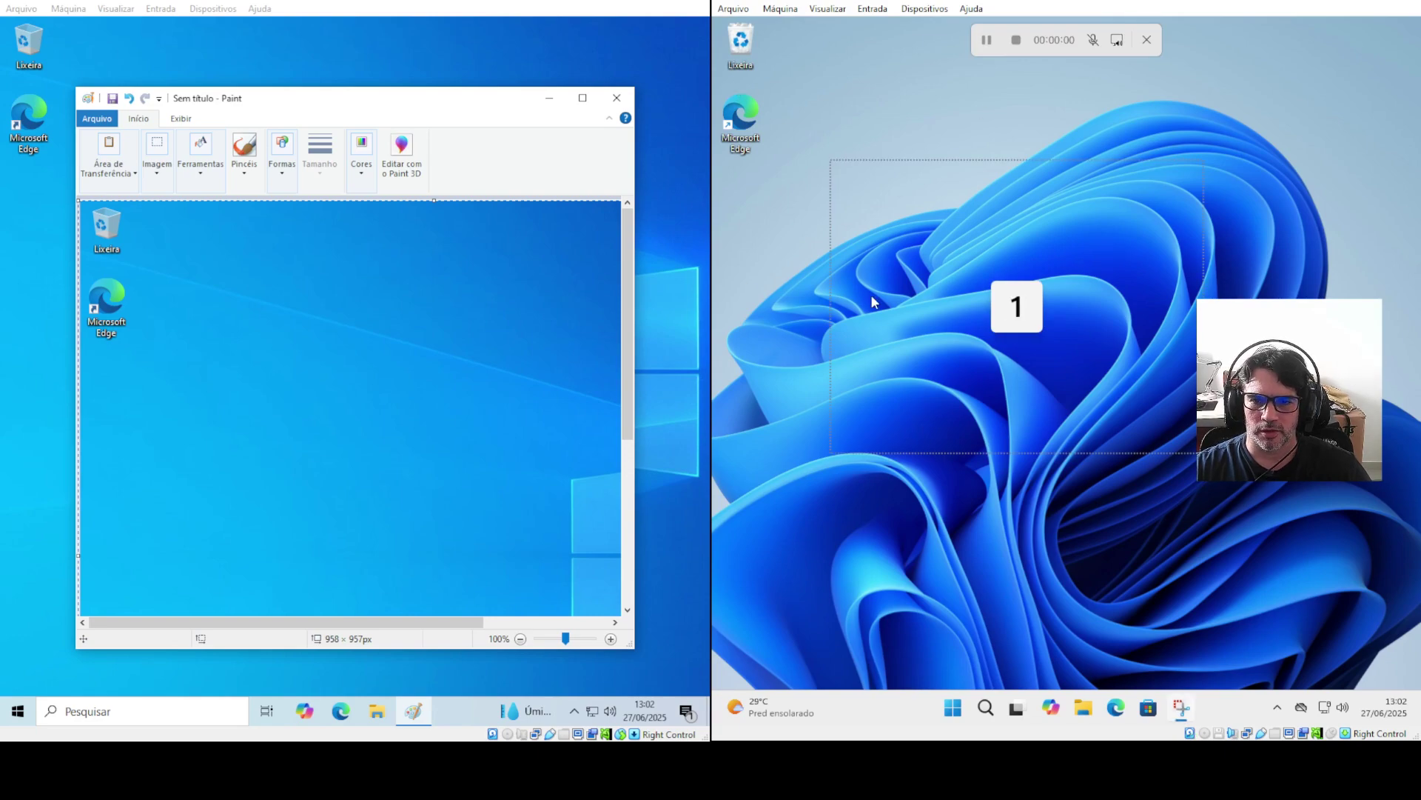
double_click(738, 31)
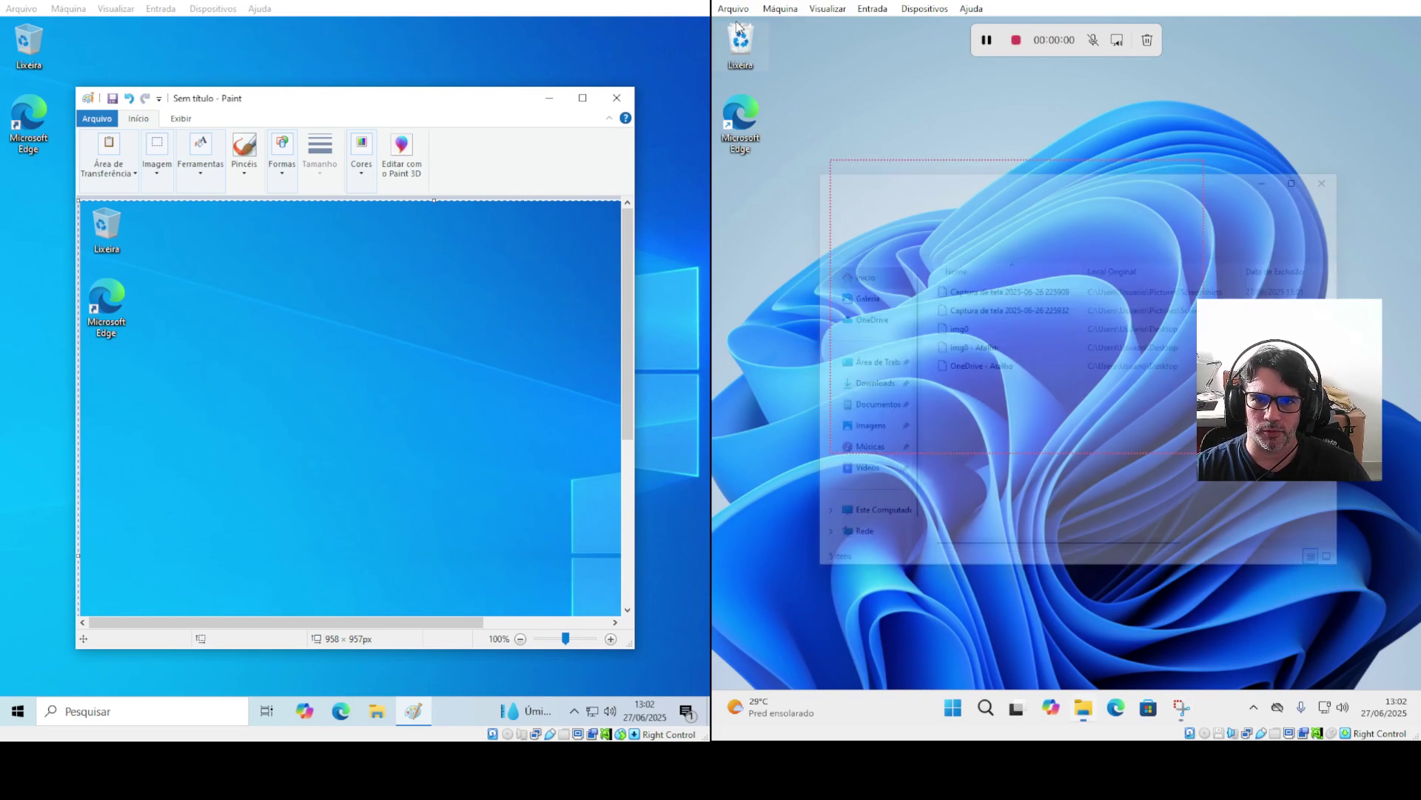
drag(1220, 166, 1178, 148)
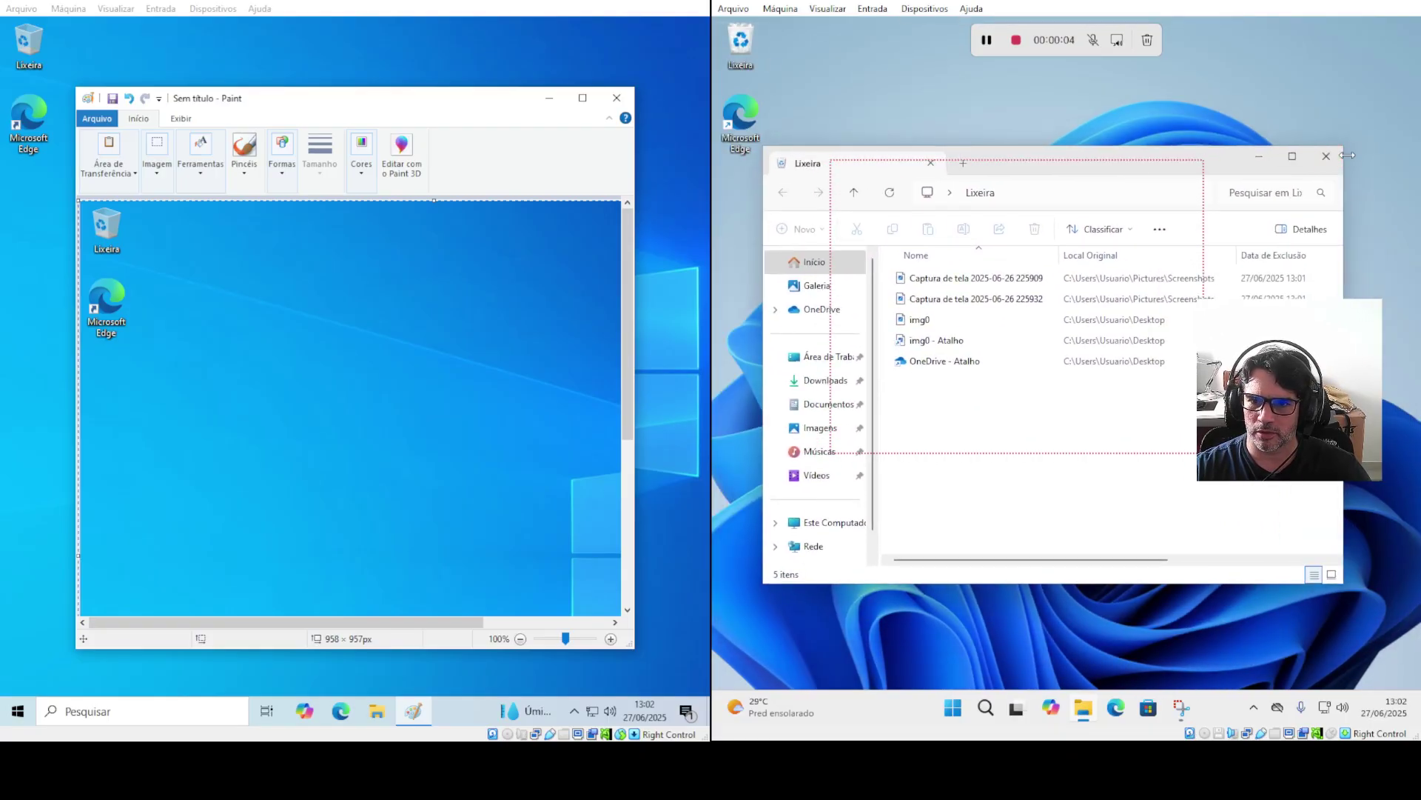
click(1333, 154)
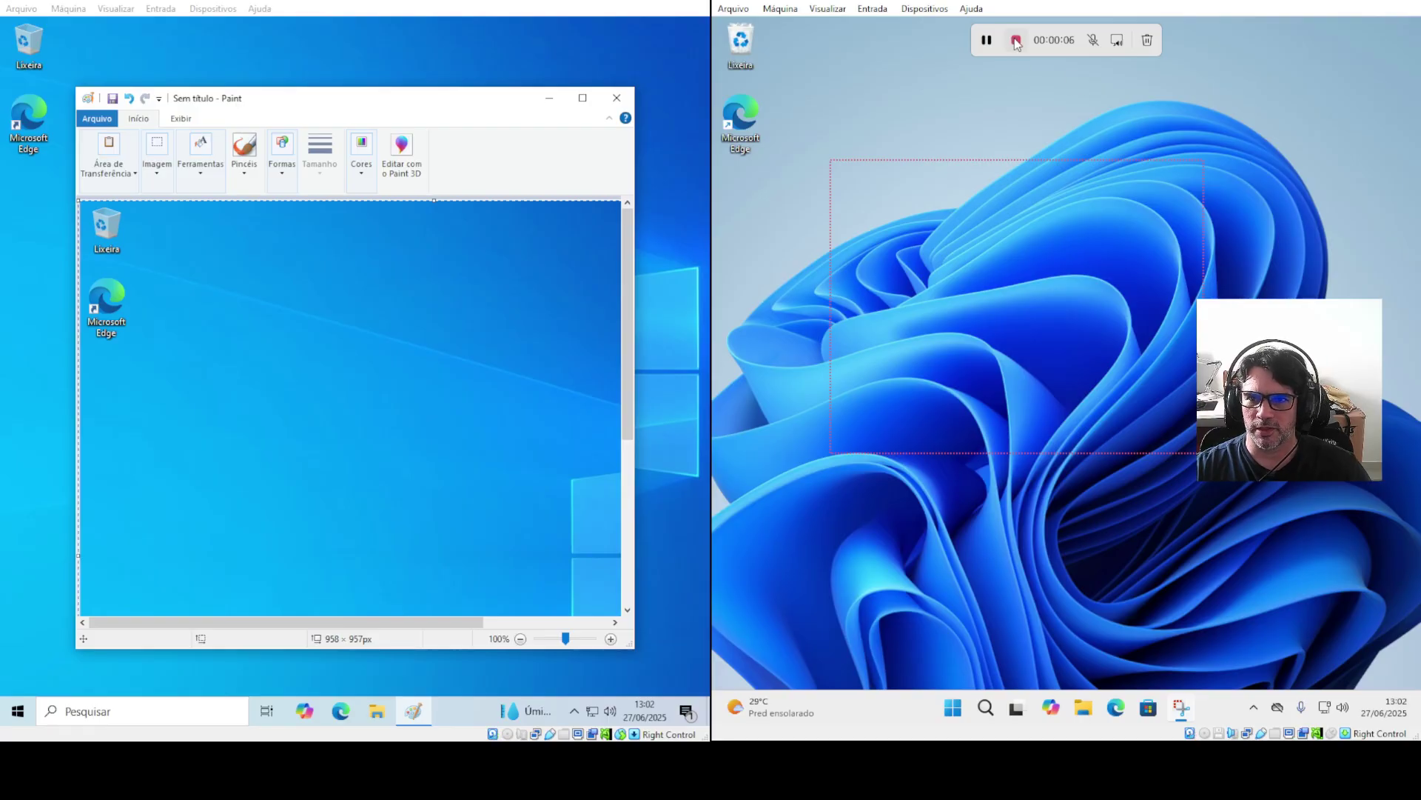
click(1015, 40)
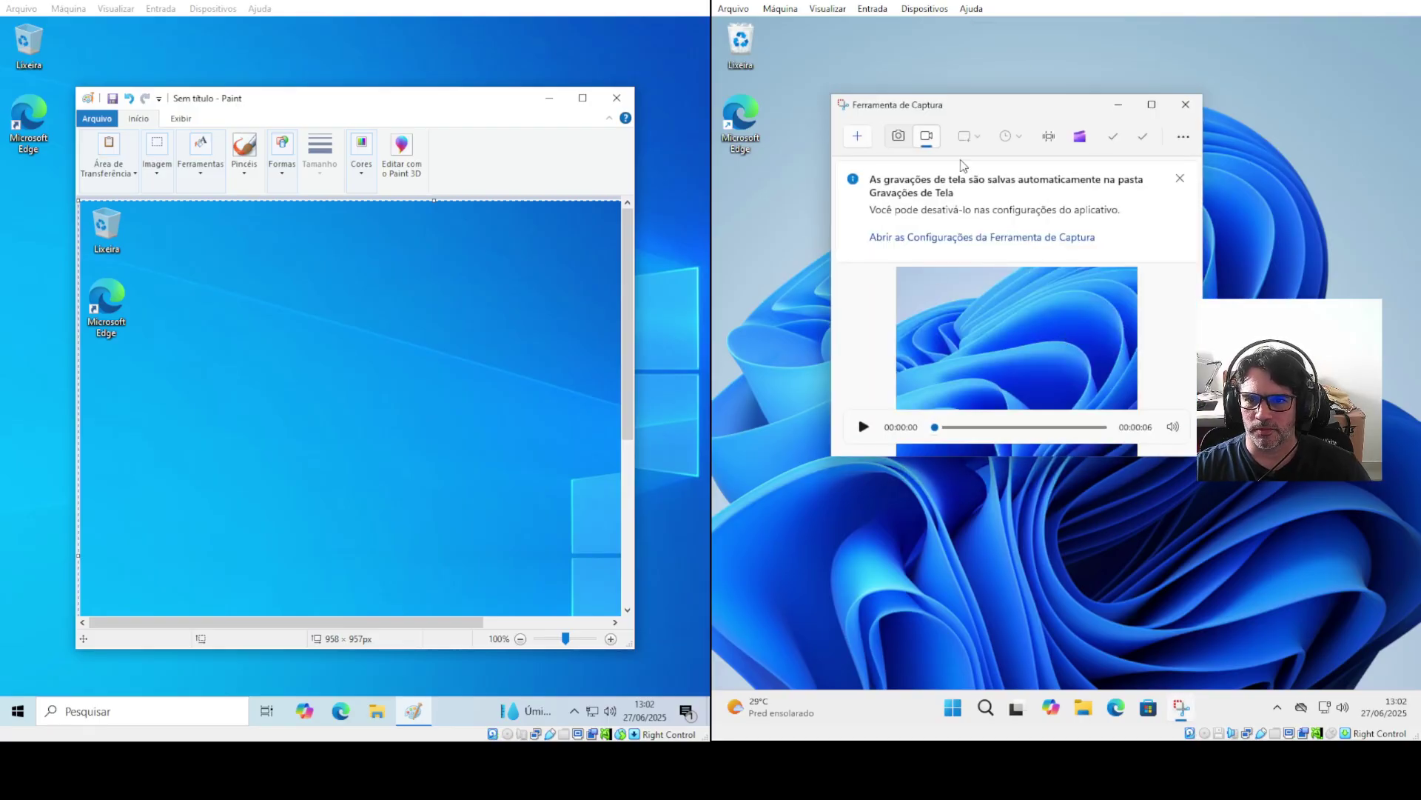
Enlarge the Ferramenta de Captura window, save the recording as "teste video" in MP4 format in the Vídeos folder, and close the tool
drag(1202, 455, 1286, 548)
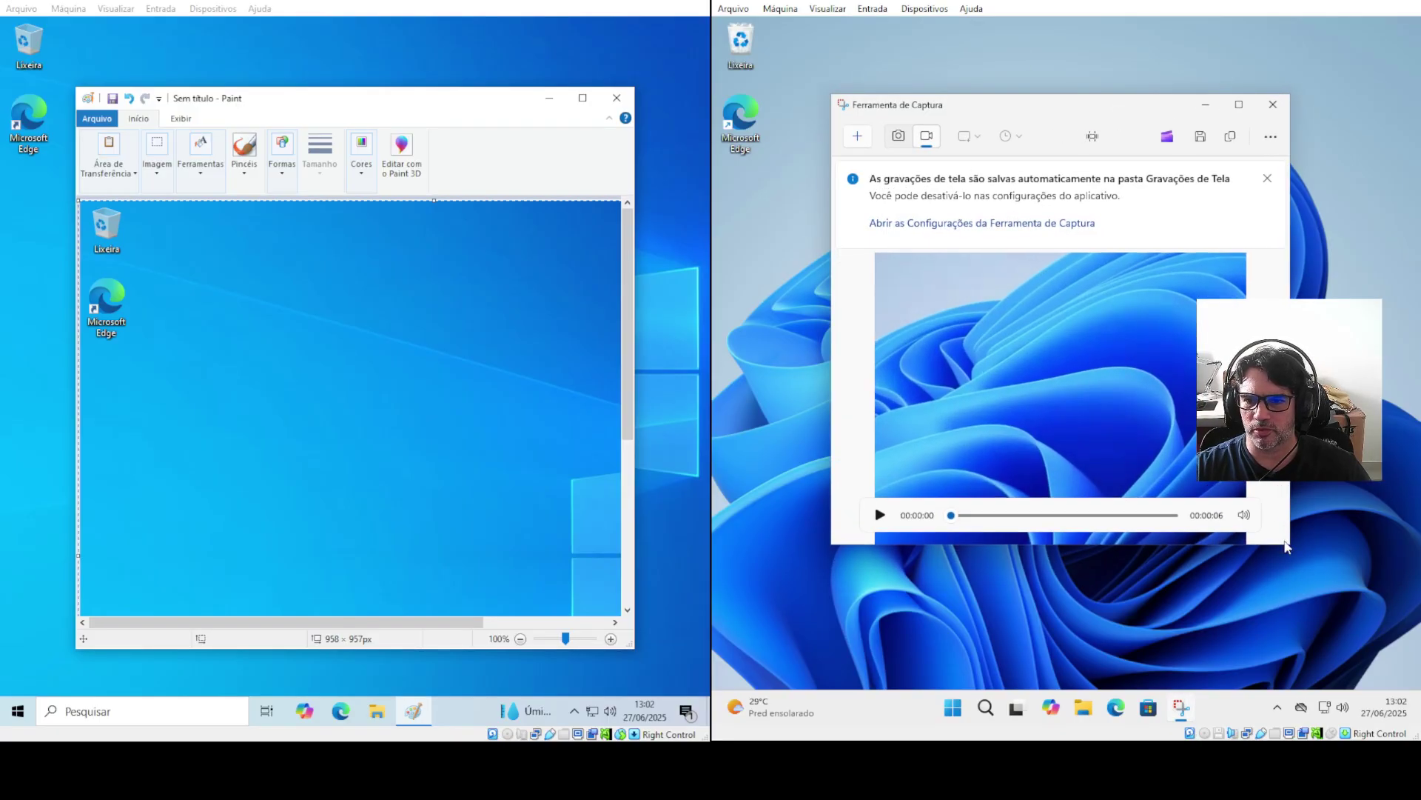
click(1200, 136)
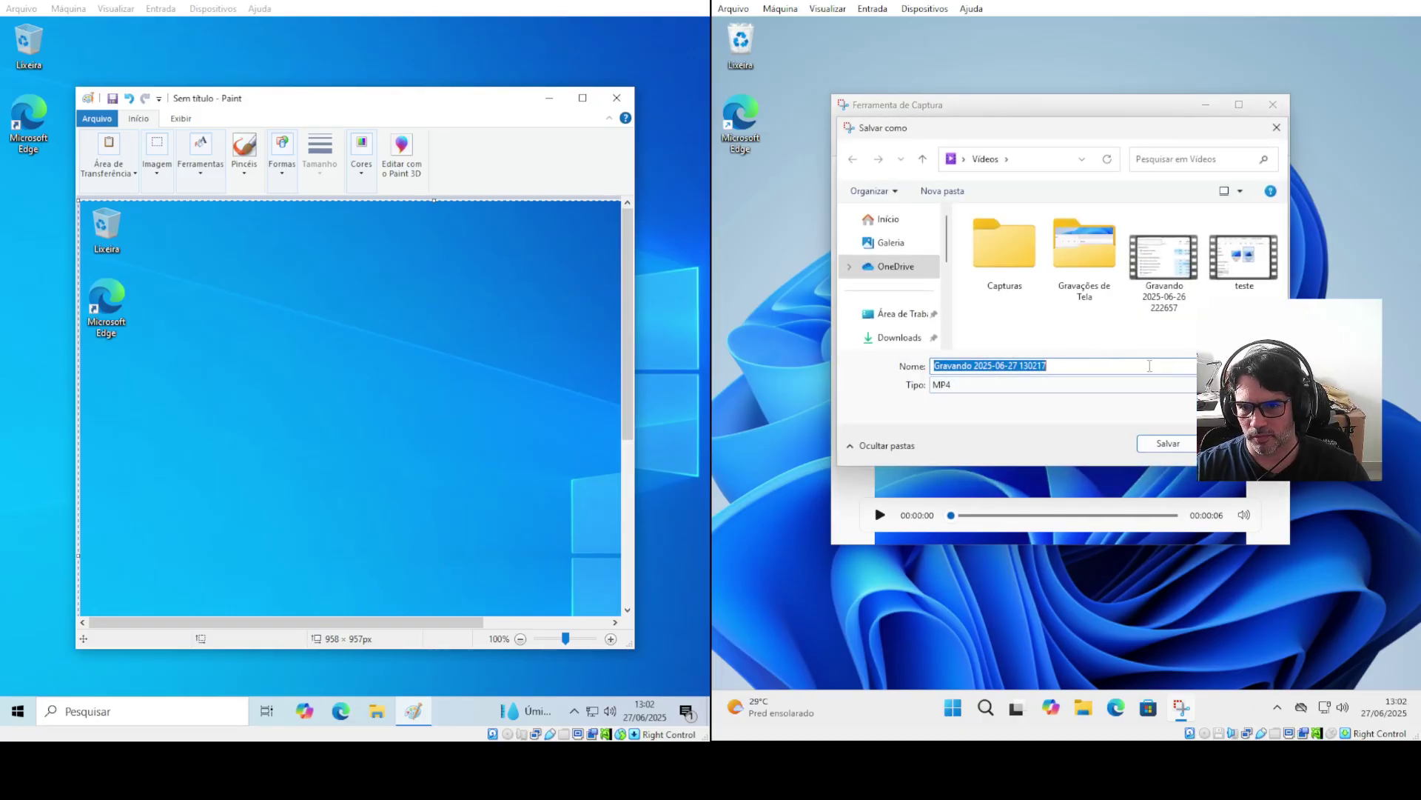
text(teste)
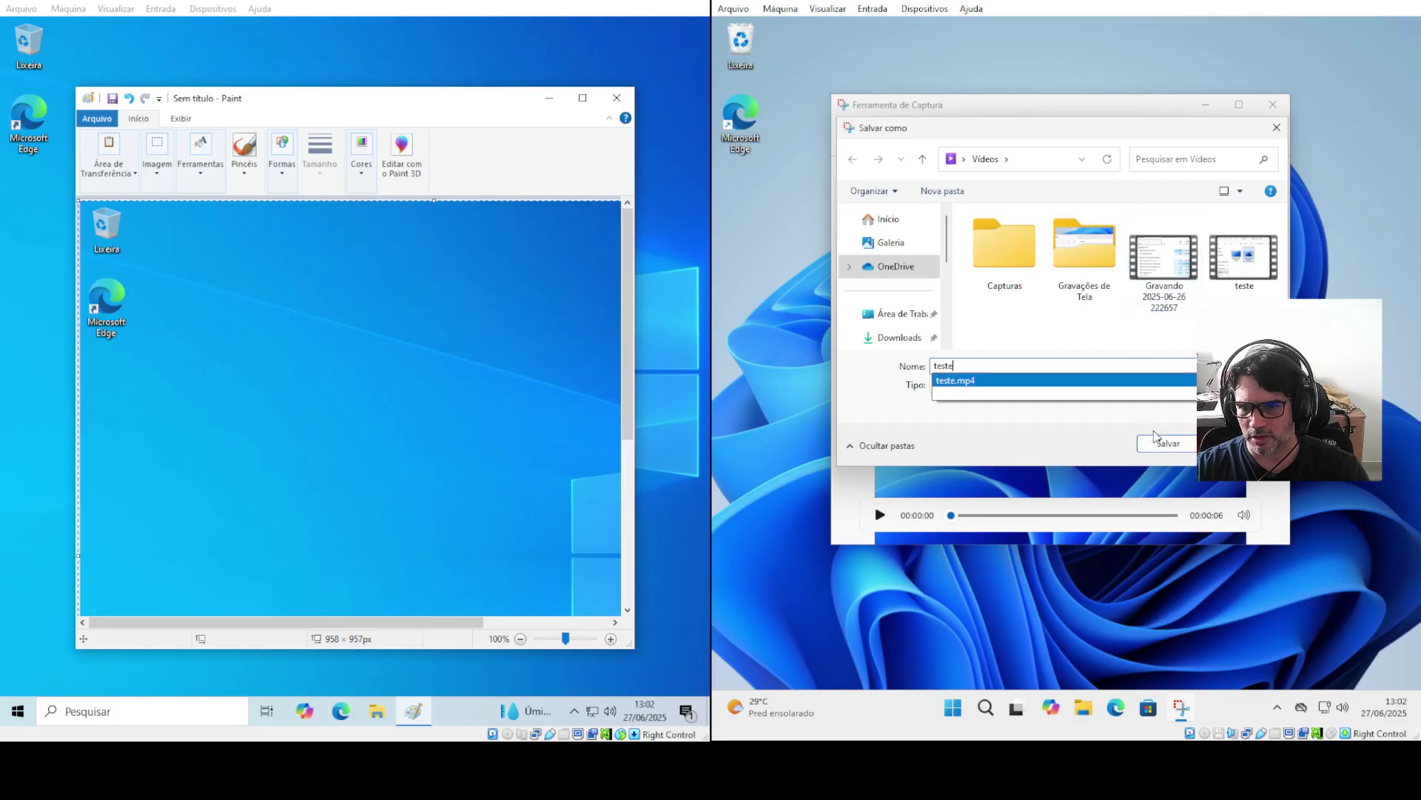
text( video)
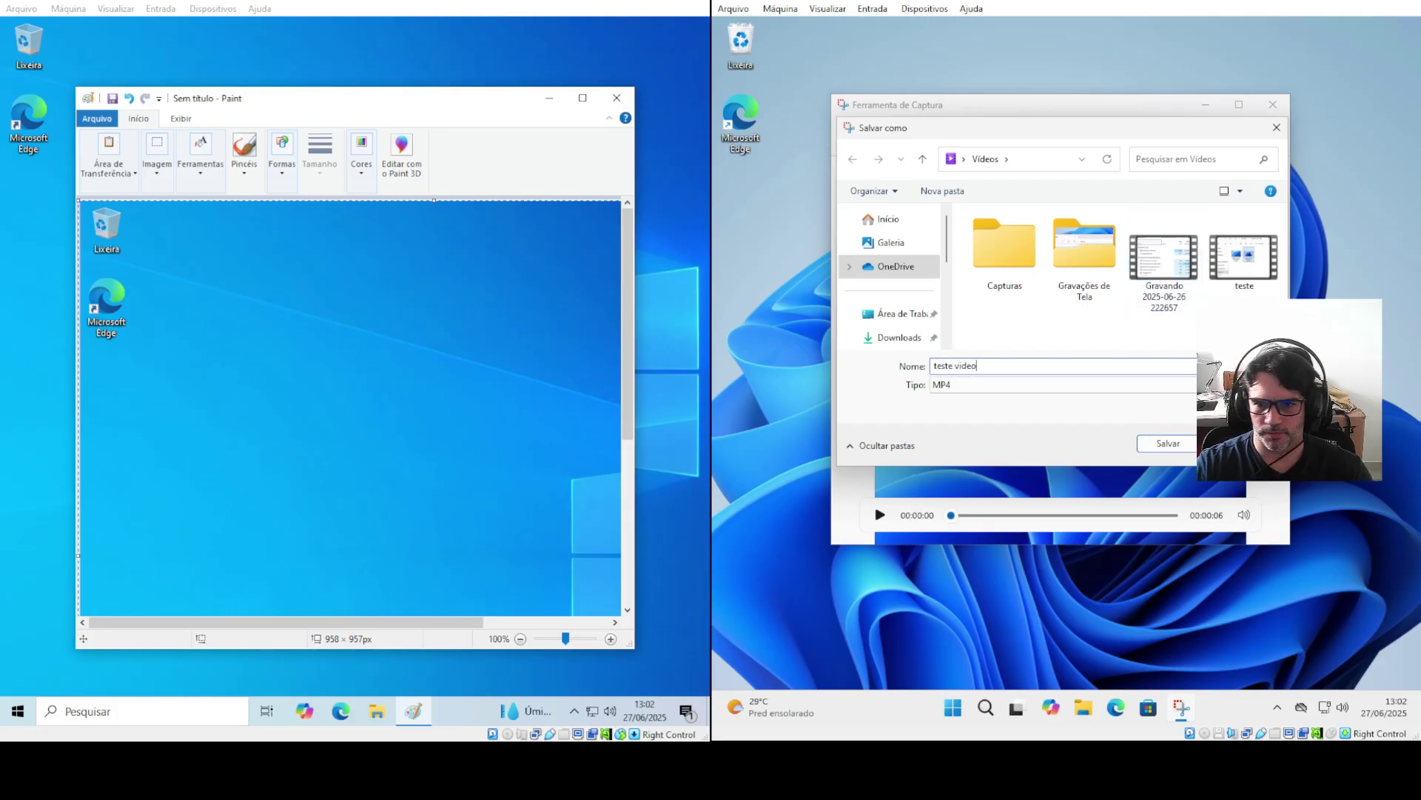
click(1175, 443)
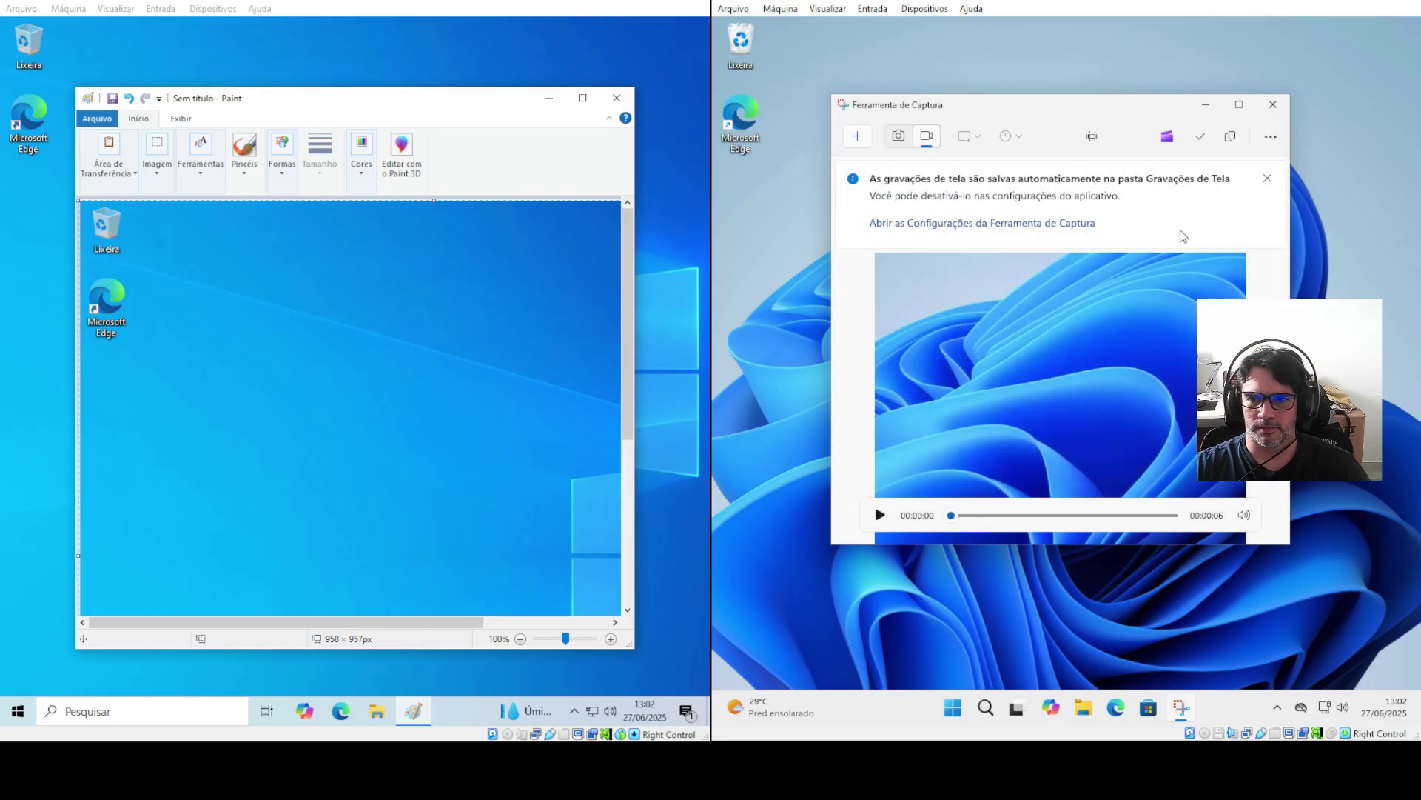
click(1273, 105)
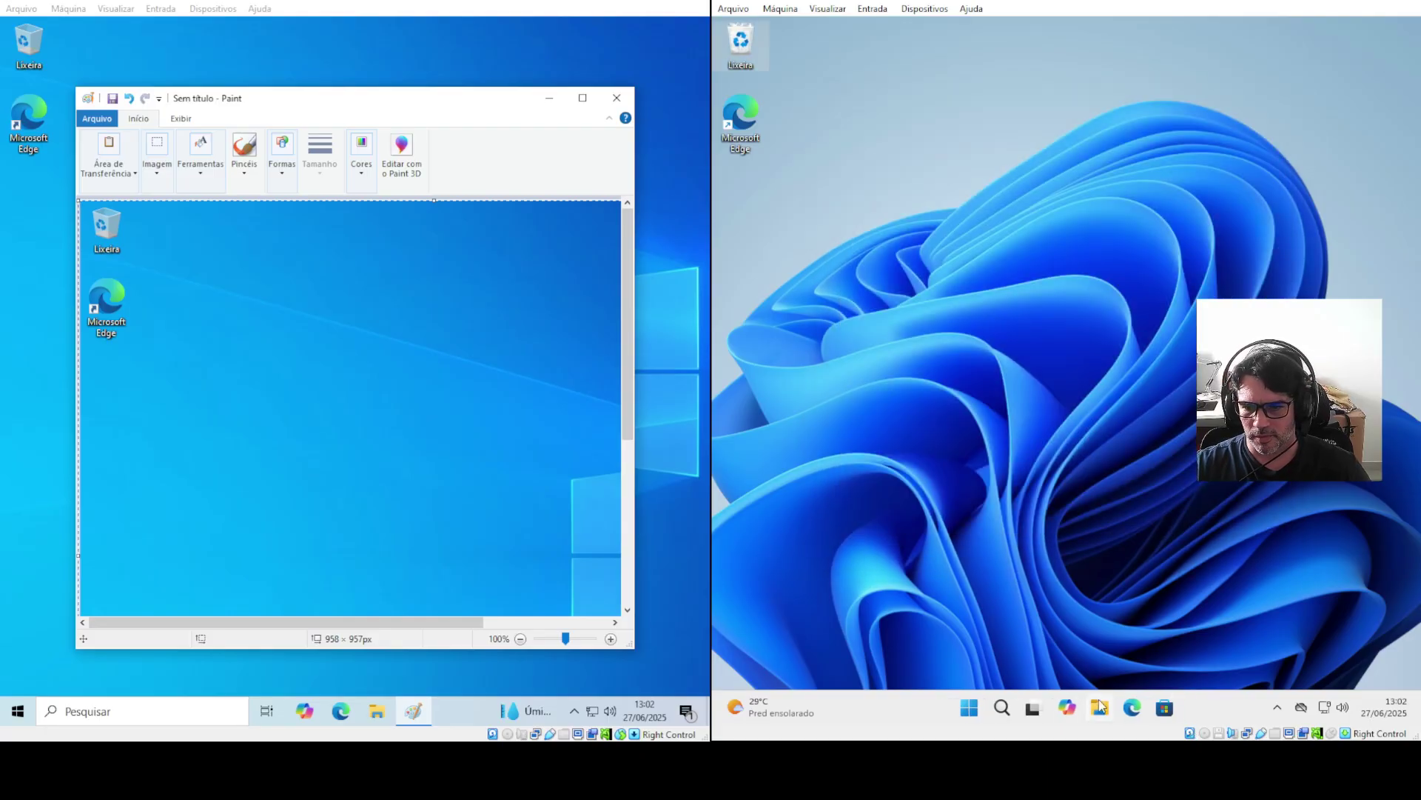
Play "teste video" from the Windows 11 Vídeos folder, and close the player and File Explorer
click(1100, 707)
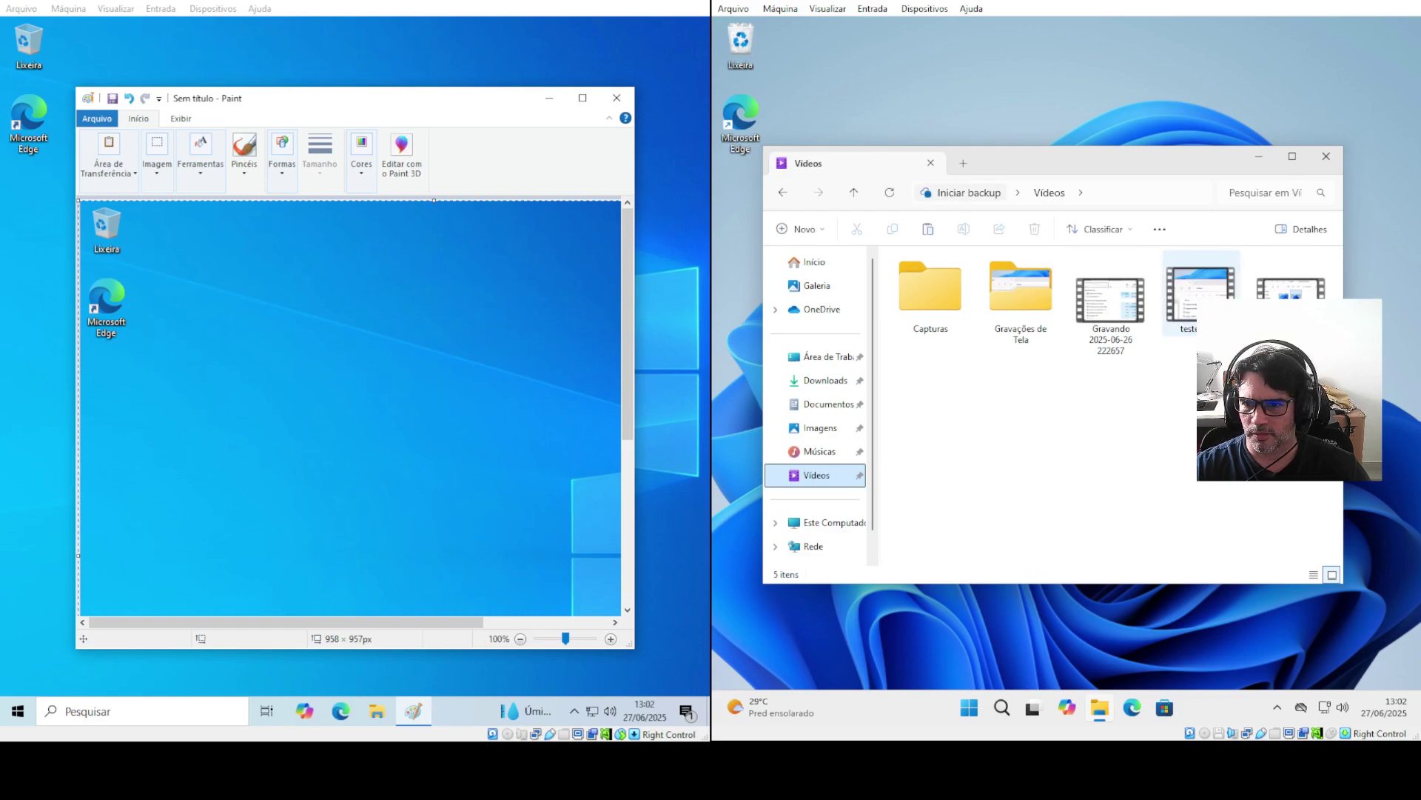
click(1200, 293)
double_click(1201, 292)
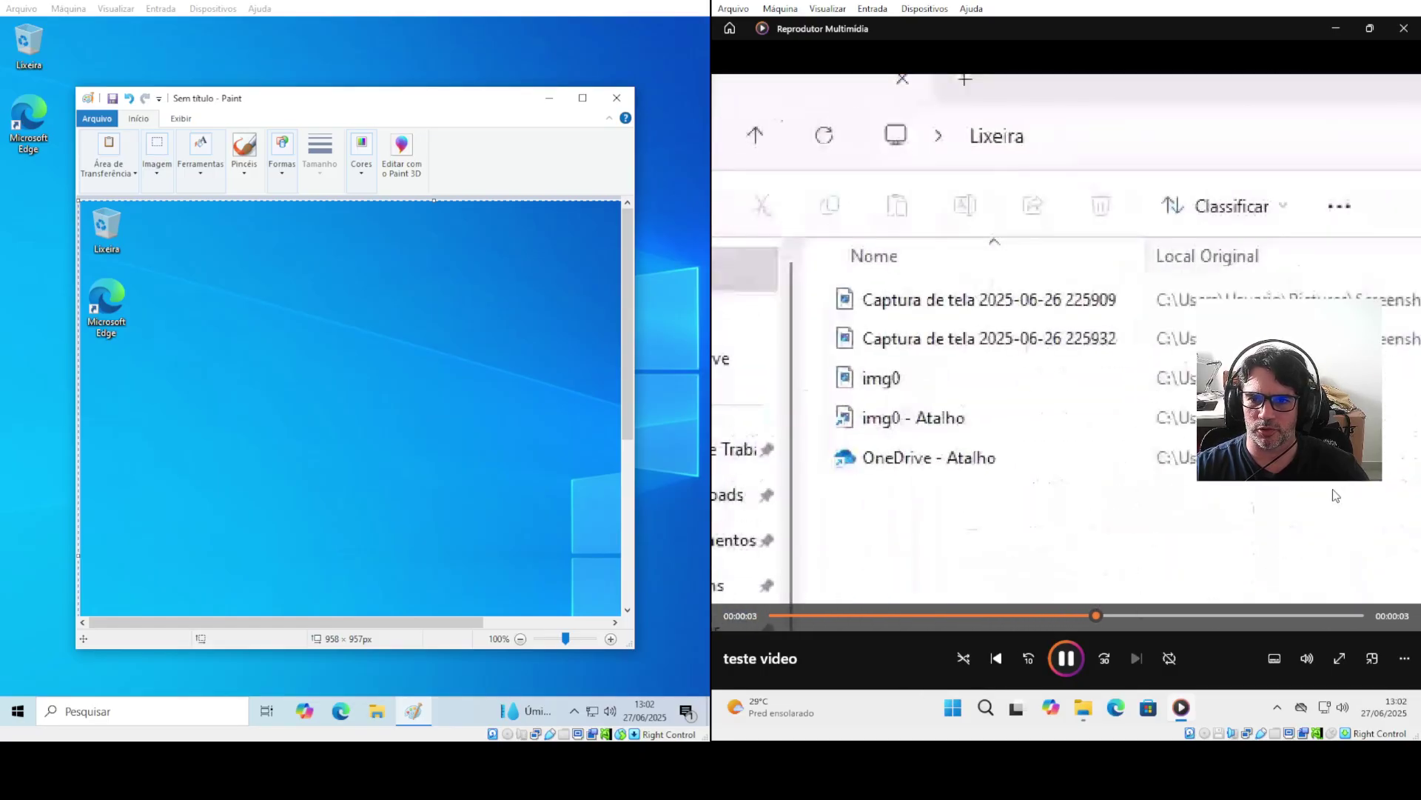
key(alt+F4)
key(alt+F4)
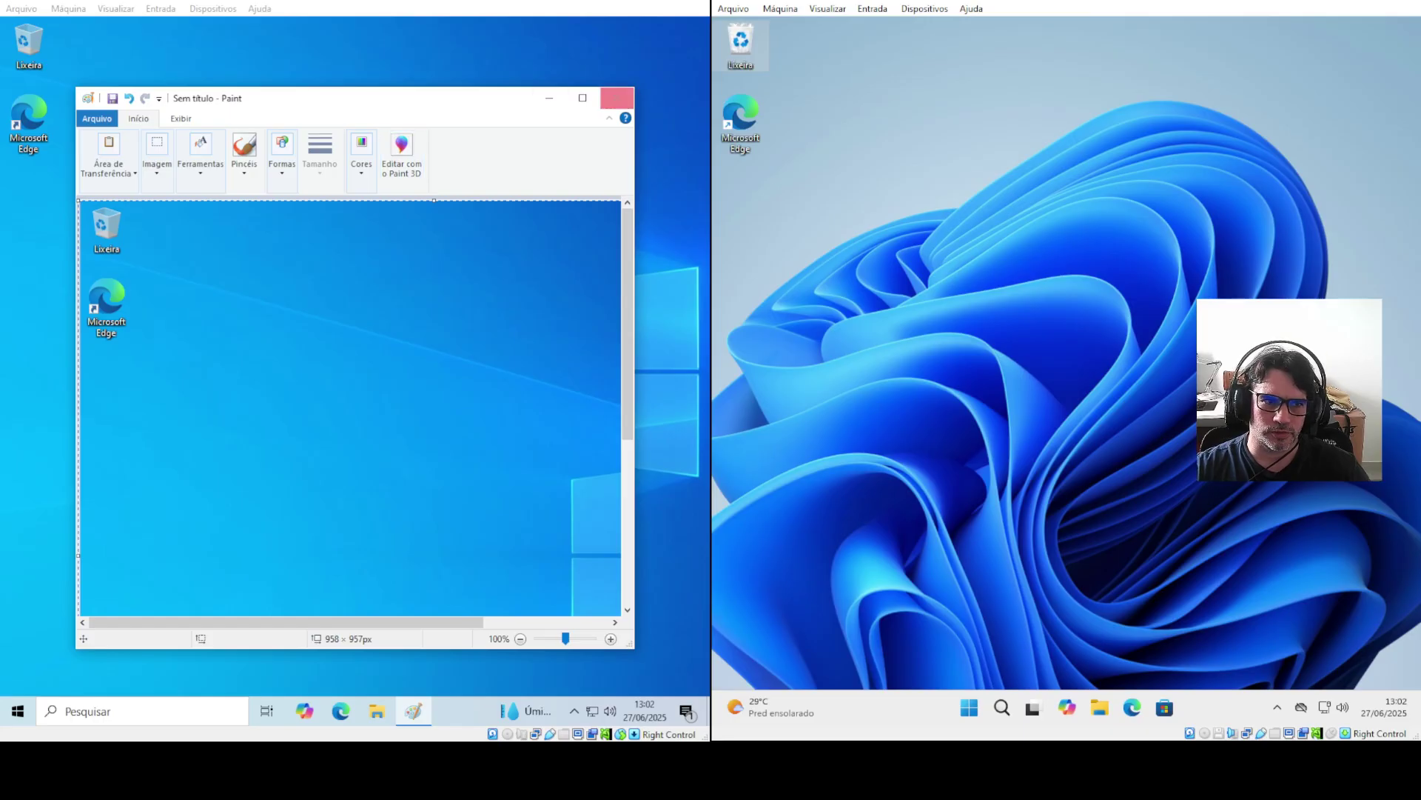
Close the Windows 10 Paint image without saving, and open Gerenciador de Tarefas there, moving its window slightly lower
click(617, 97)
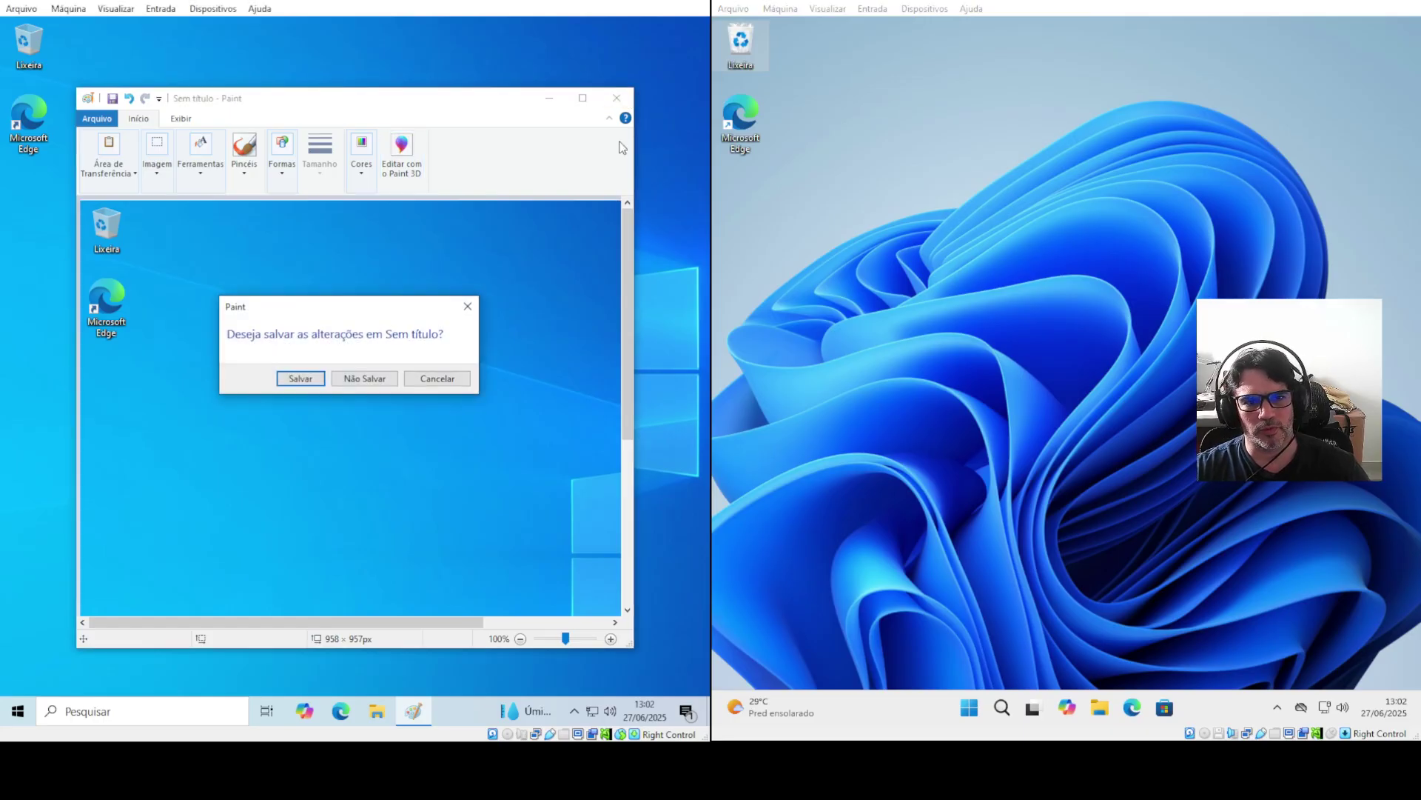
click(365, 378)
right_click(420, 708)
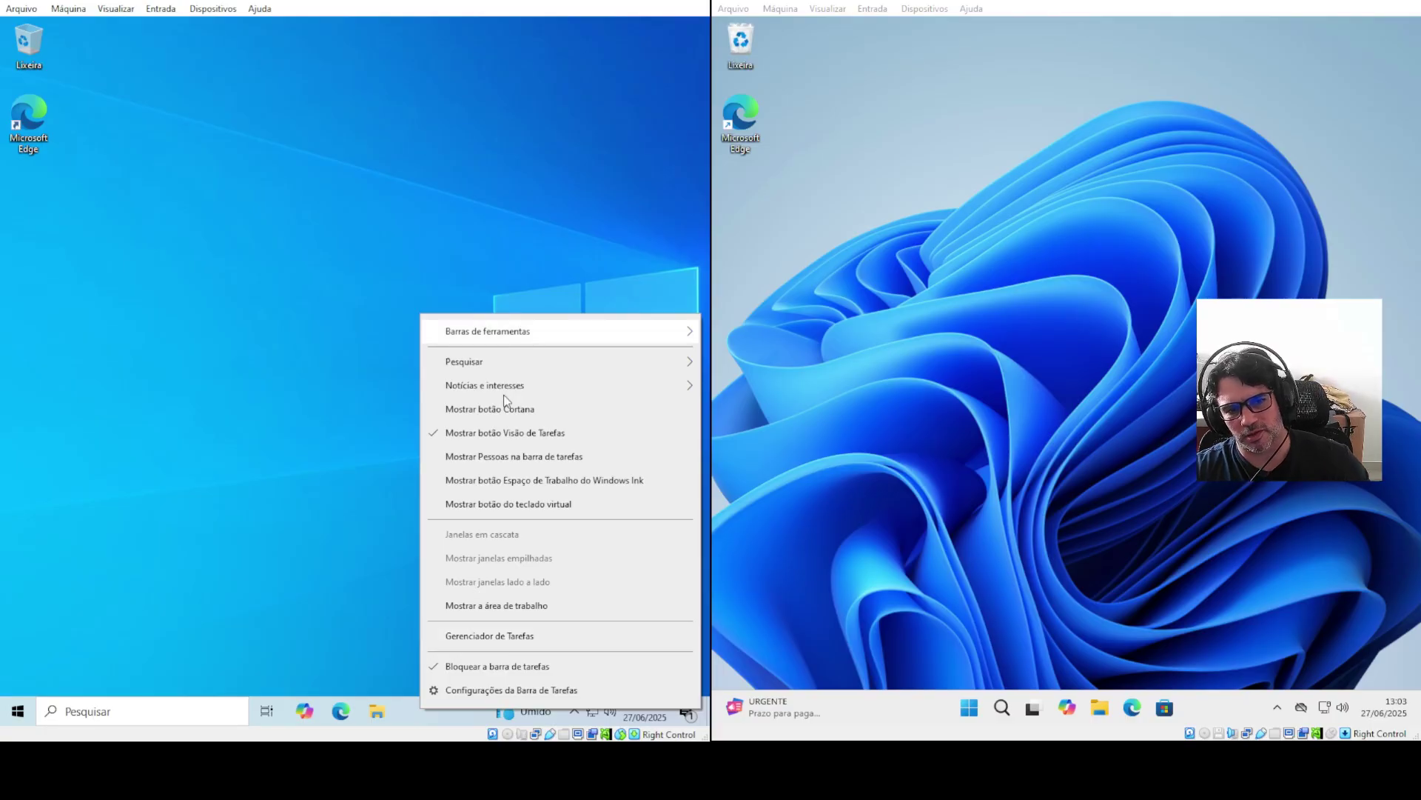
click(503, 638)
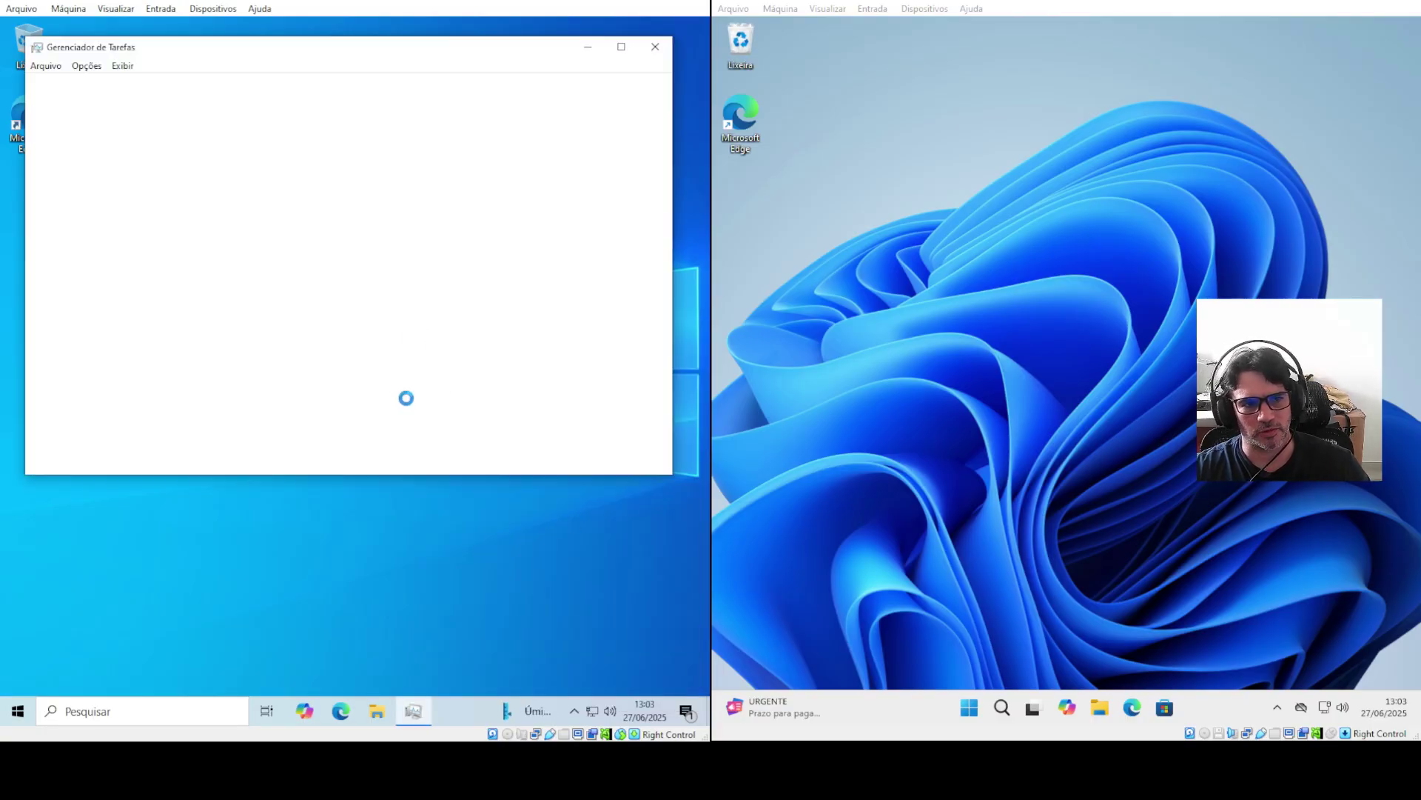
drag(374, 54, 375, 117)
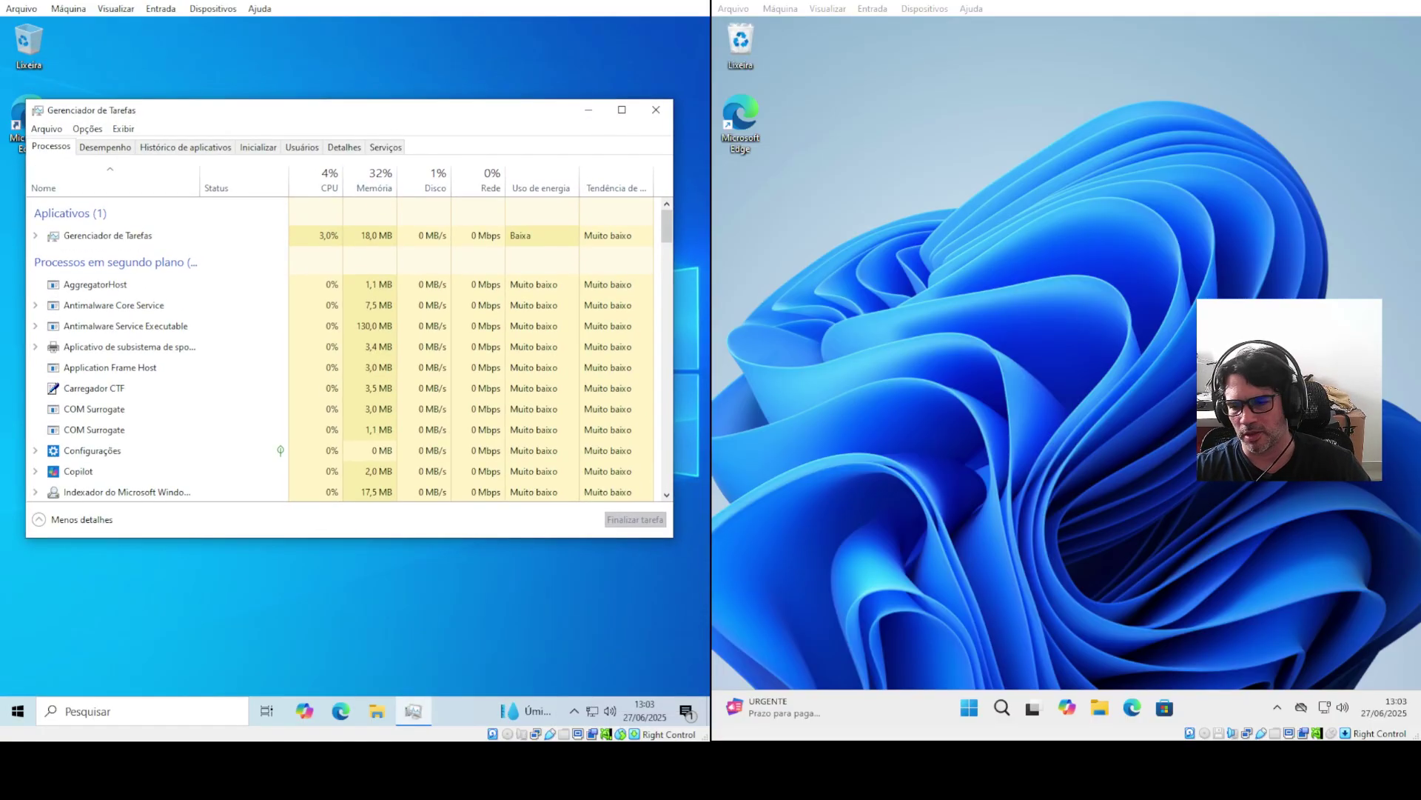
Open Gerenciador de Tarefas on Windows 11 and reposition its window for comparison with the Windows 10 one
right_click(873, 712)
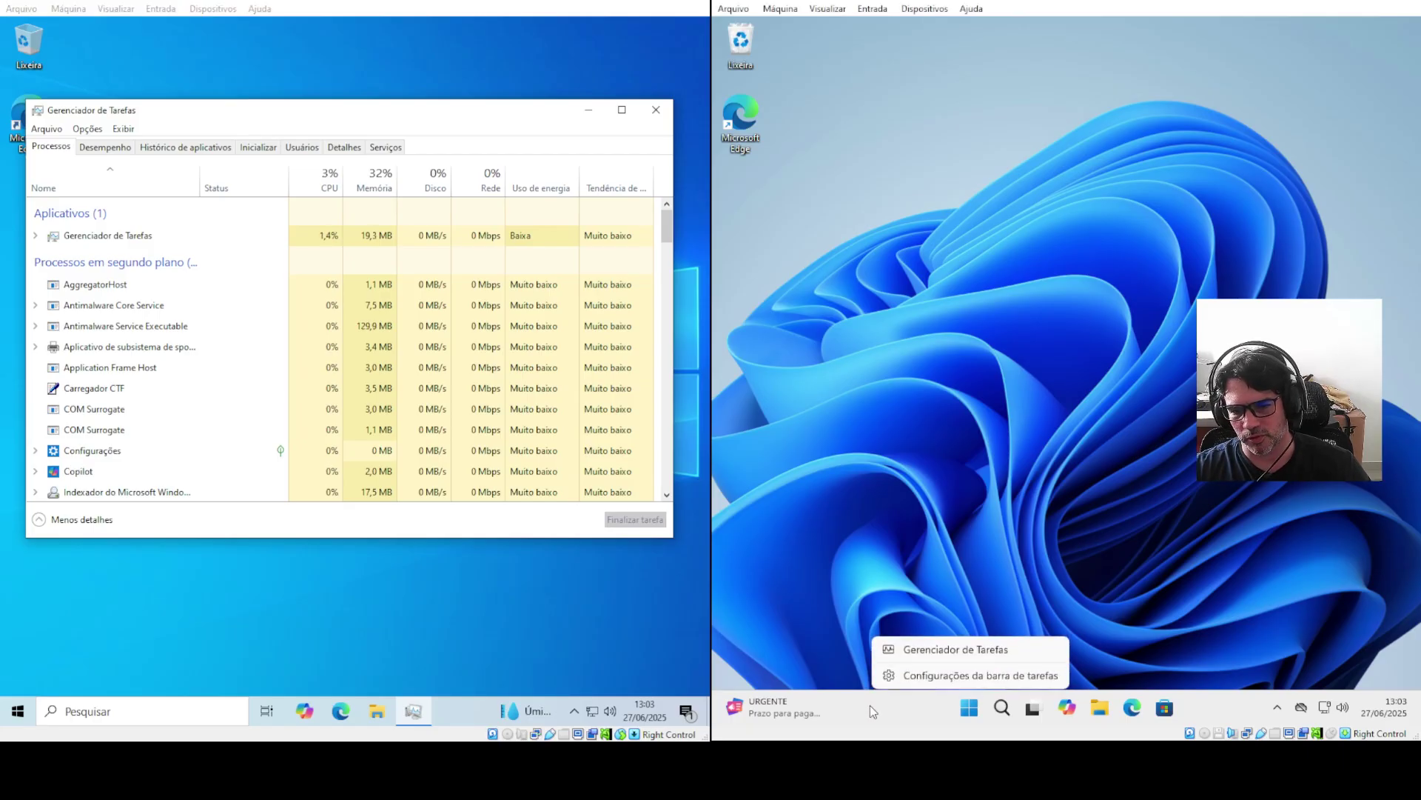
click(922, 645)
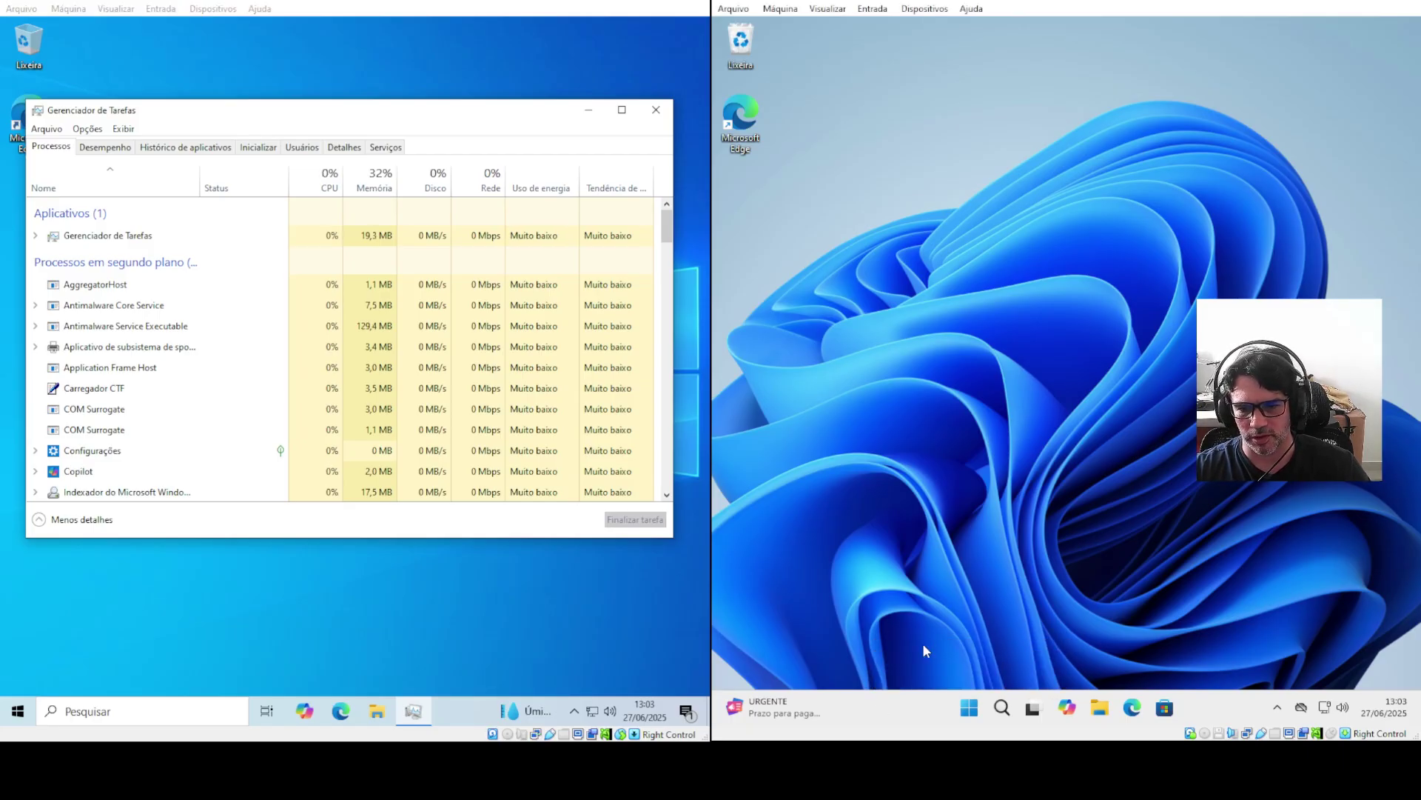
drag(1019, 146, 921, 153)
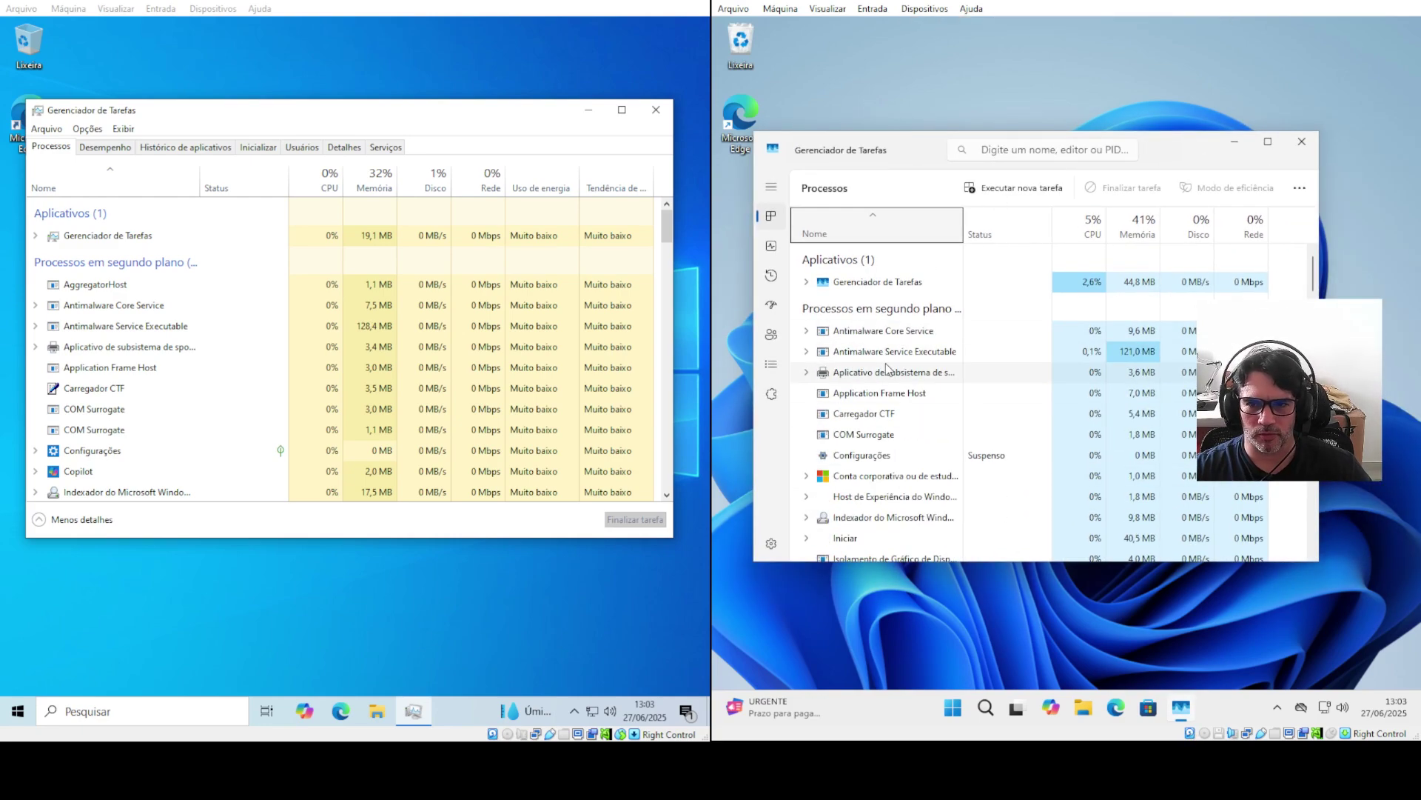
View Desempenho in the Windows 11 Task Manager, and Desempenho, Histórico de aplicativos and Inicializar in the Windows 10 one
click(770, 247)
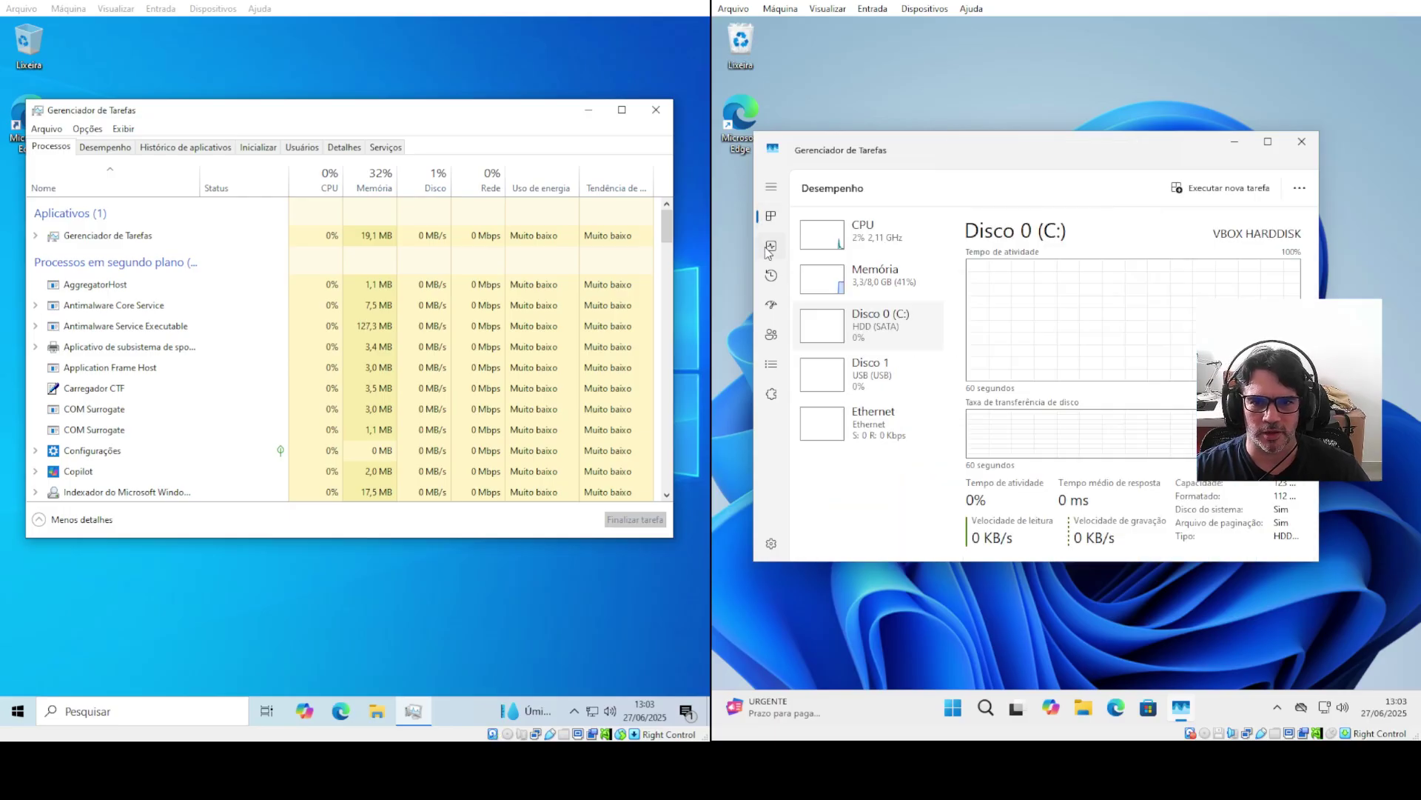
click(105, 146)
click(185, 146)
click(250, 148)
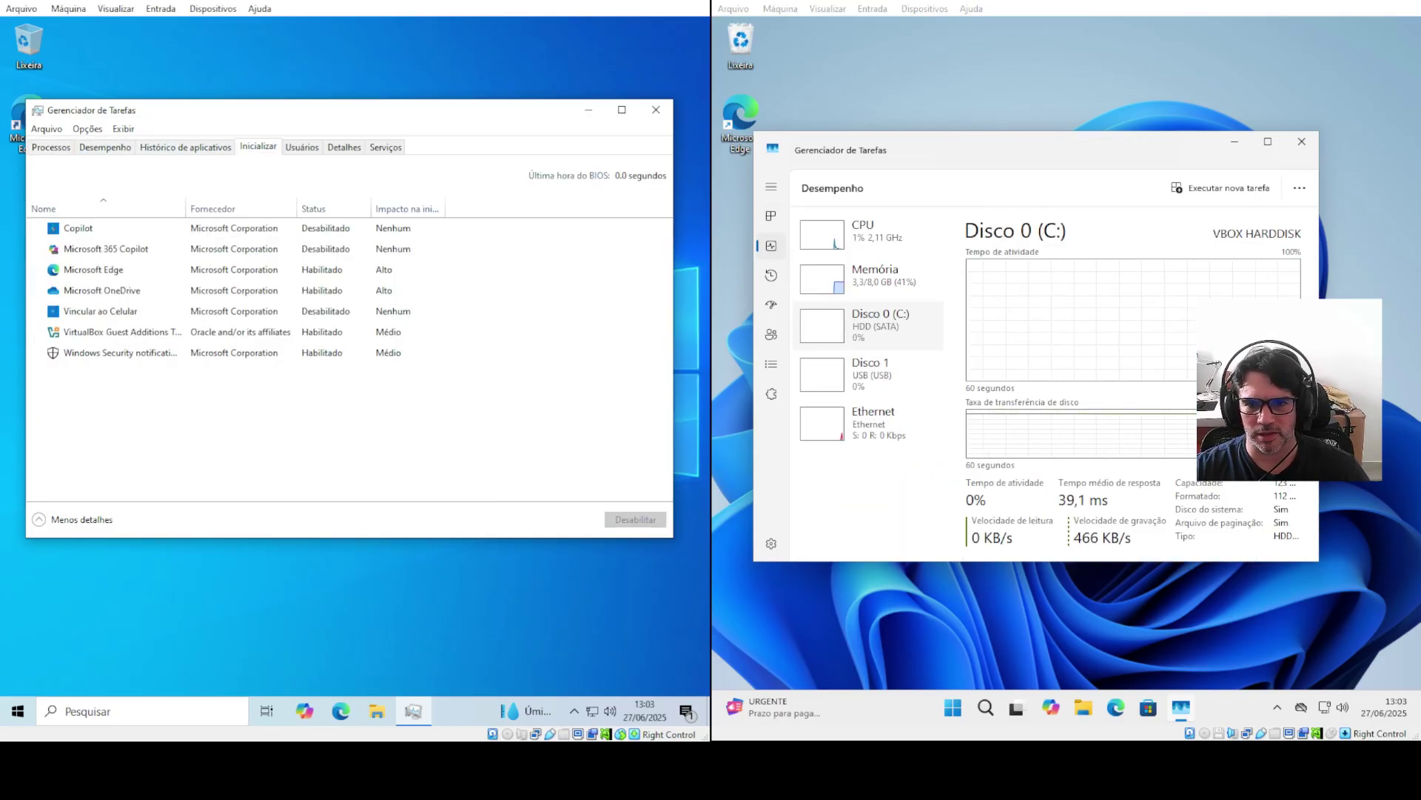
Examine the Windows 11 Task Manager's pages for processes, performance, app history, startup apps, users and details
click(771, 215)
click(771, 275)
click(771, 304)
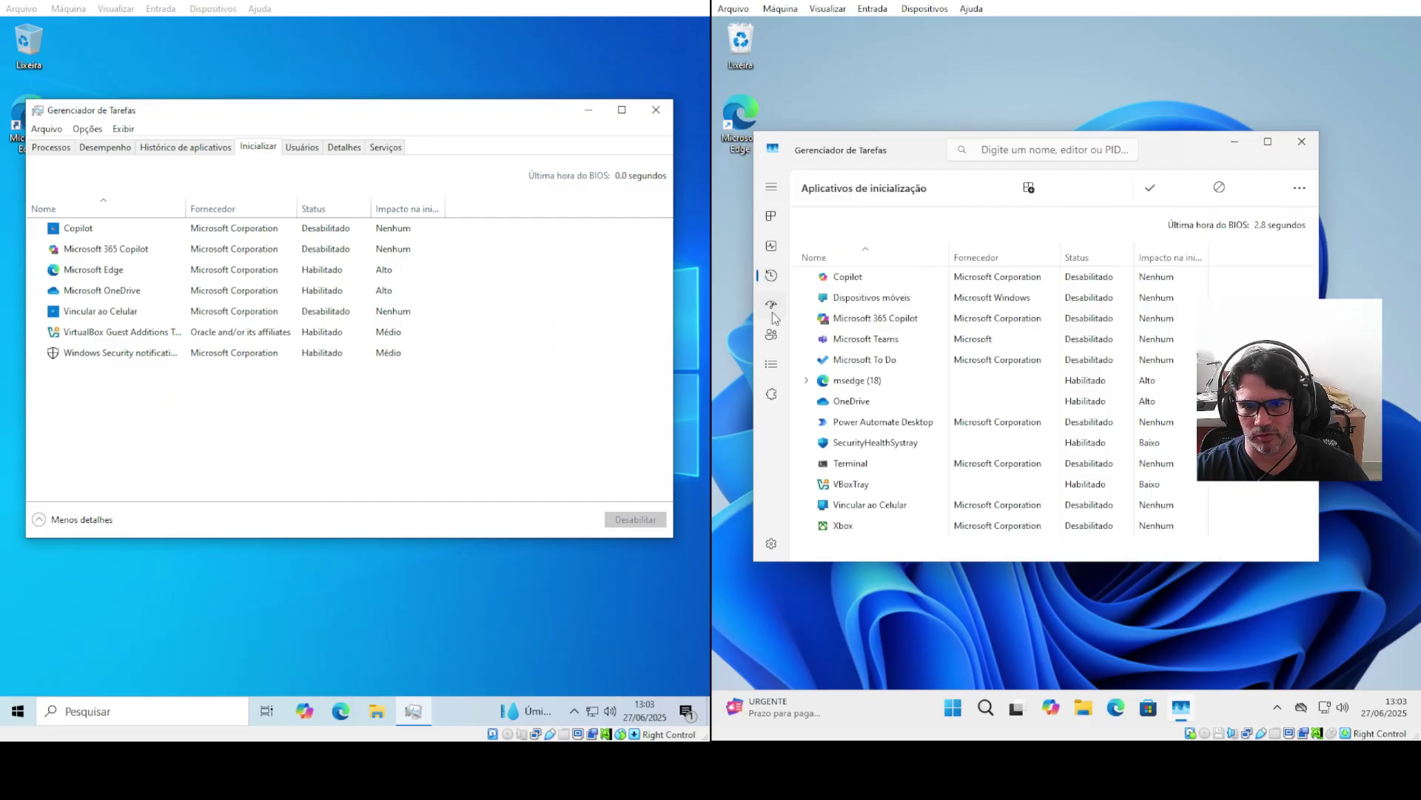
click(771, 334)
click(770, 364)
click(771, 275)
click(771, 247)
click(770, 216)
click(771, 275)
click(771, 304)
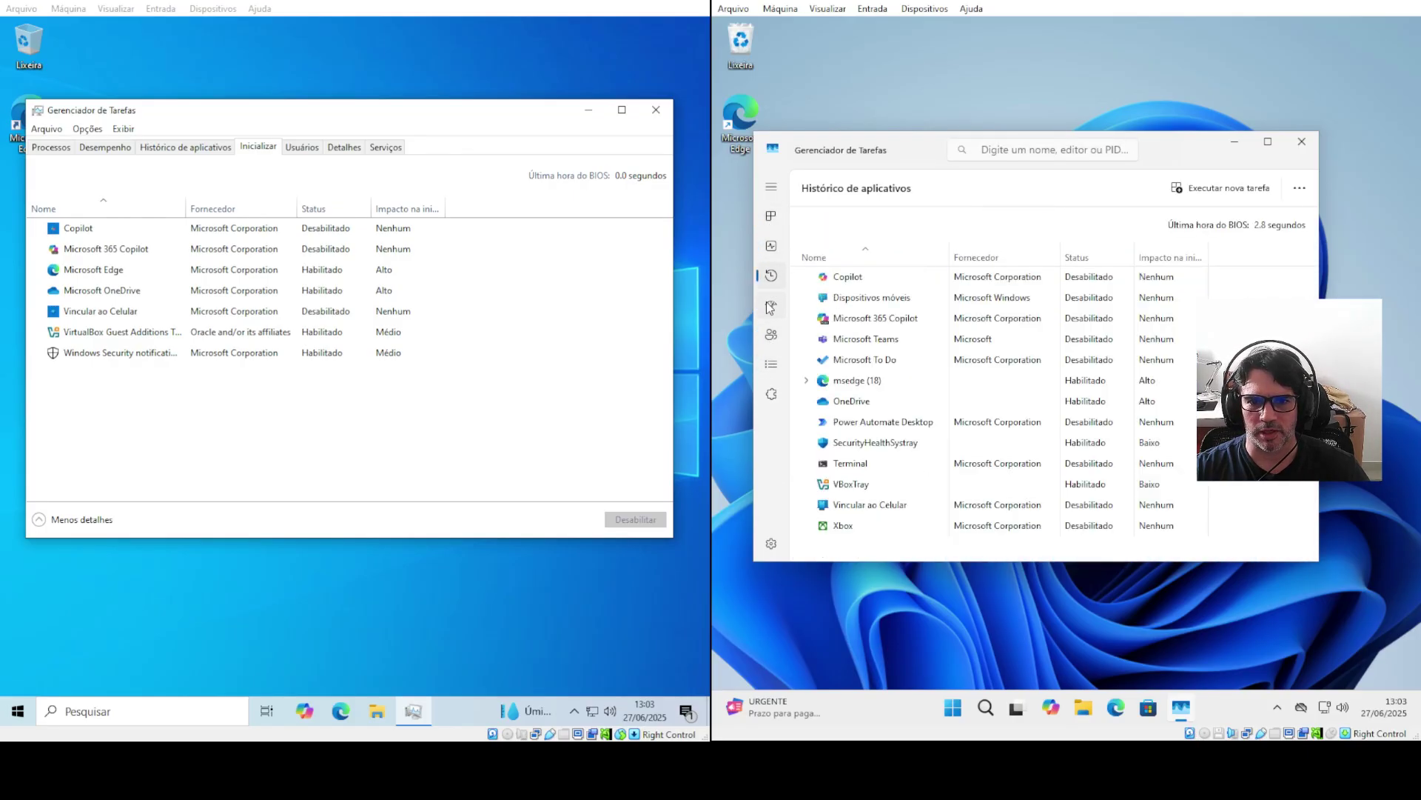
click(769, 251)
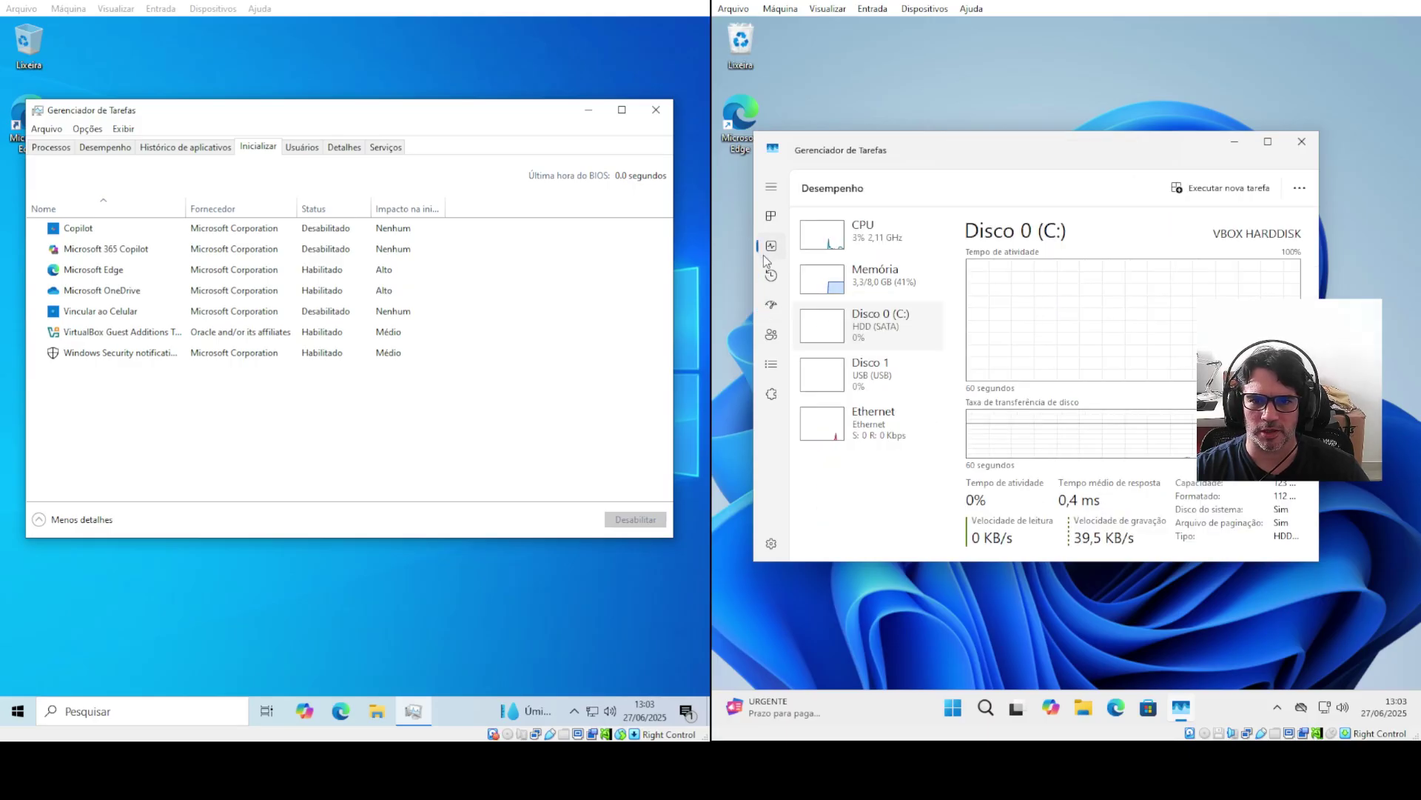
click(769, 279)
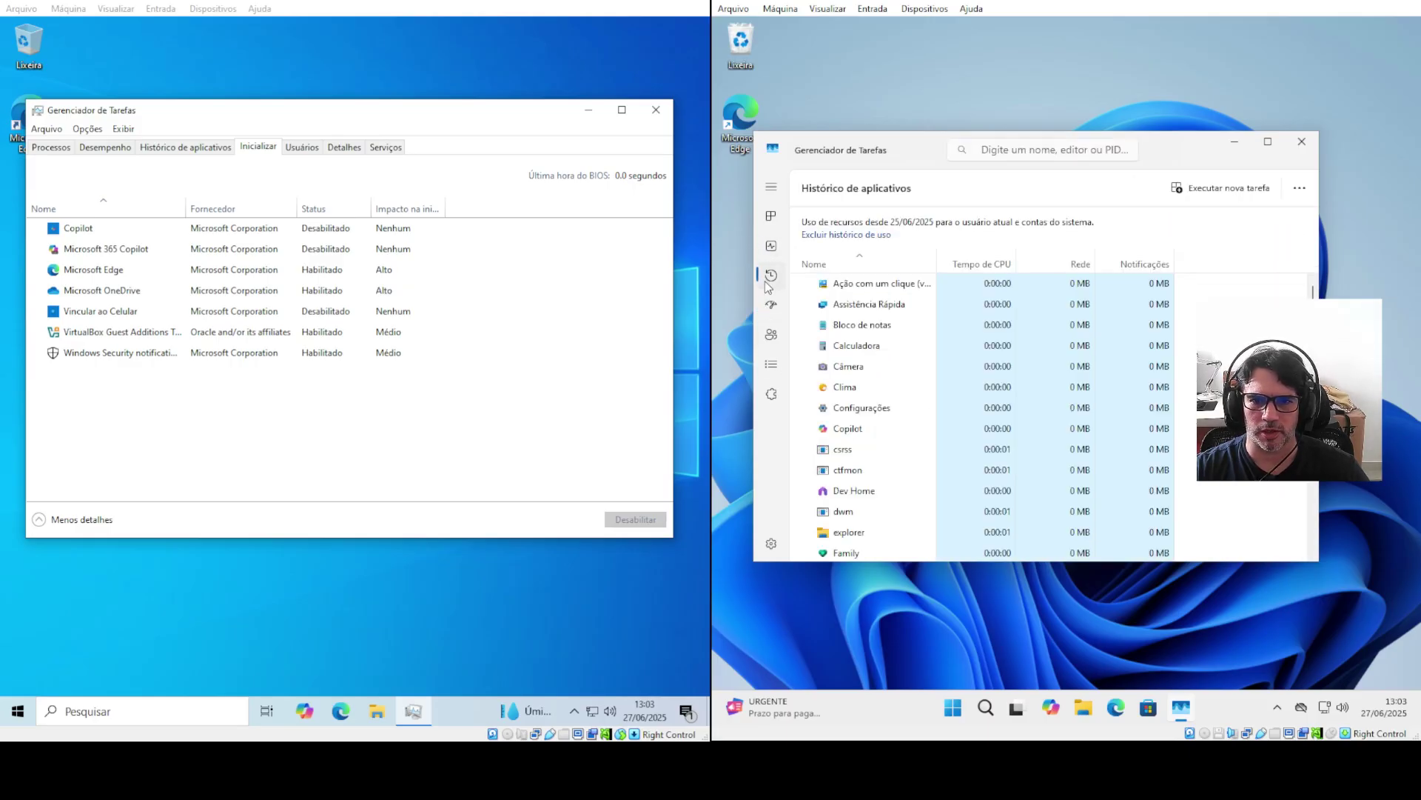
Return both Task Managers to Processos and close them on Windows 10 and Windows 11
click(771, 217)
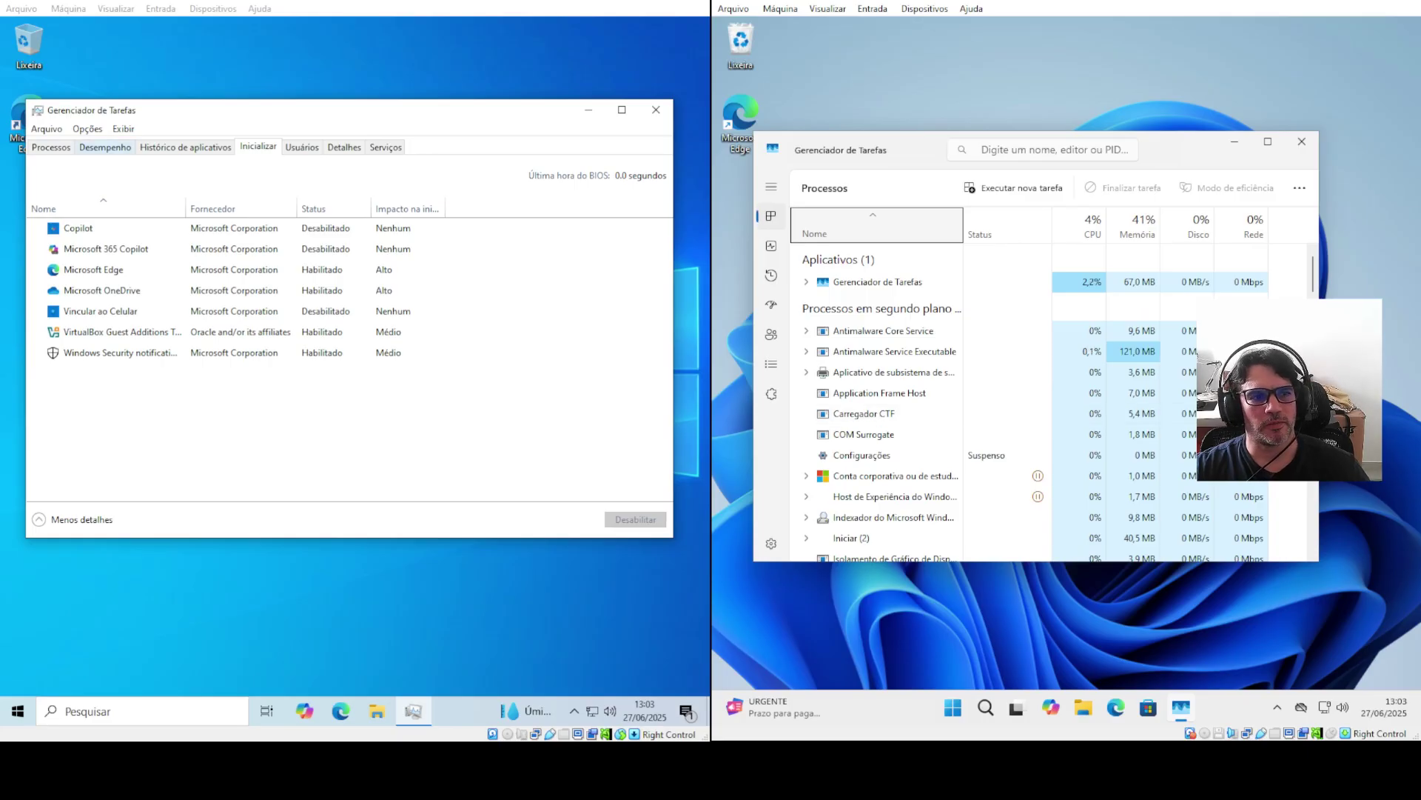
click(51, 147)
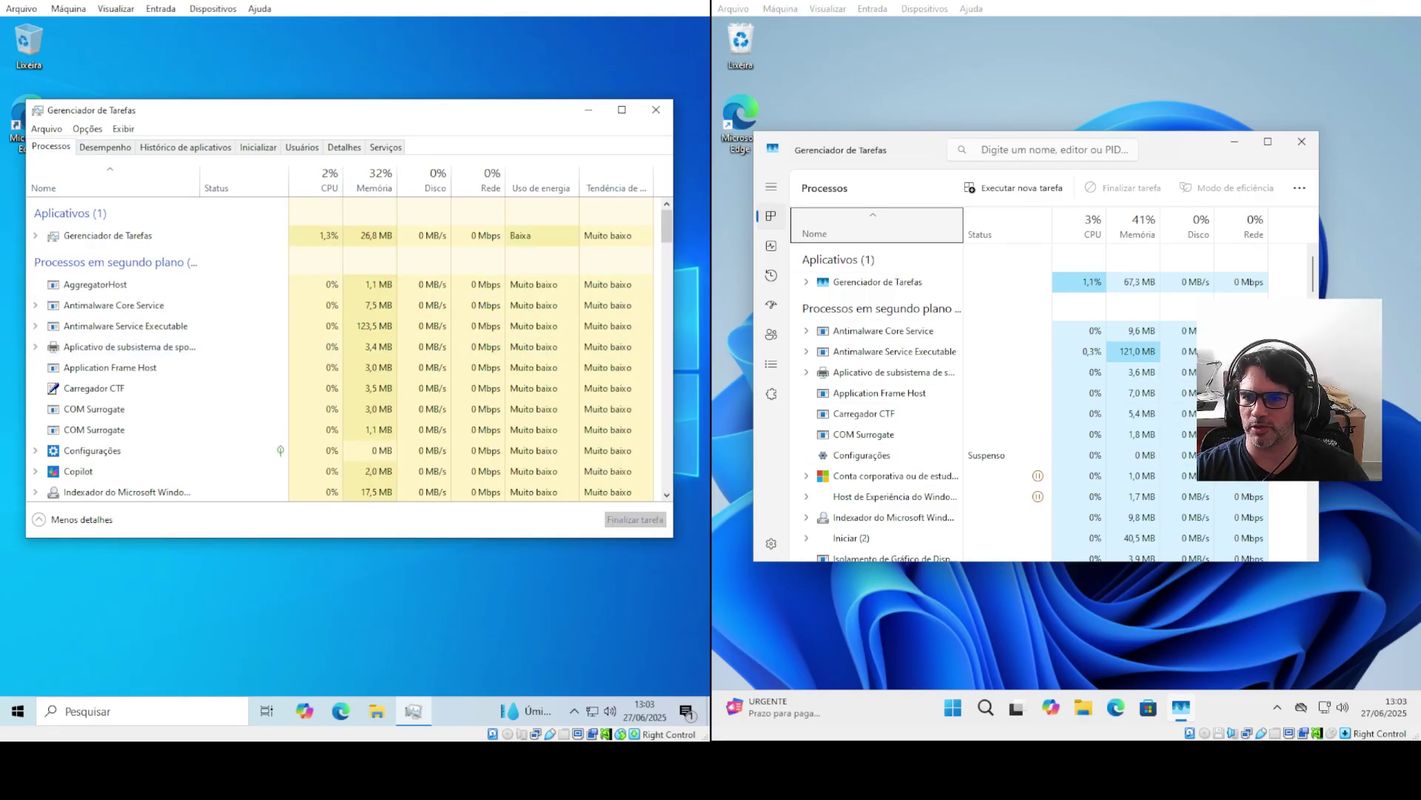
click(656, 109)
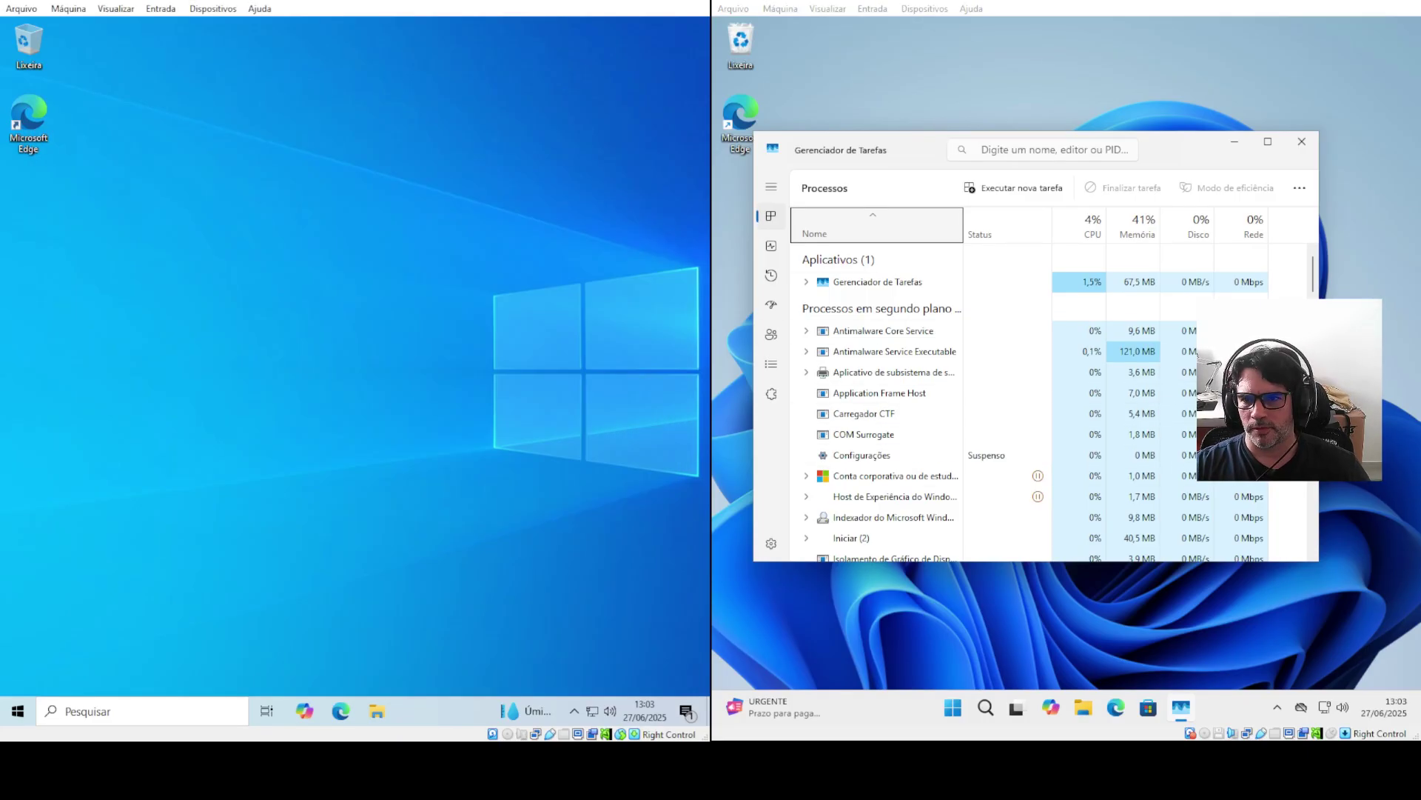
click(1301, 141)
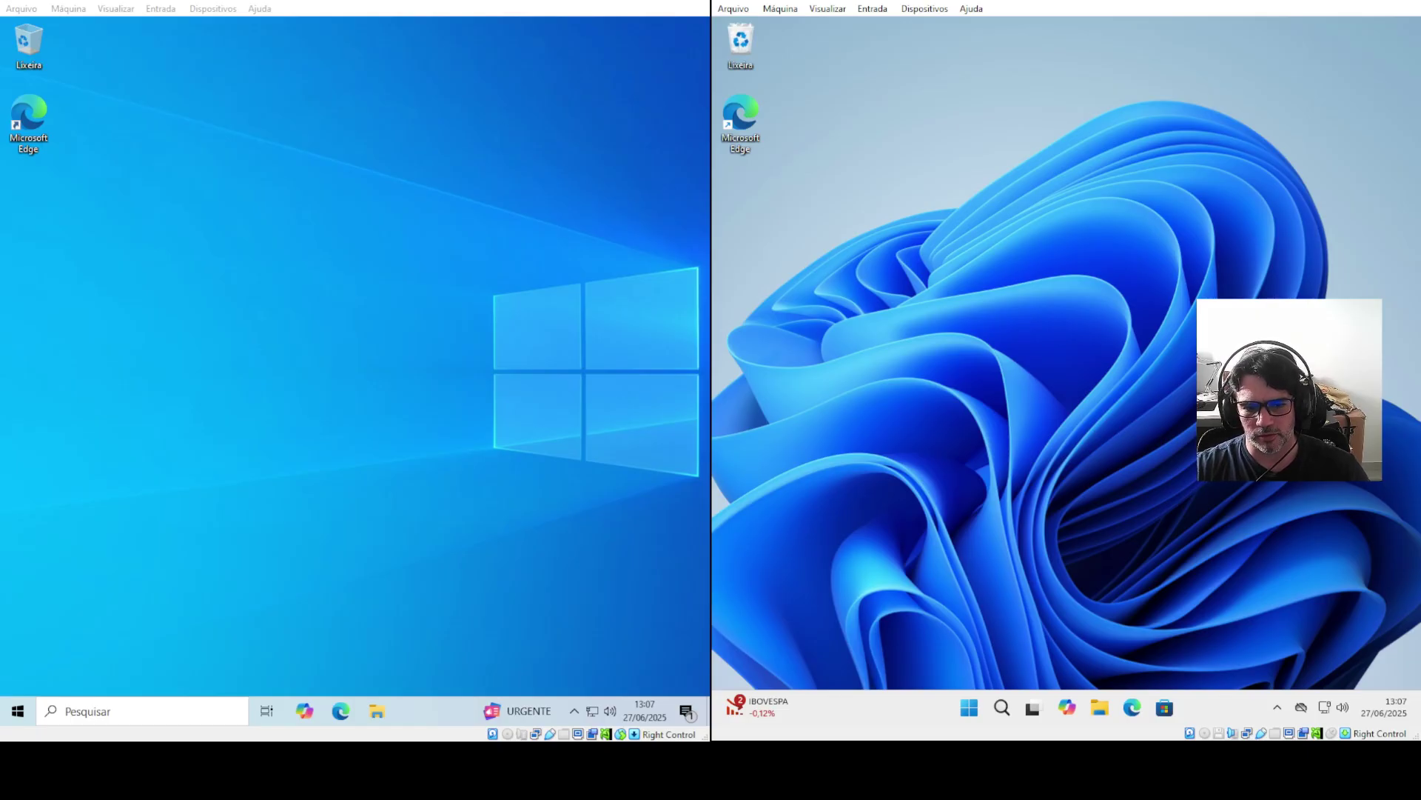
Open the news feed on Windows 10 and the widgets board on Windows 11, and dismiss the board's notifications card
click(524, 714)
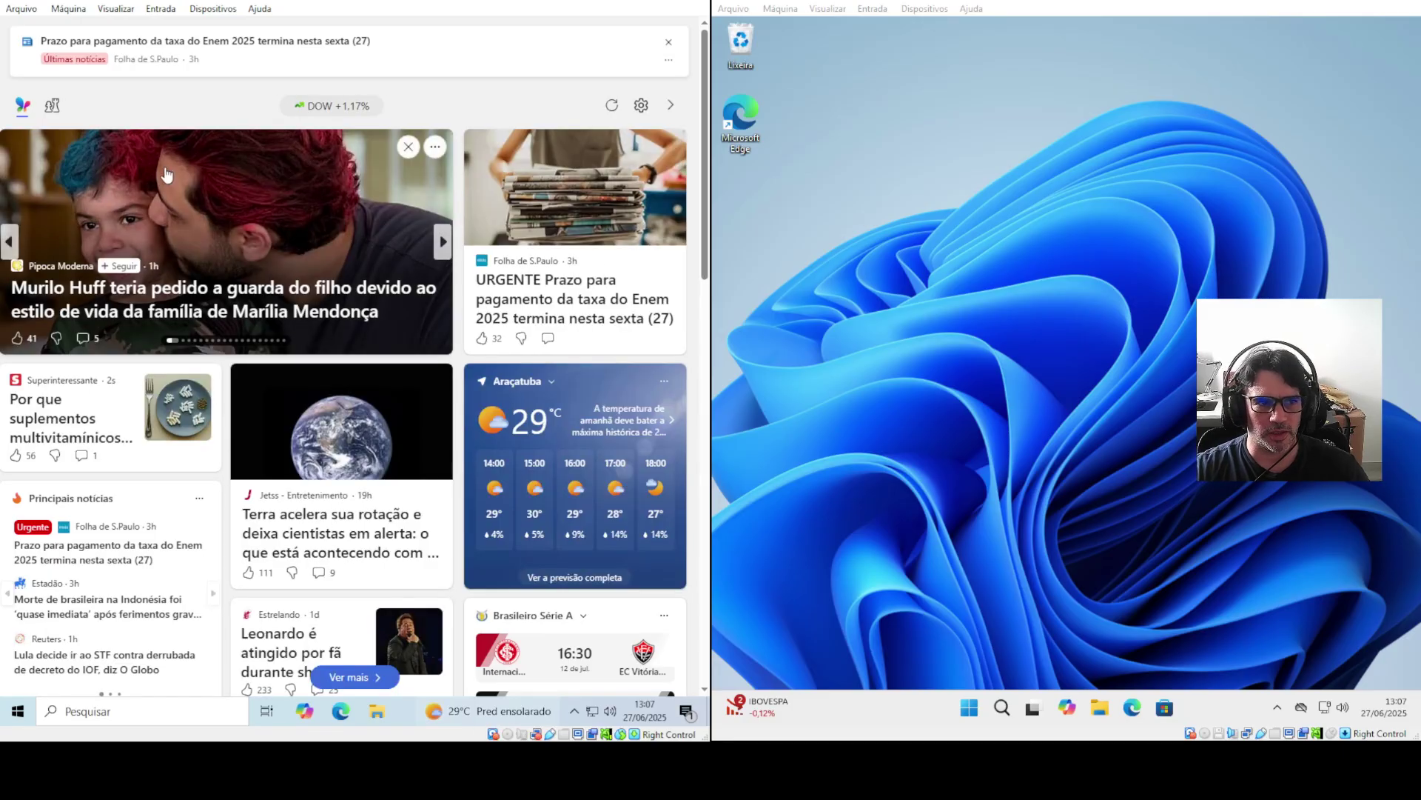
click(762, 713)
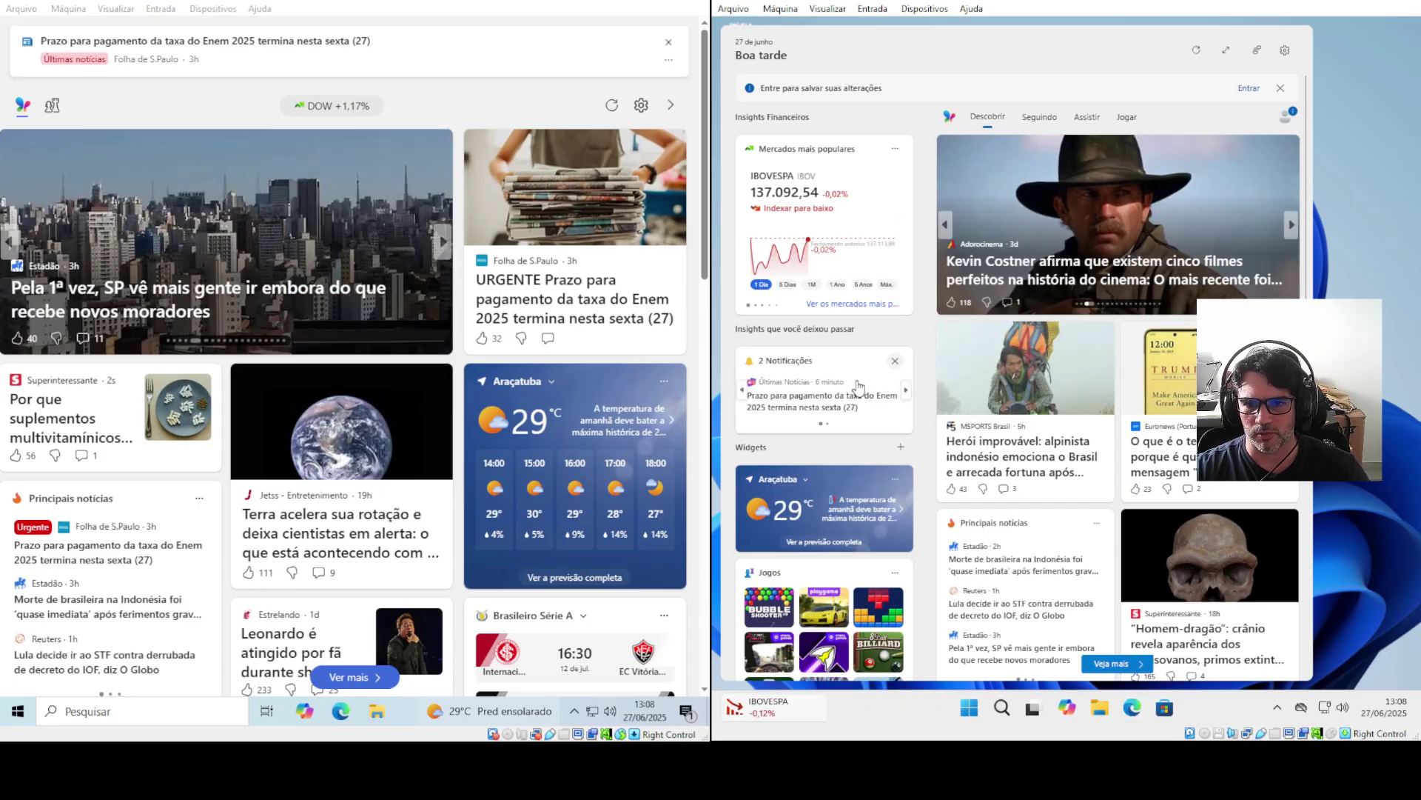
click(894, 362)
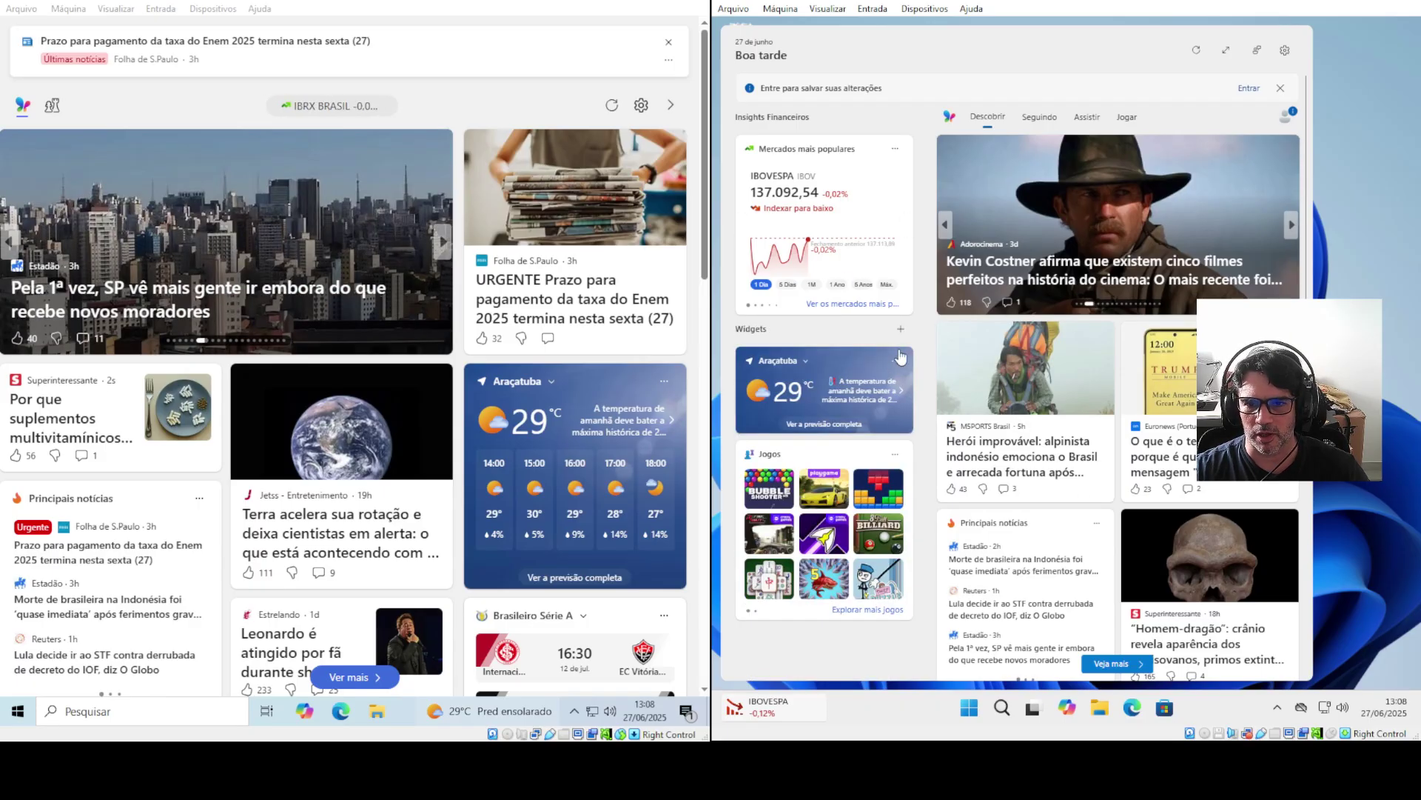
Examine the widgets available for pinning on Windows 11 and browse the Windows 10 news feed for comparison
click(901, 331)
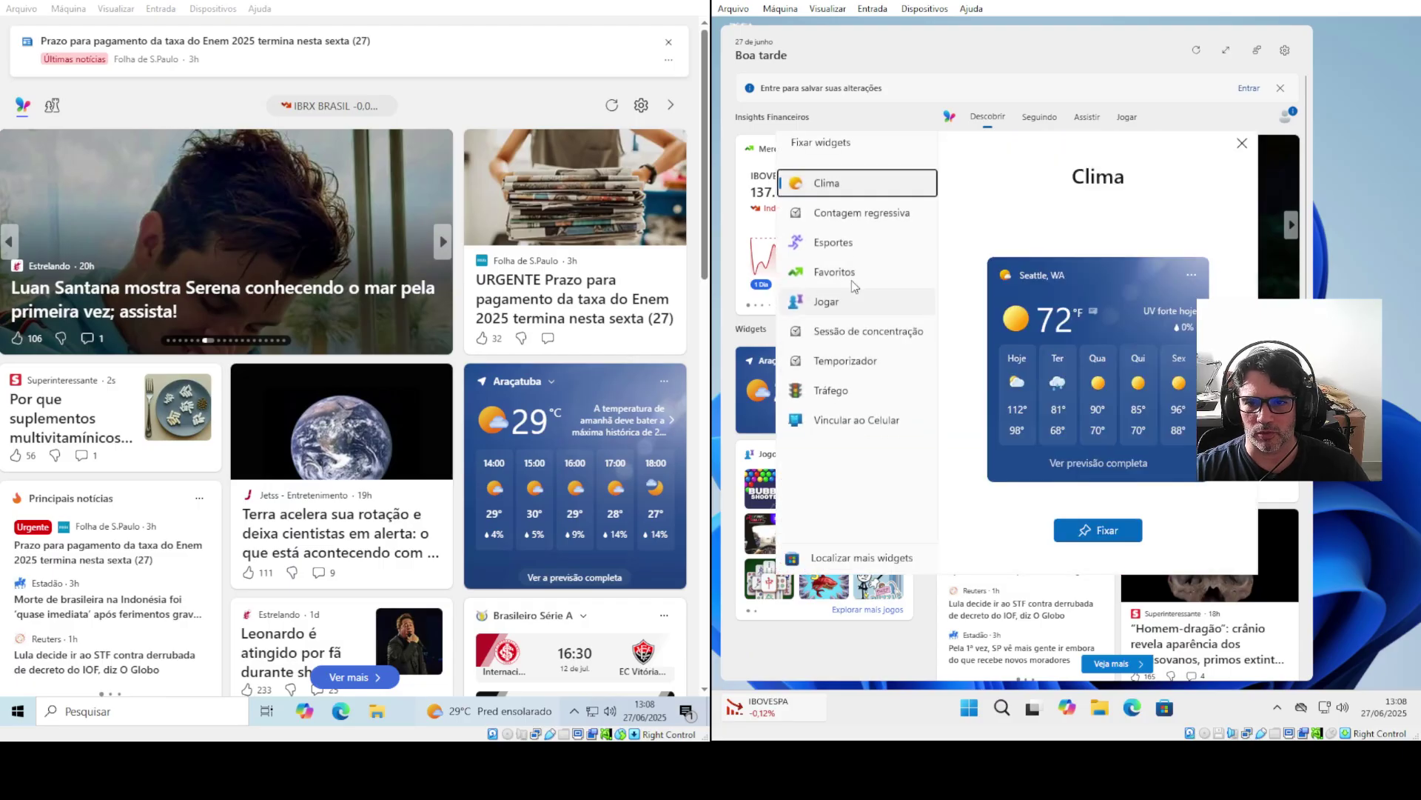
click(1239, 142)
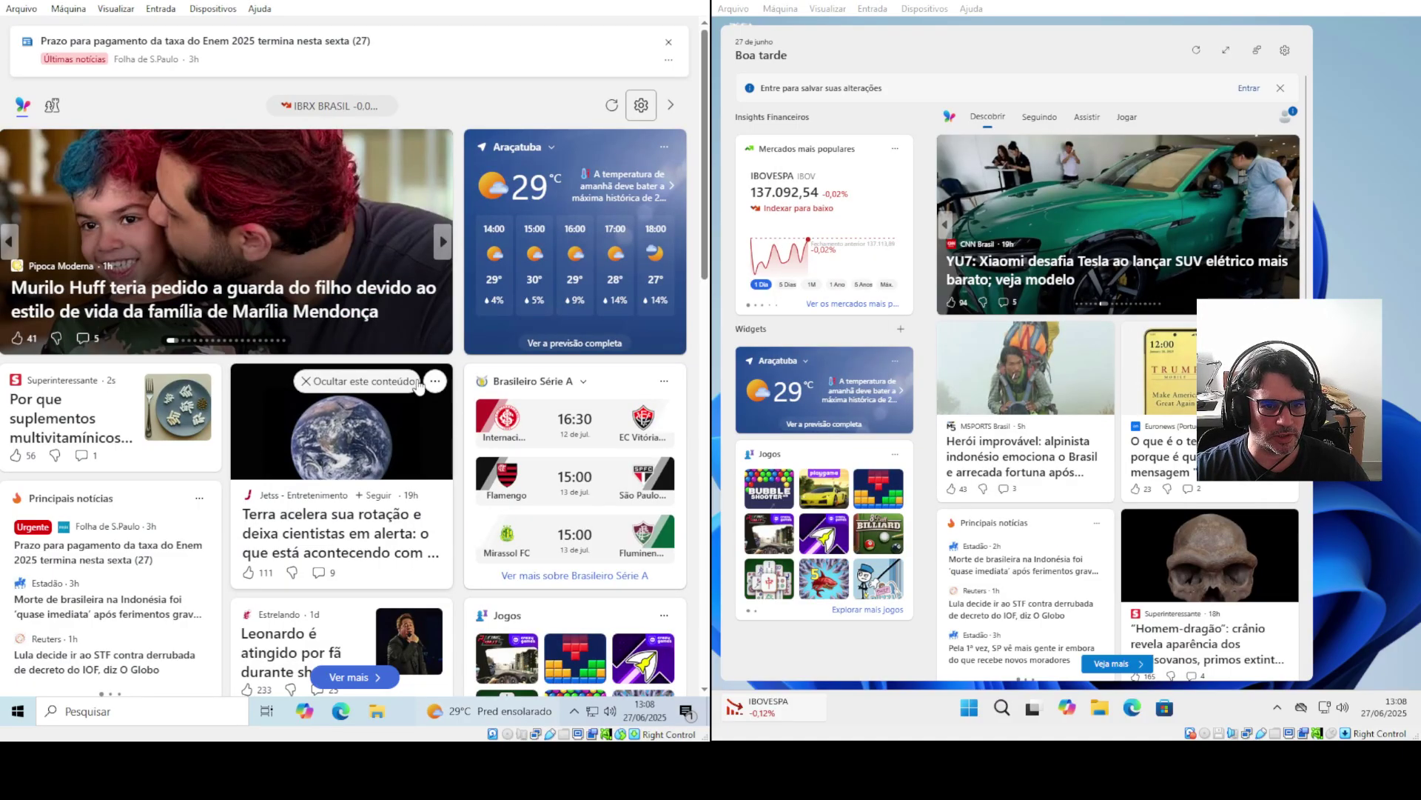
click(341, 381)
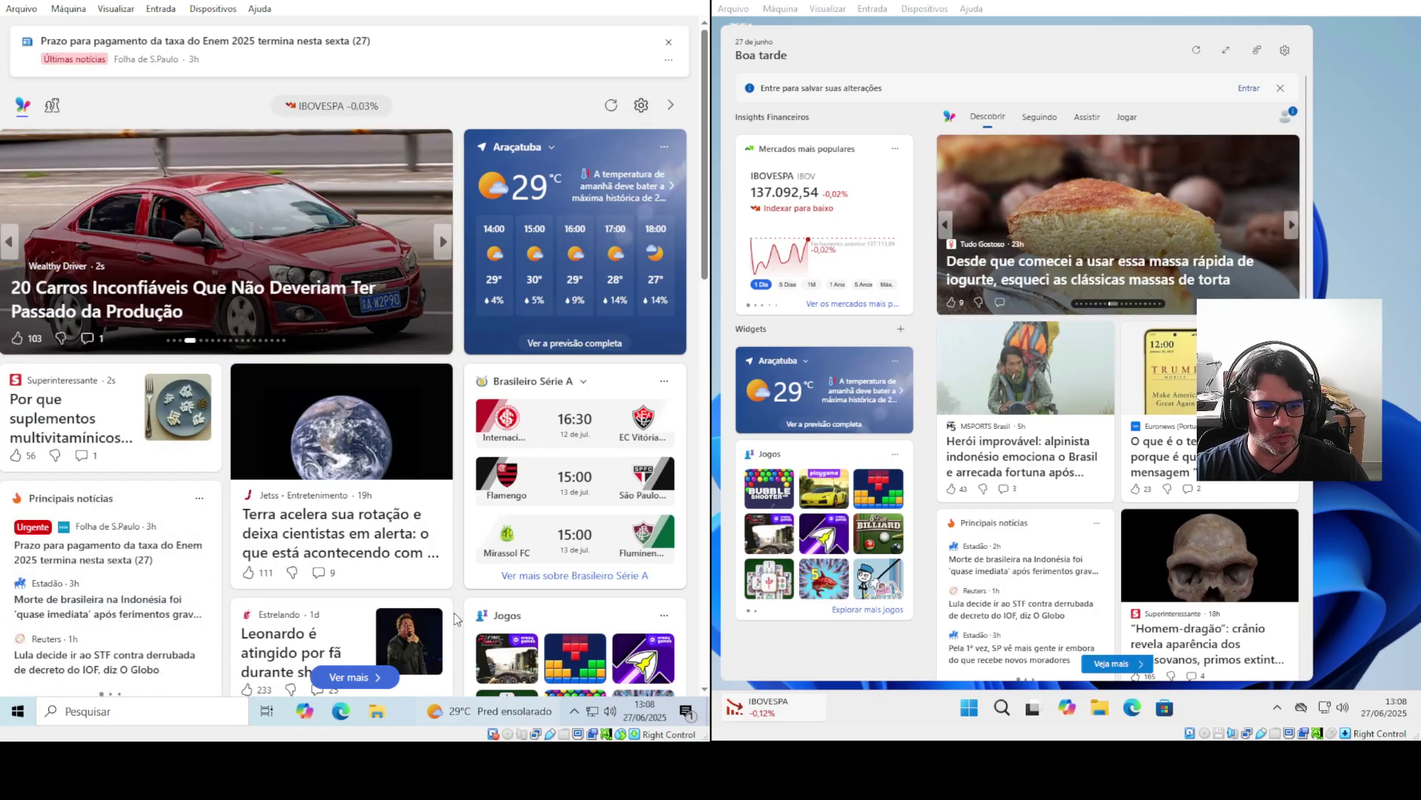
scroll(444, 626, down, 5)
scroll(444, 625, down, 6)
scroll(444, 625, up, 10)
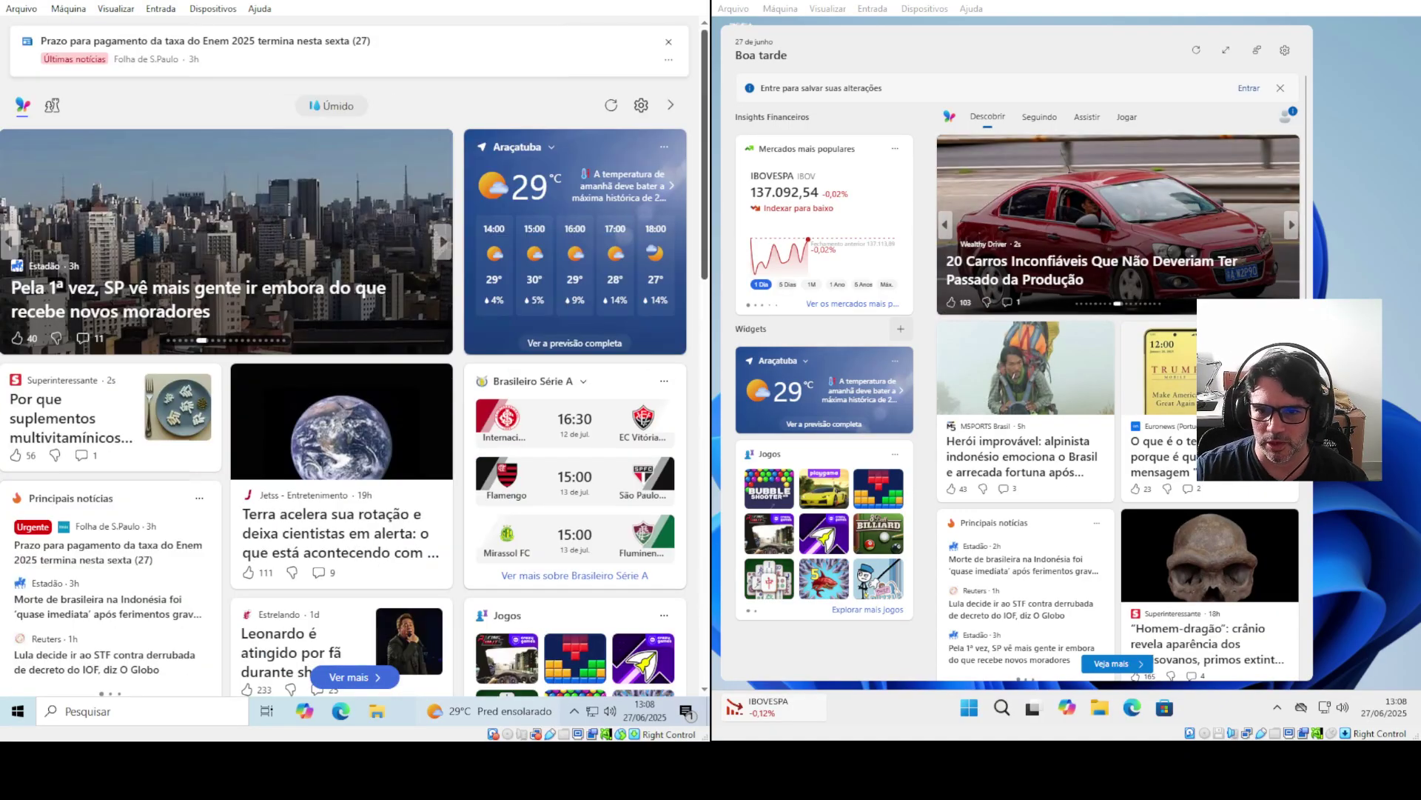
click(900, 329)
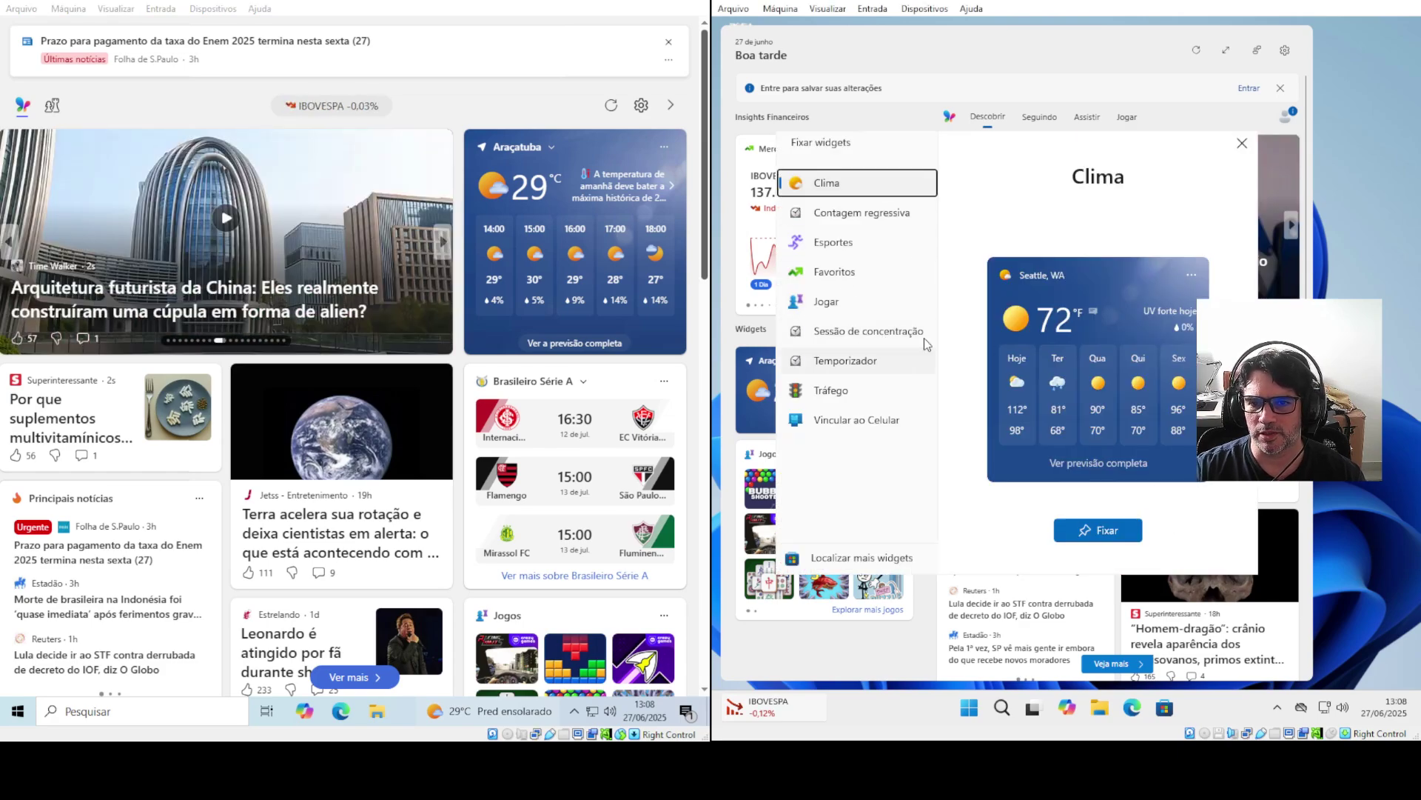
click(1242, 143)
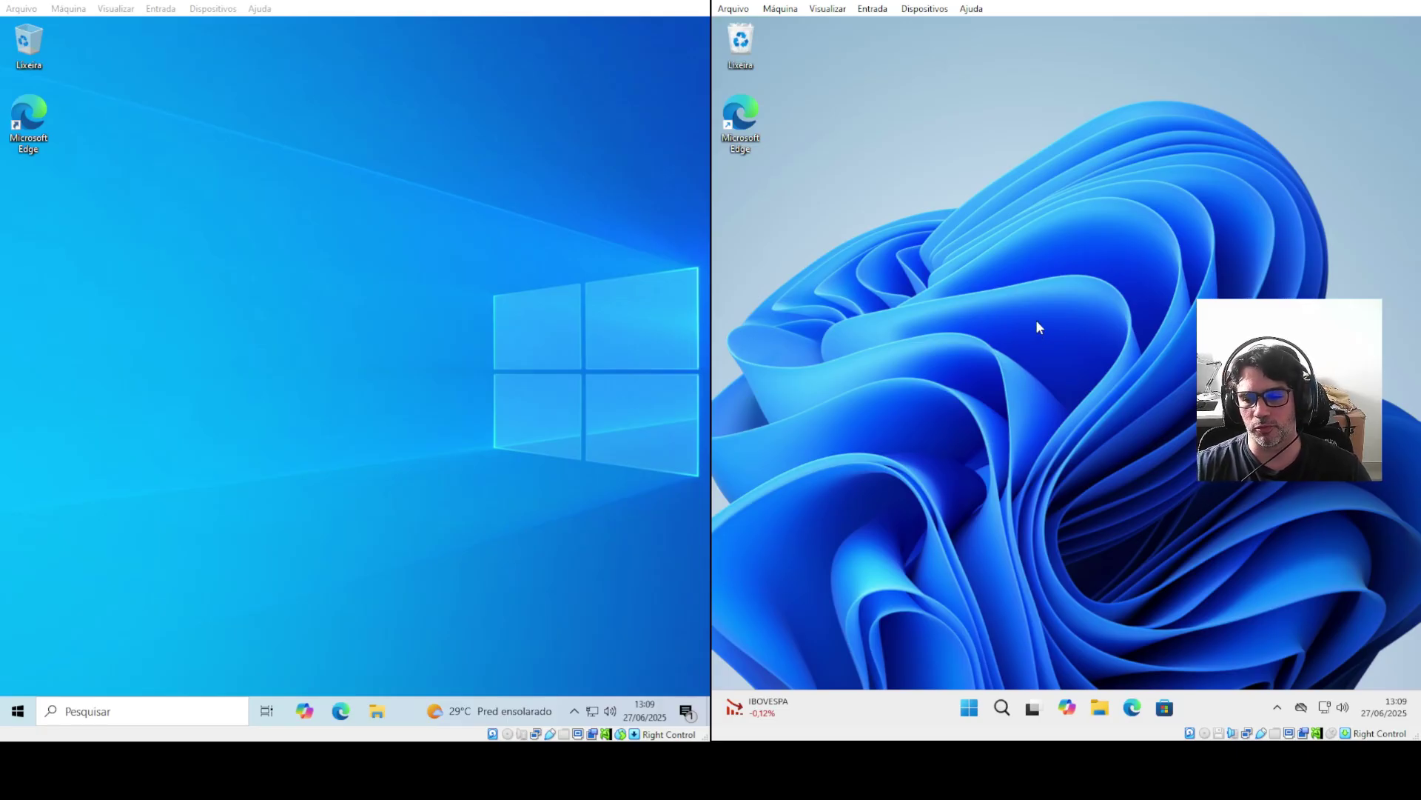
Open Segurança do Windows on both systems and view Histórico de proteção on Windows 11 before returning to its home page
click(492, 323)
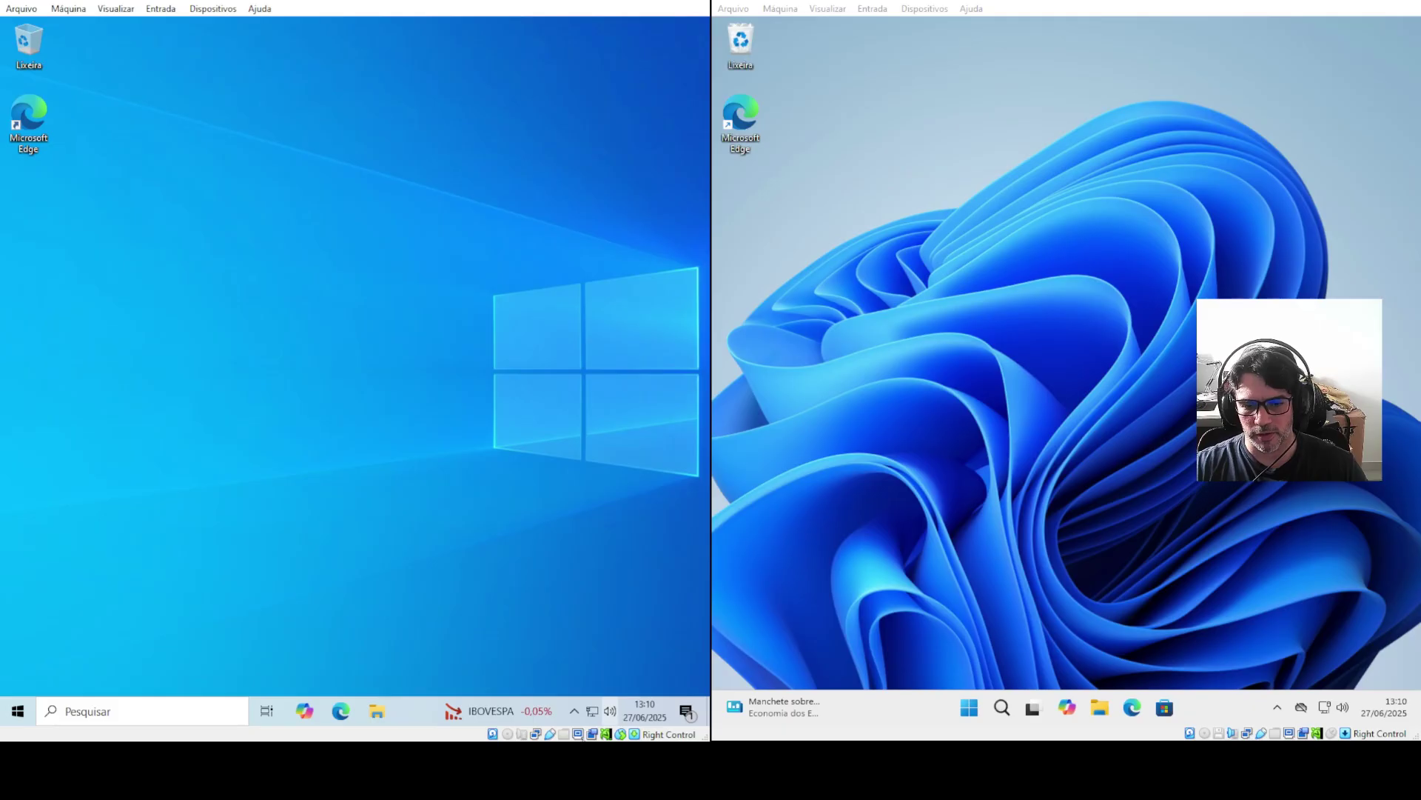
click(573, 719)
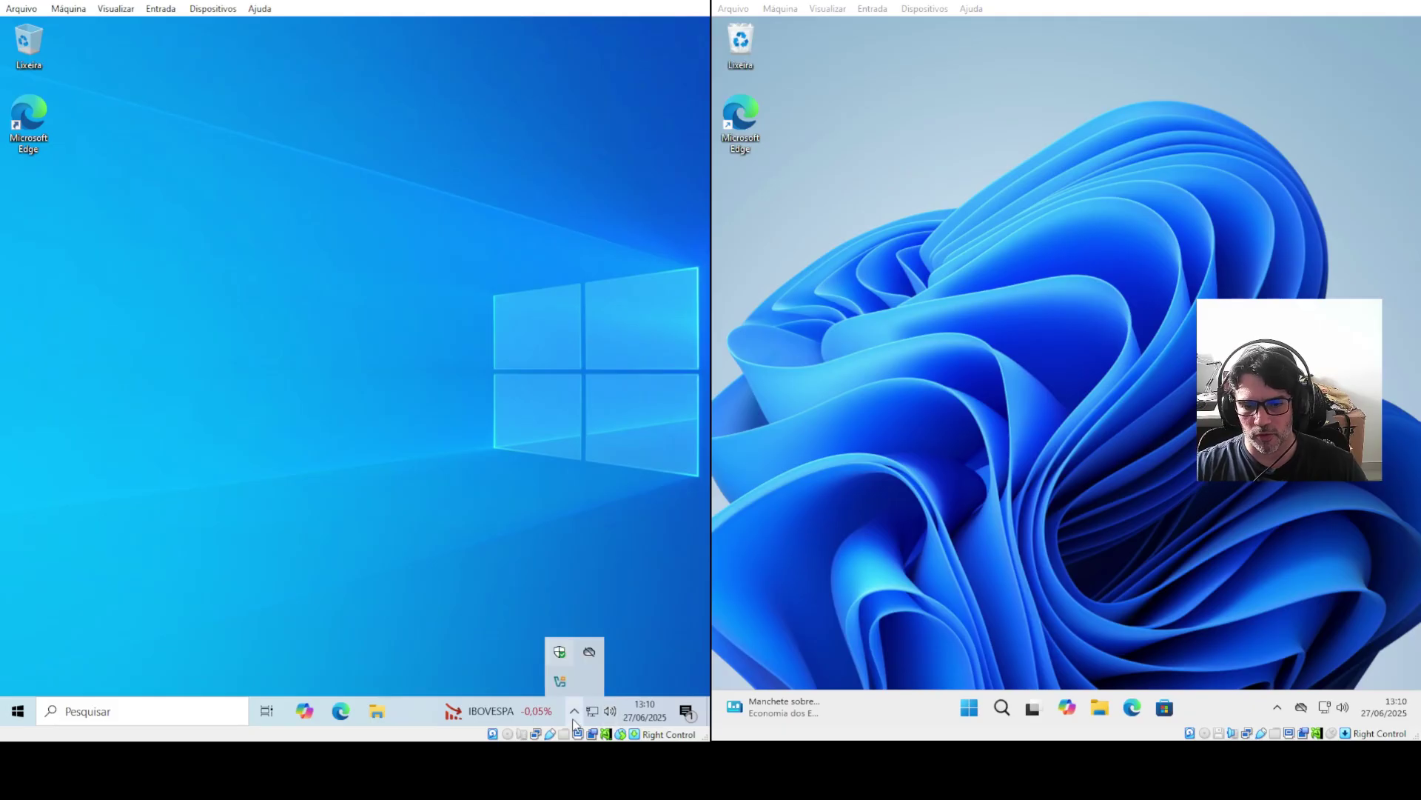
click(560, 652)
click(1276, 709)
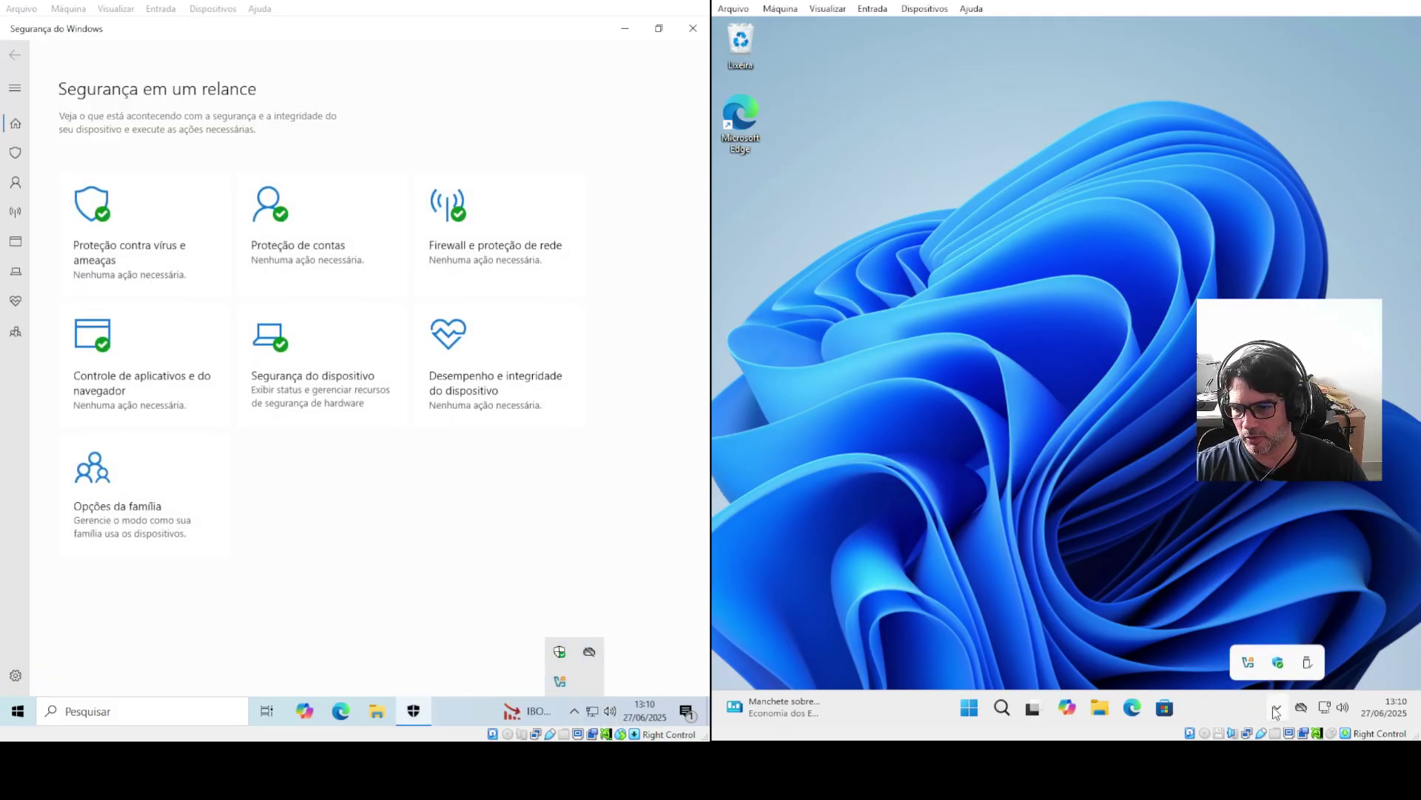
click(1279, 663)
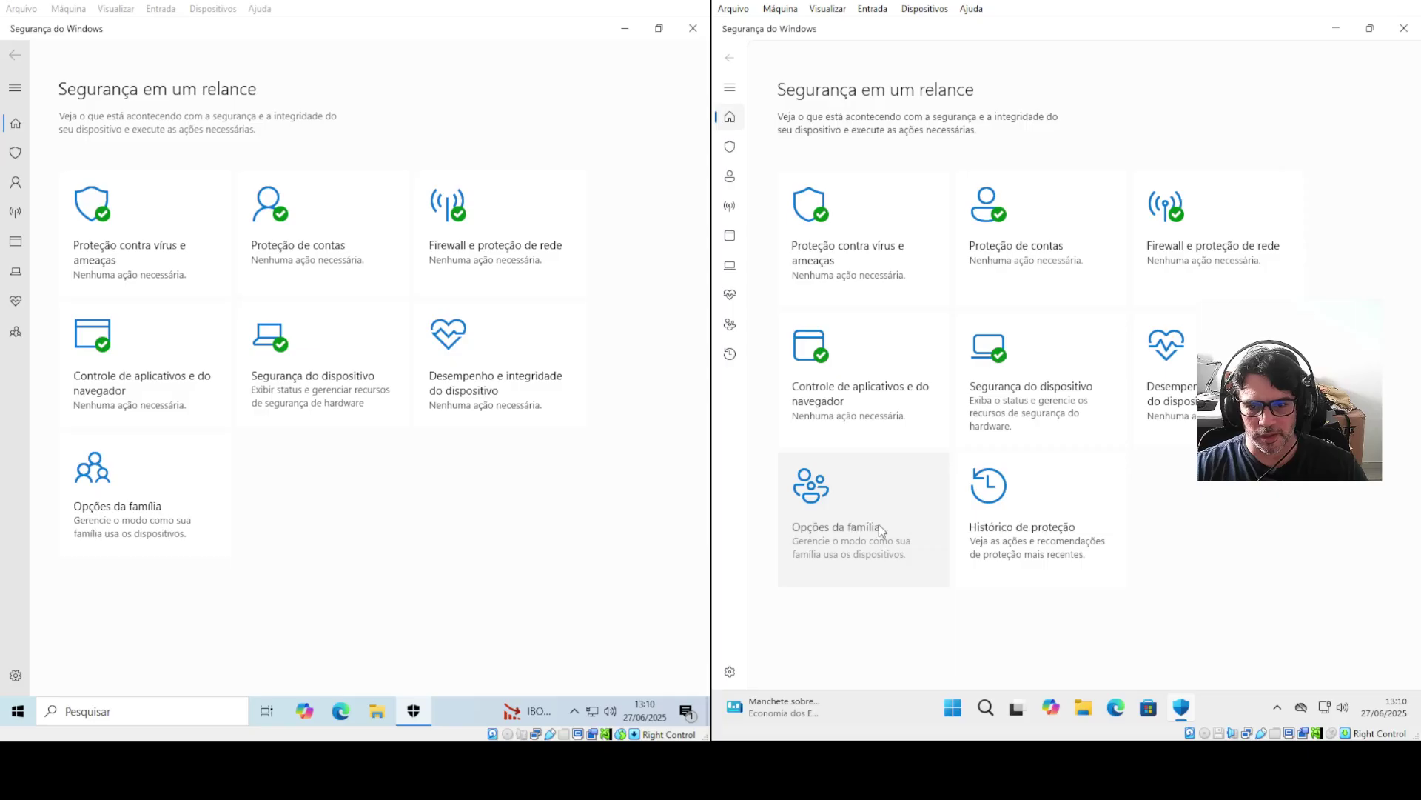
click(1020, 541)
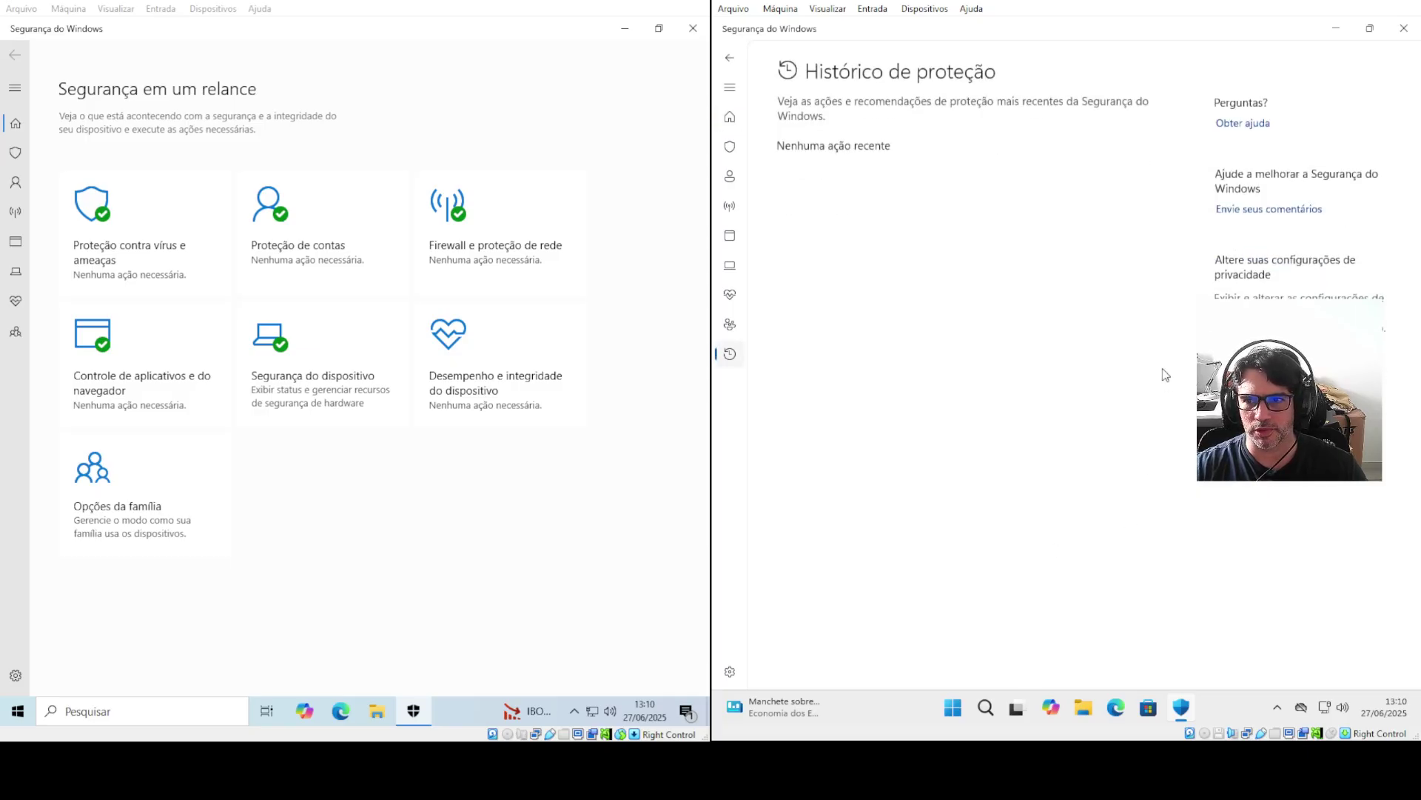
key(alt+Left)
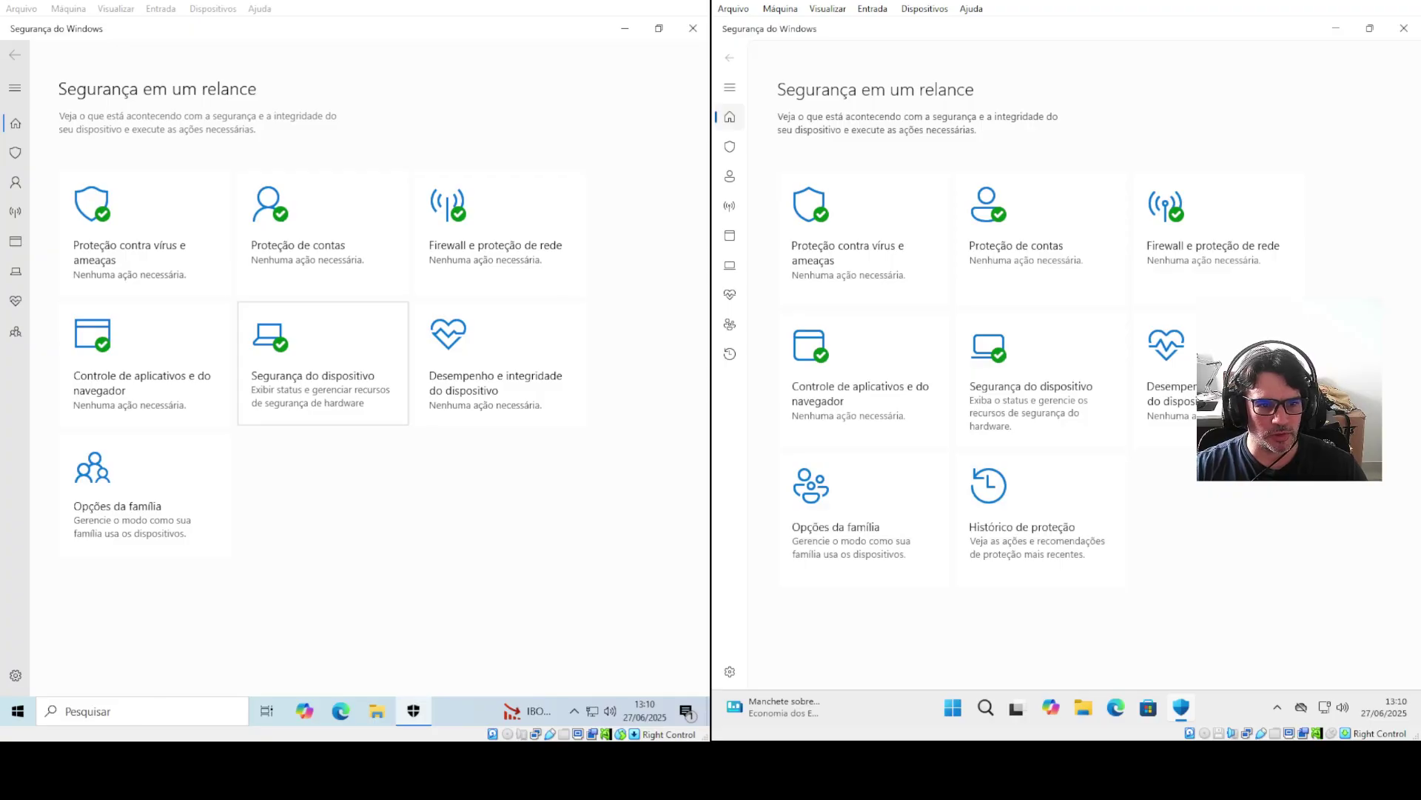
View Segurança do dispositivo and Detalhes de isolamento de núcleo on both systems, plus Detalhes do processador de segurança on Windows 11
click(323, 363)
click(975, 393)
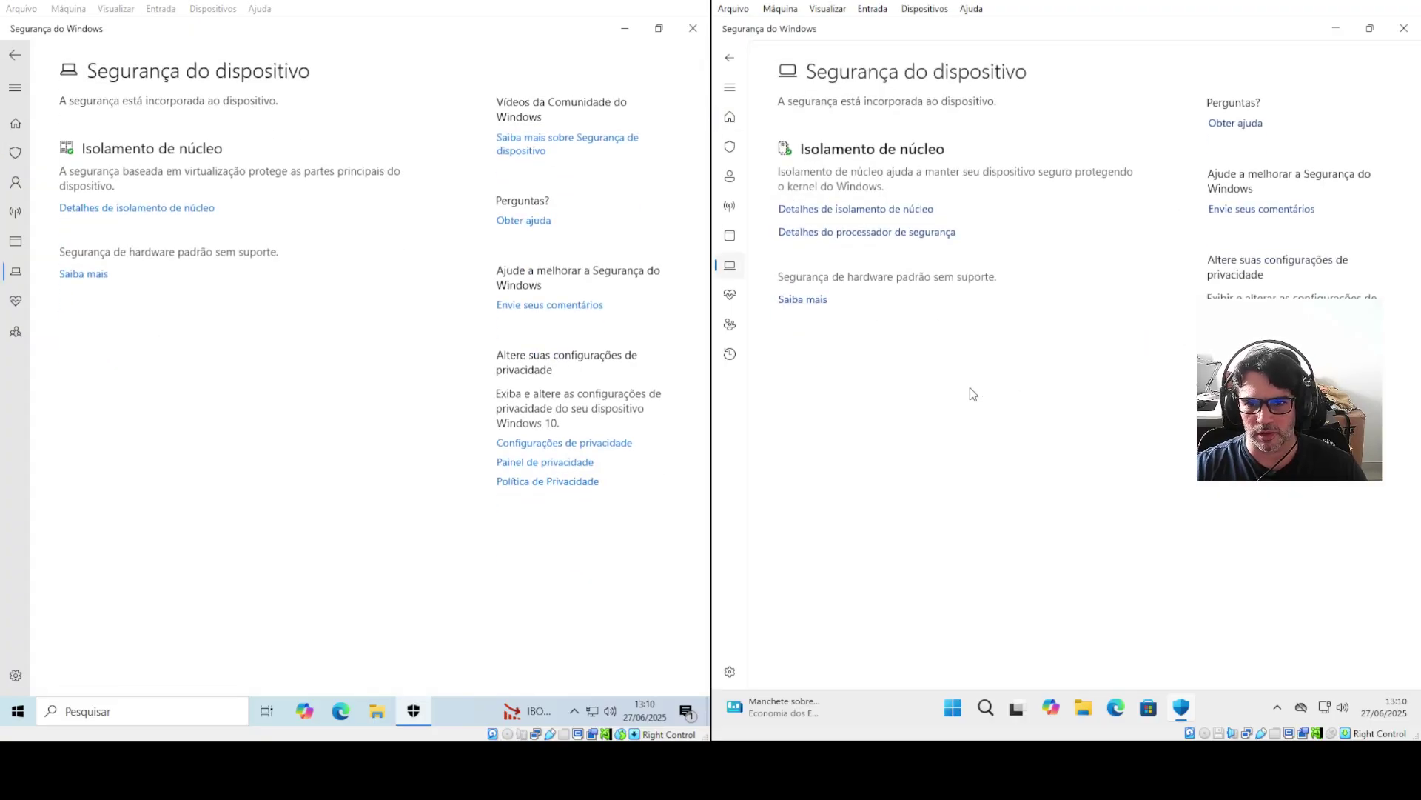
click(930, 235)
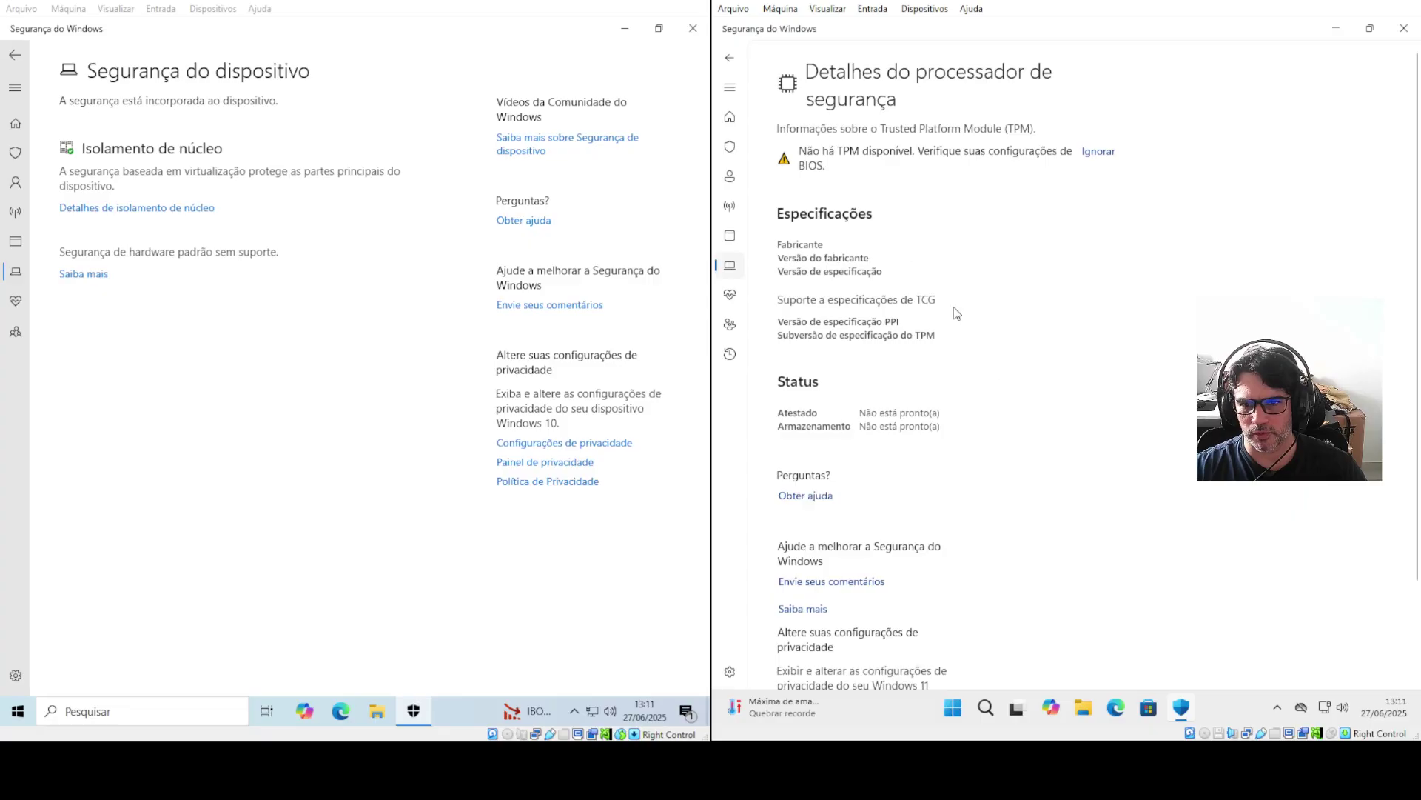
scroll(1019, 403, down, 3)
click(730, 57)
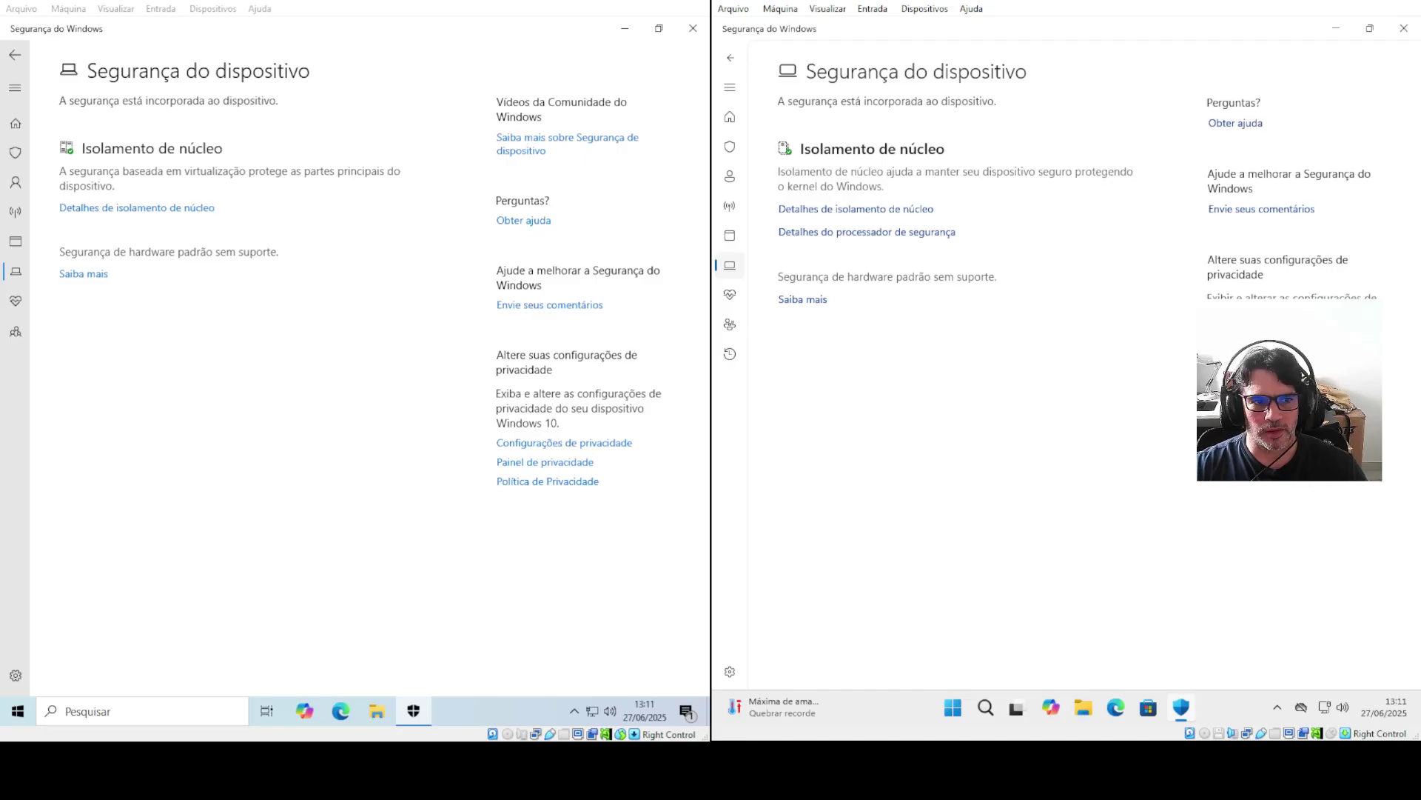
click(140, 208)
click(874, 210)
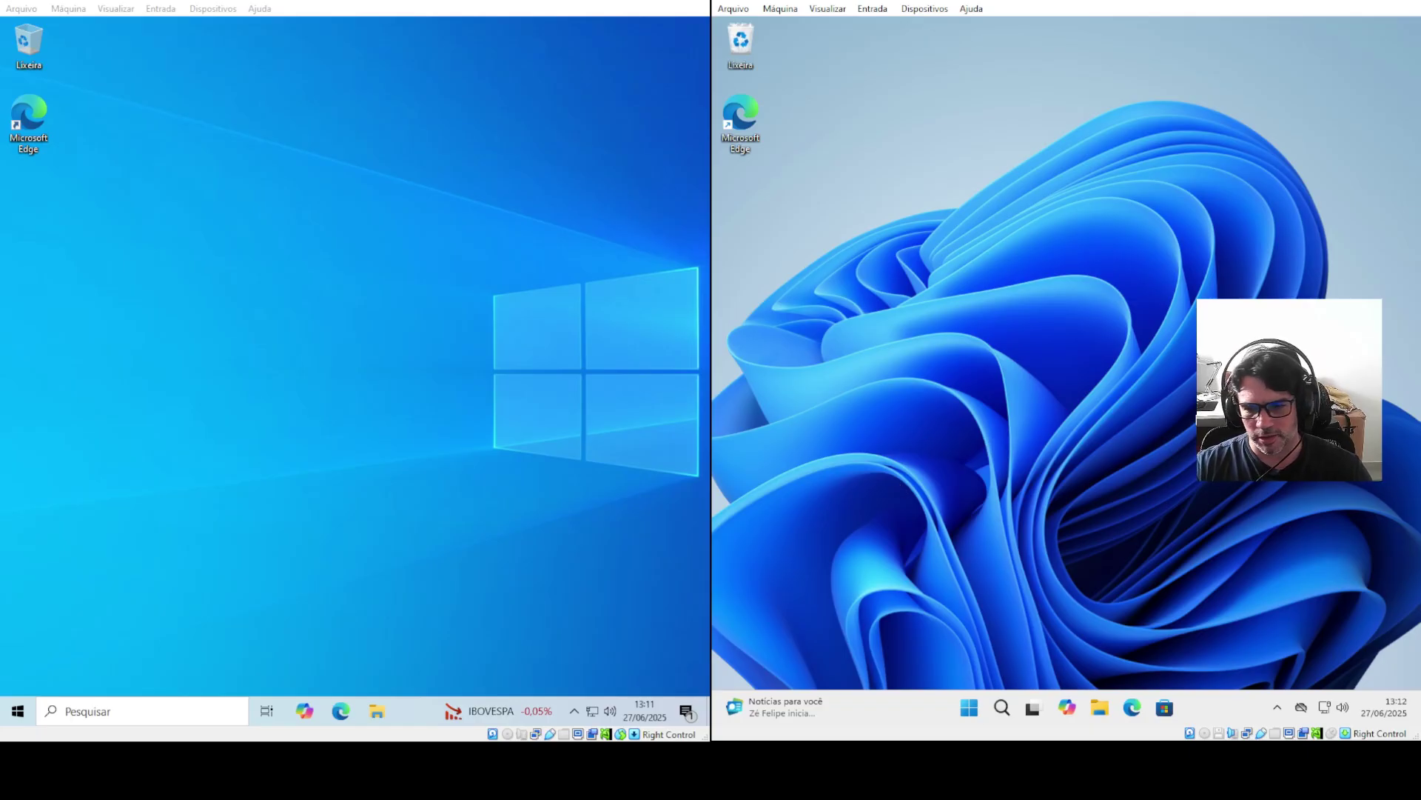
Show the Windows 11 Start menu, and open Configurações on Windows 10 at Atualização e Segurança
click(976, 707)
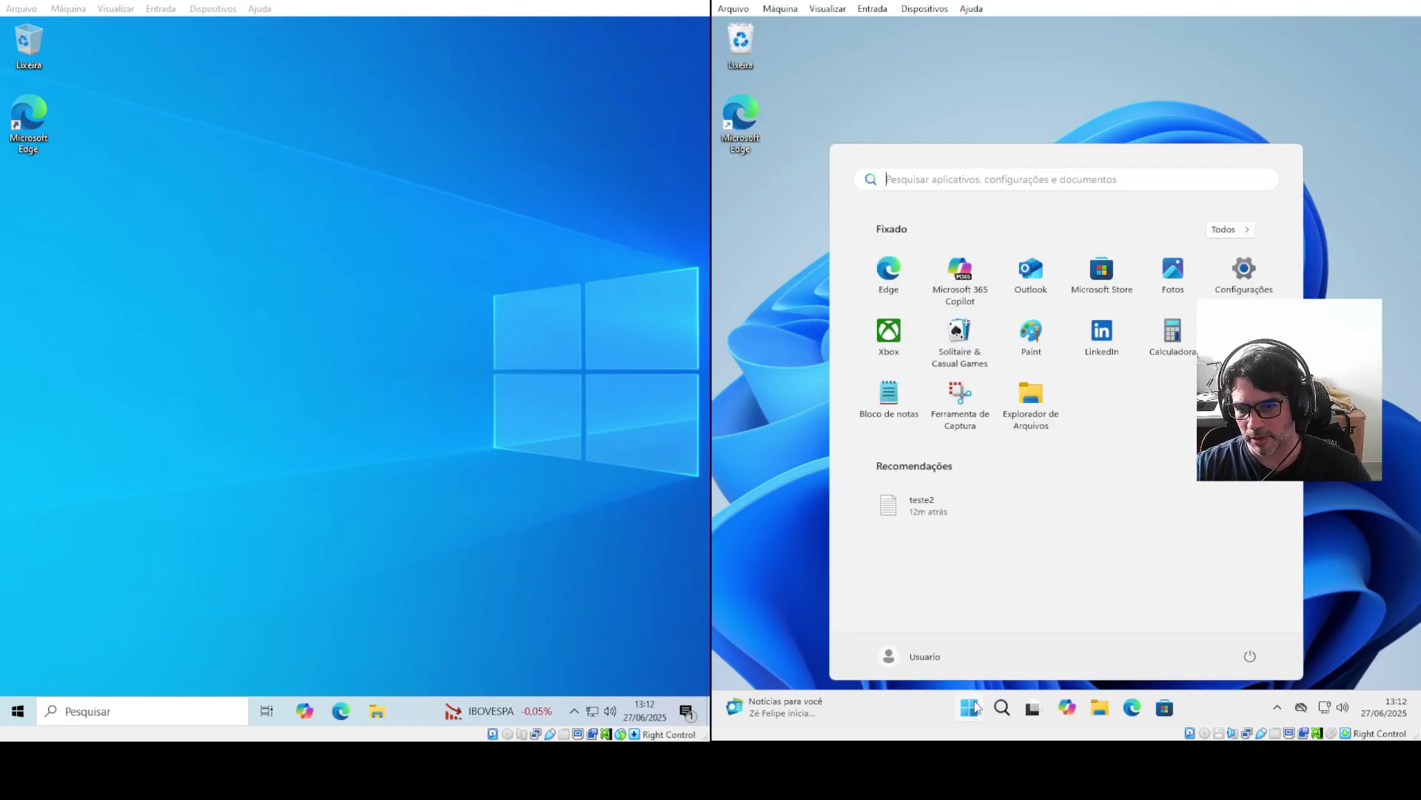
click(468, 657)
click(18, 711)
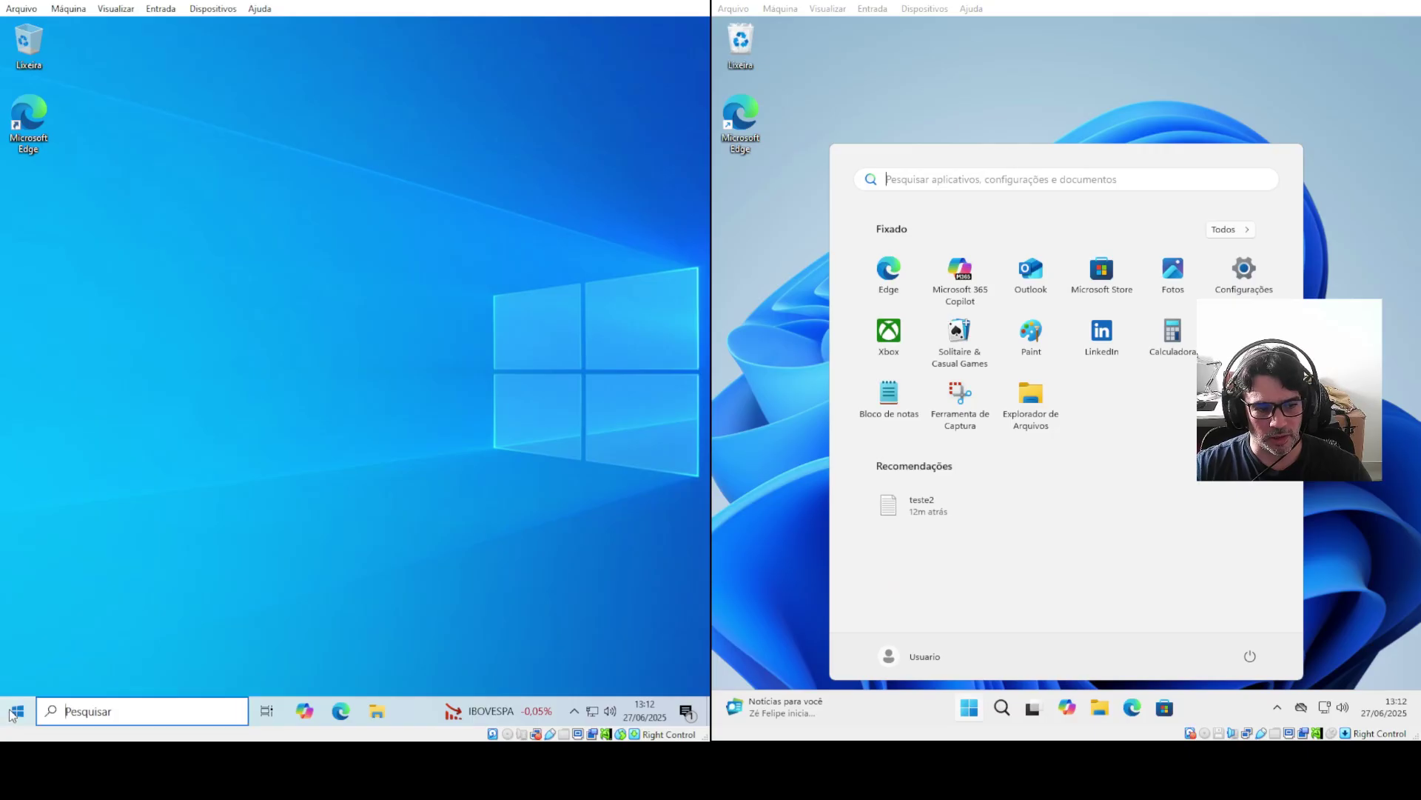
click(19, 642)
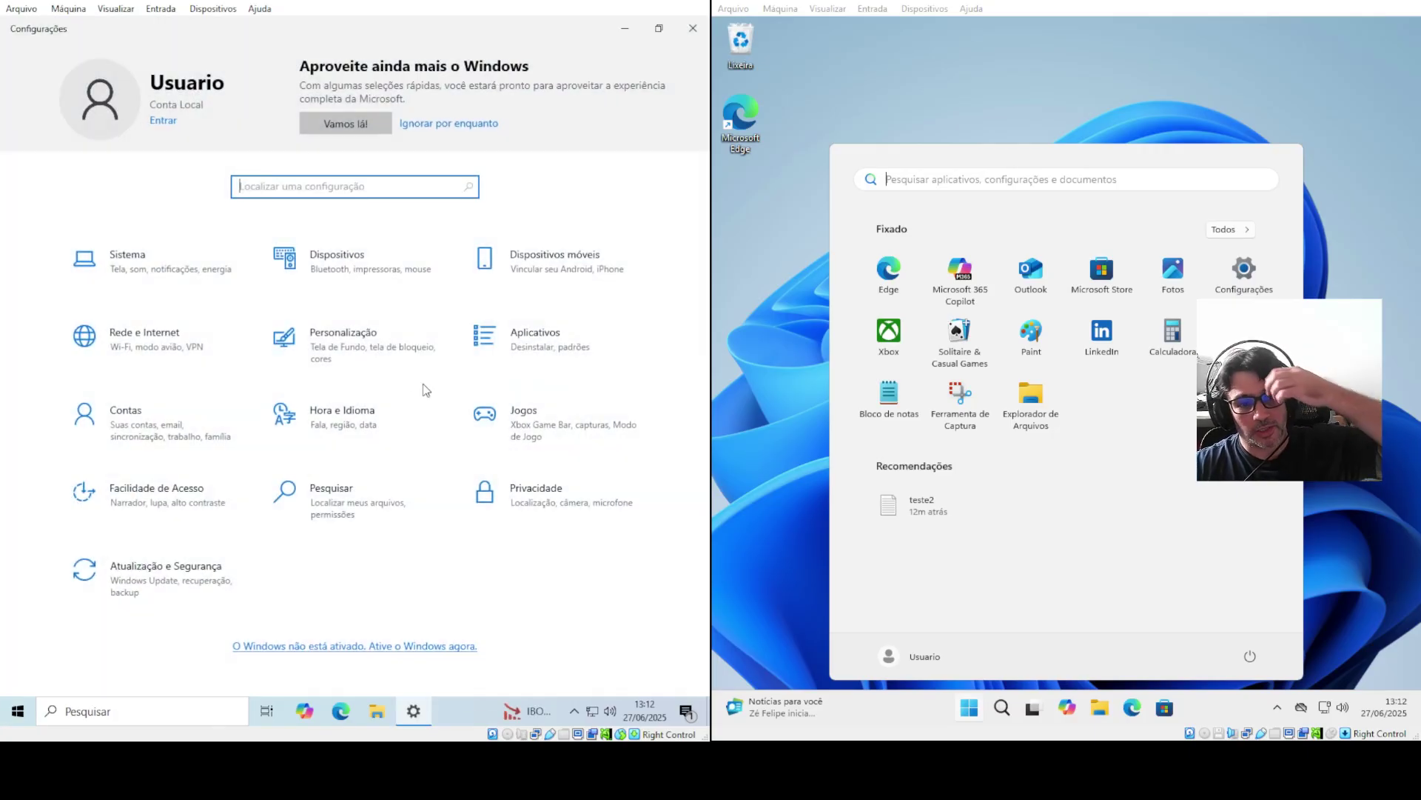
click(205, 556)
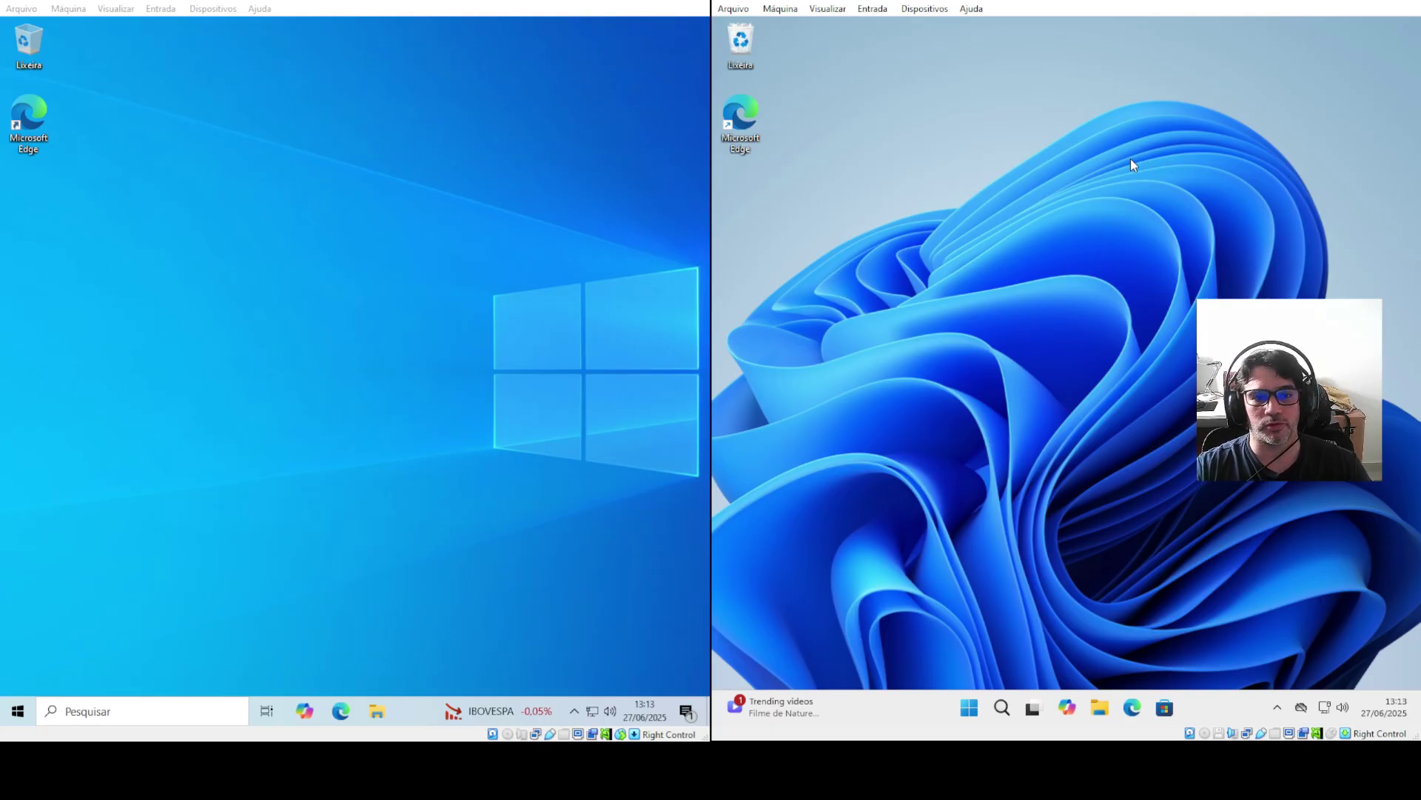
View the Start menus of Windows 11 and Windows 10 in turn and dismiss each one
key(super)
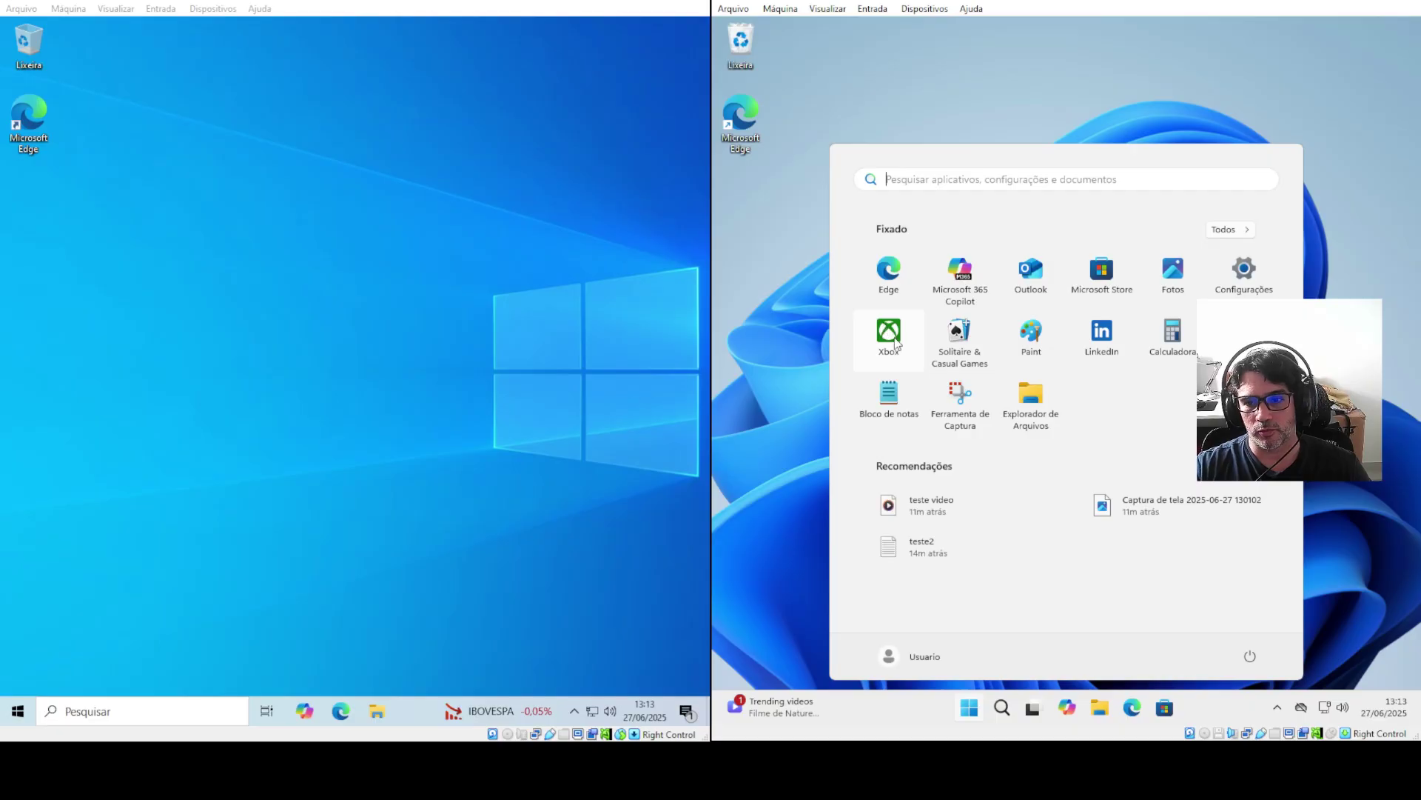
click(790, 322)
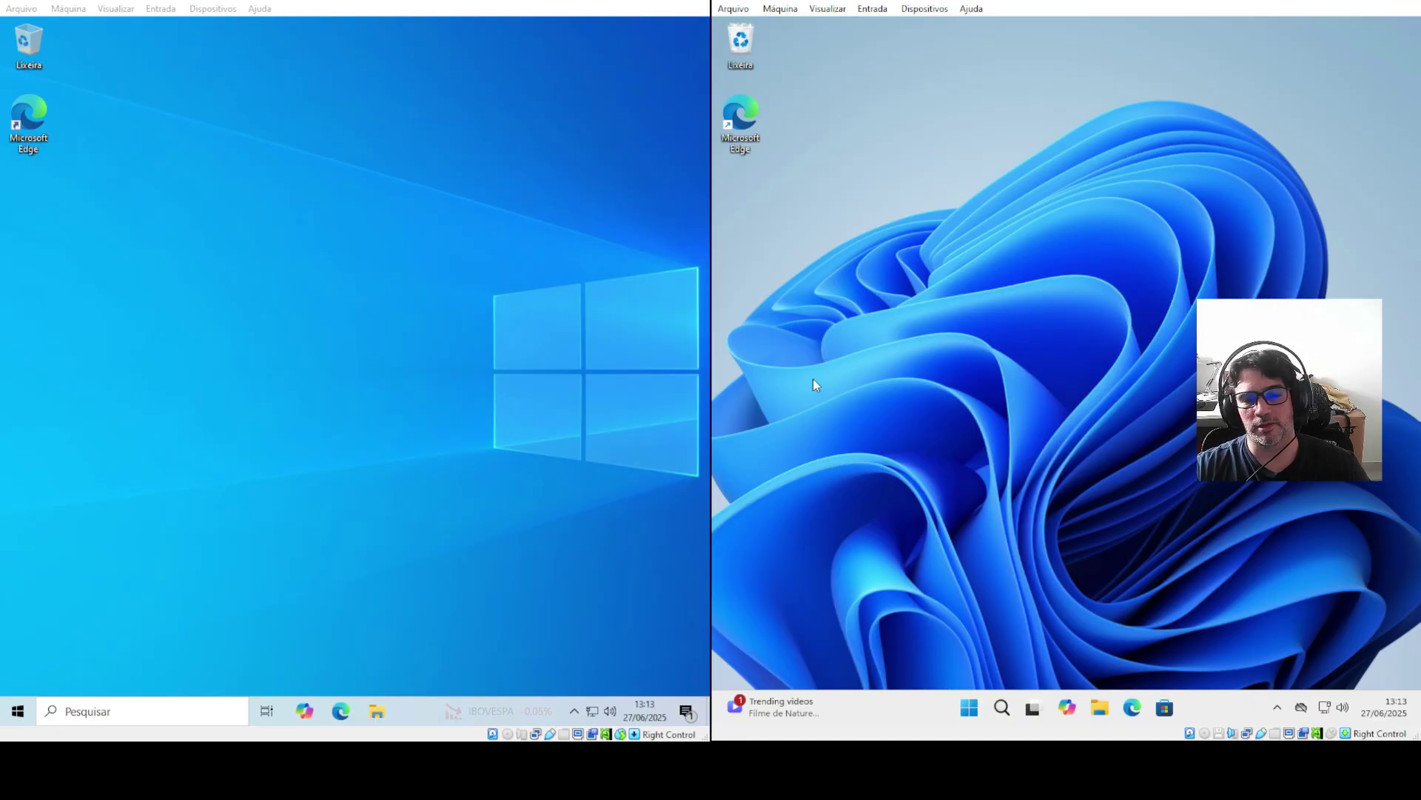
click(13, 714)
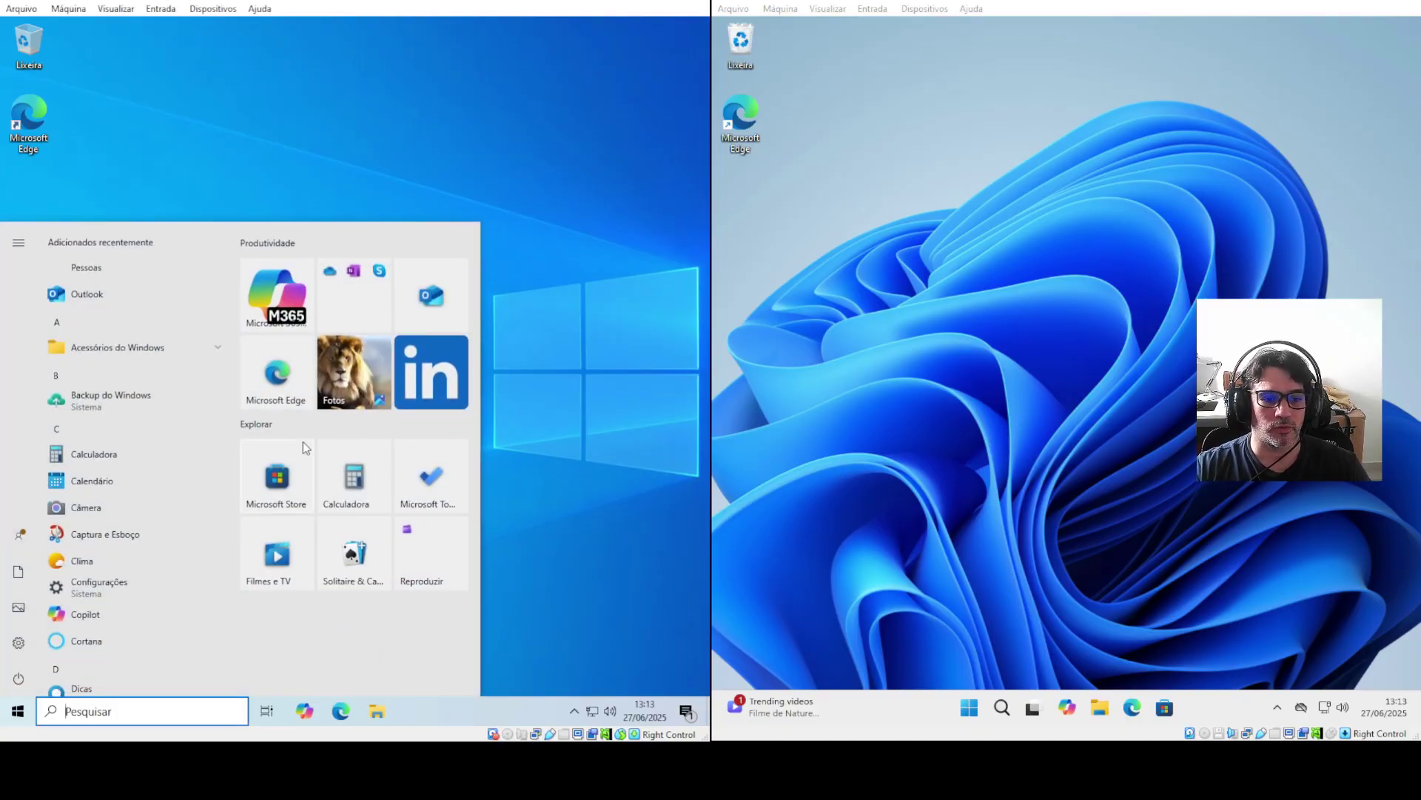
click(592, 441)
click(931, 348)
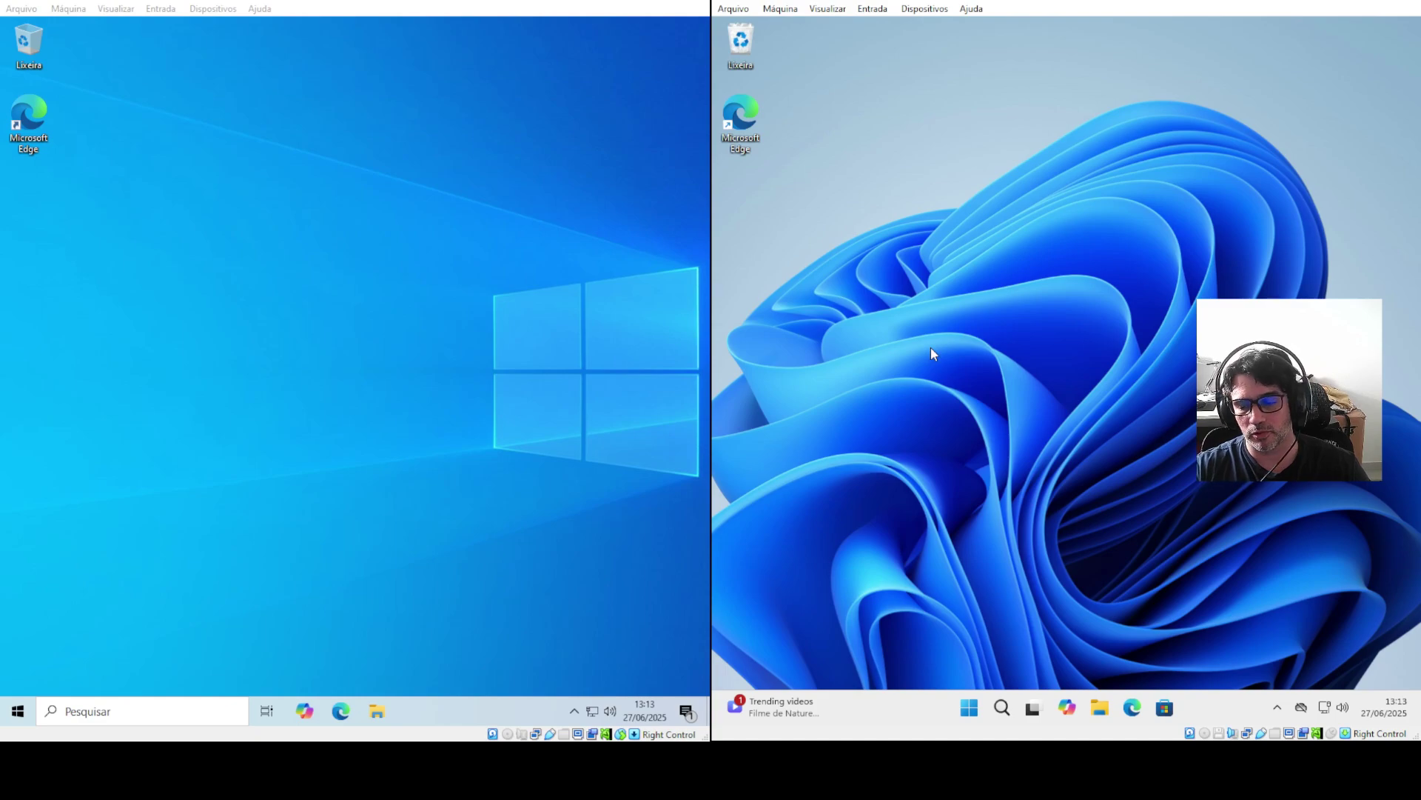
View the Windows 11 Start menu and the Microsoft Store home page, and return to the desktop
click(969, 707)
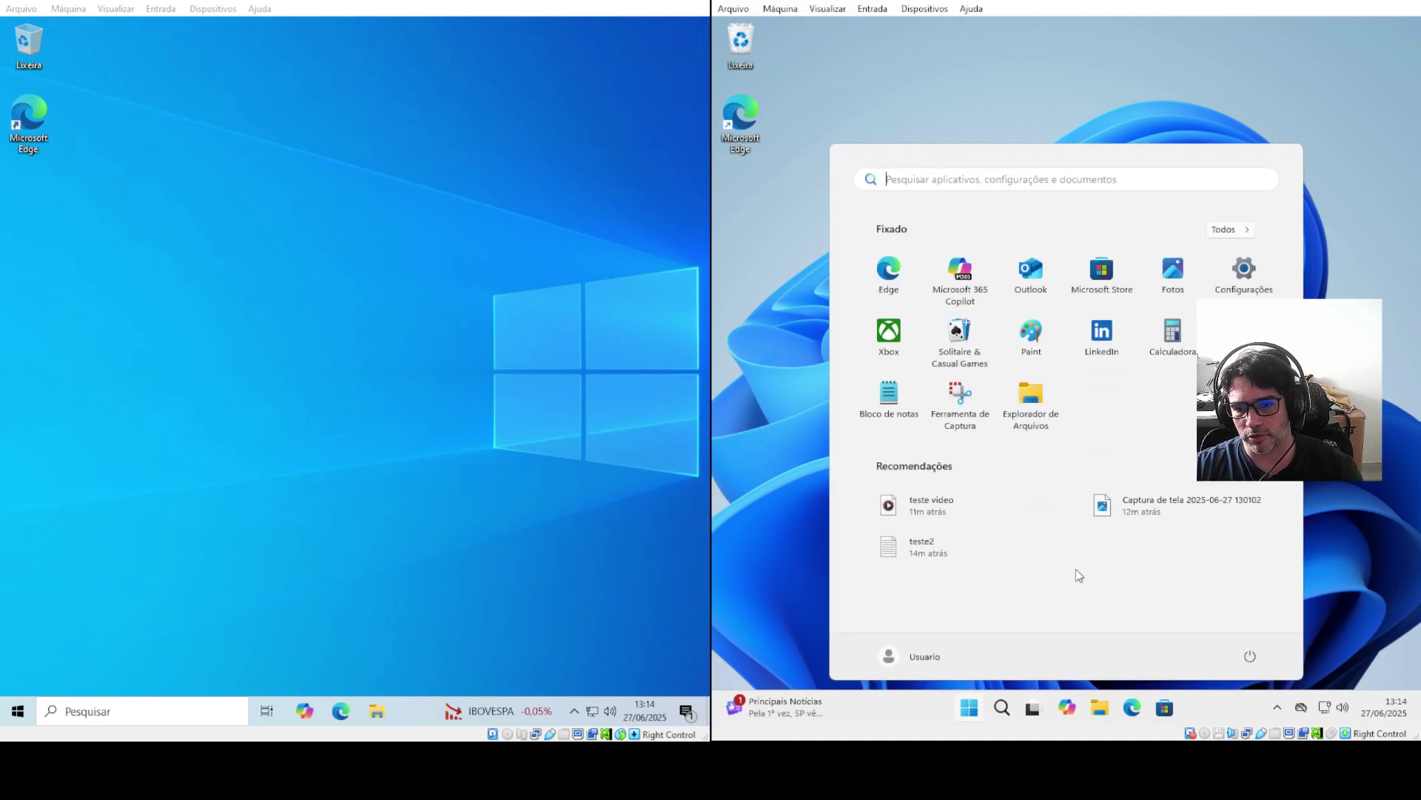
click(1165, 707)
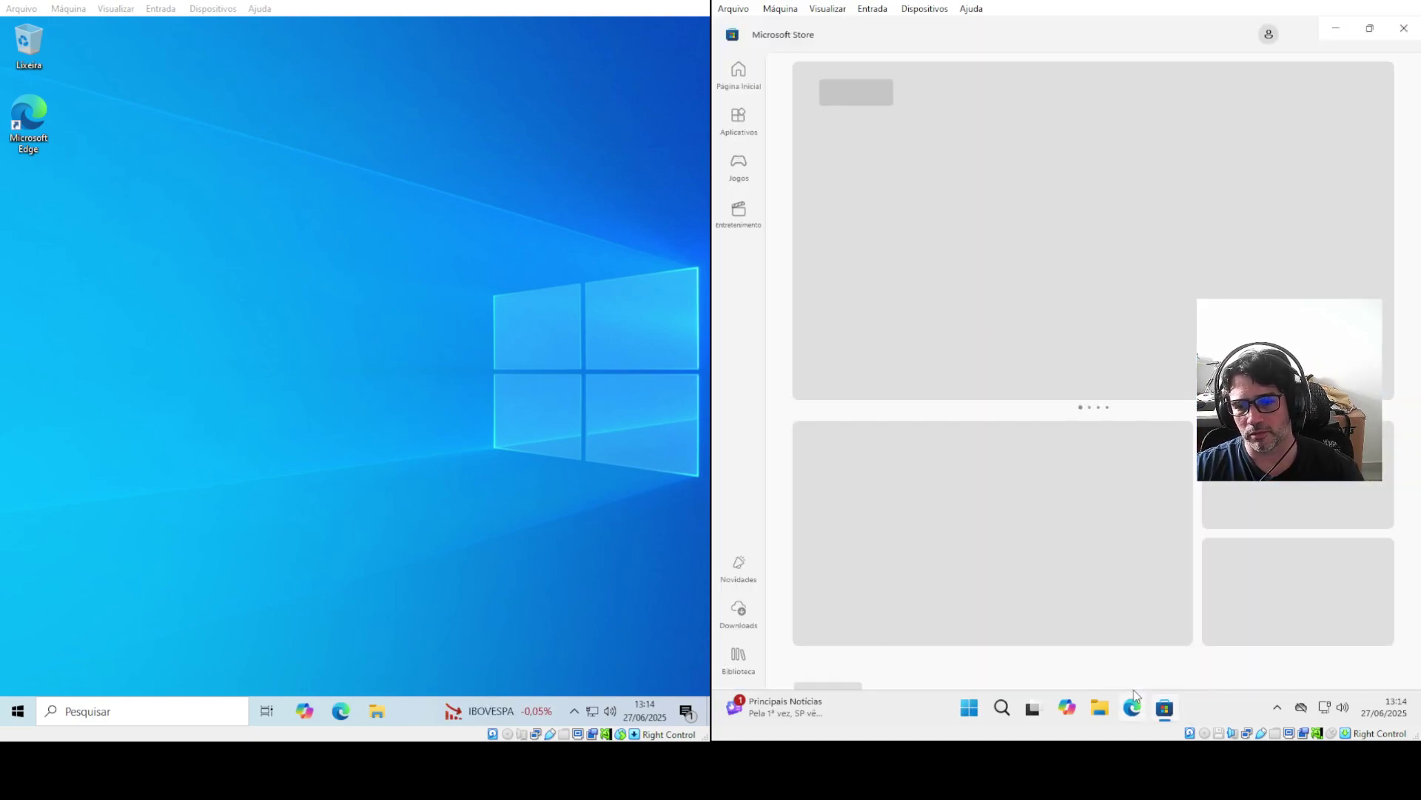
scroll(1029, 539, down, 8)
key(super+d)
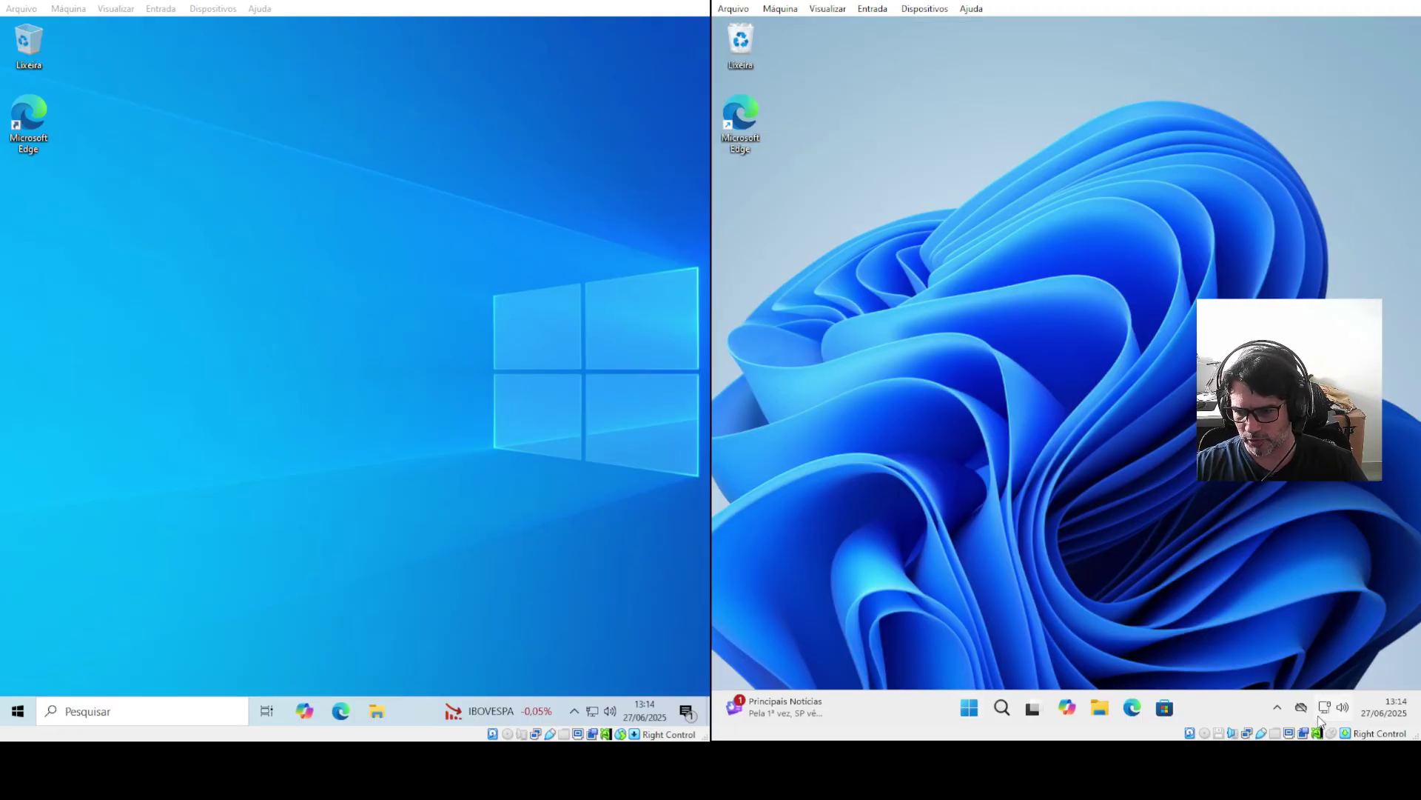
Show the hidden tray icons and the Start menu on Windows 11, and return to the desktop
click(1278, 709)
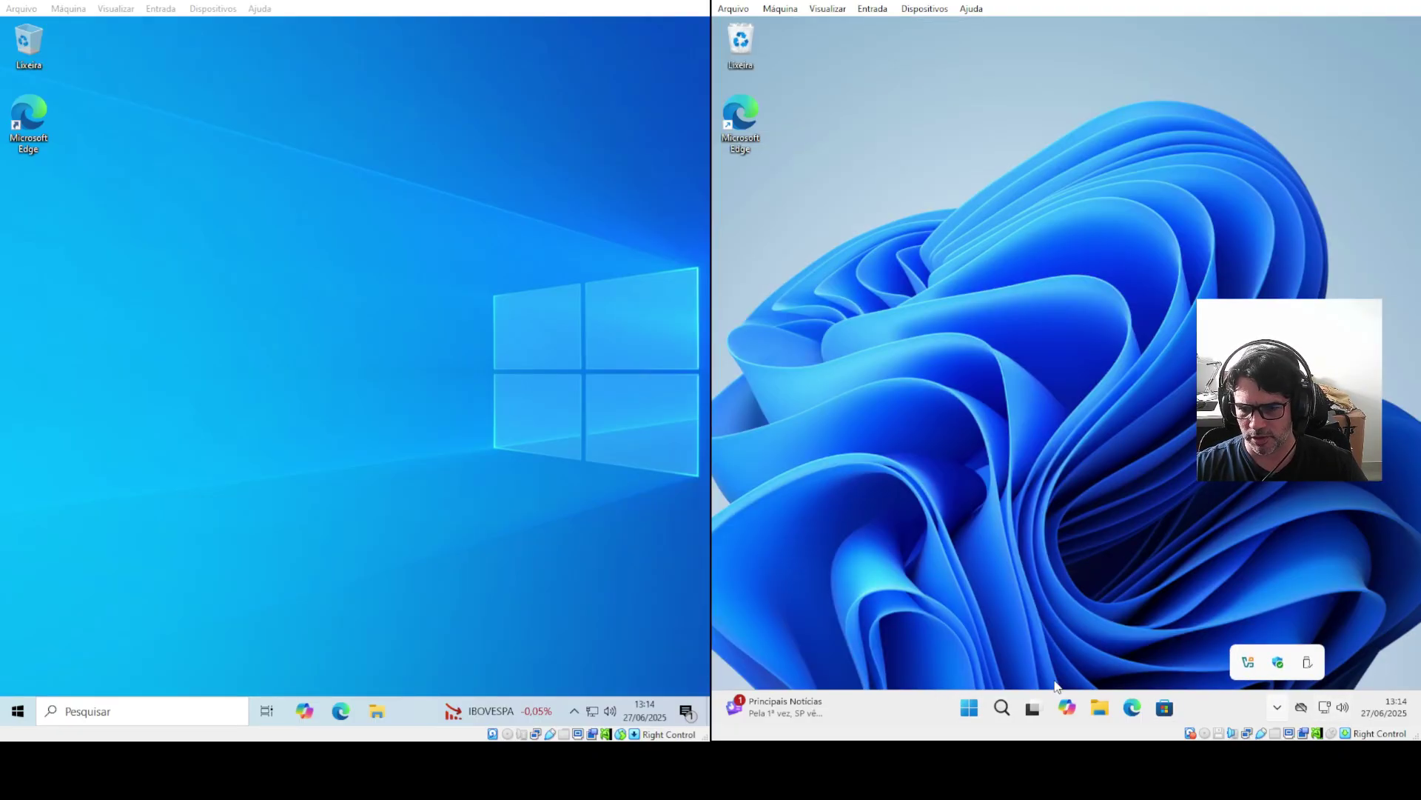
click(970, 709)
click(793, 554)
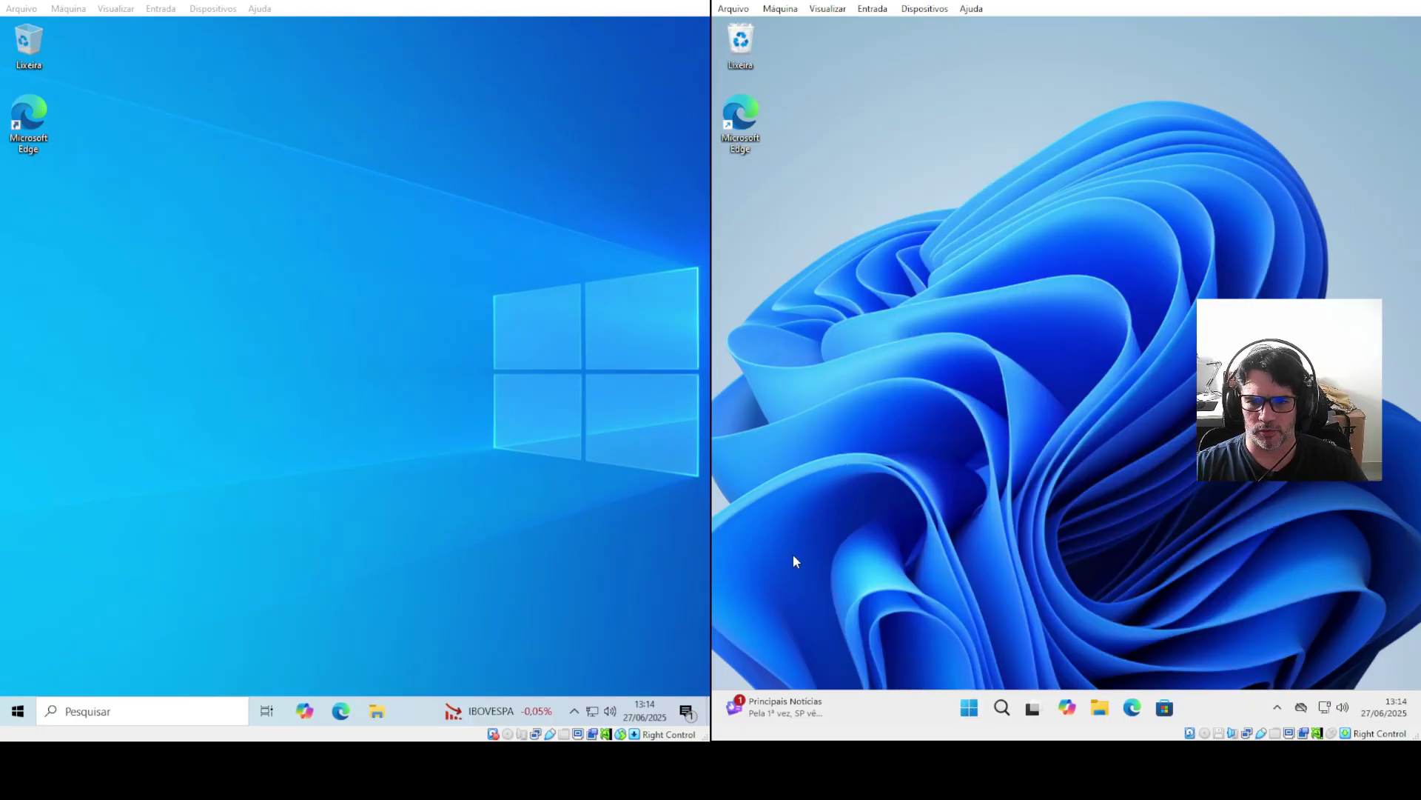